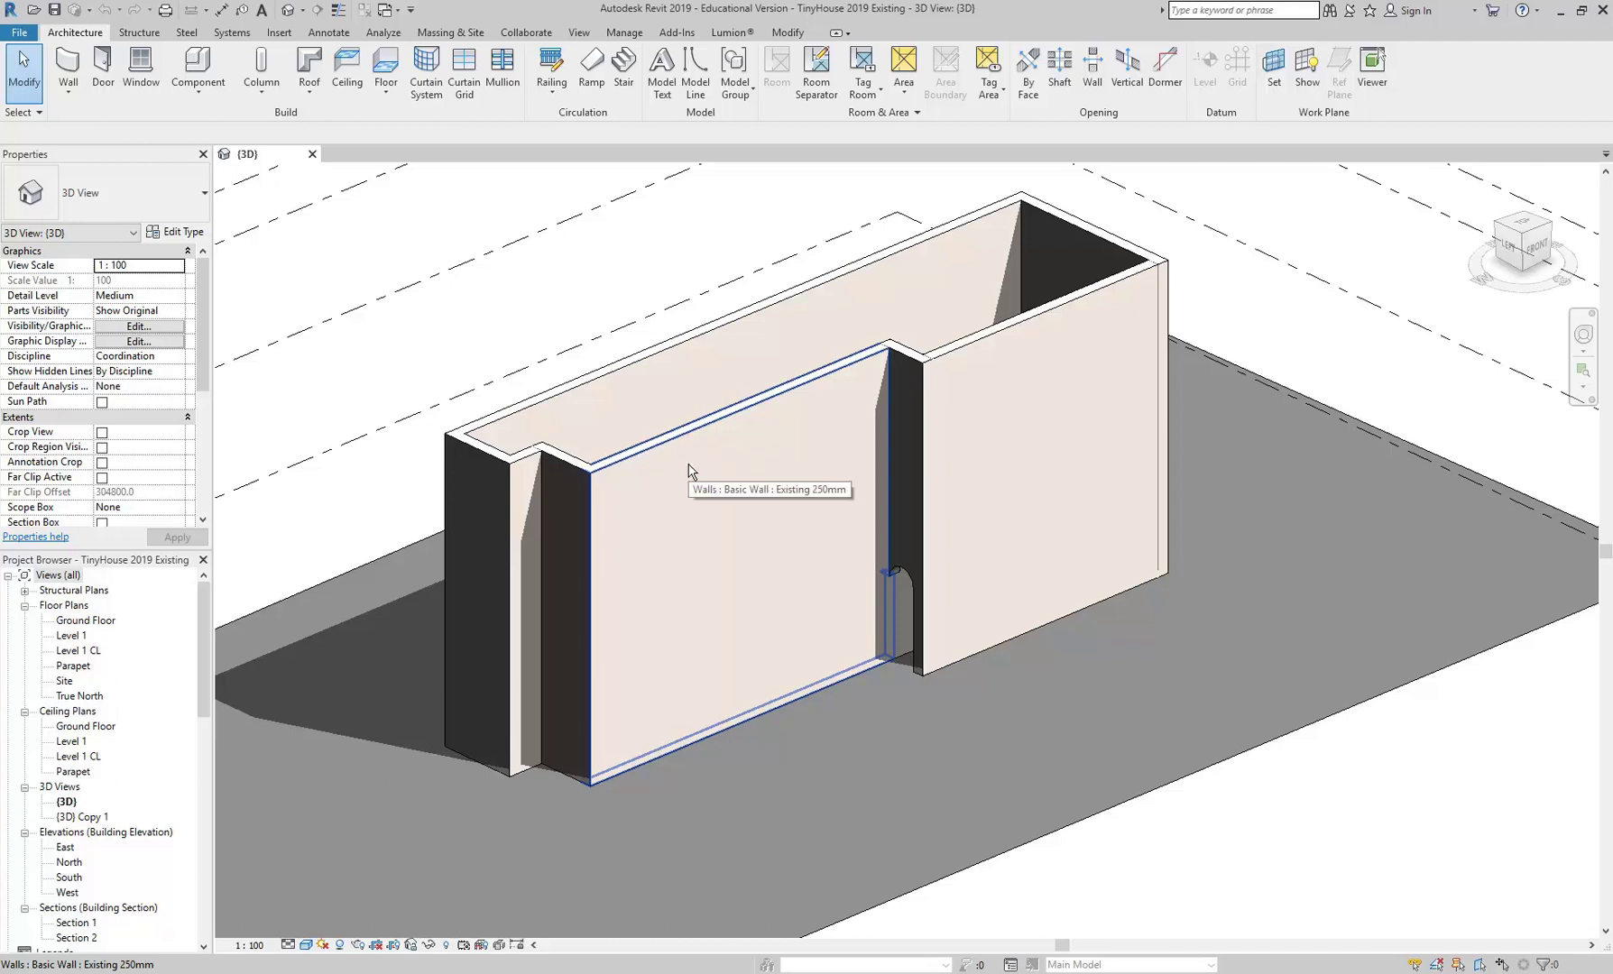
Orbit the 3D view to see the house walls from another side
mouse_move(716, 483)
shift+middle_down()
mouse_move(738, 464)
mouse_move(926, 580)
mouse_move(1004, 519)
mouse_move(868, 533)
mouse_move(857, 507)
shift+middle_up()
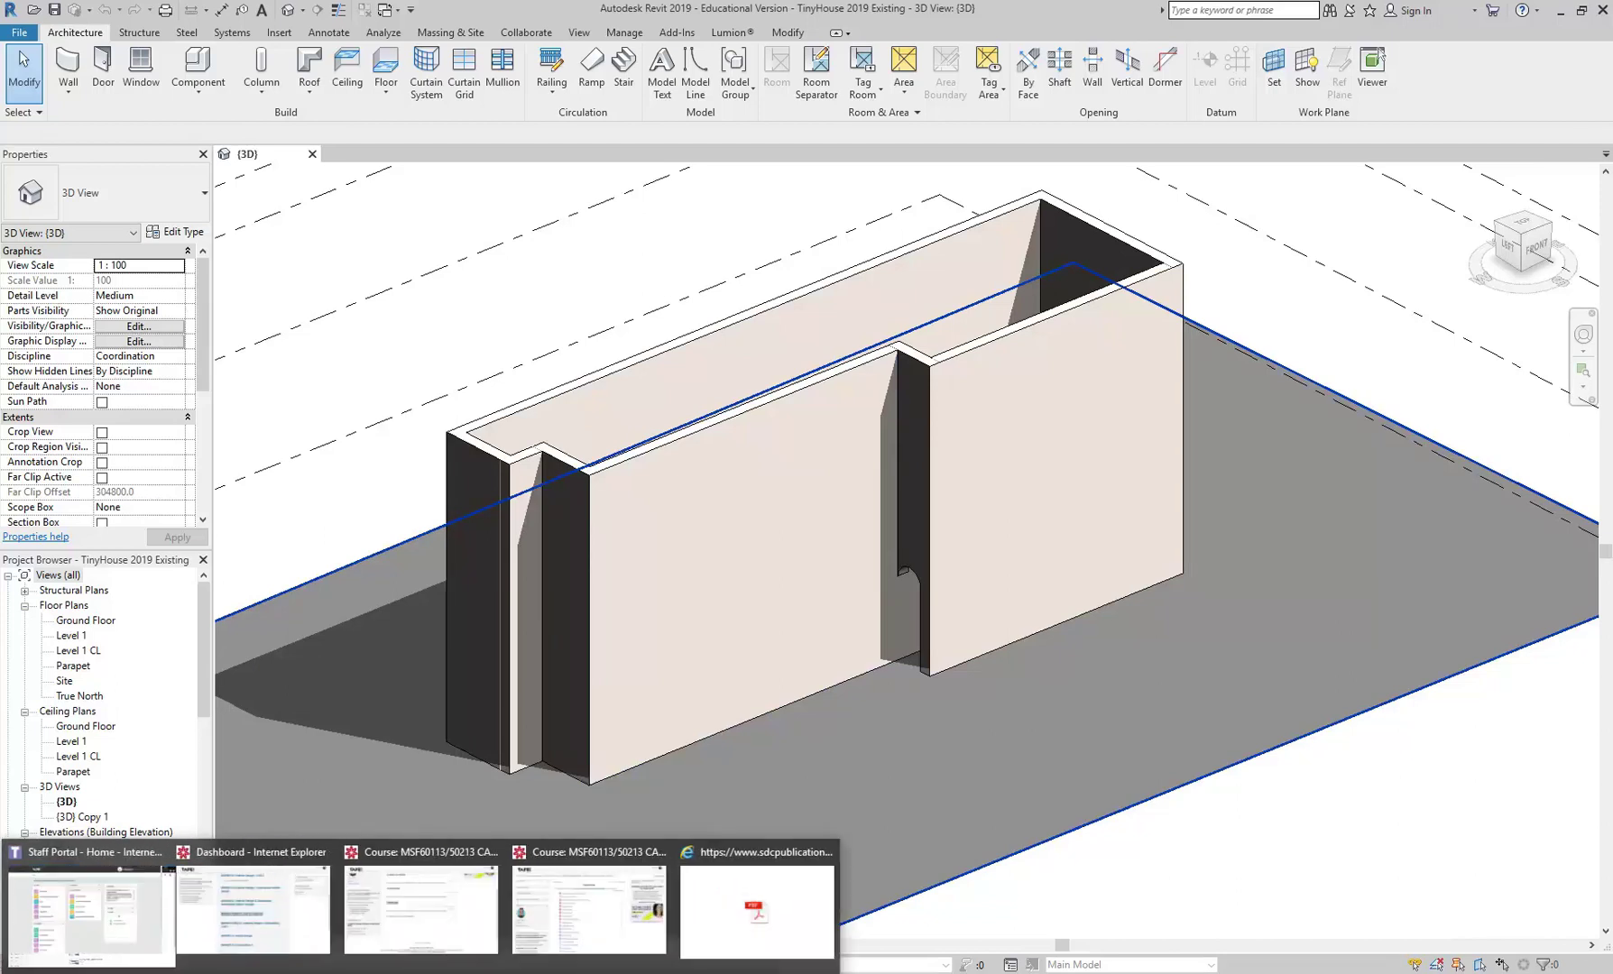
Bring up the TinyHouse setout dimensions PDF, review it, then minimize it back to Revit
mouse_move(221, 970)
click(442, 970)
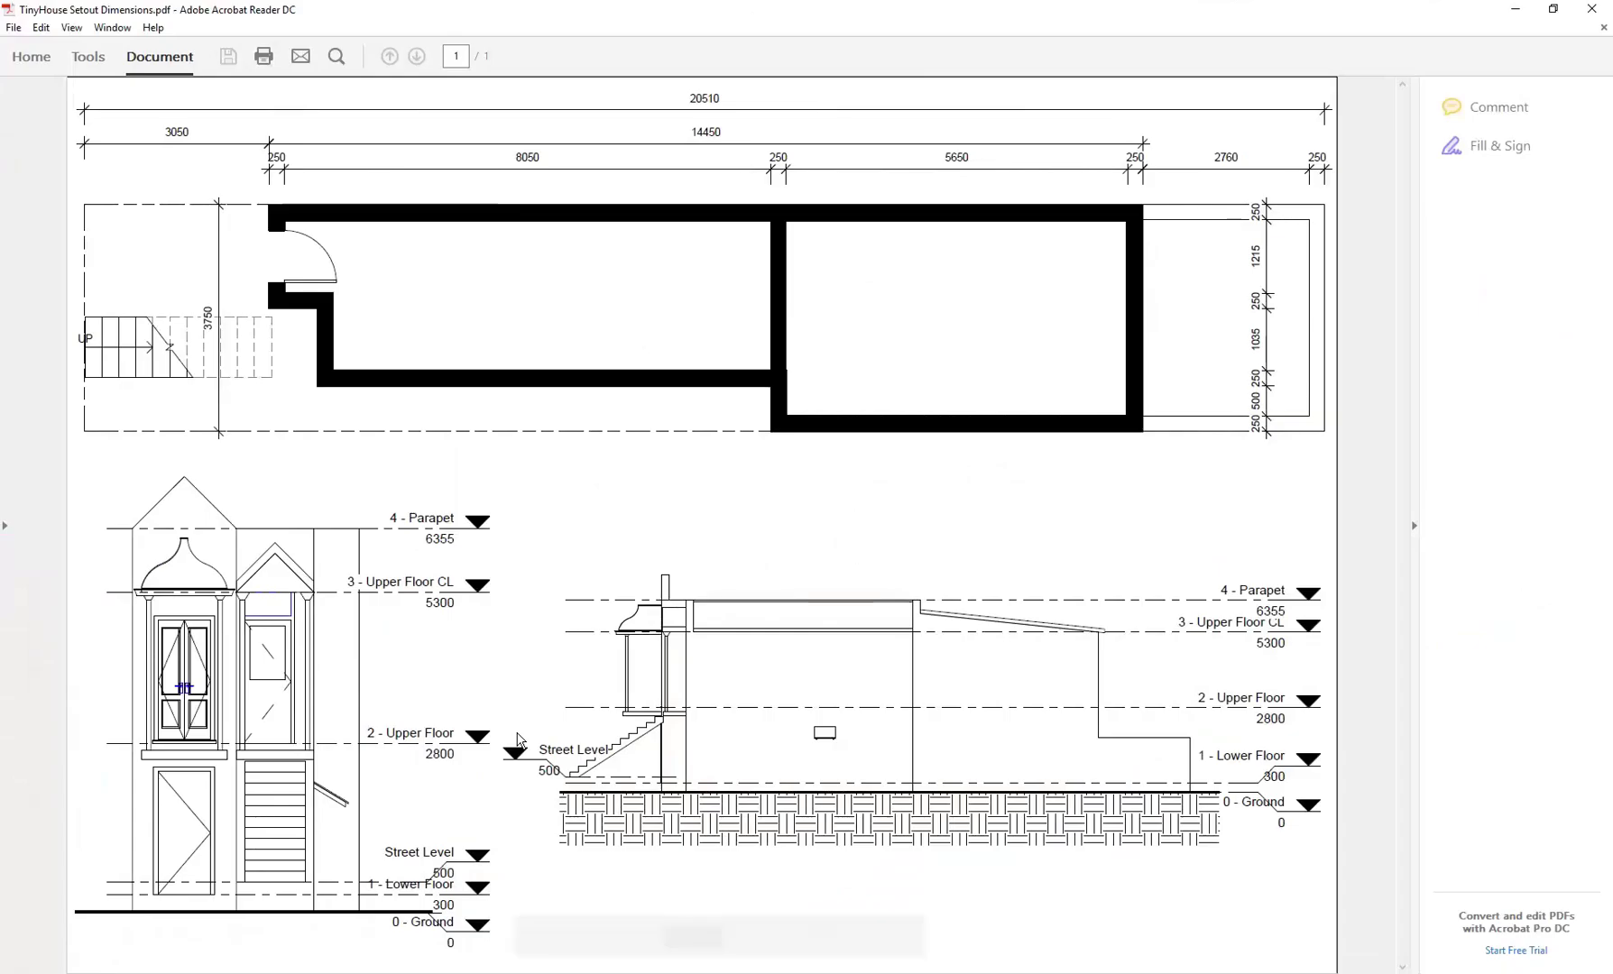
click(1515, 10)
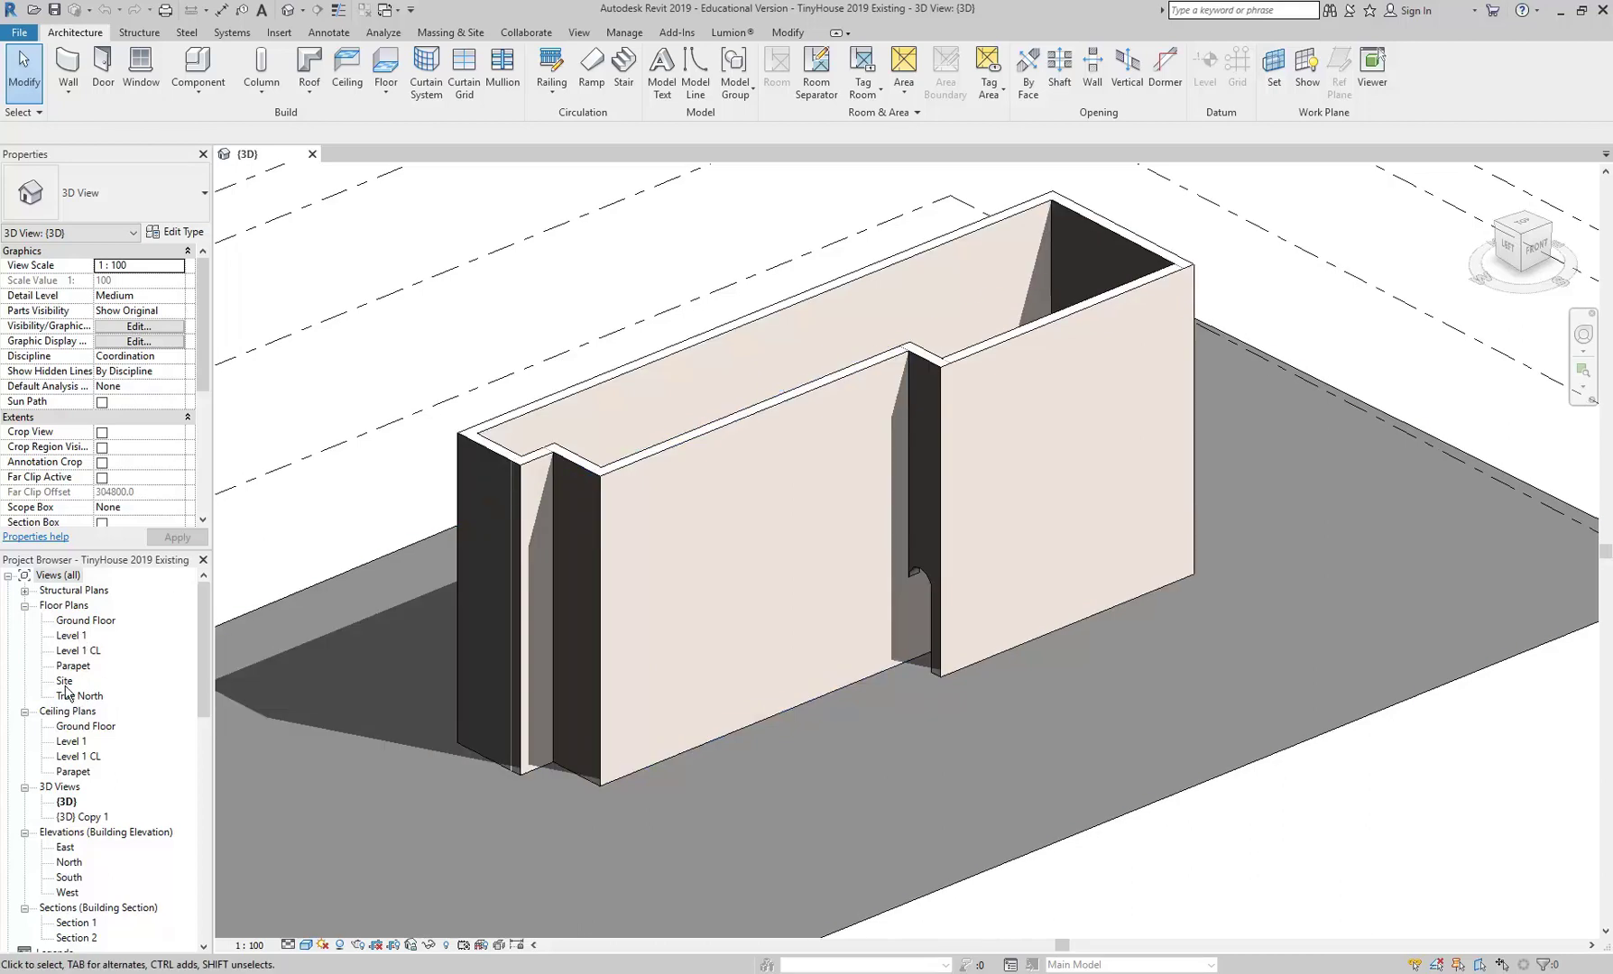
click(310, 87)
Open the South elevation and frame its level markers
double_click(74, 878)
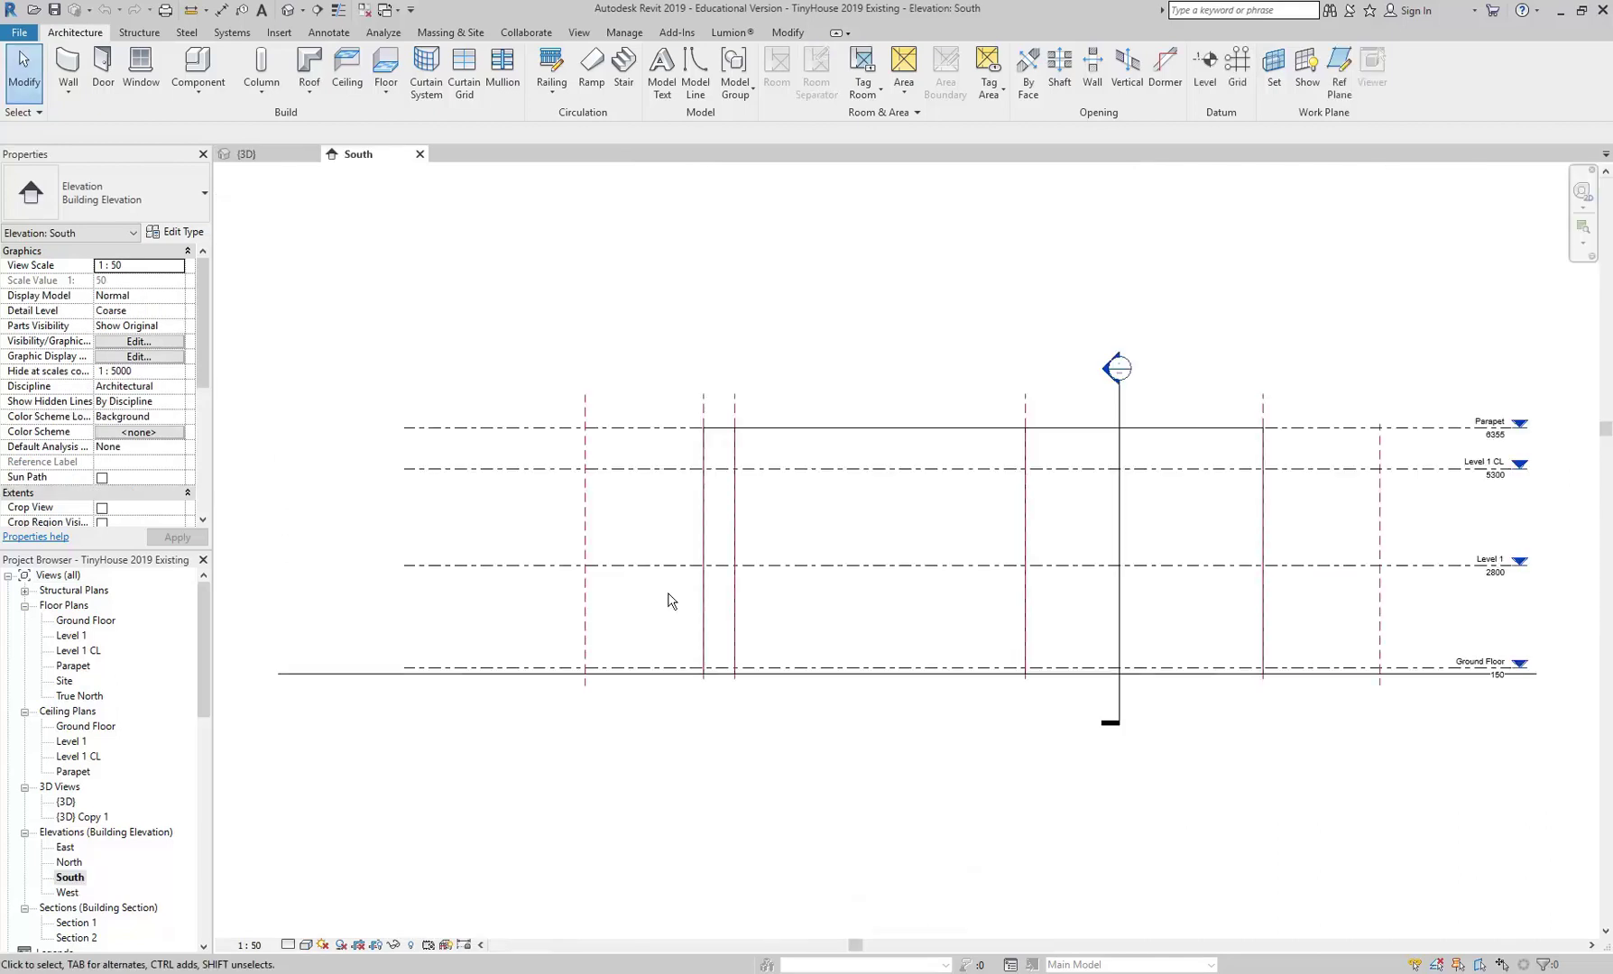
middle_drag(1021, 466, 709, 447)
scroll(971, 497, up, 5)
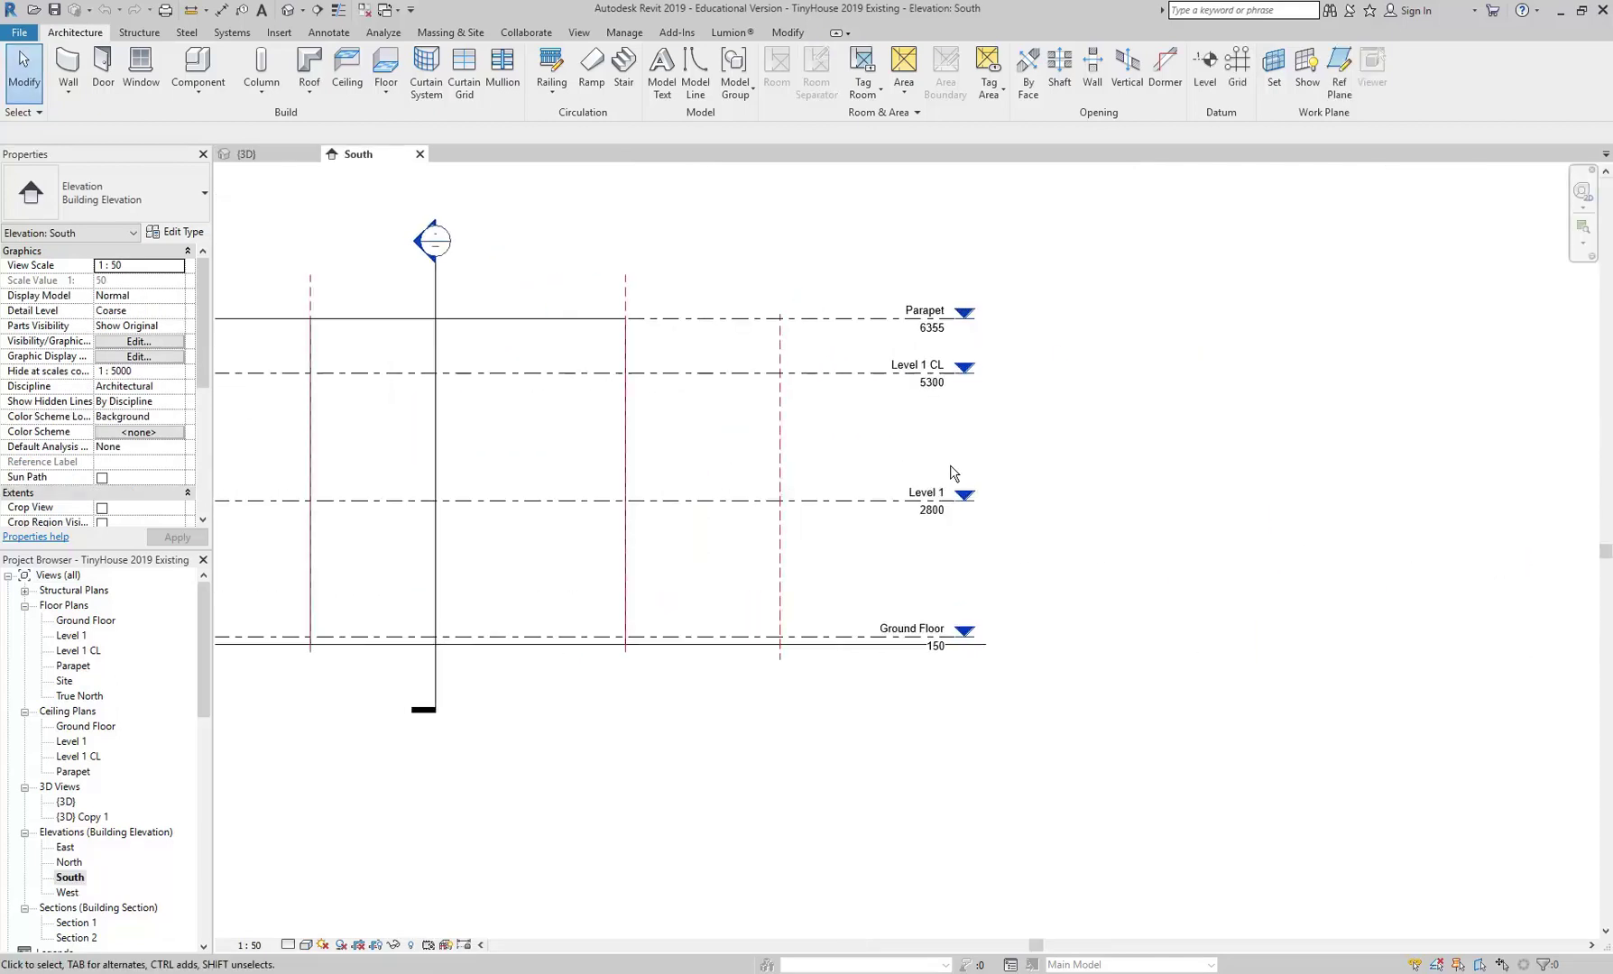
scroll(820, 474, down, 2)
scroll(813, 492, up, 2)
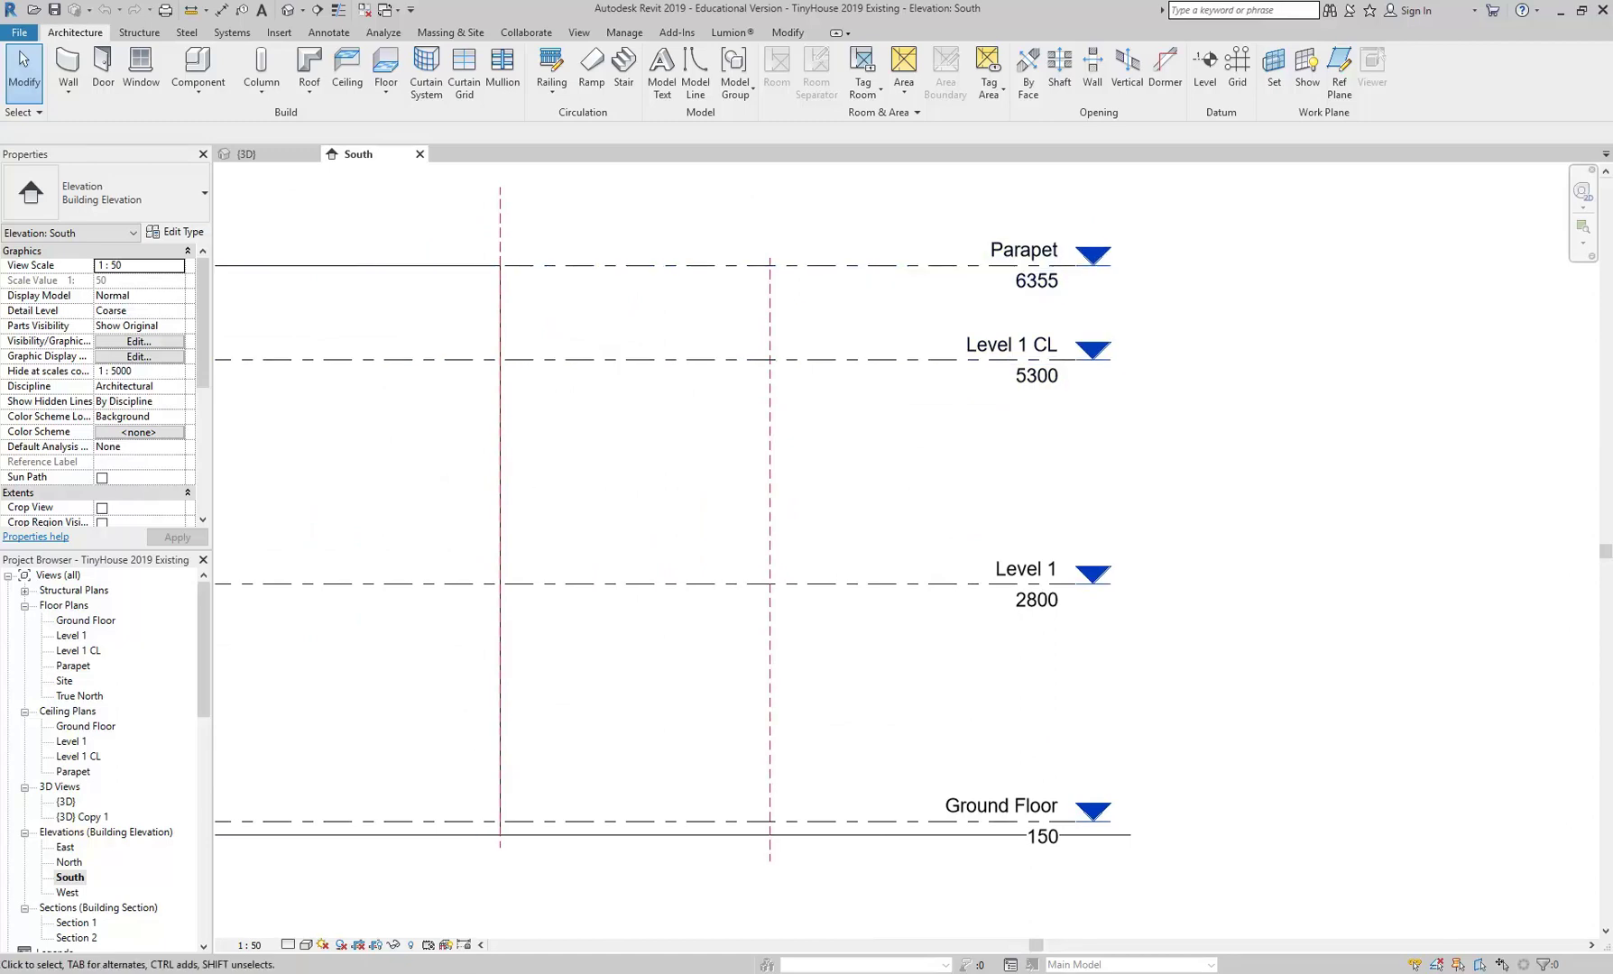
Compare the South elevation's levels (150, 2800, 5300, 6355) against the setout PDF
key(alt+Tab)
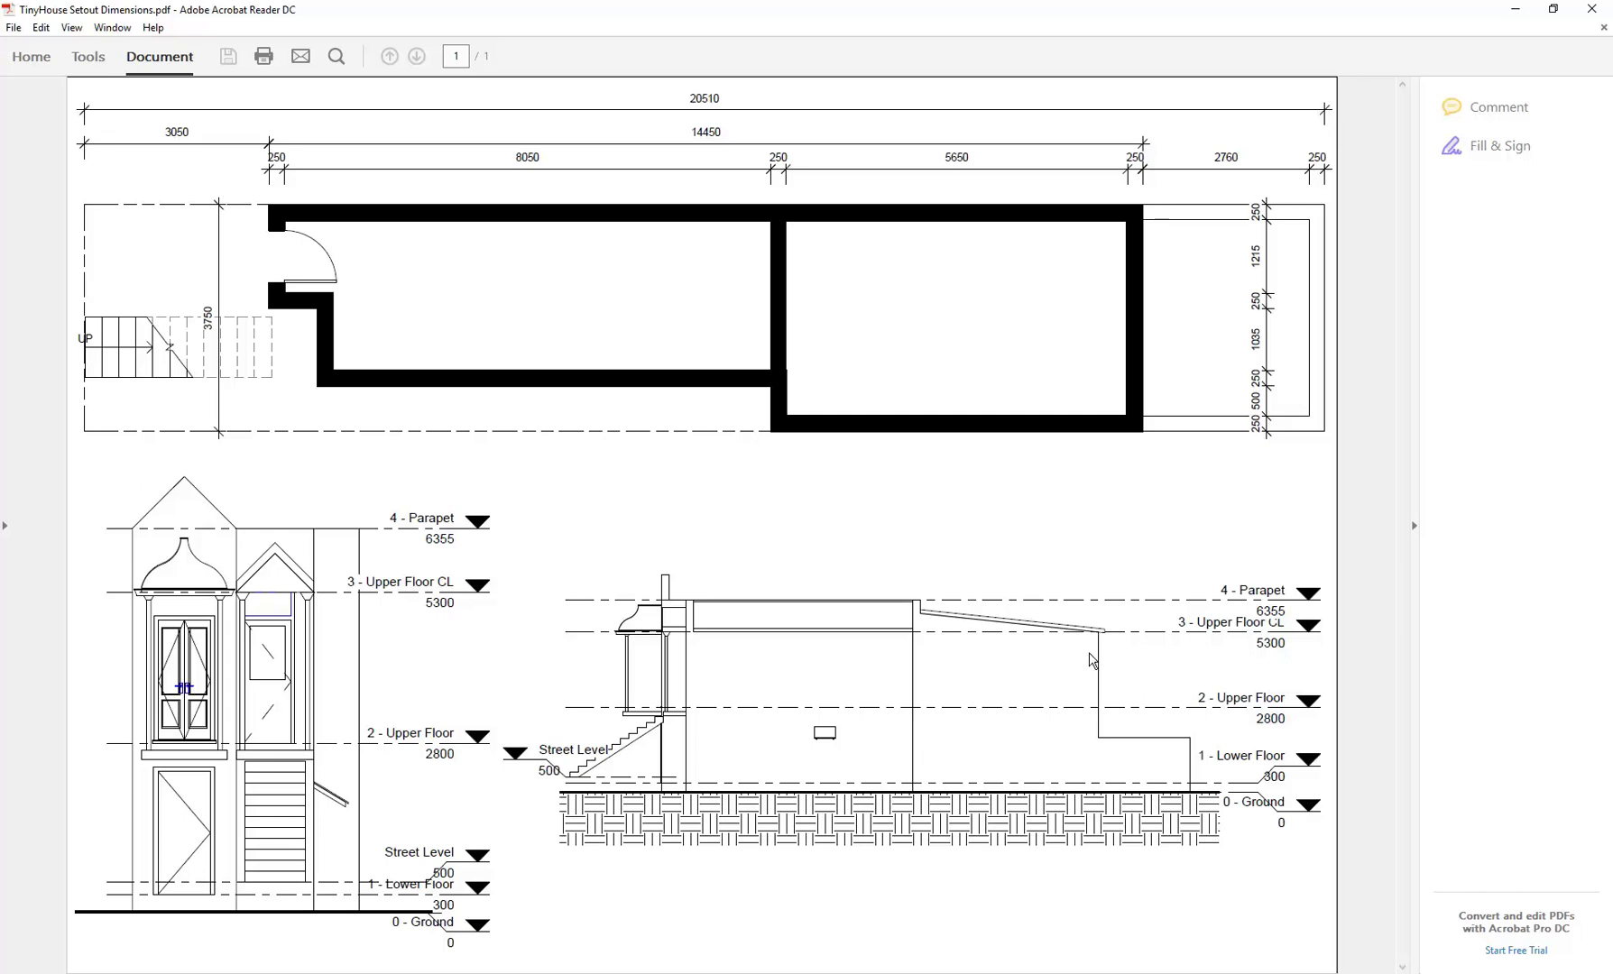
click(1518, 11)
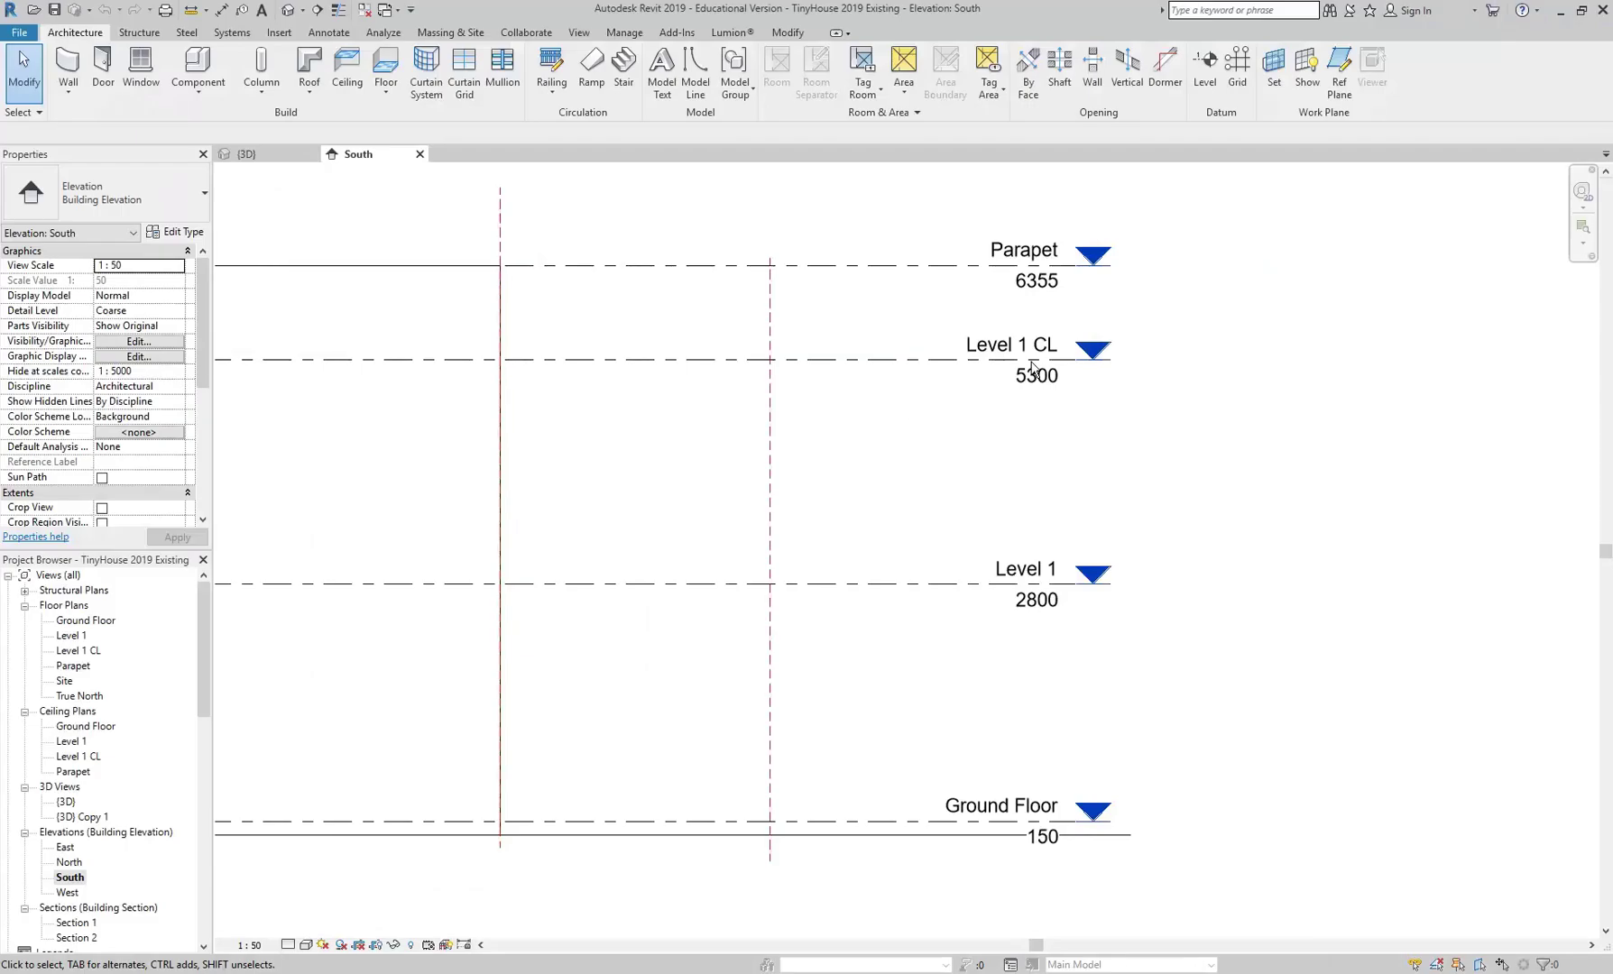
scroll(777, 348, up, 3)
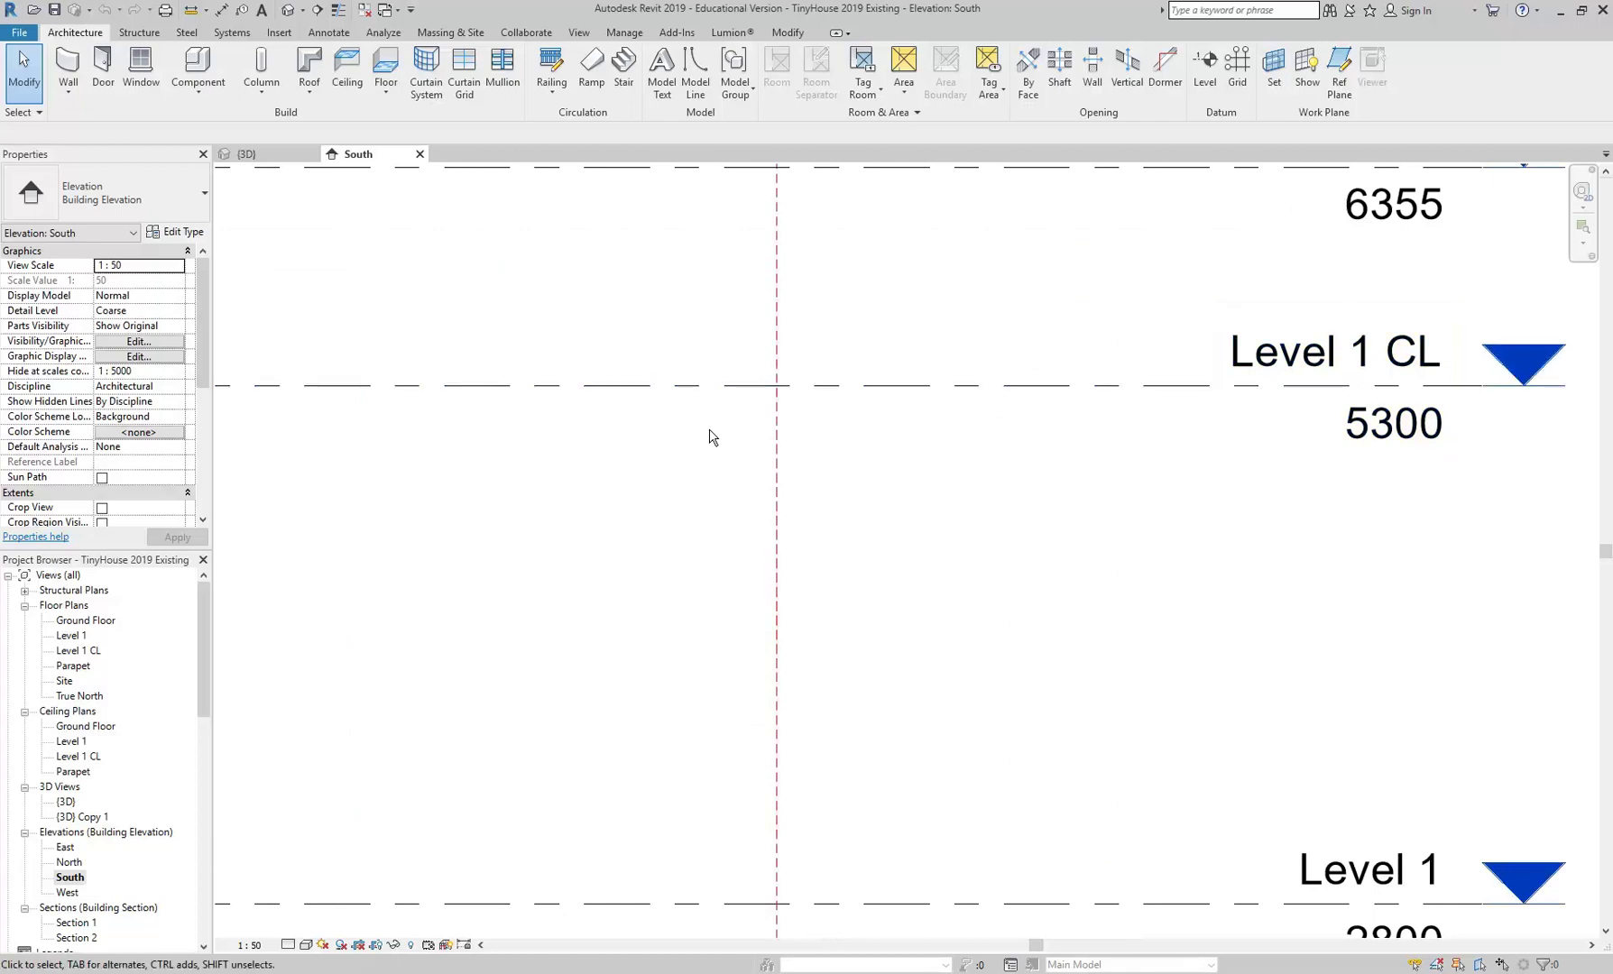
scroll(721, 440, down, 3)
middle_drag(778, 440, 1094, 407)
middle_drag(633, 482, 1062, 512)
scroll(1064, 509, down, 3)
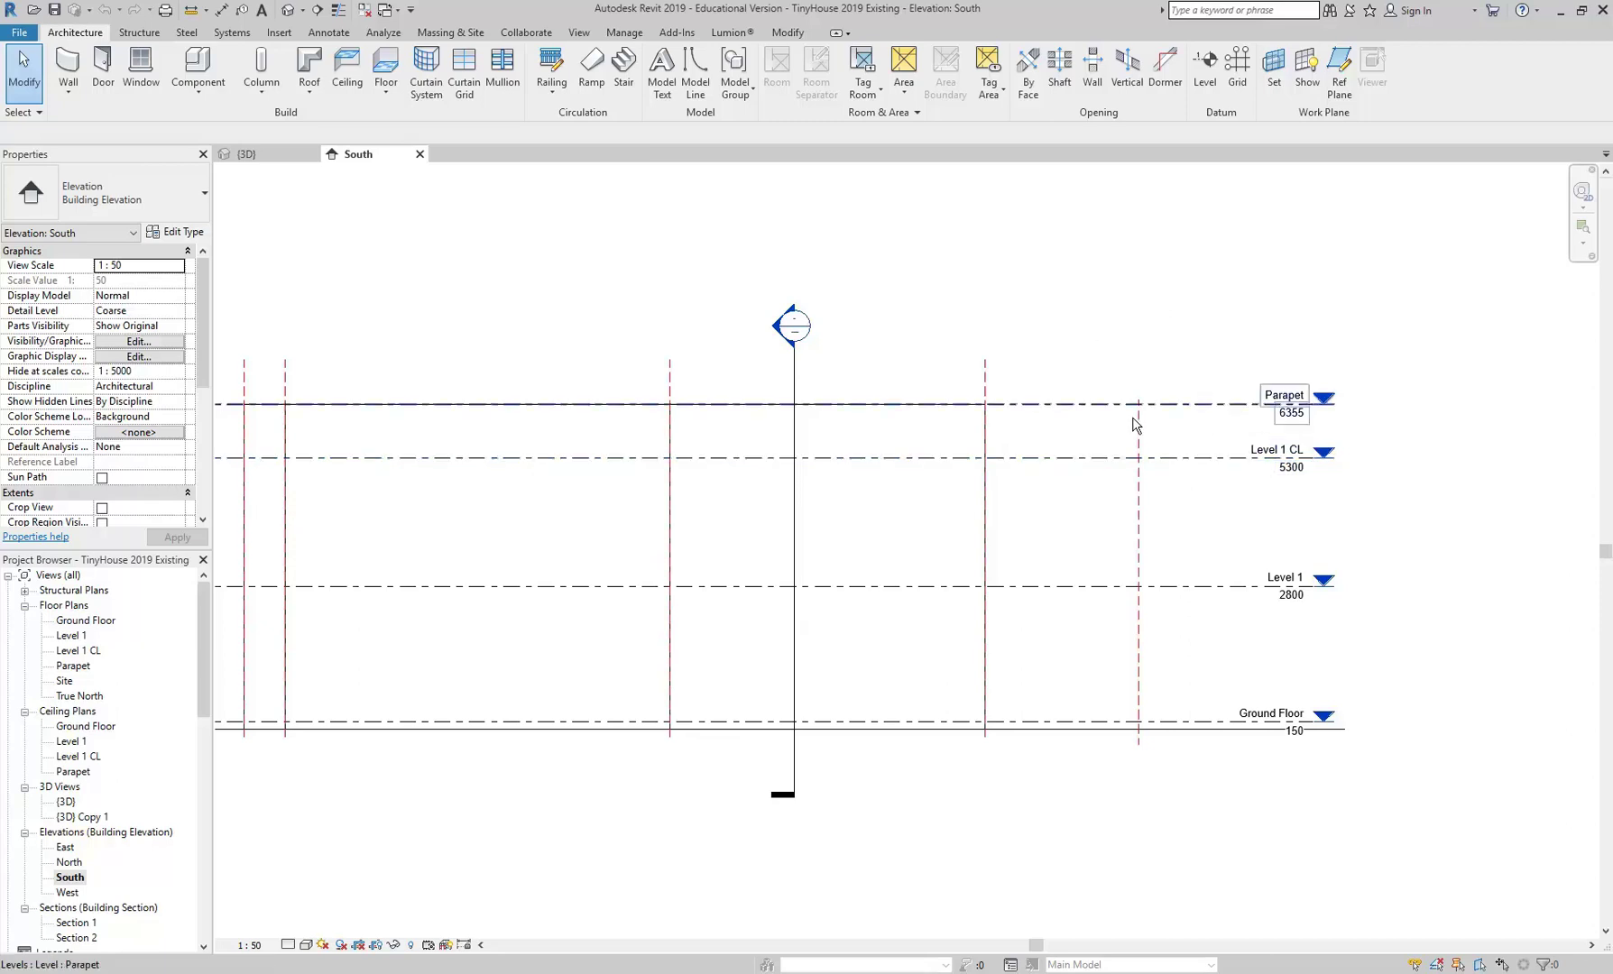
scroll(902, 406, up, 3)
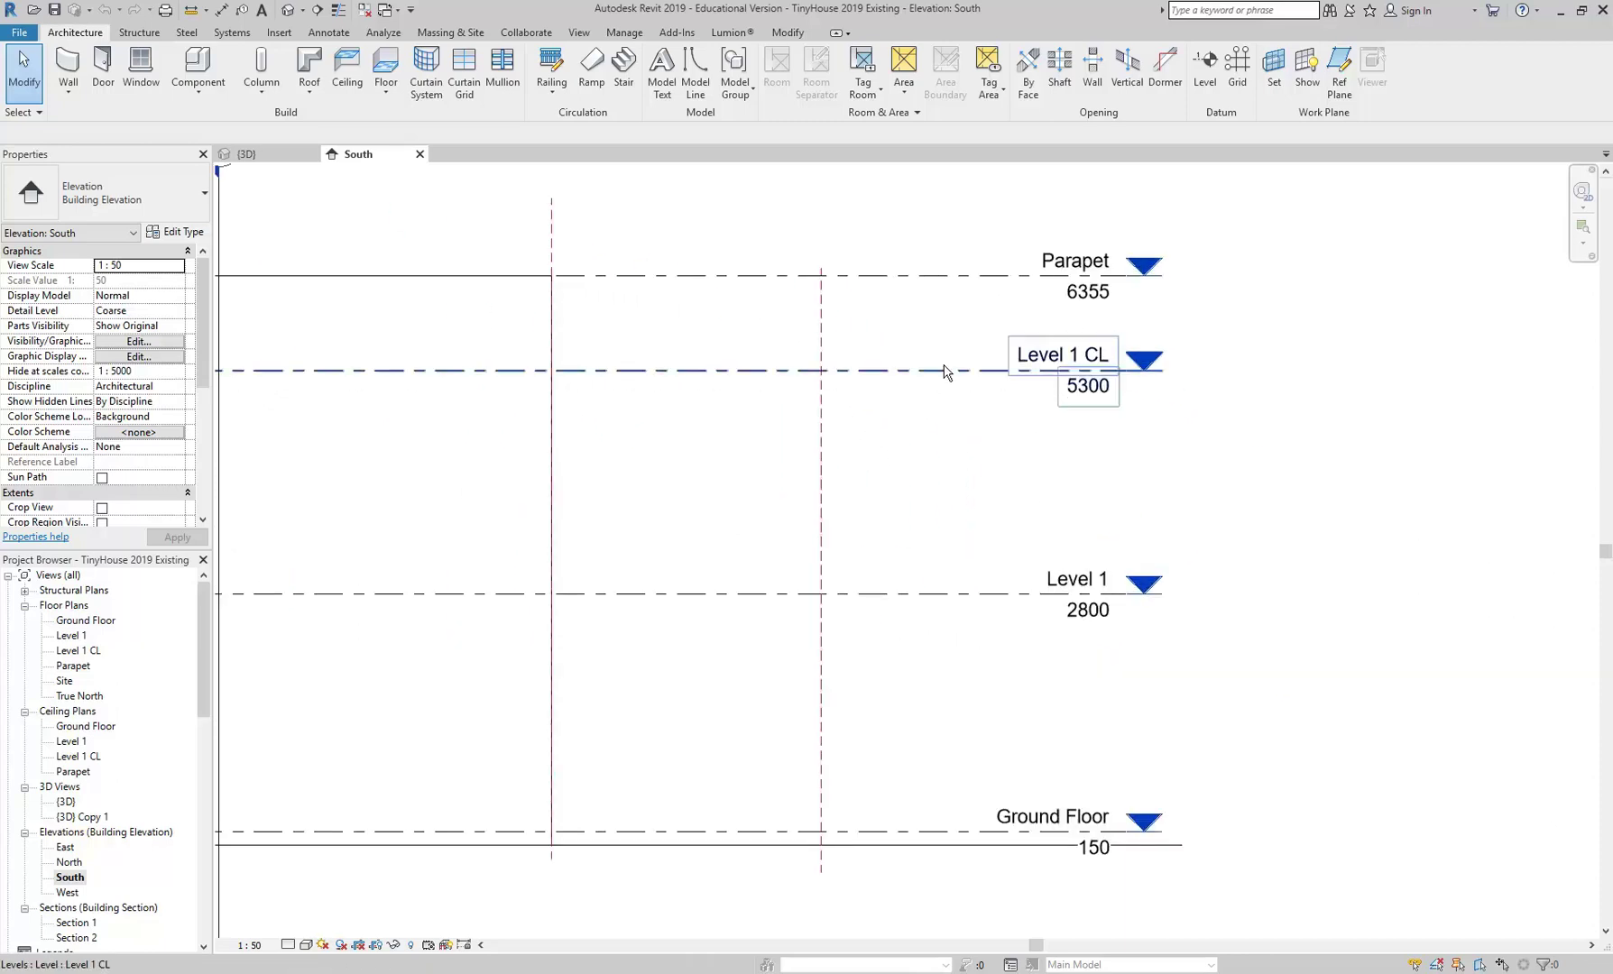
scroll(911, 439, down, 3)
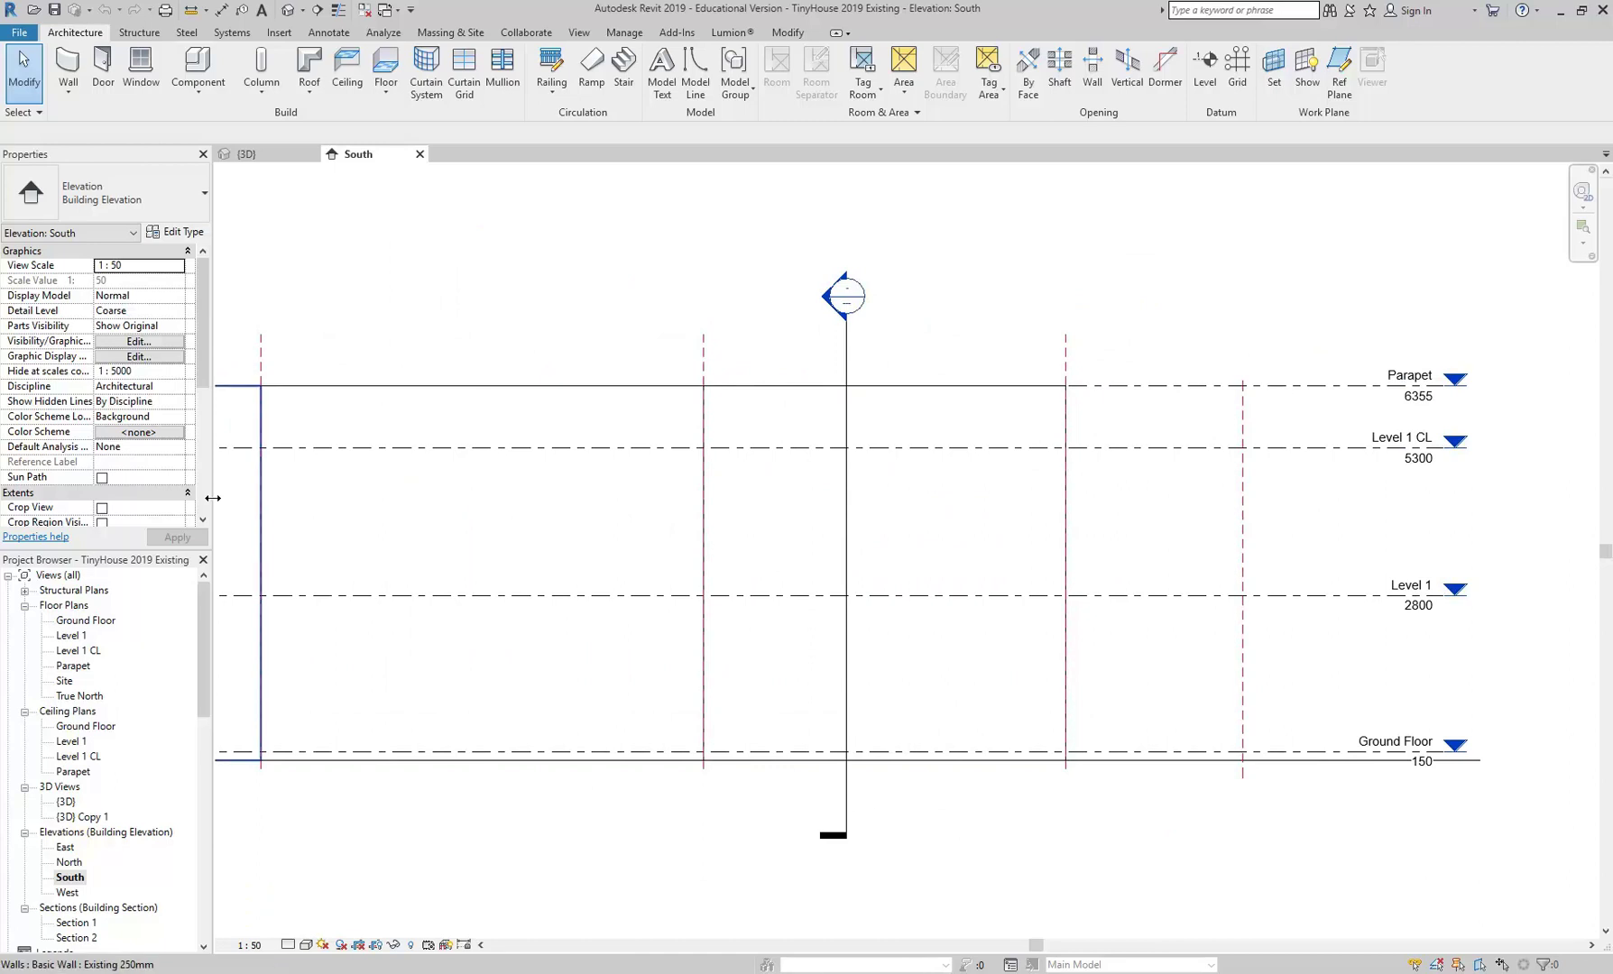
Open the Level 1 CL floor plan and inspect the three lower house walls
click(73, 652)
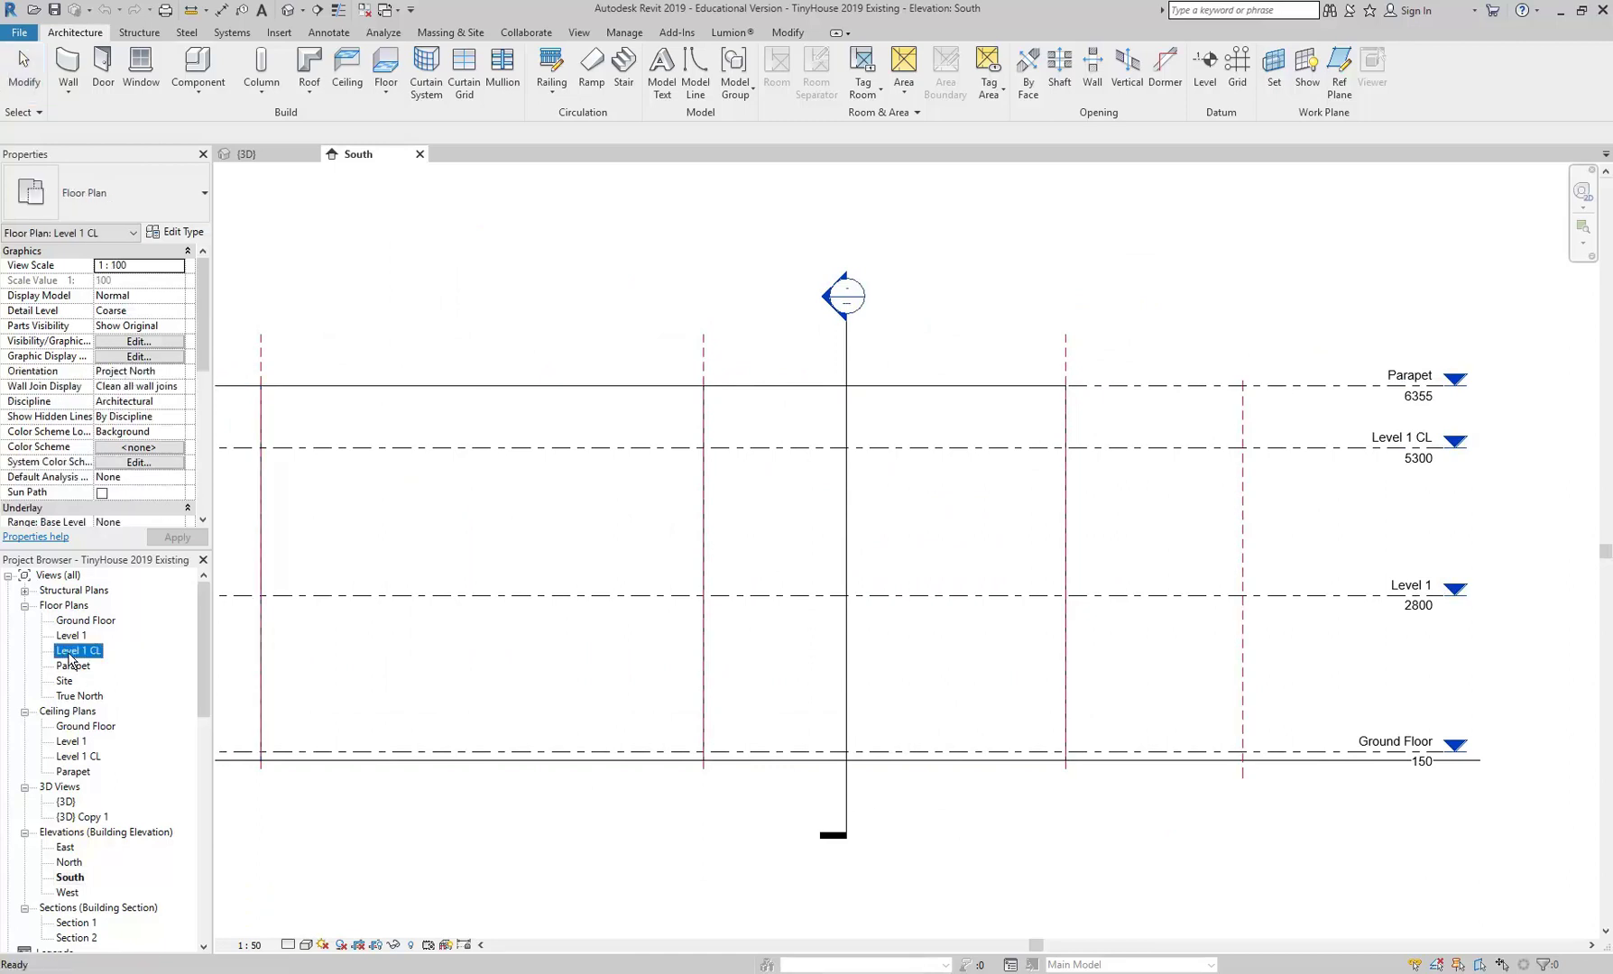
double_click(69, 653)
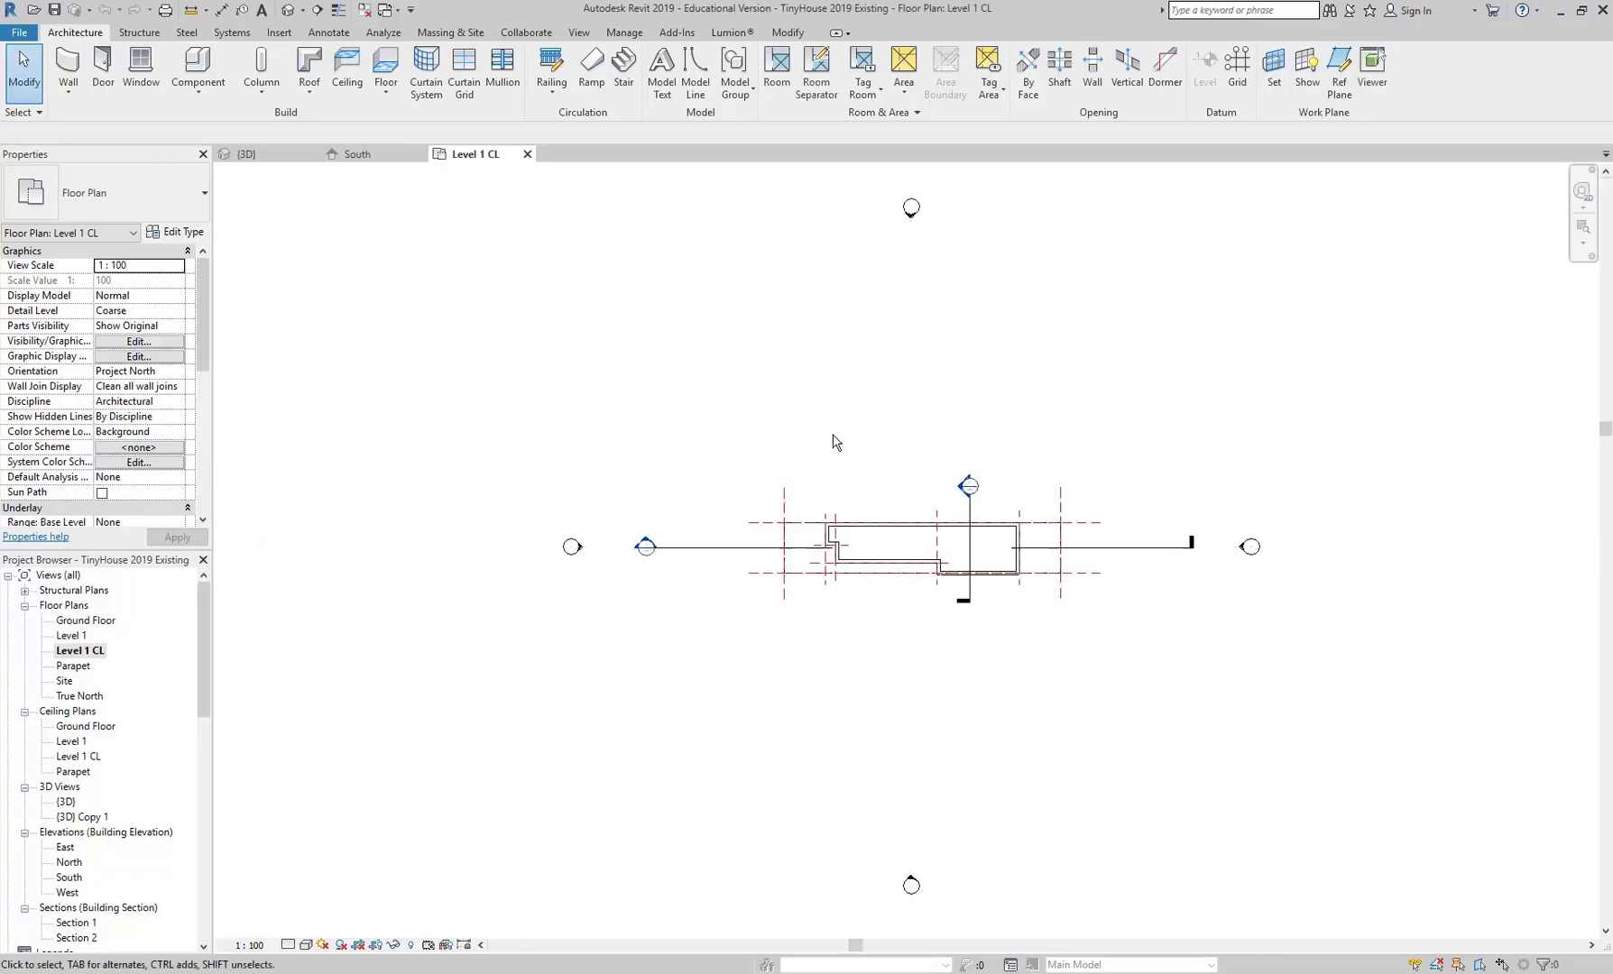
scroll(992, 550, up, 6)
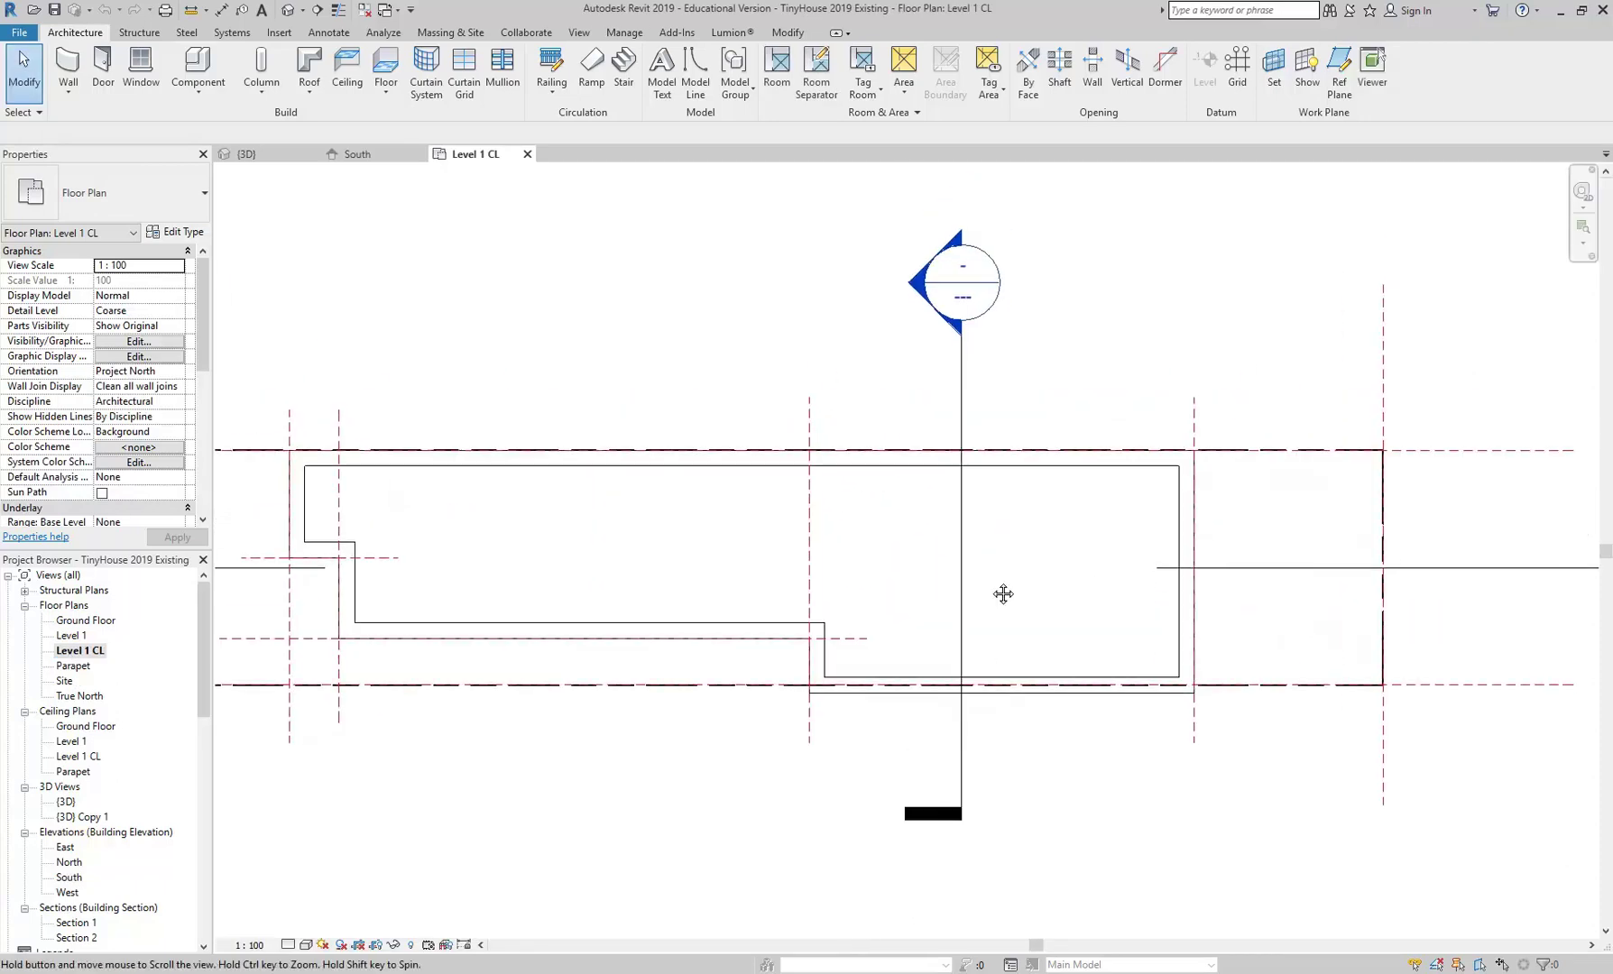
scroll(792, 593, up, 3)
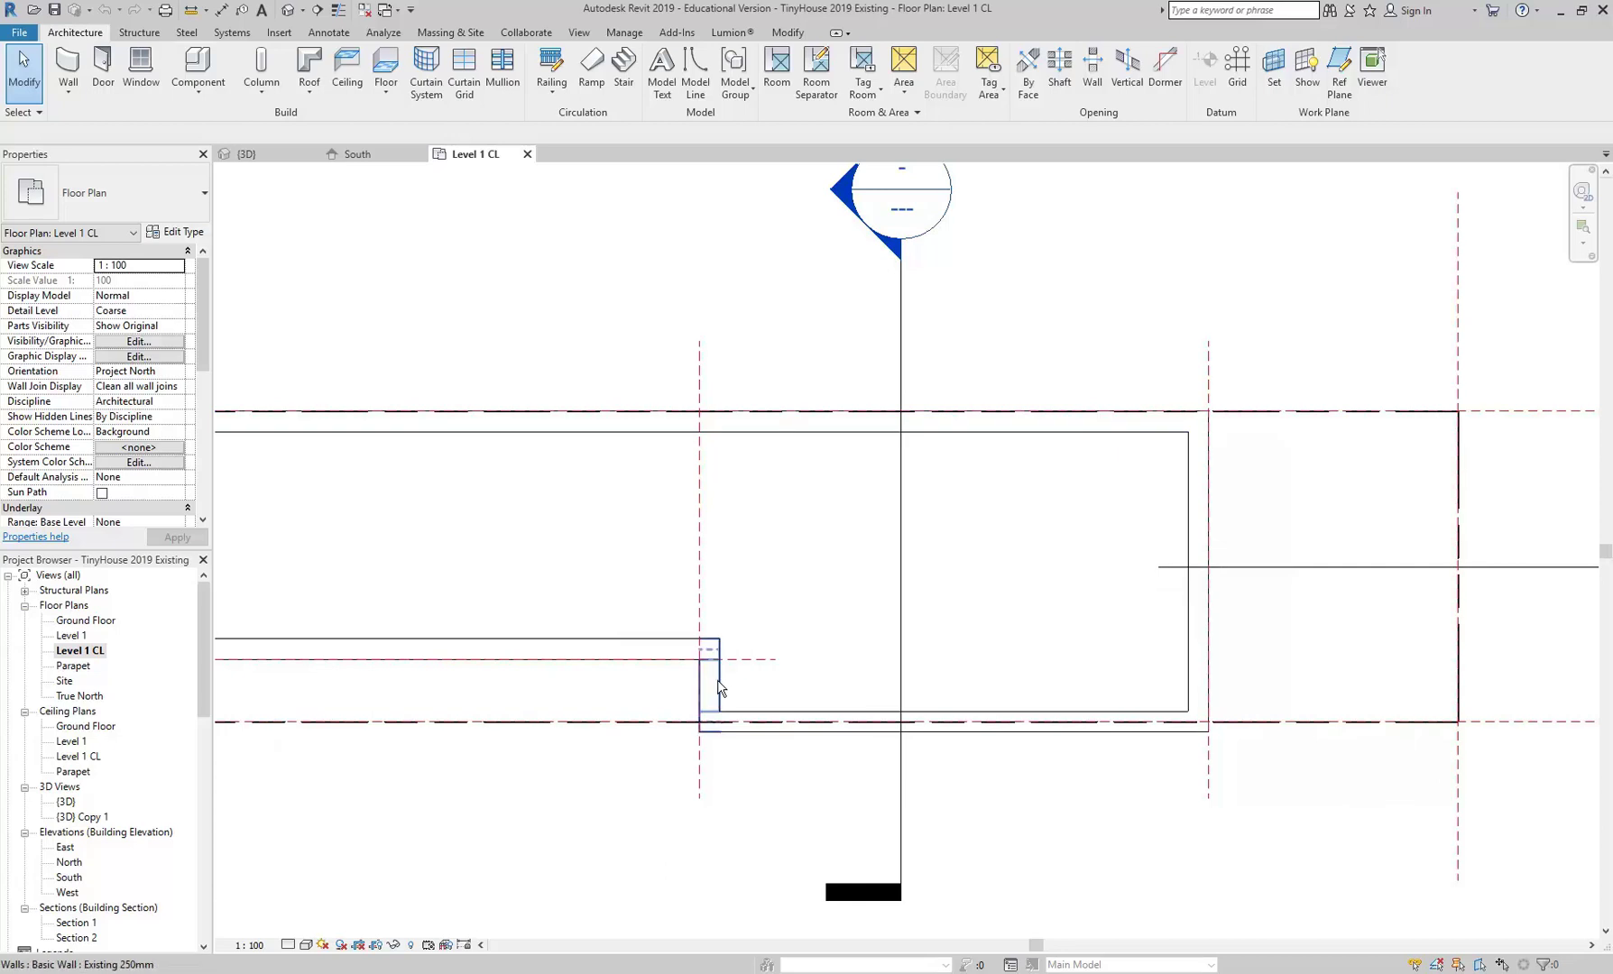
drag(632, 352, 1235, 794)
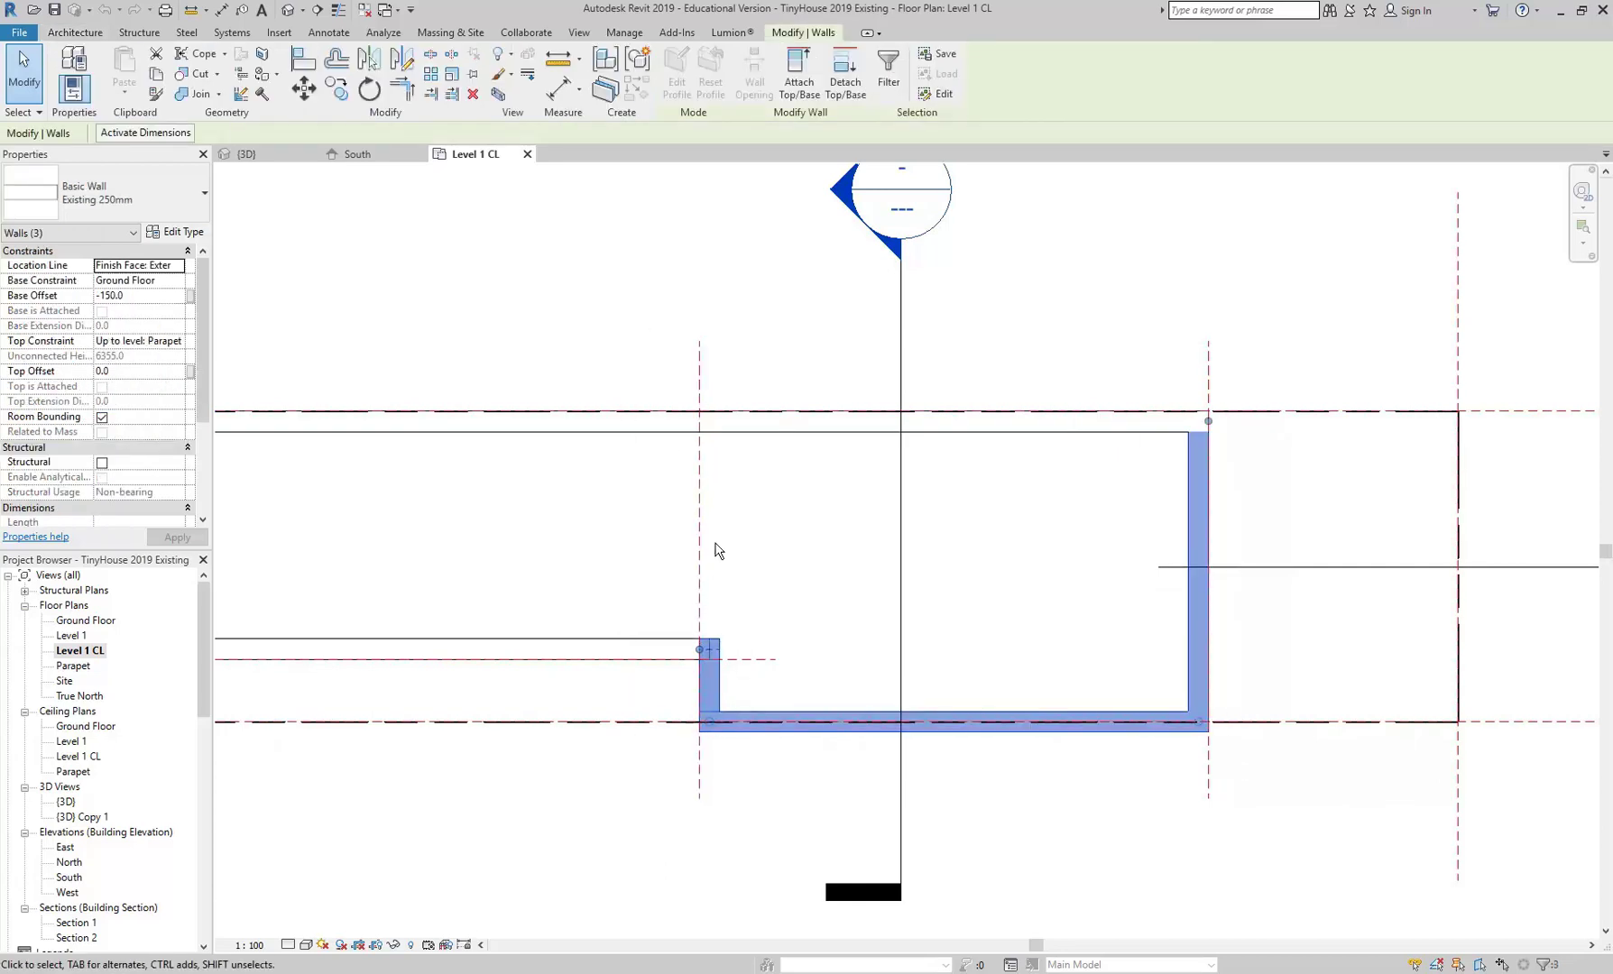
click(720, 307)
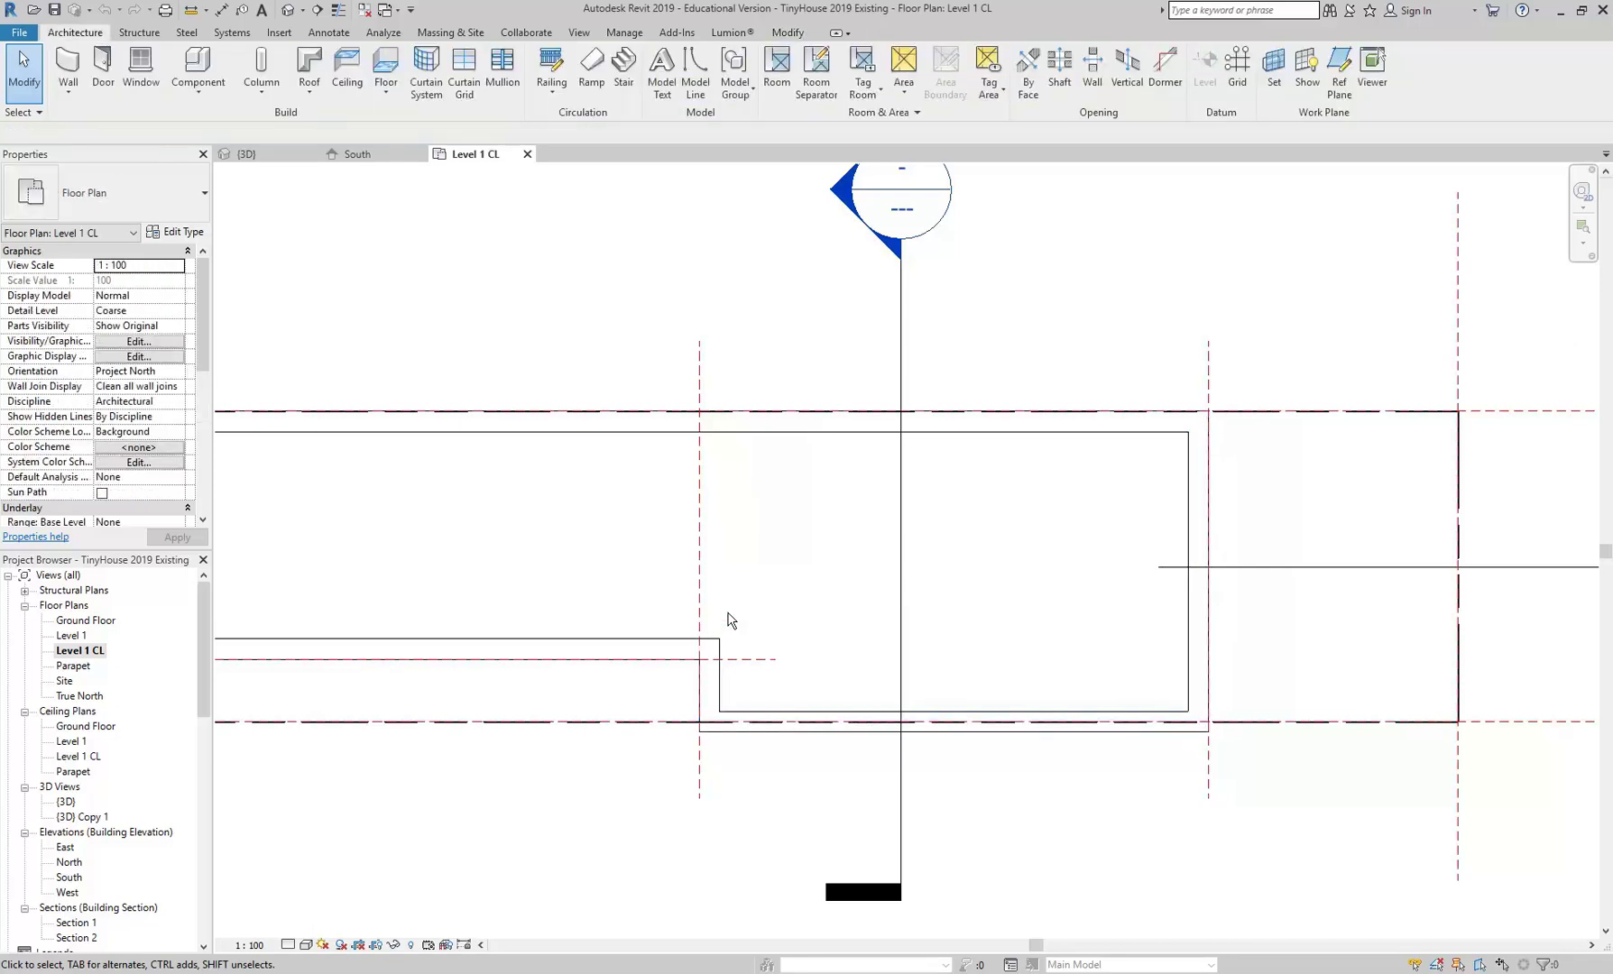
middle_drag(459, 811, 424, 821)
After checking the PDF, stretch the short step wall up to the top wall and unjoin it
key(alt+Tab)
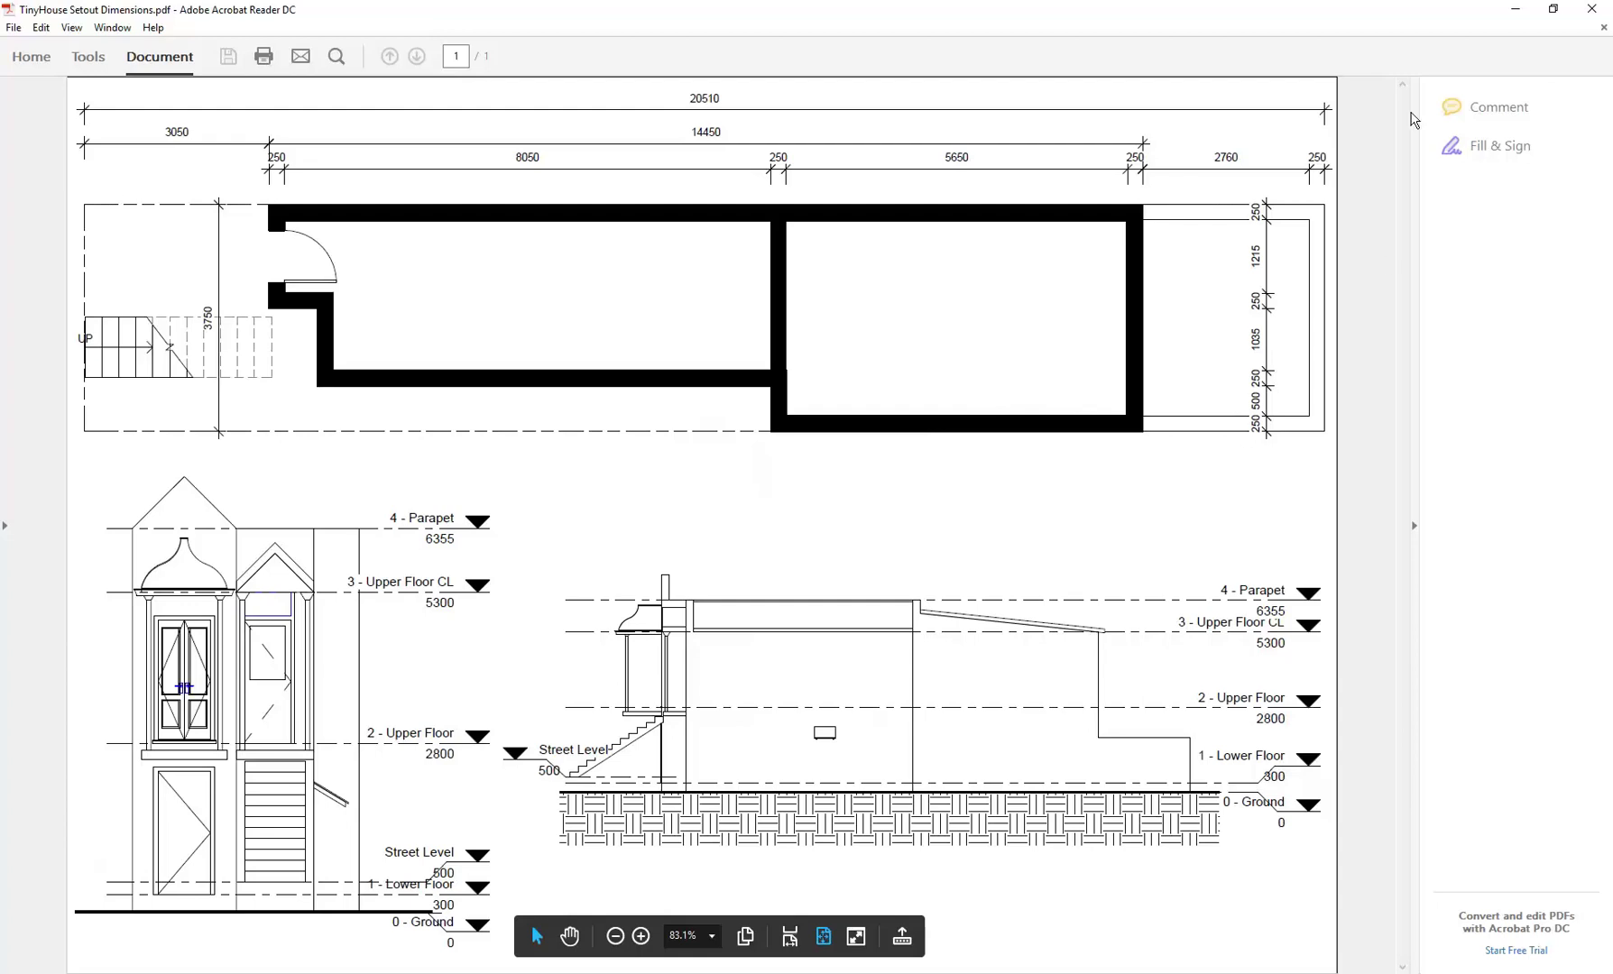
click(1515, 9)
scroll(633, 600, up, 2)
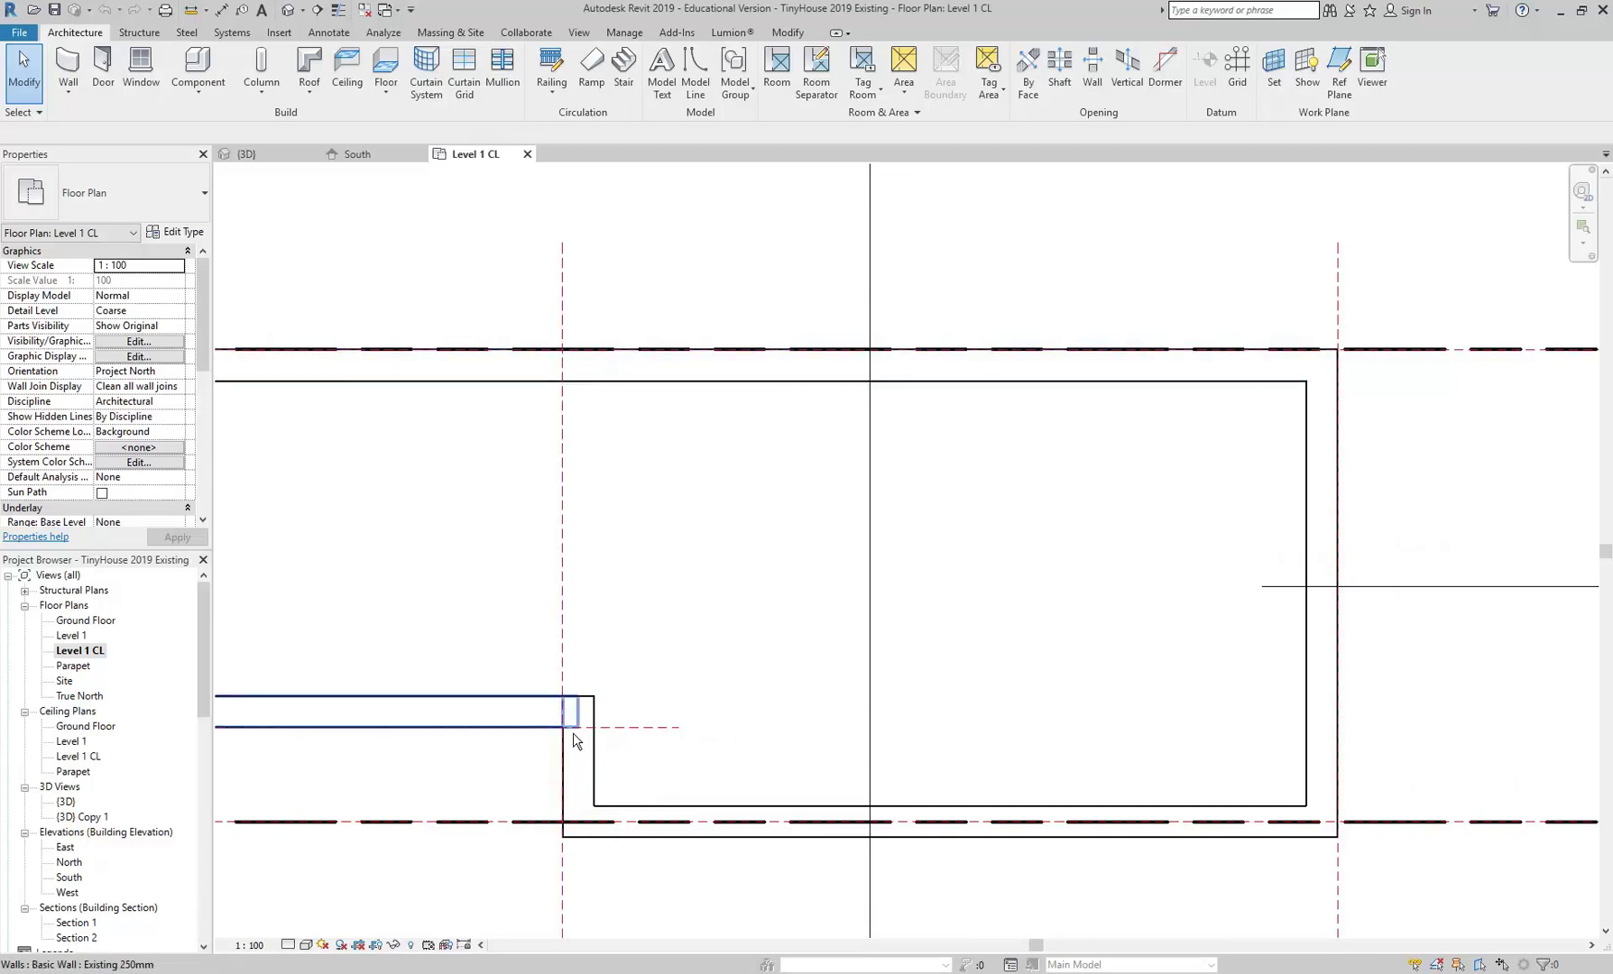
click(600, 776)
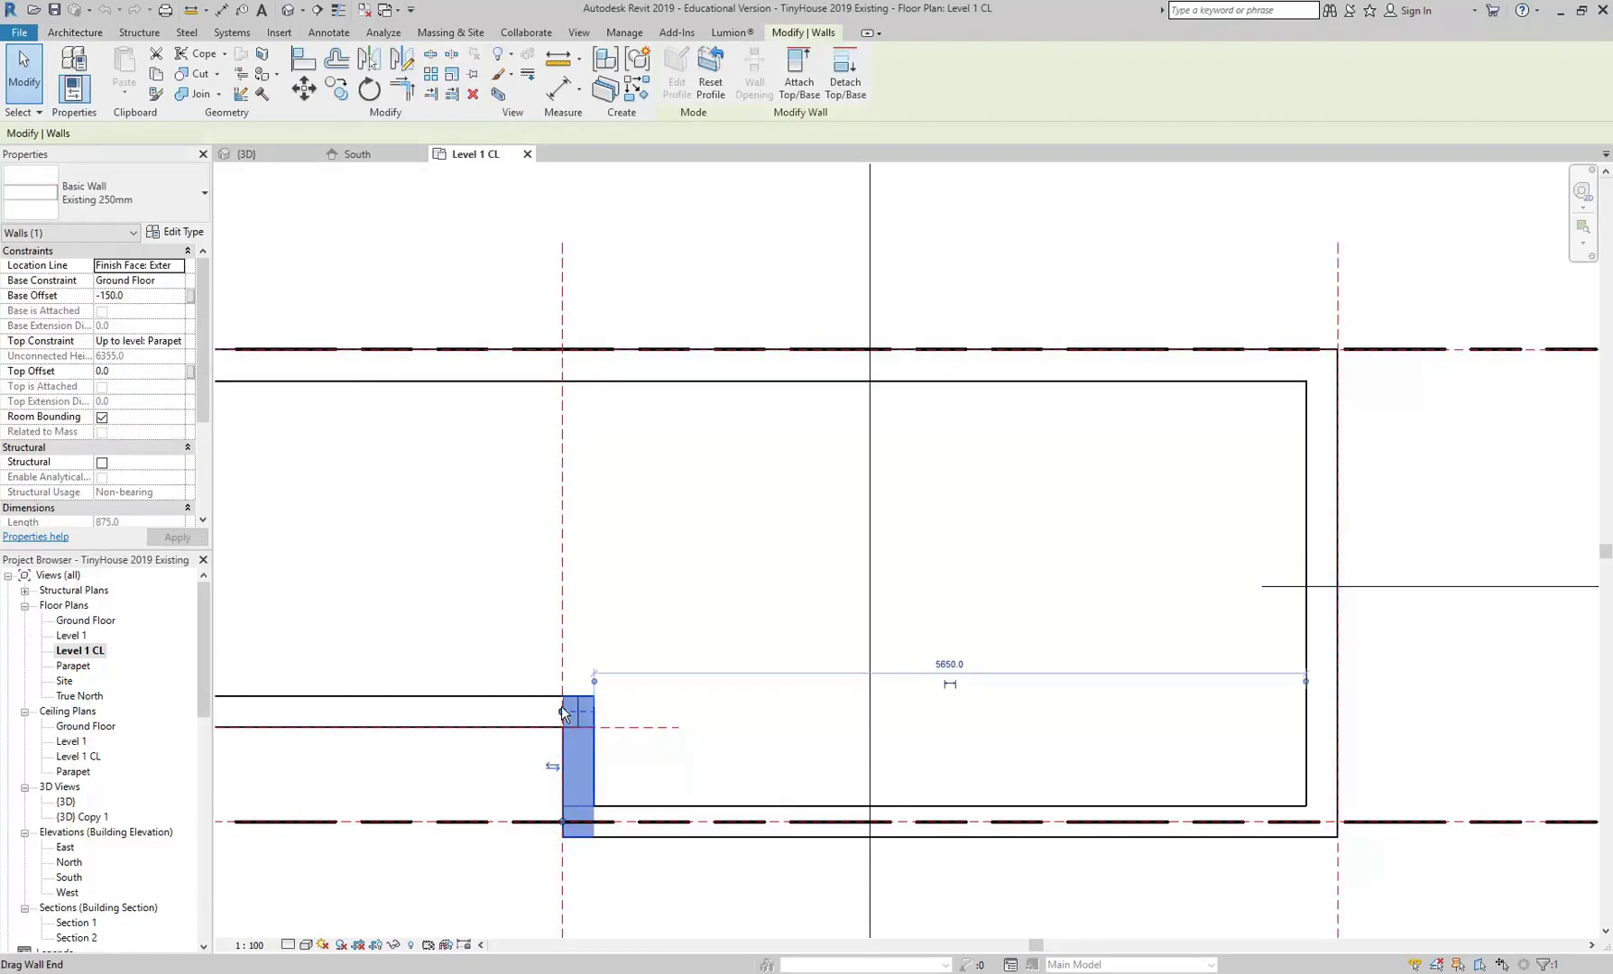
drag(562, 714, 563, 364)
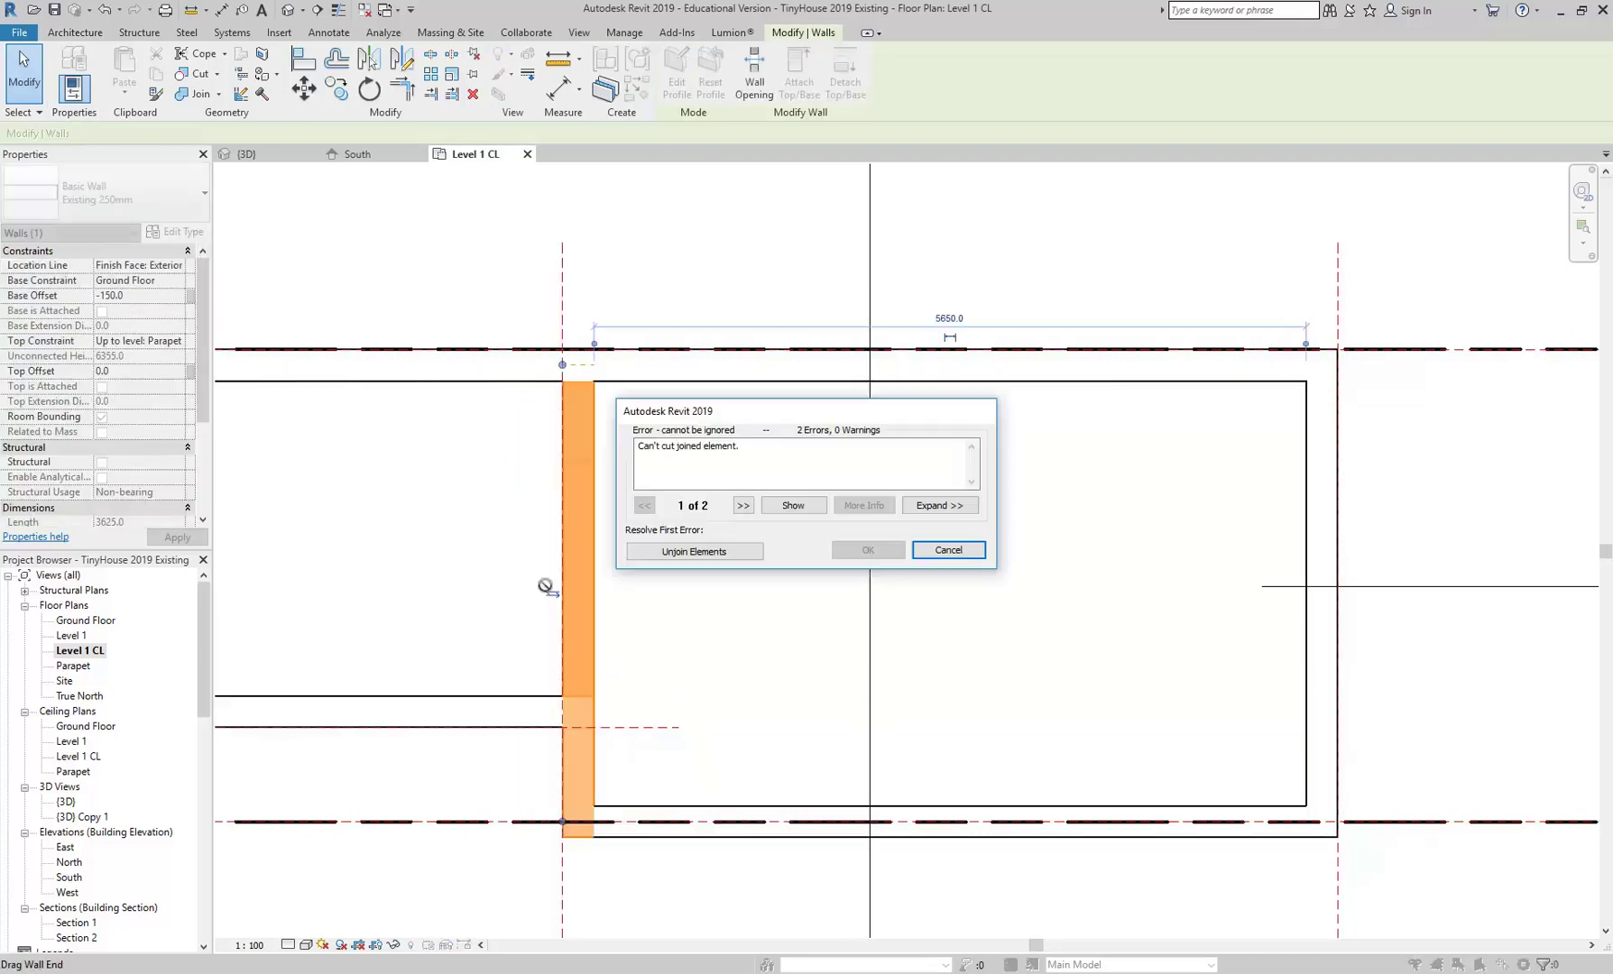
click(669, 554)
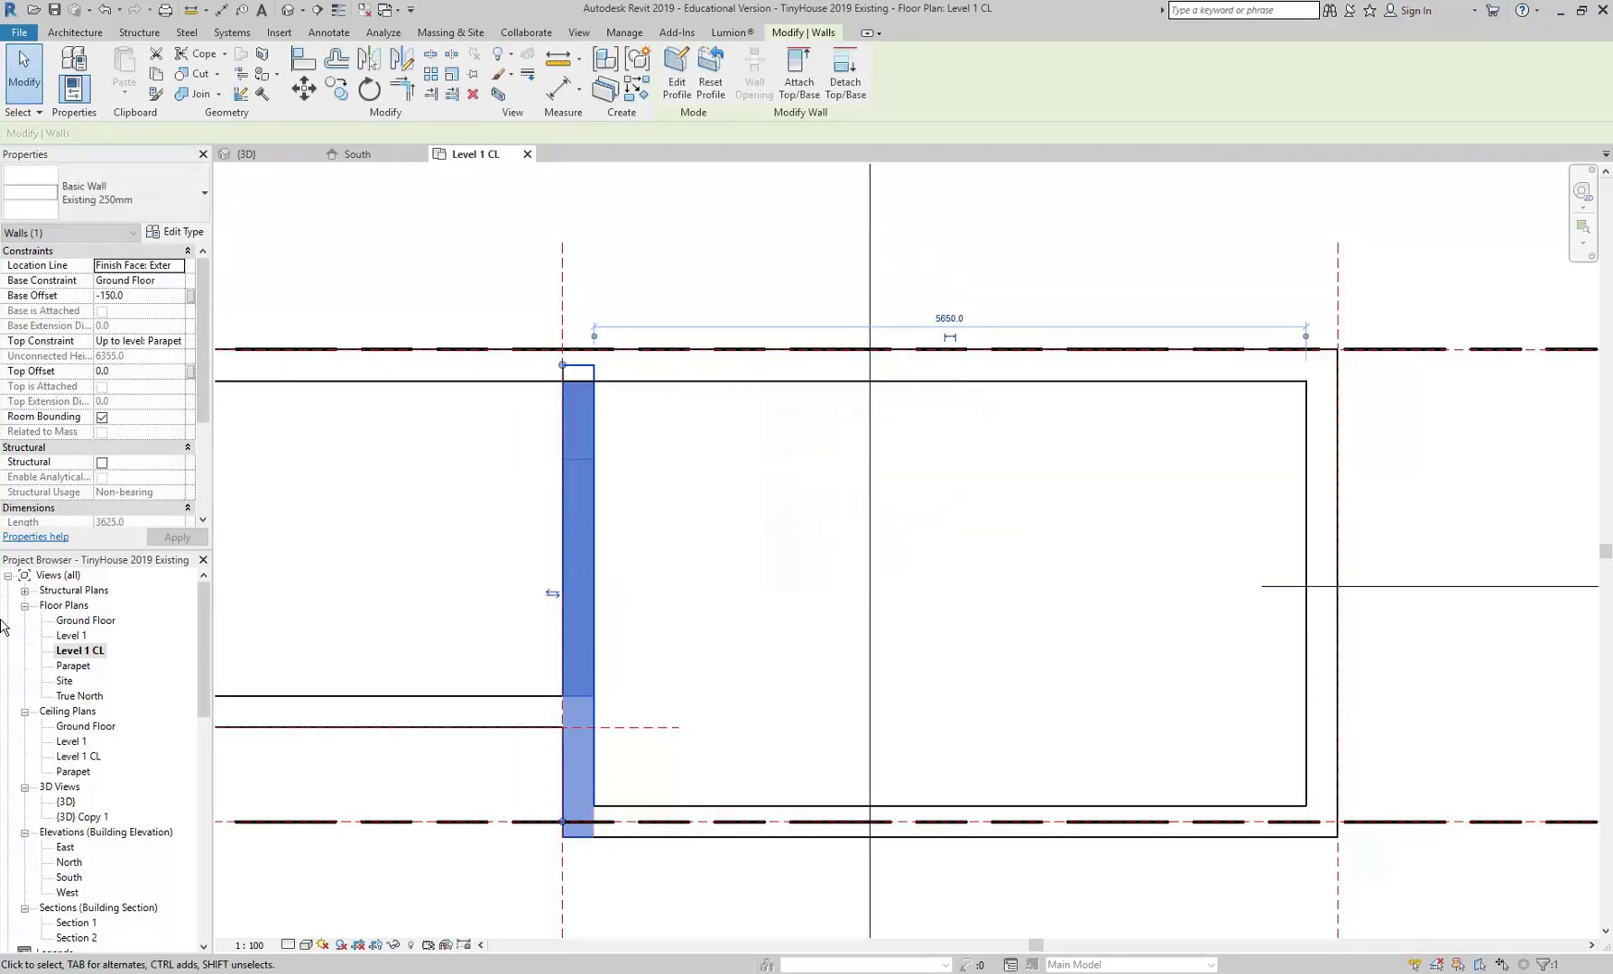
Undo the short wall's lengthening and return to the Level 1 CL plan
double_click(76, 635)
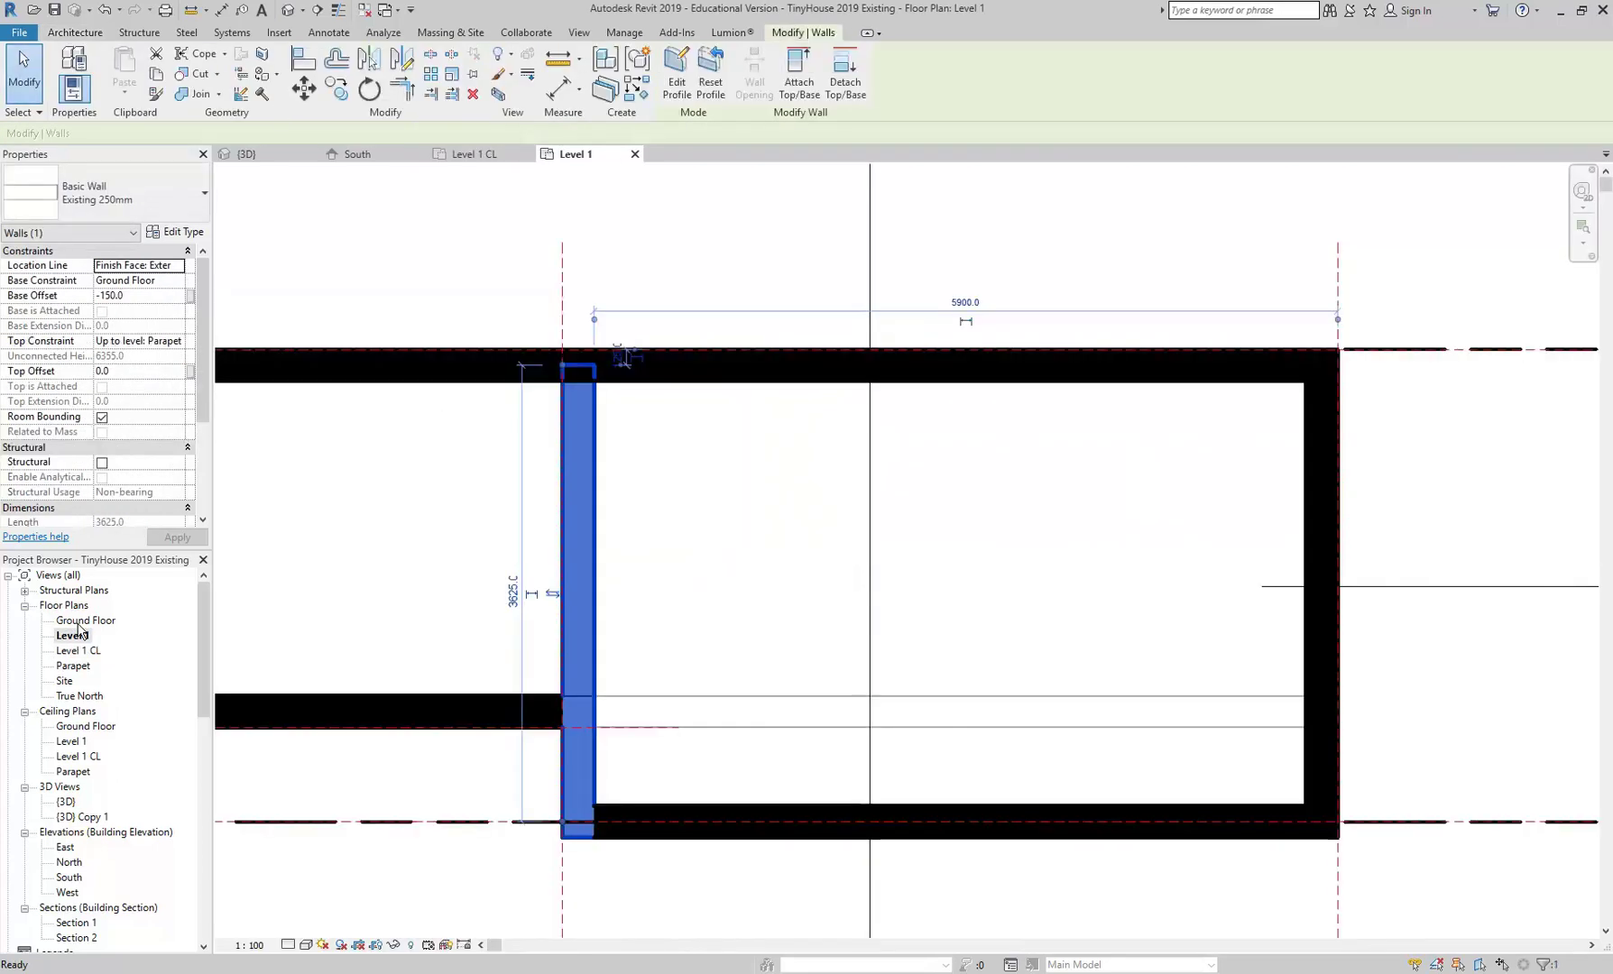
click(106, 10)
double_click(85, 651)
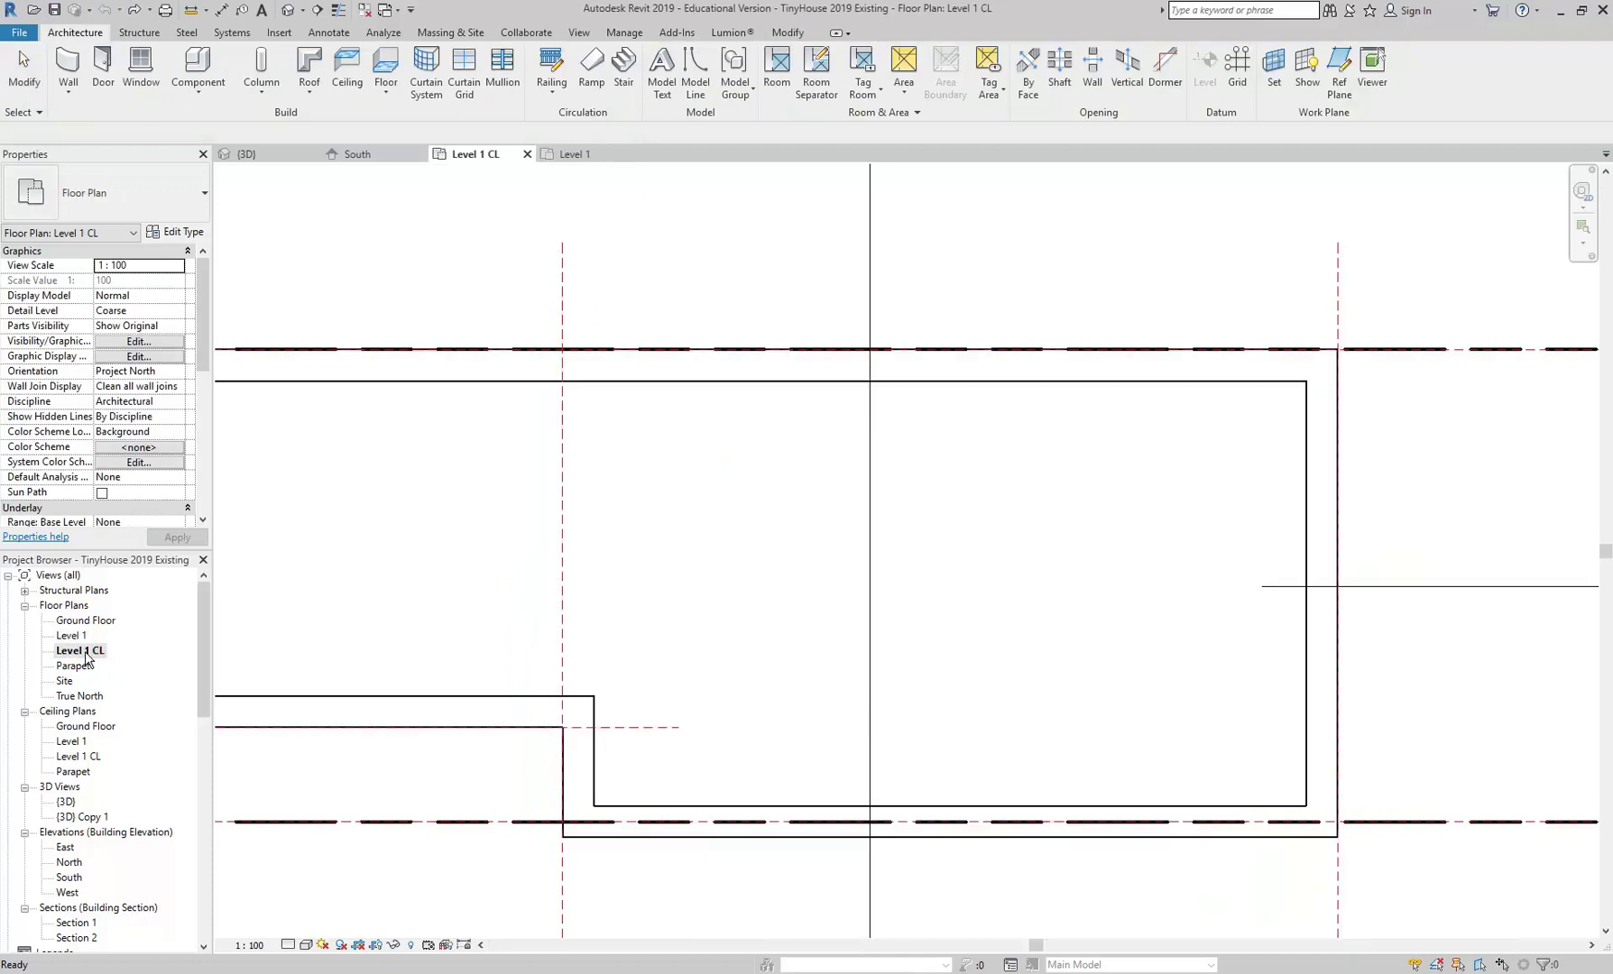
Start and cancel the Wall tool, then inspect the short wall at the step
click(69, 70)
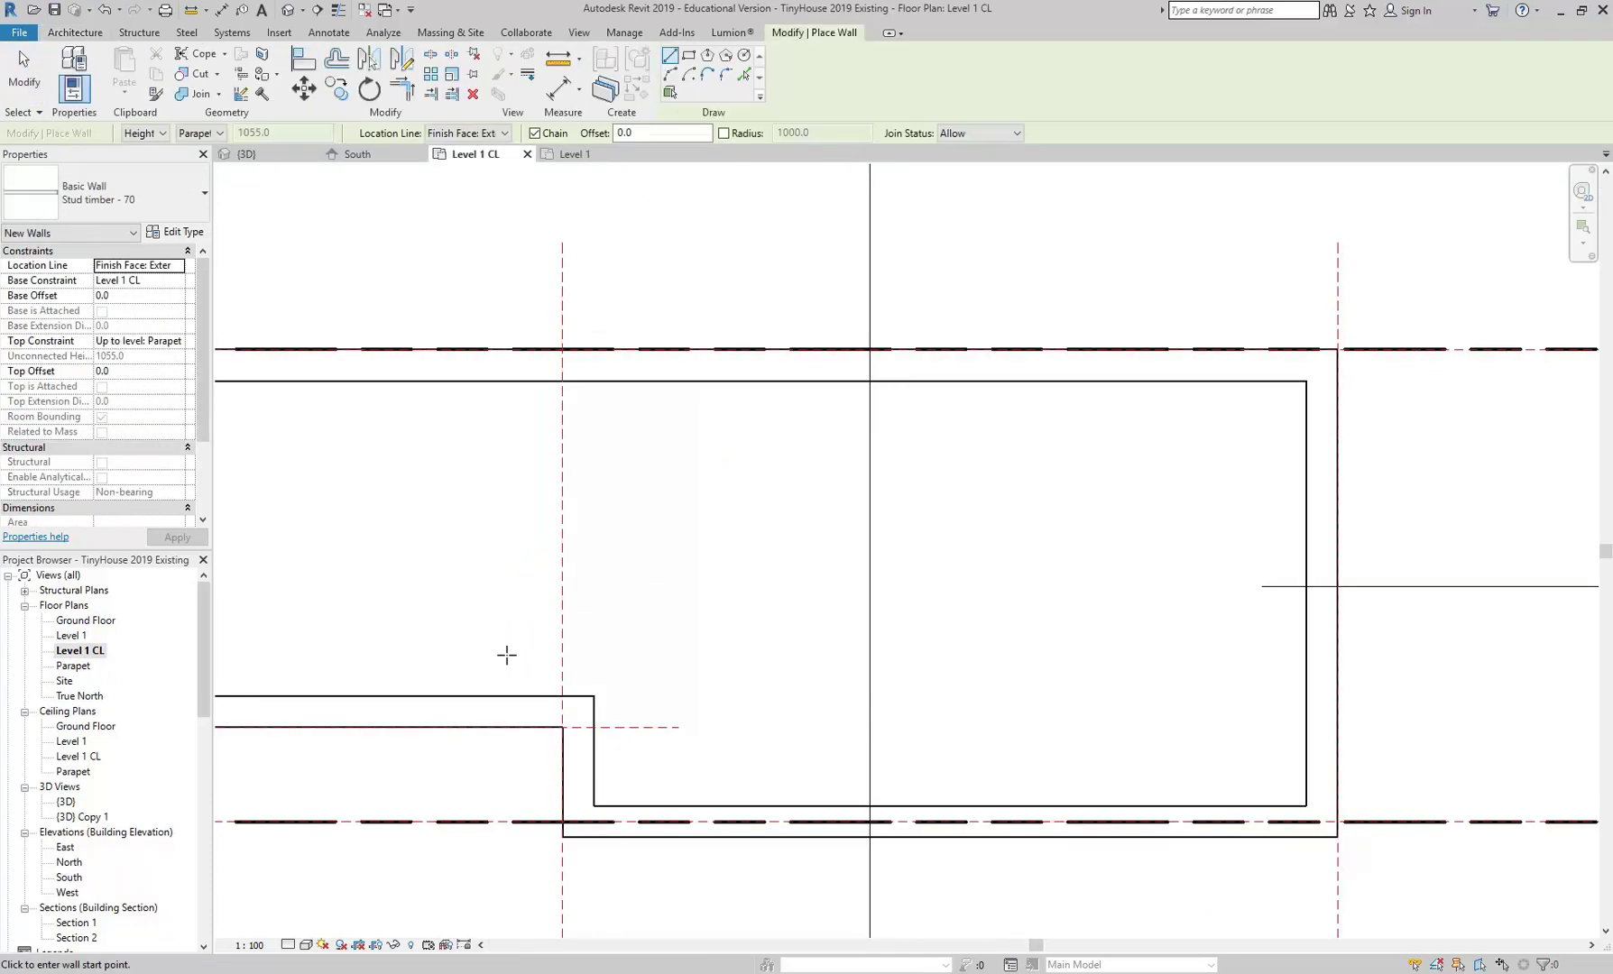
key(Escape)
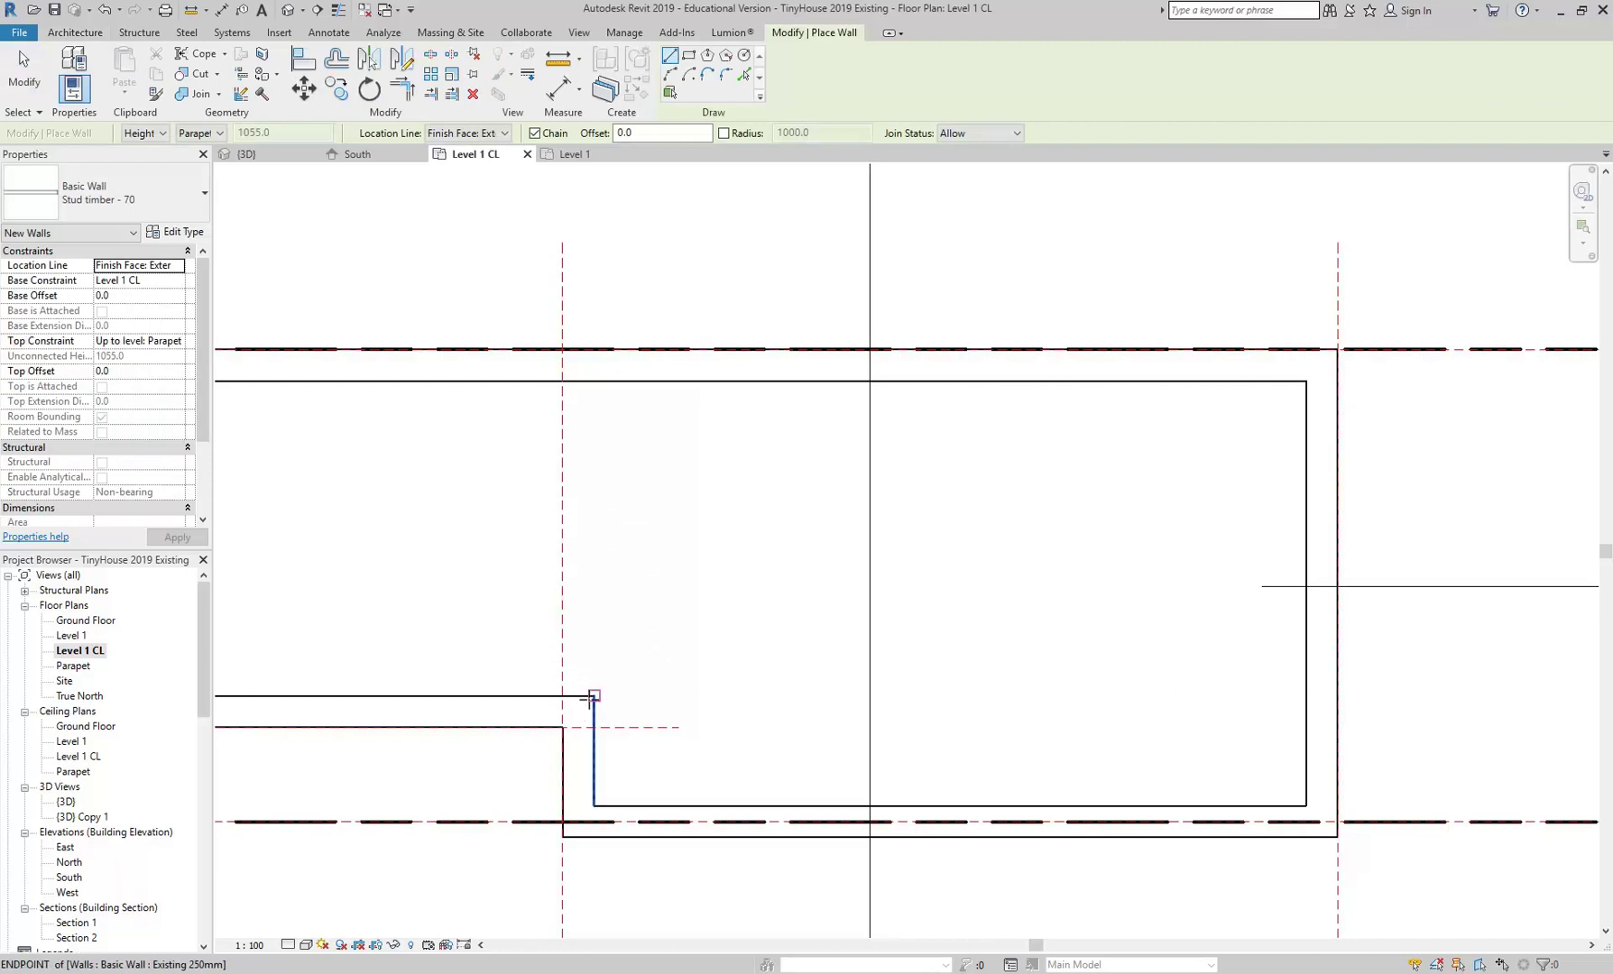
click(586, 769)
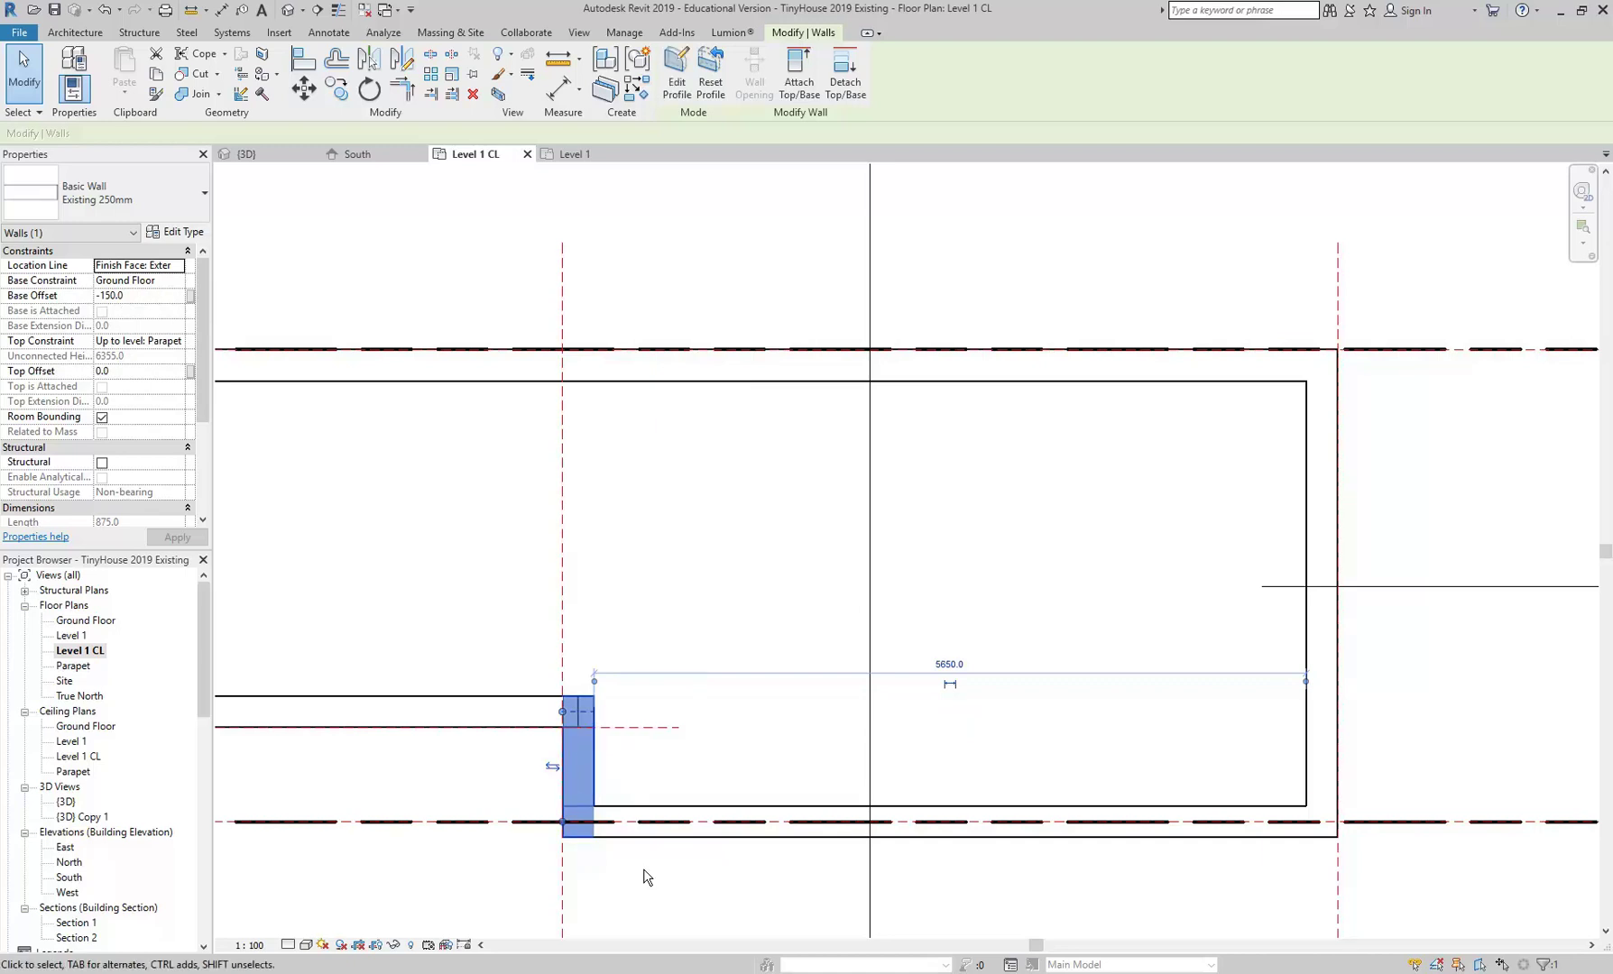
click(486, 907)
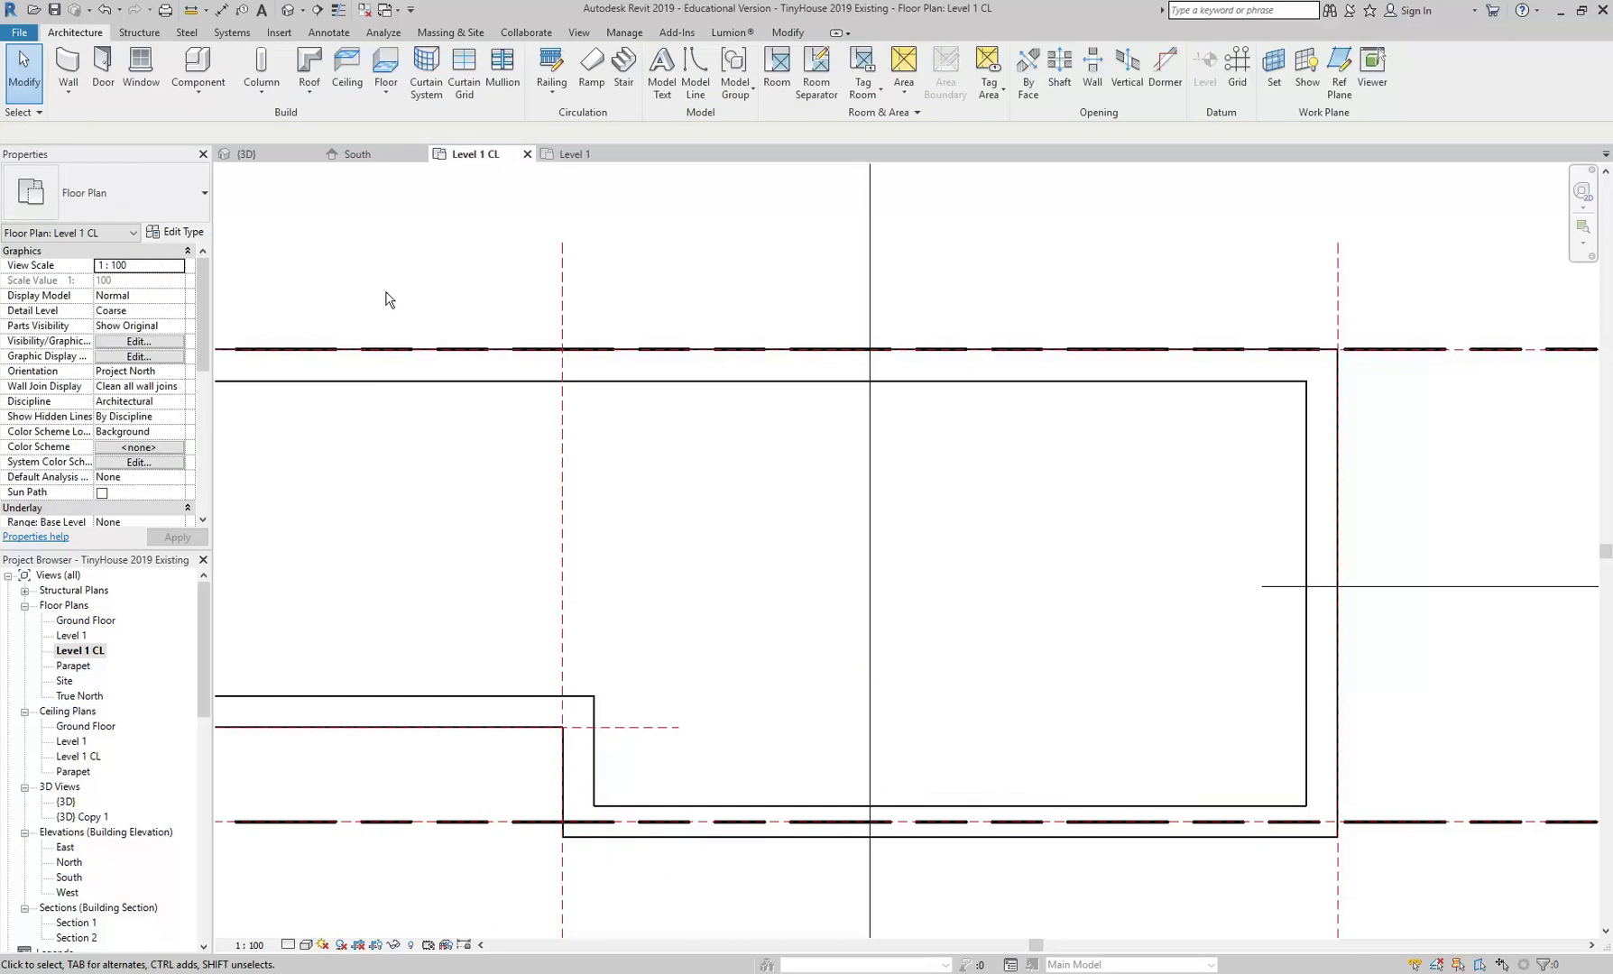
Set up a Basic Wall Existing 250mm, Finish Face: Exterior, topped at Parapet
click(63, 61)
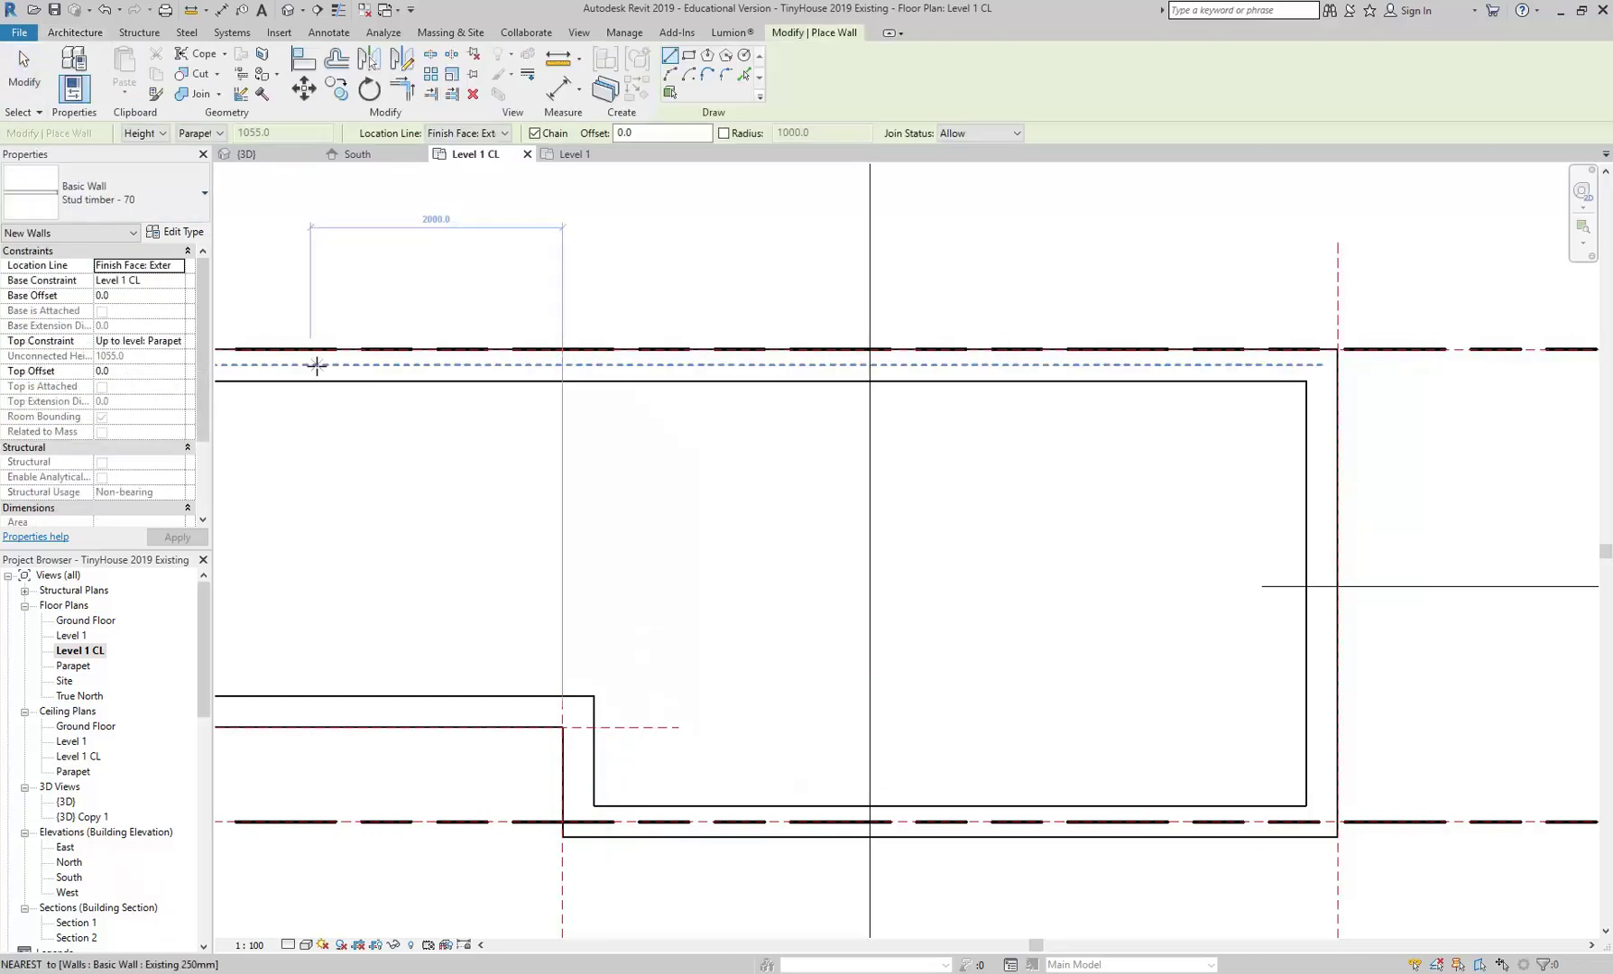
click(479, 137)
click(480, 172)
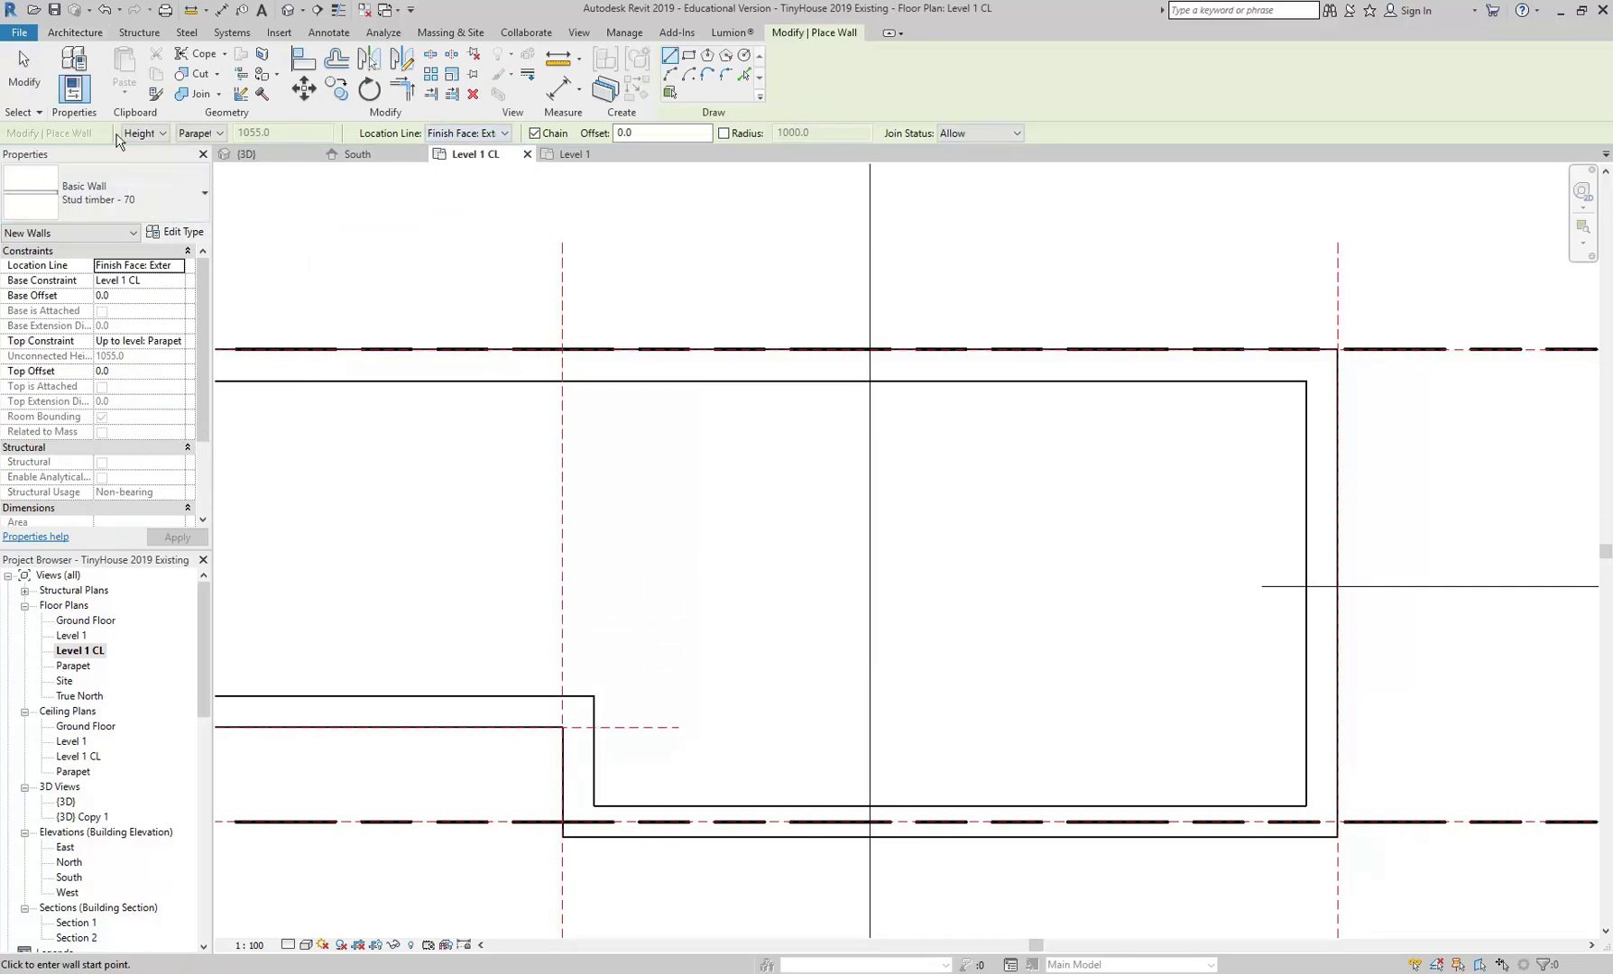
click(200, 133)
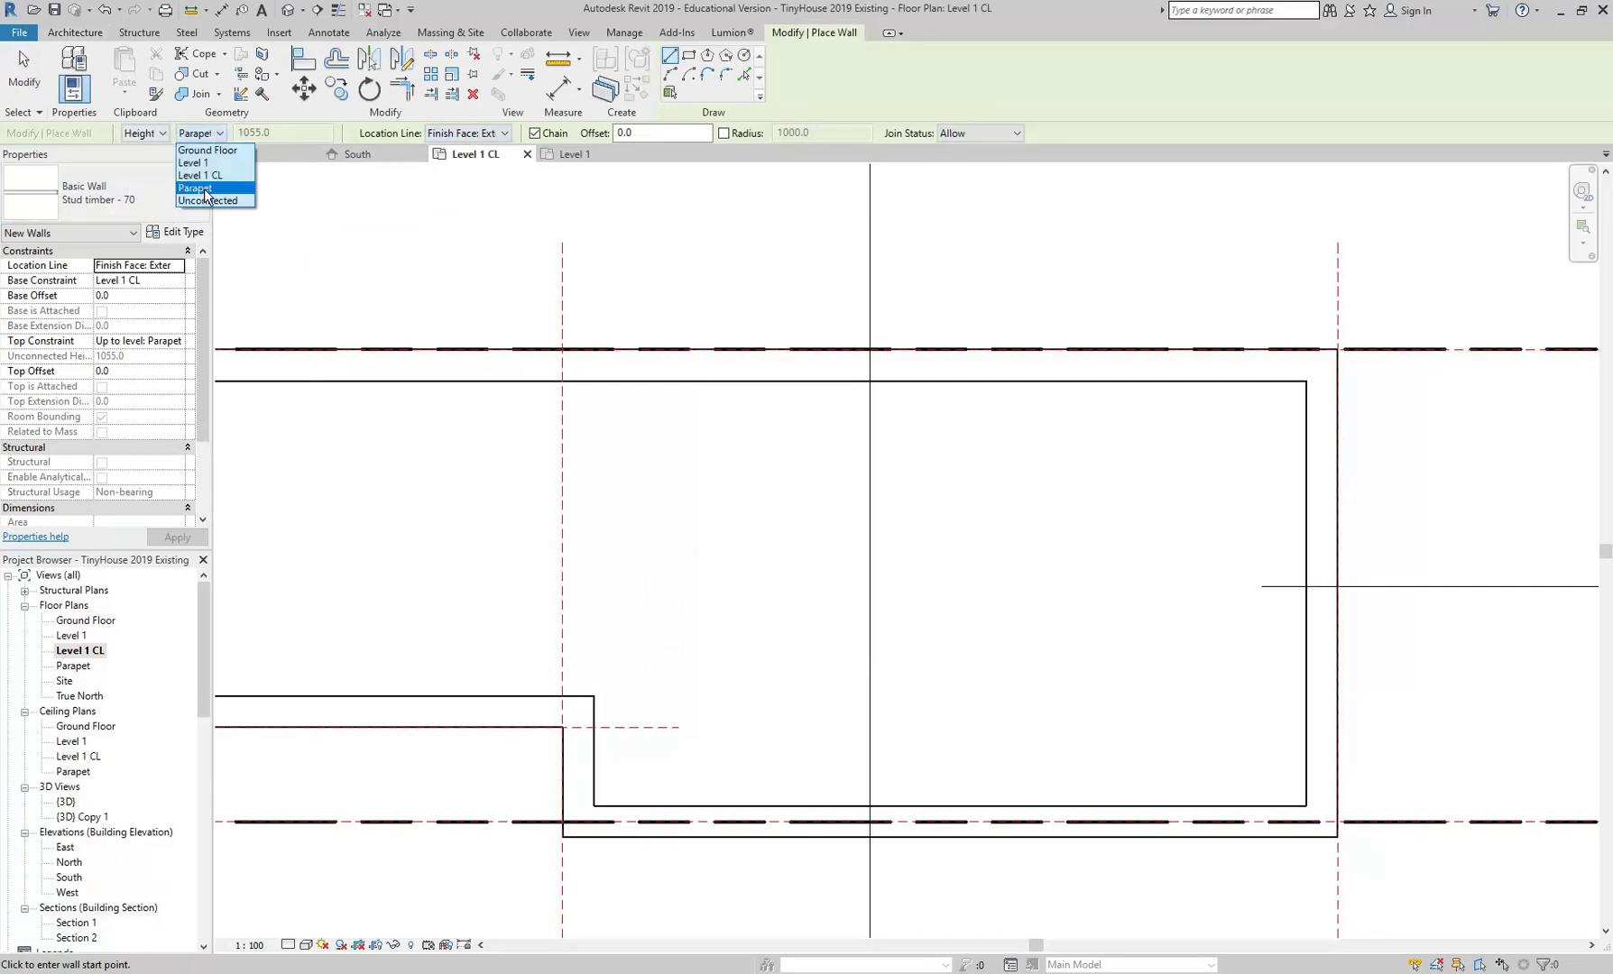
click(205, 190)
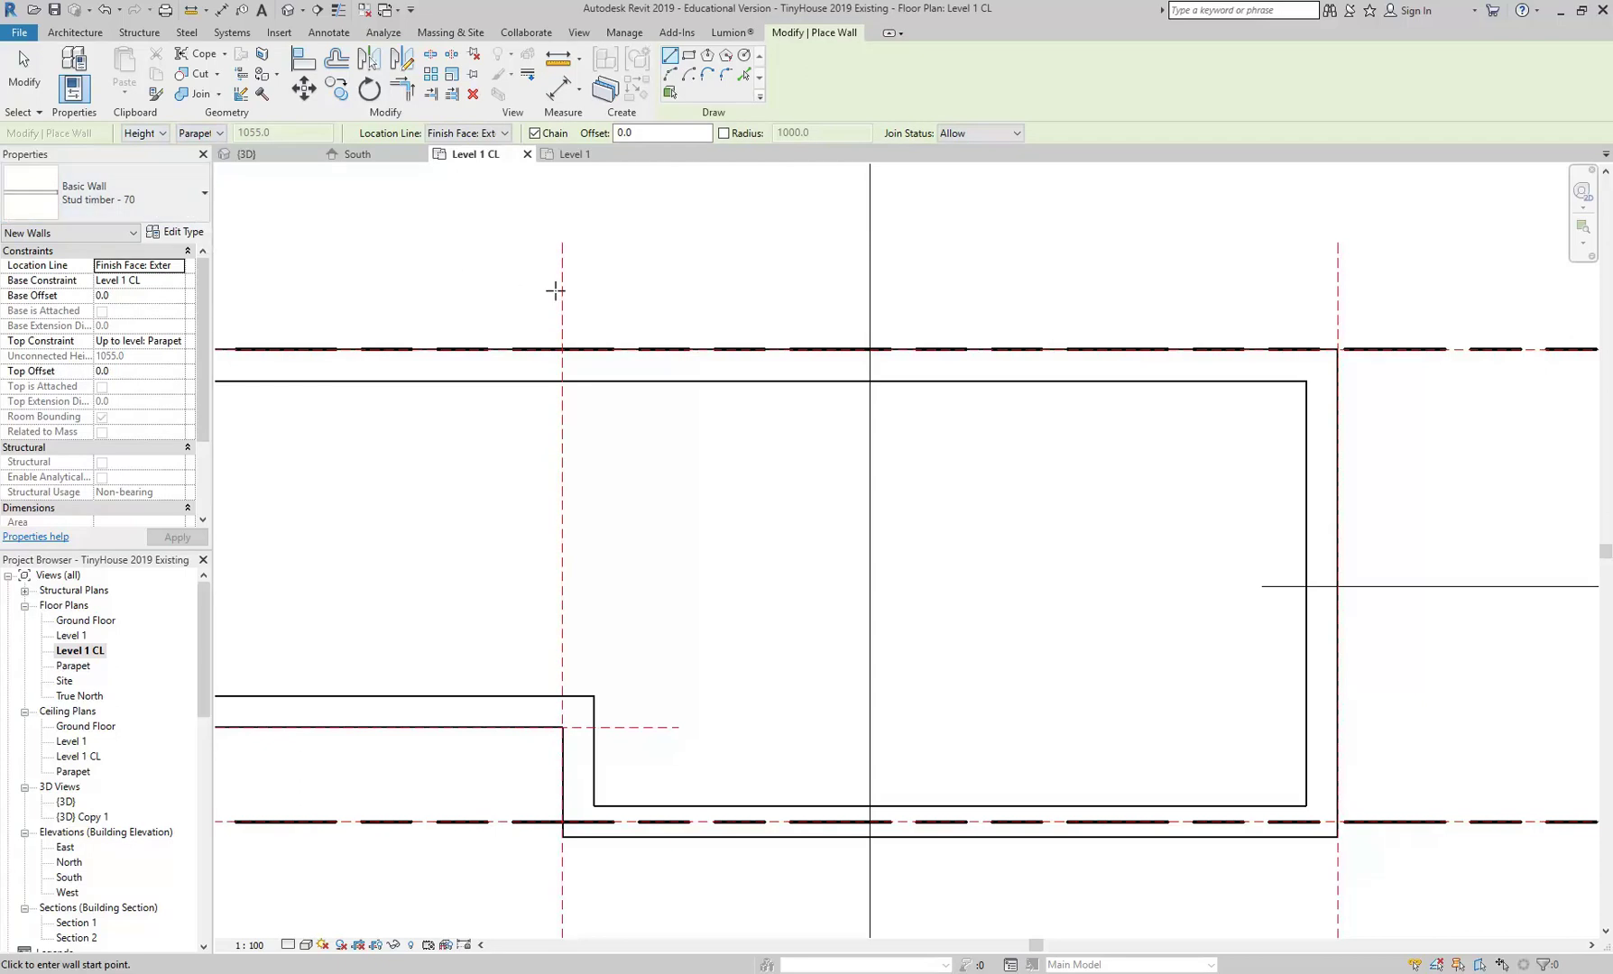
click(126, 187)
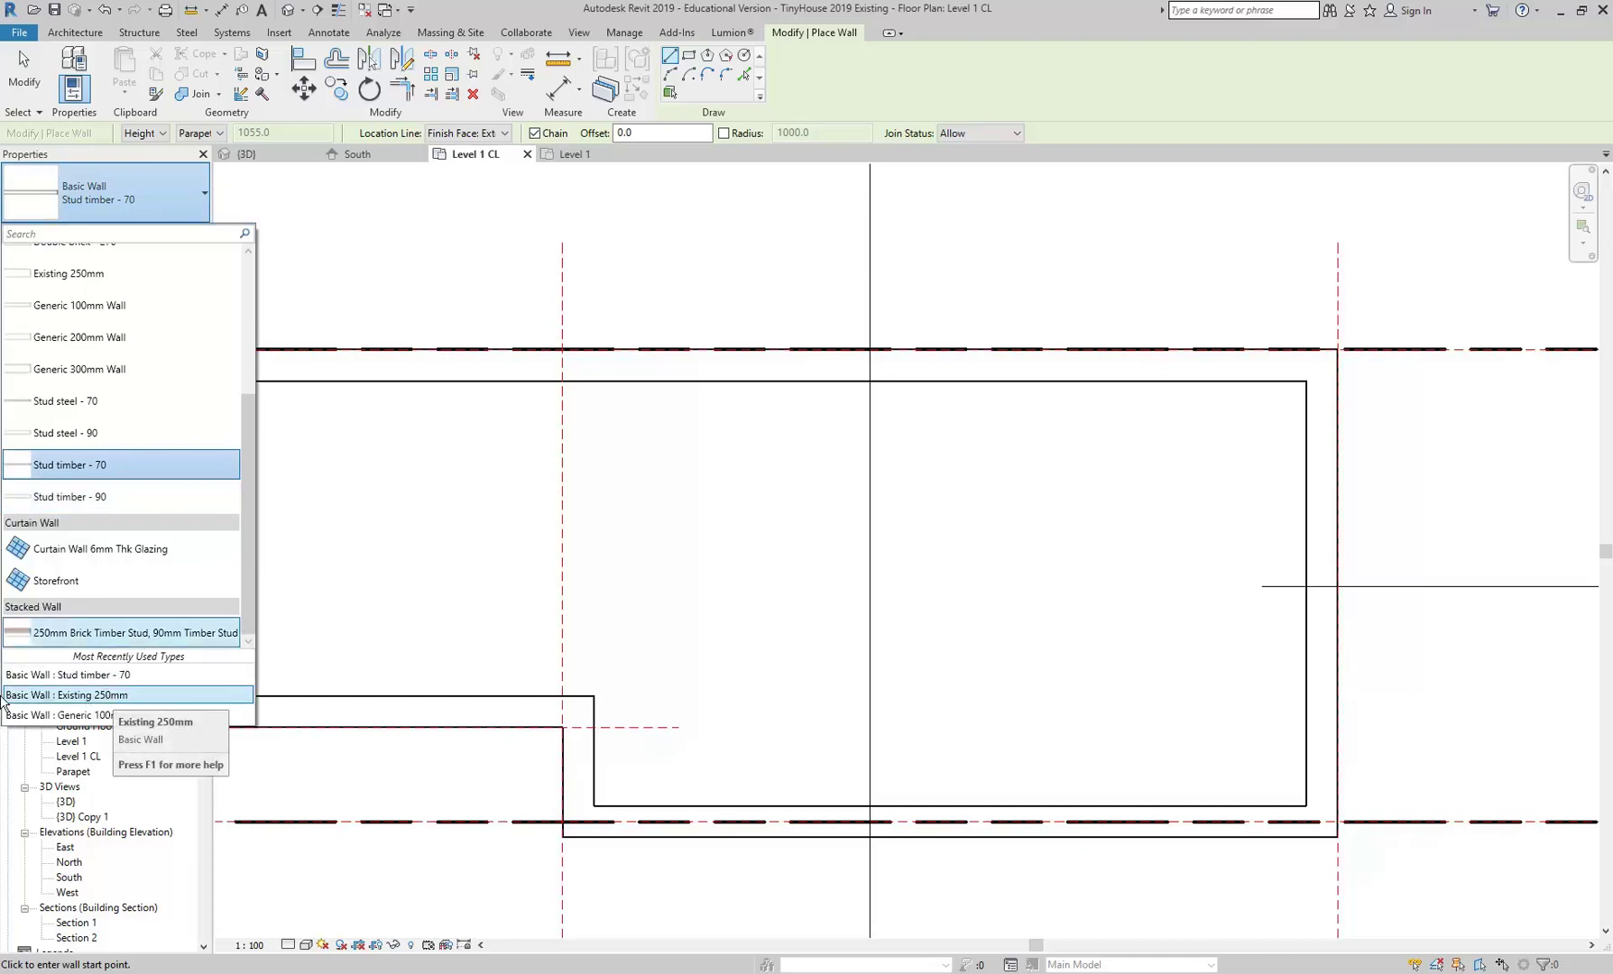
click(109, 696)
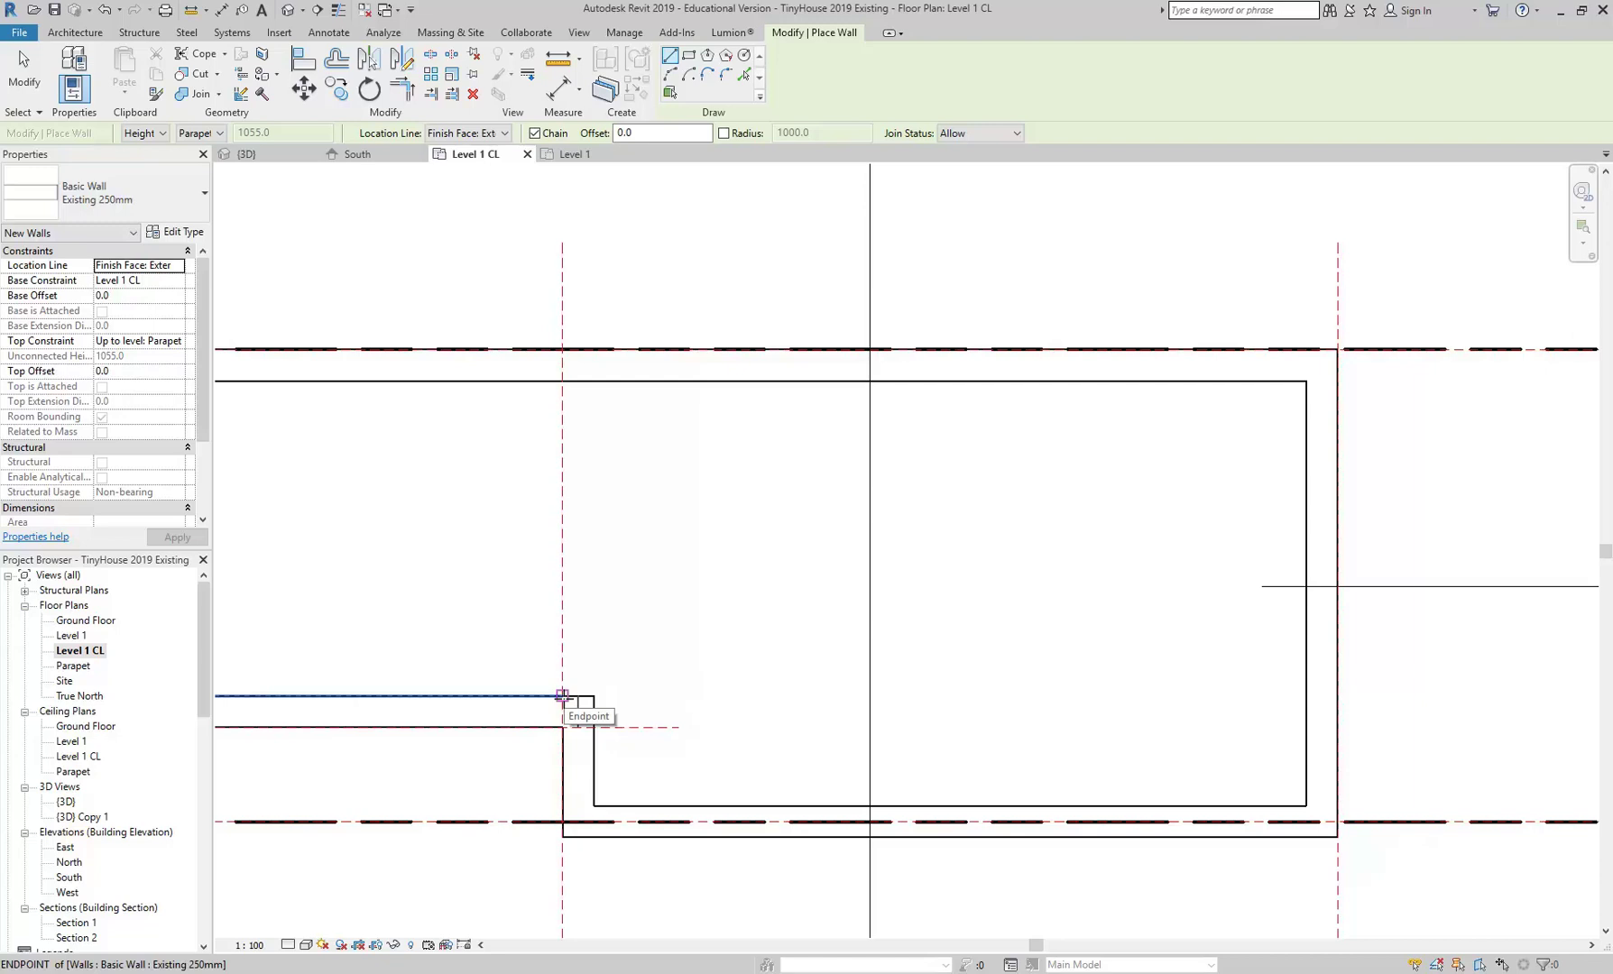
Draw the wall from the existing wall's endpoint up to the upper reference line
click(561, 696)
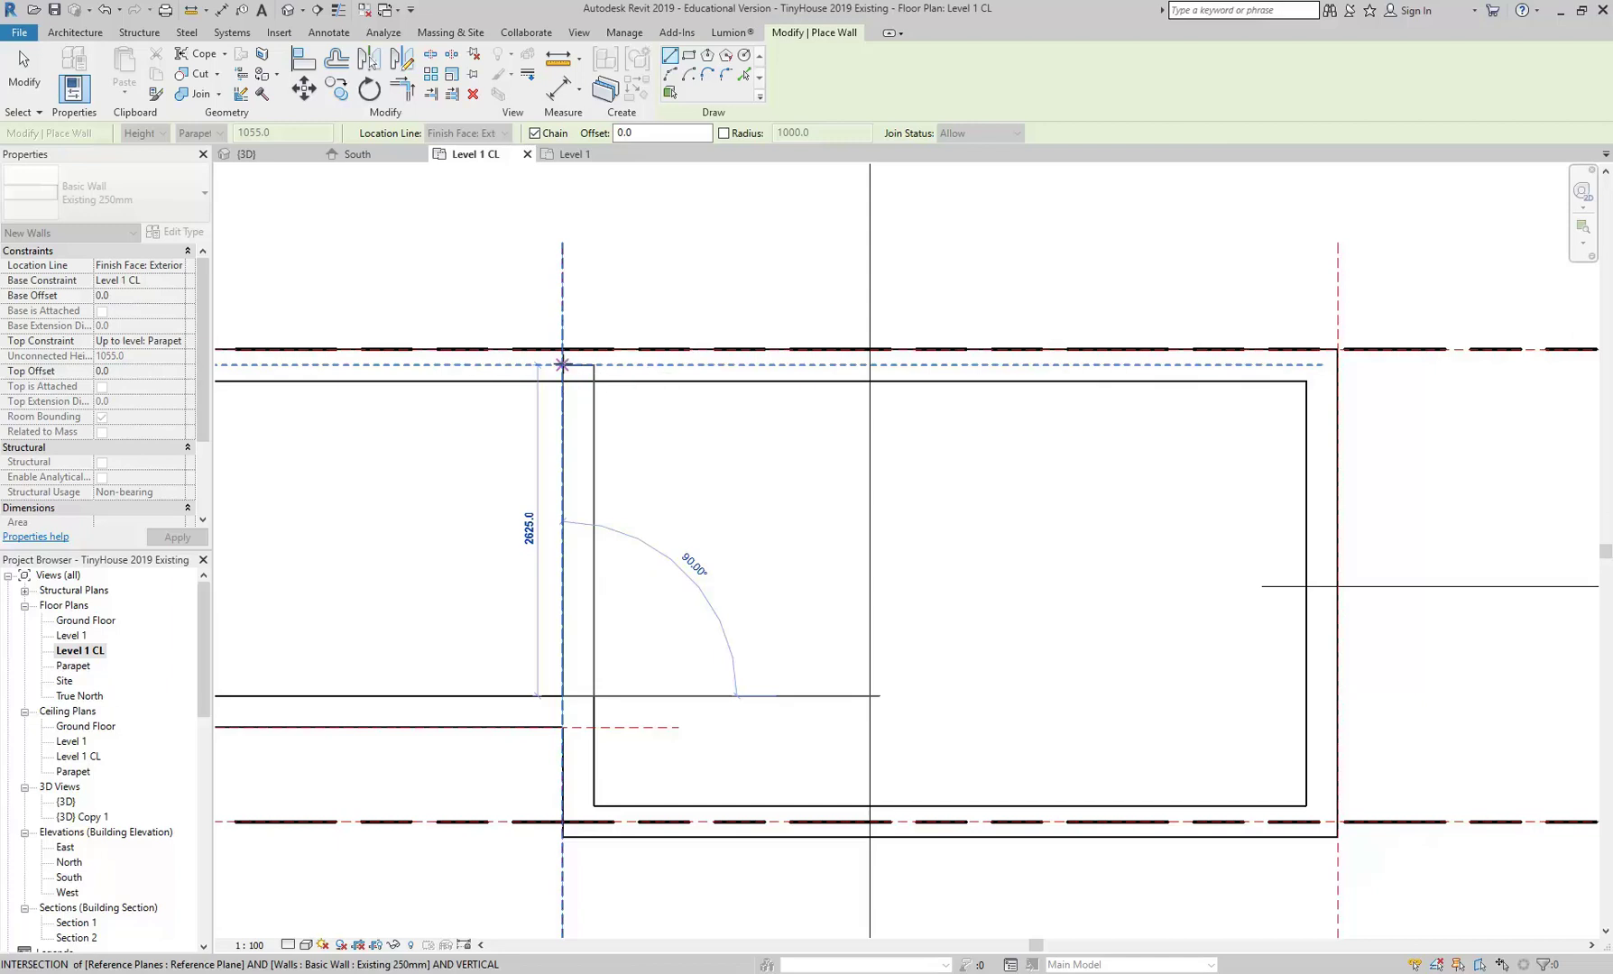
click(561, 364)
right_click(667, 226)
click(682, 235)
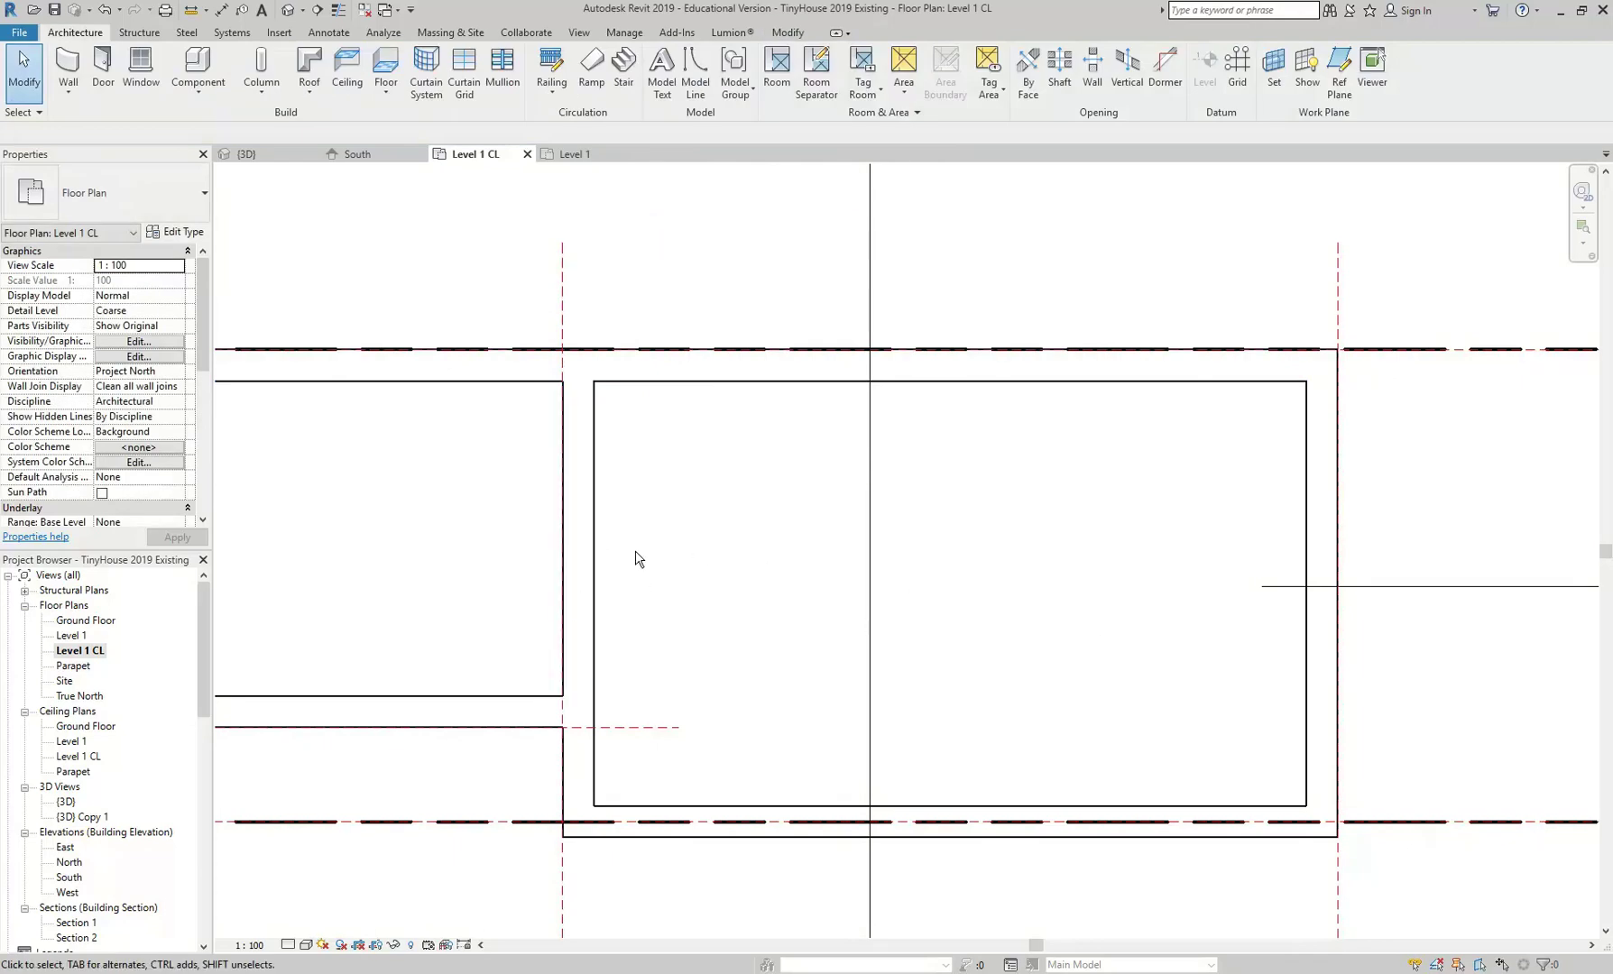
Delete the short leftover wall segment
middle_drag(715, 433, 693, 450)
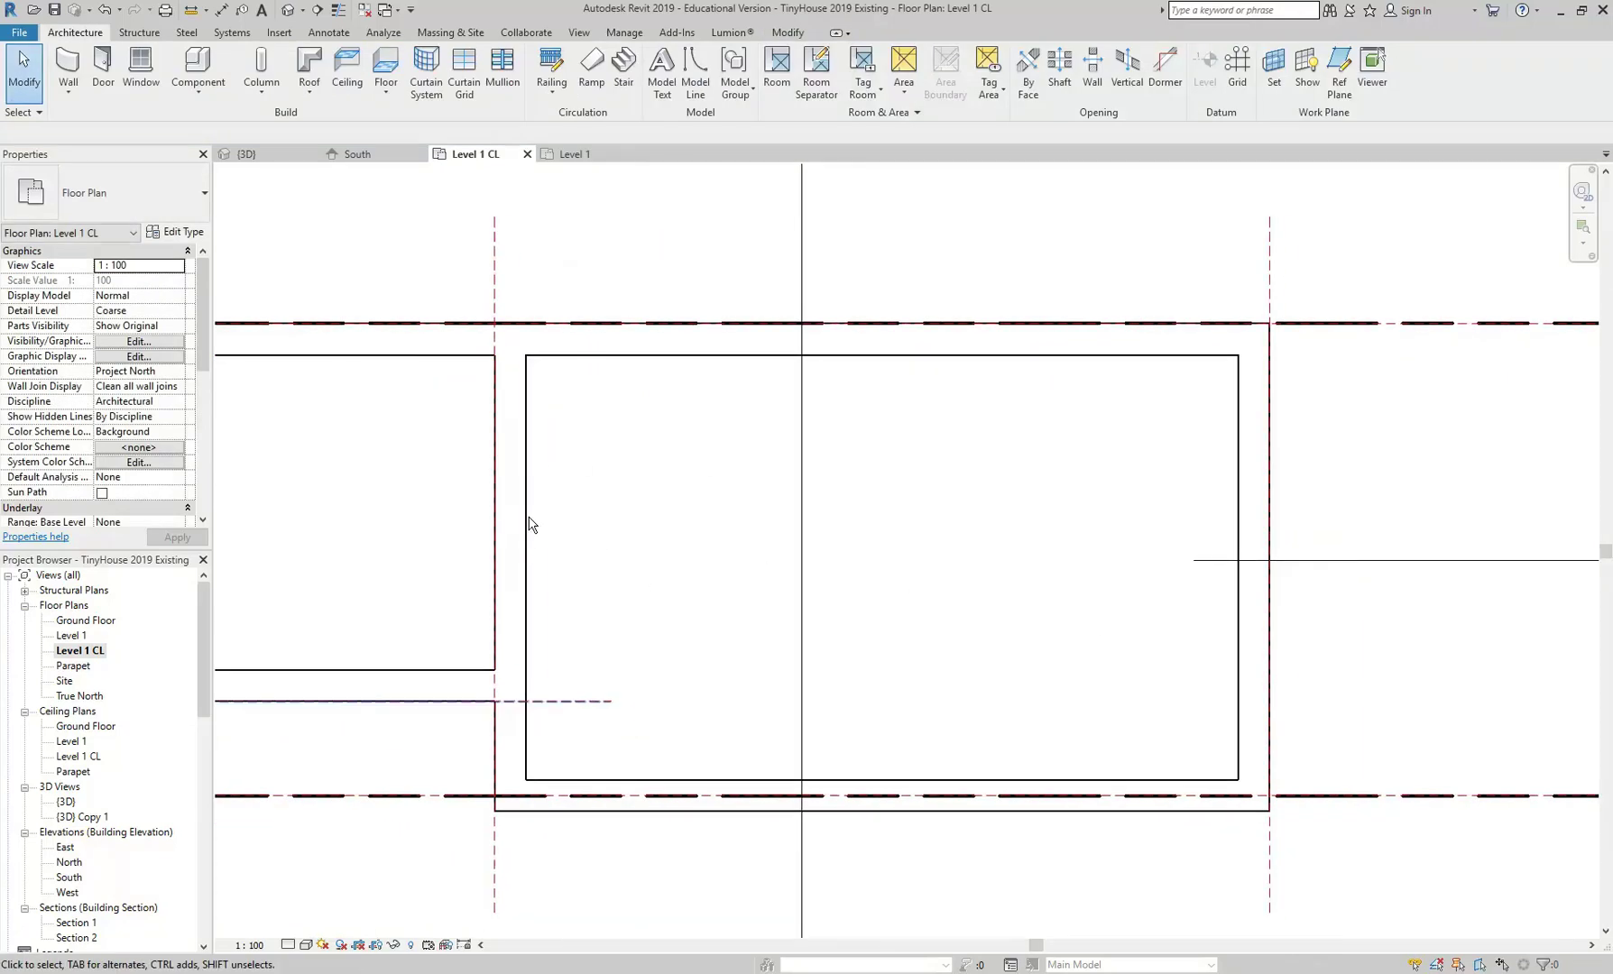
click(525, 772)
key(Delete)
Start a Roof by Footprint sketch with boundaries picked on the top, bottom and left walls
click(312, 92)
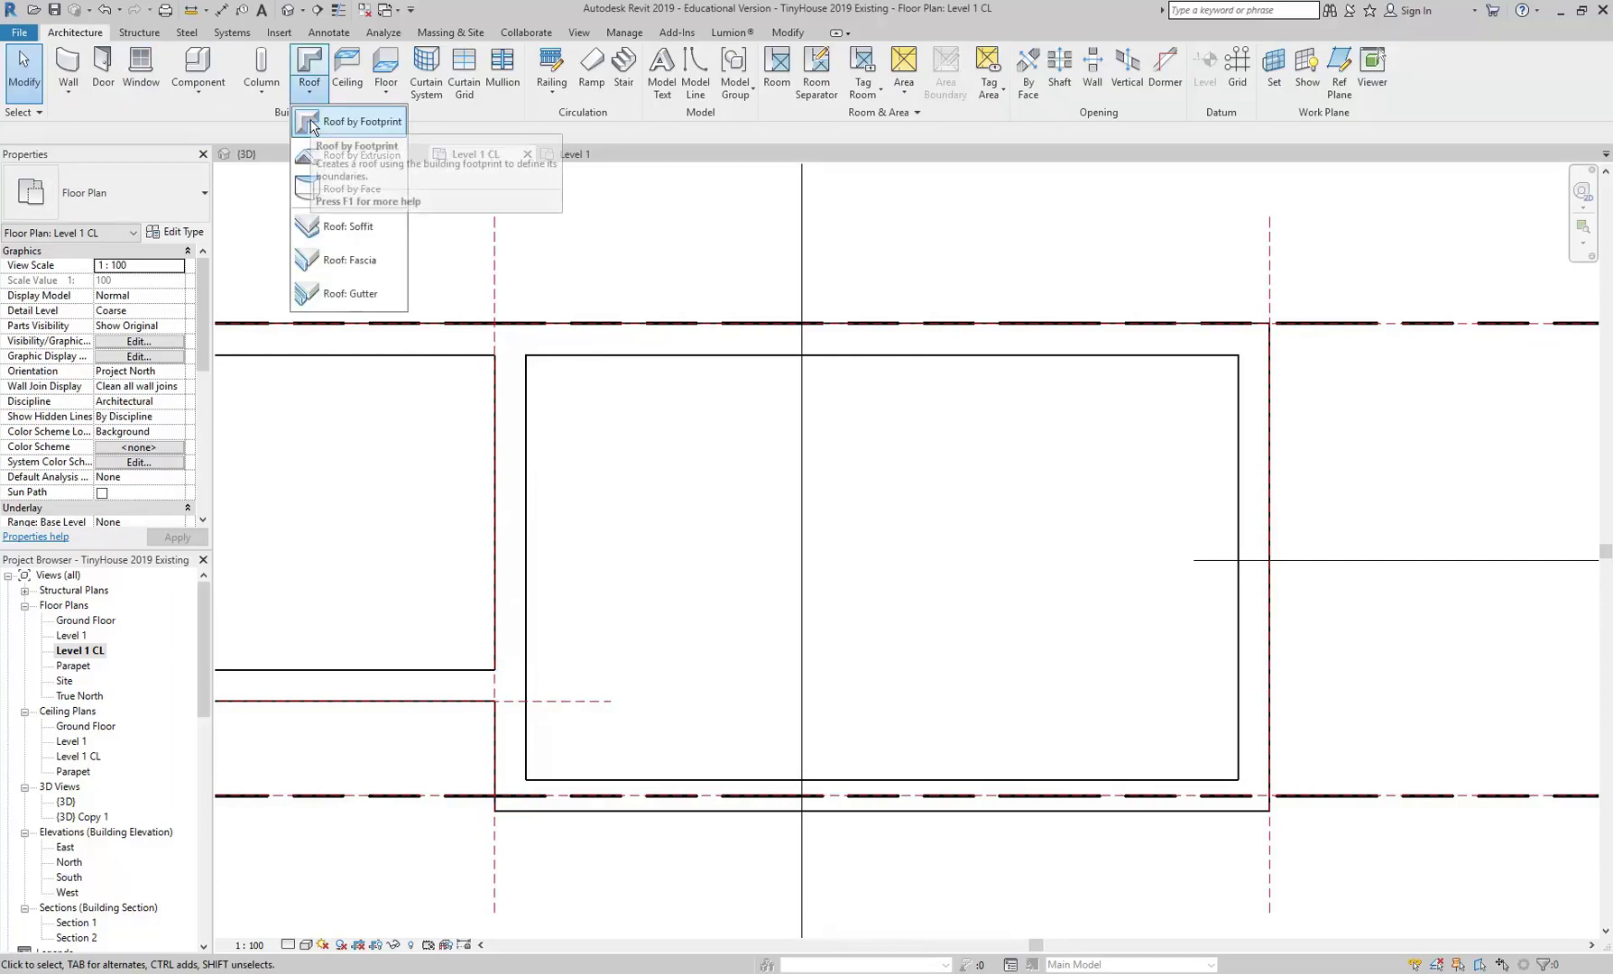
click(312, 124)
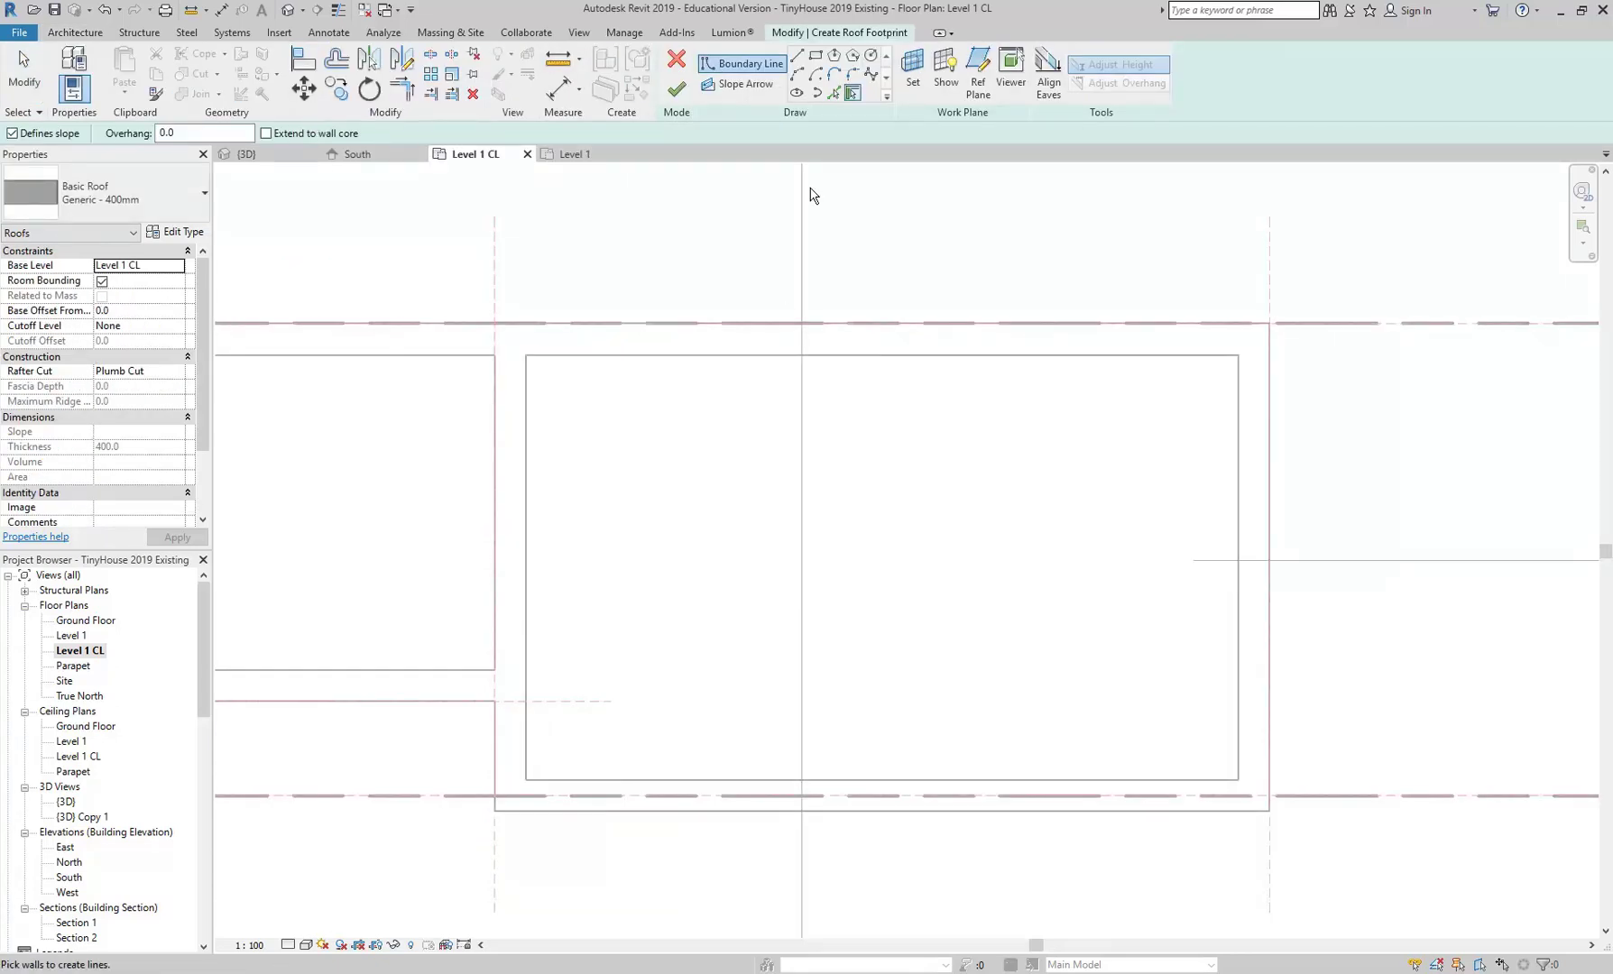
middle_drag(734, 396, 711, 413)
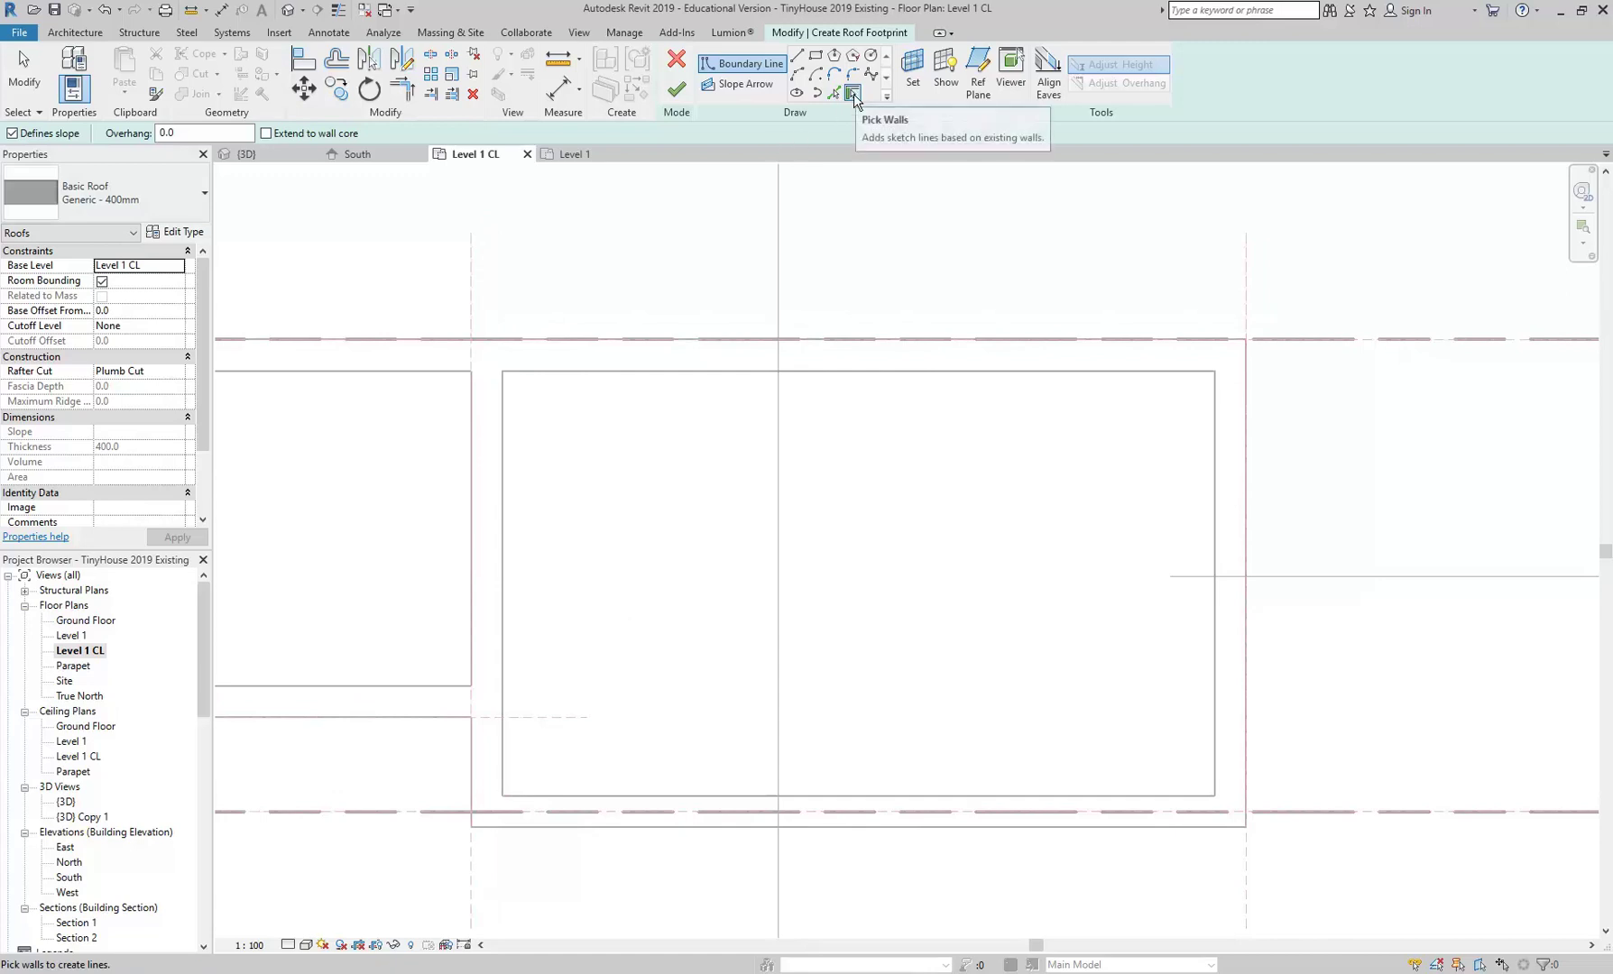
click(881, 340)
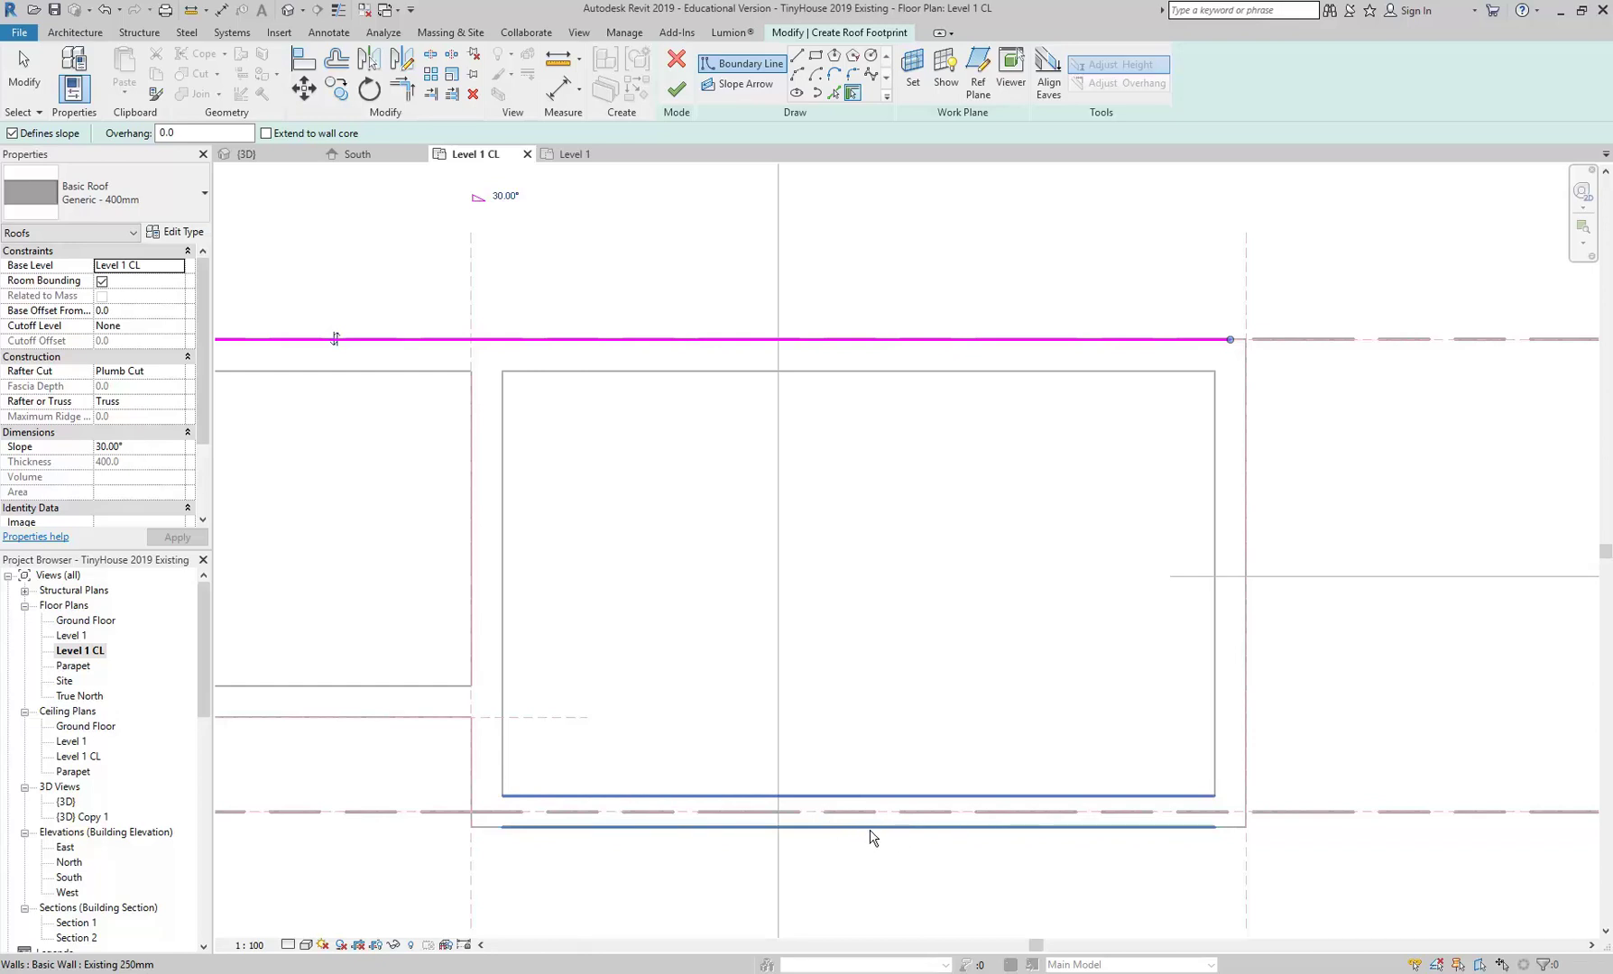
click(871, 837)
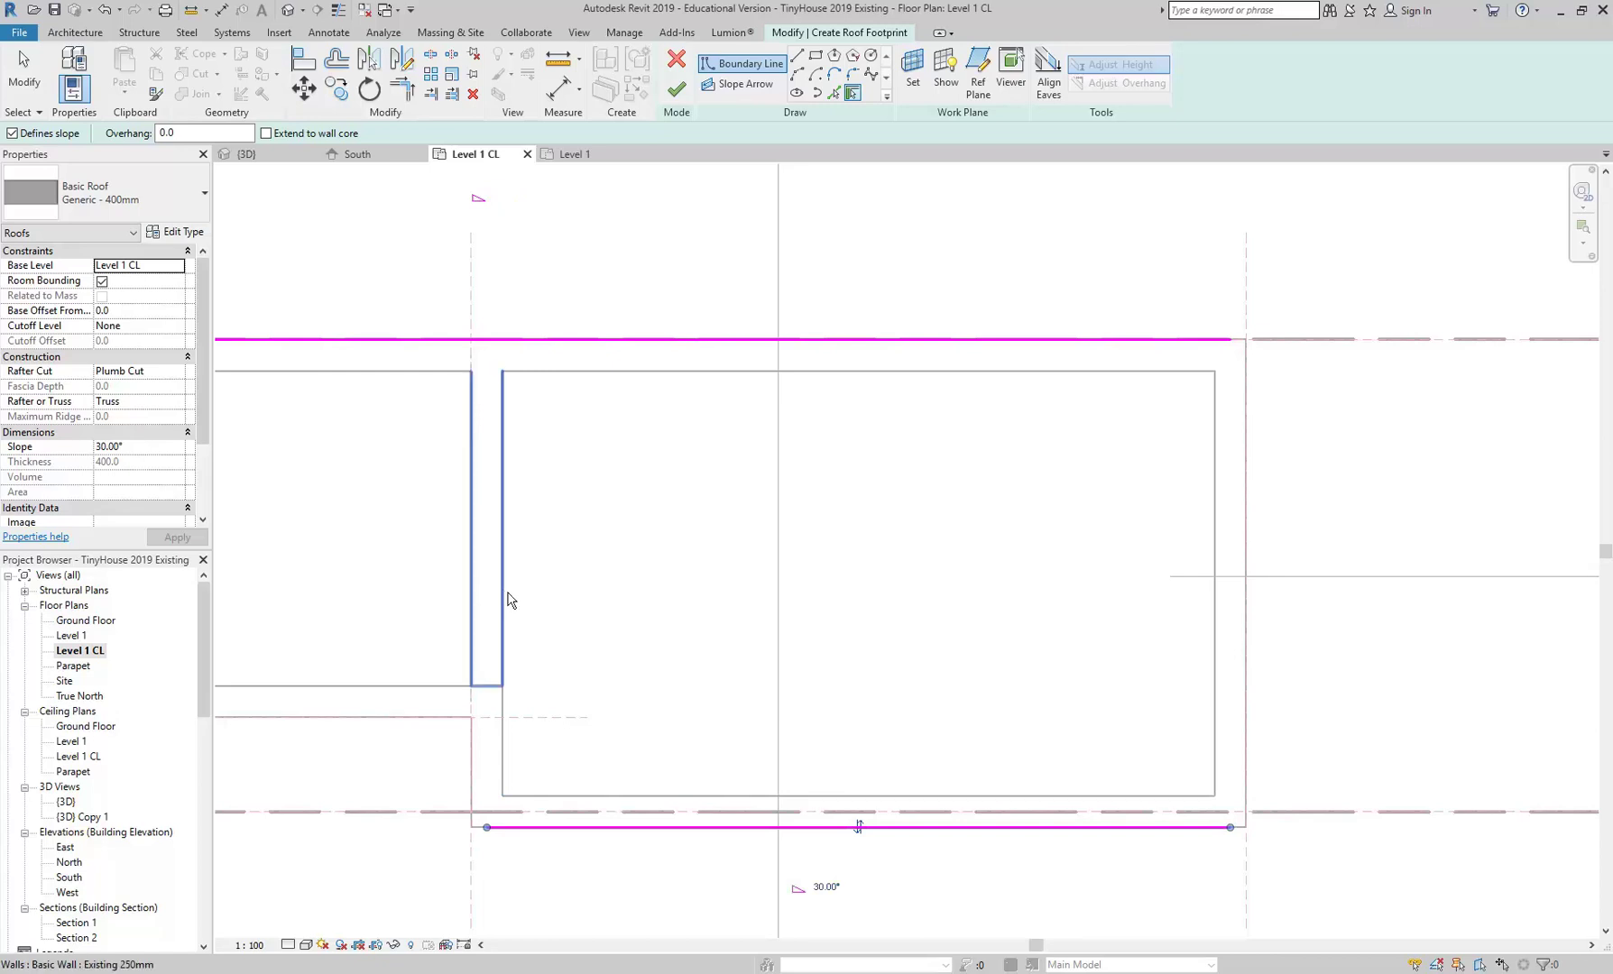
click(501, 523)
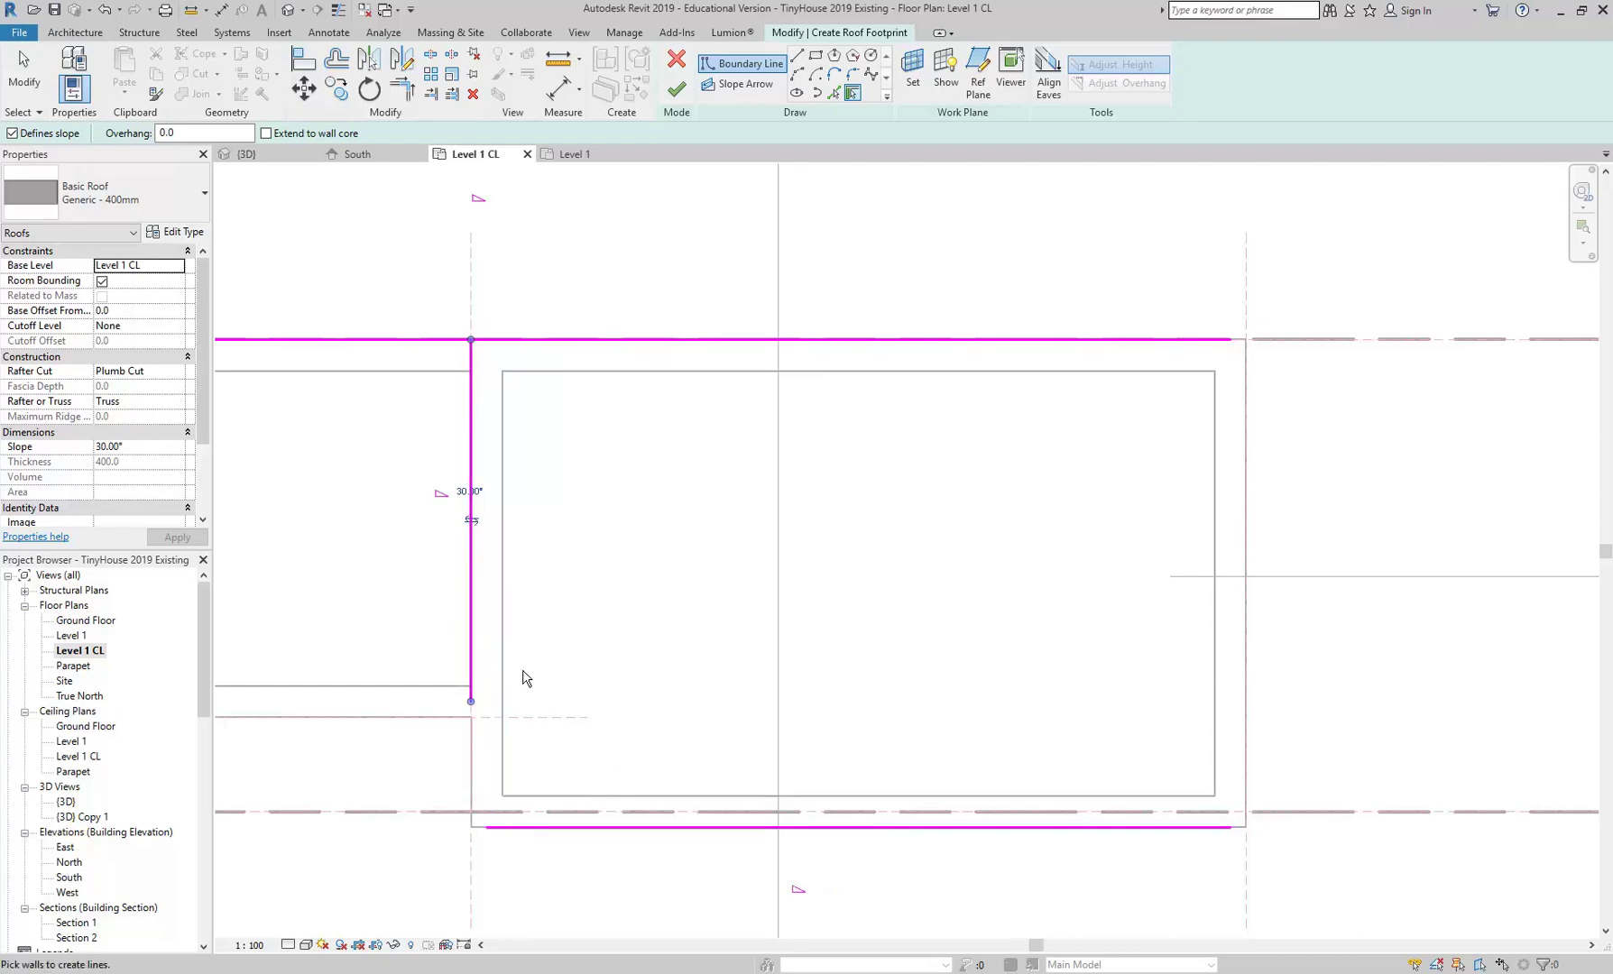
Flip the left roof boundary to the wall's inner face
click(471, 521)
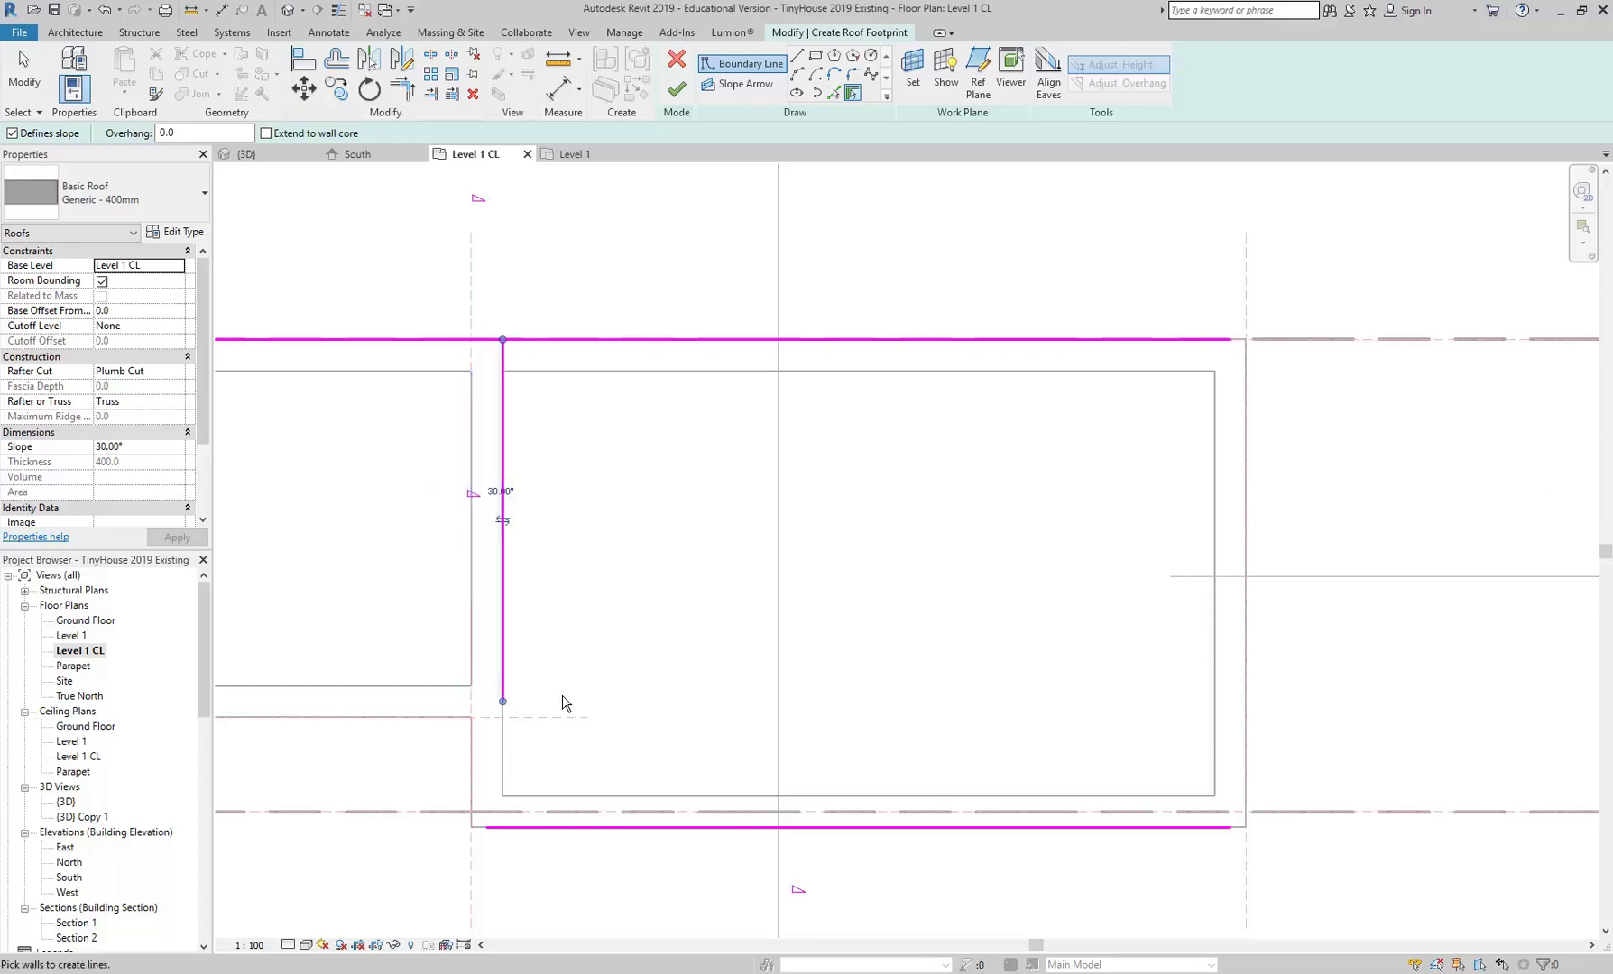
click(503, 521)
click(471, 521)
right_click(594, 272)
Trim the left boundary line into corners with the top and bottom lines
click(644, 287)
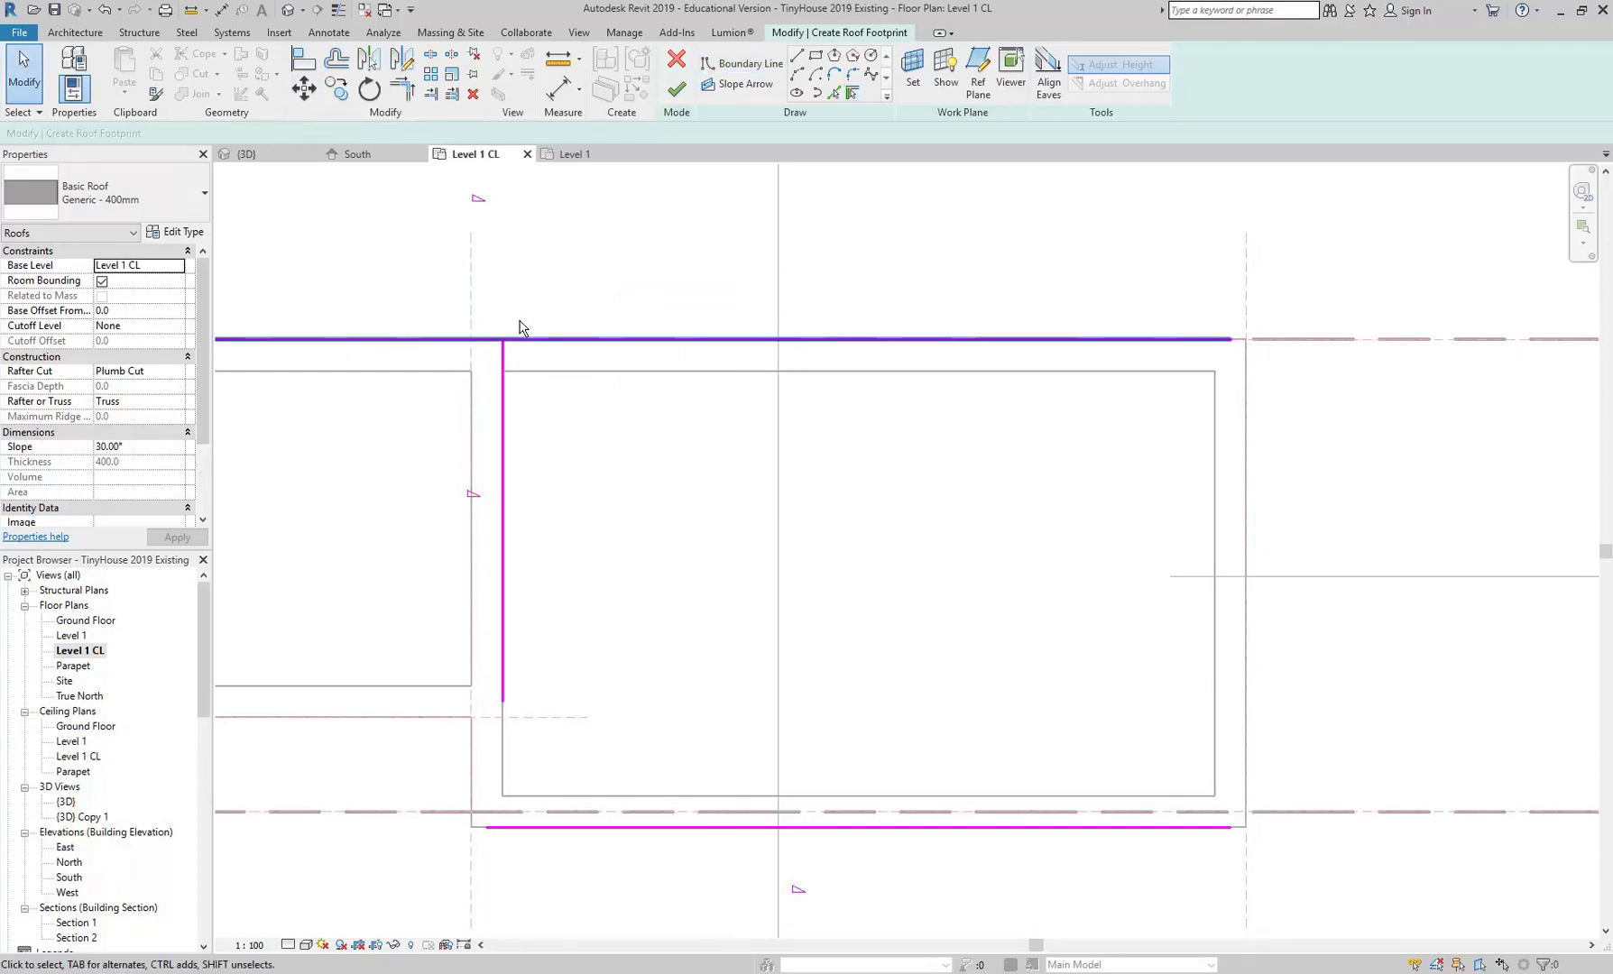
click(399, 86)
click(550, 341)
click(506, 426)
click(503, 505)
click(552, 830)
key(Escape)
key(Escape)
Flip the left boundary to the outer face, then delete it
click(504, 565)
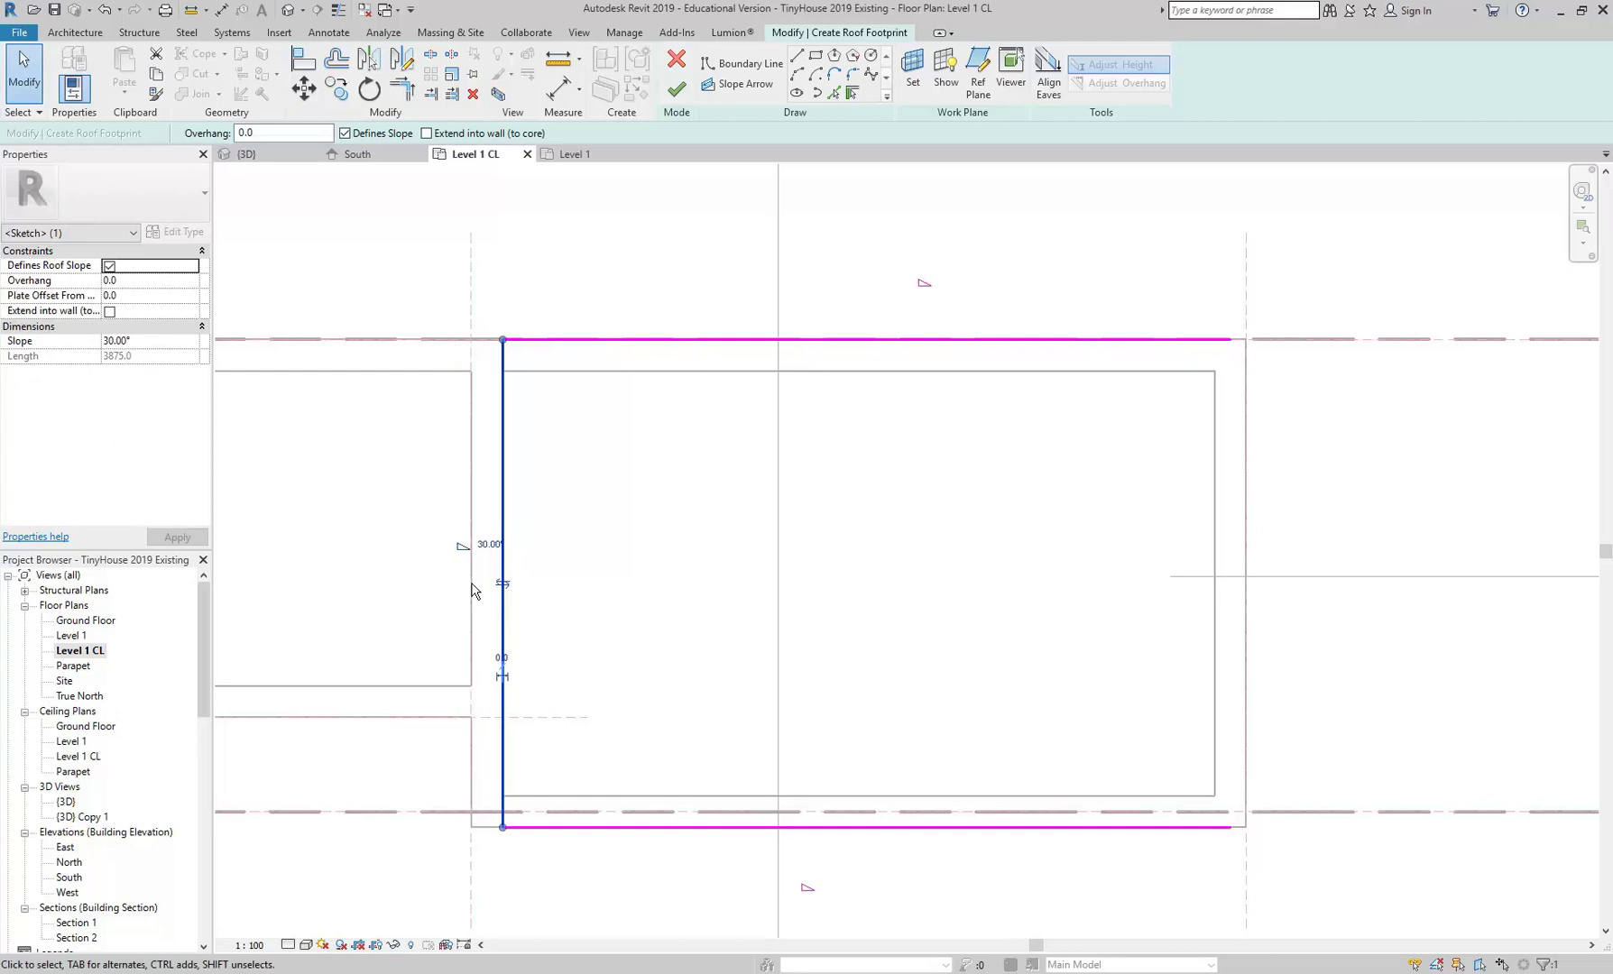
click(501, 585)
key(Escape)
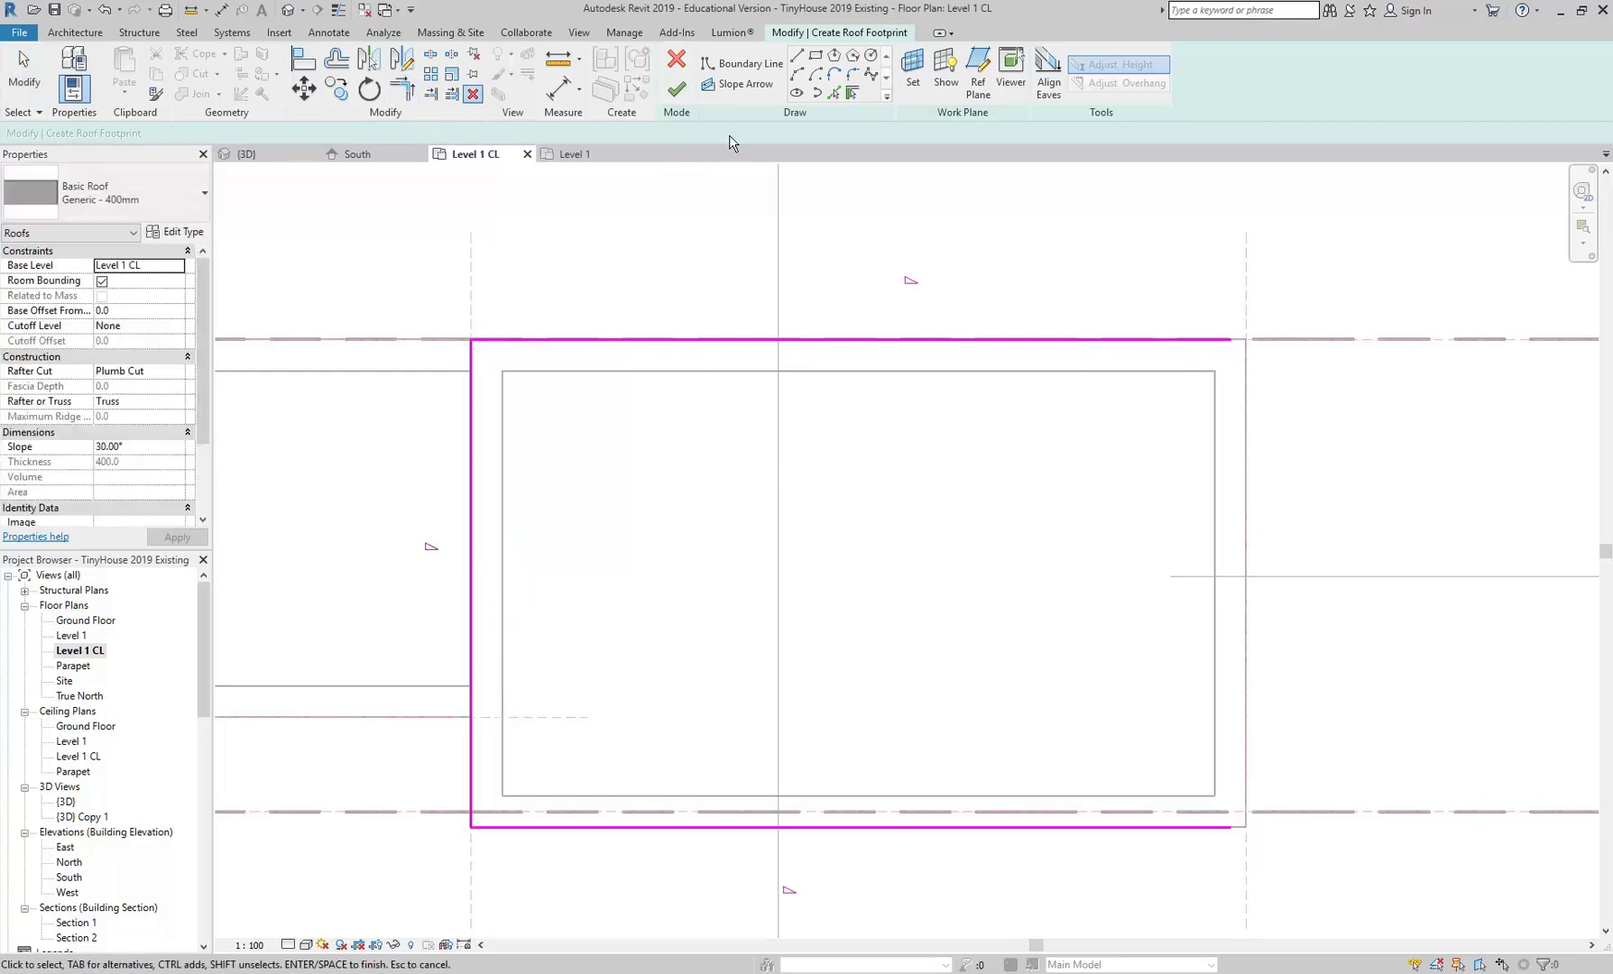
right_click(409, 282)
click(502, 323)
click(471, 446)
key(Delete)
Add a new left boundary on the wall's outer face and corner it with the bottom line
click(741, 63)
click(477, 509)
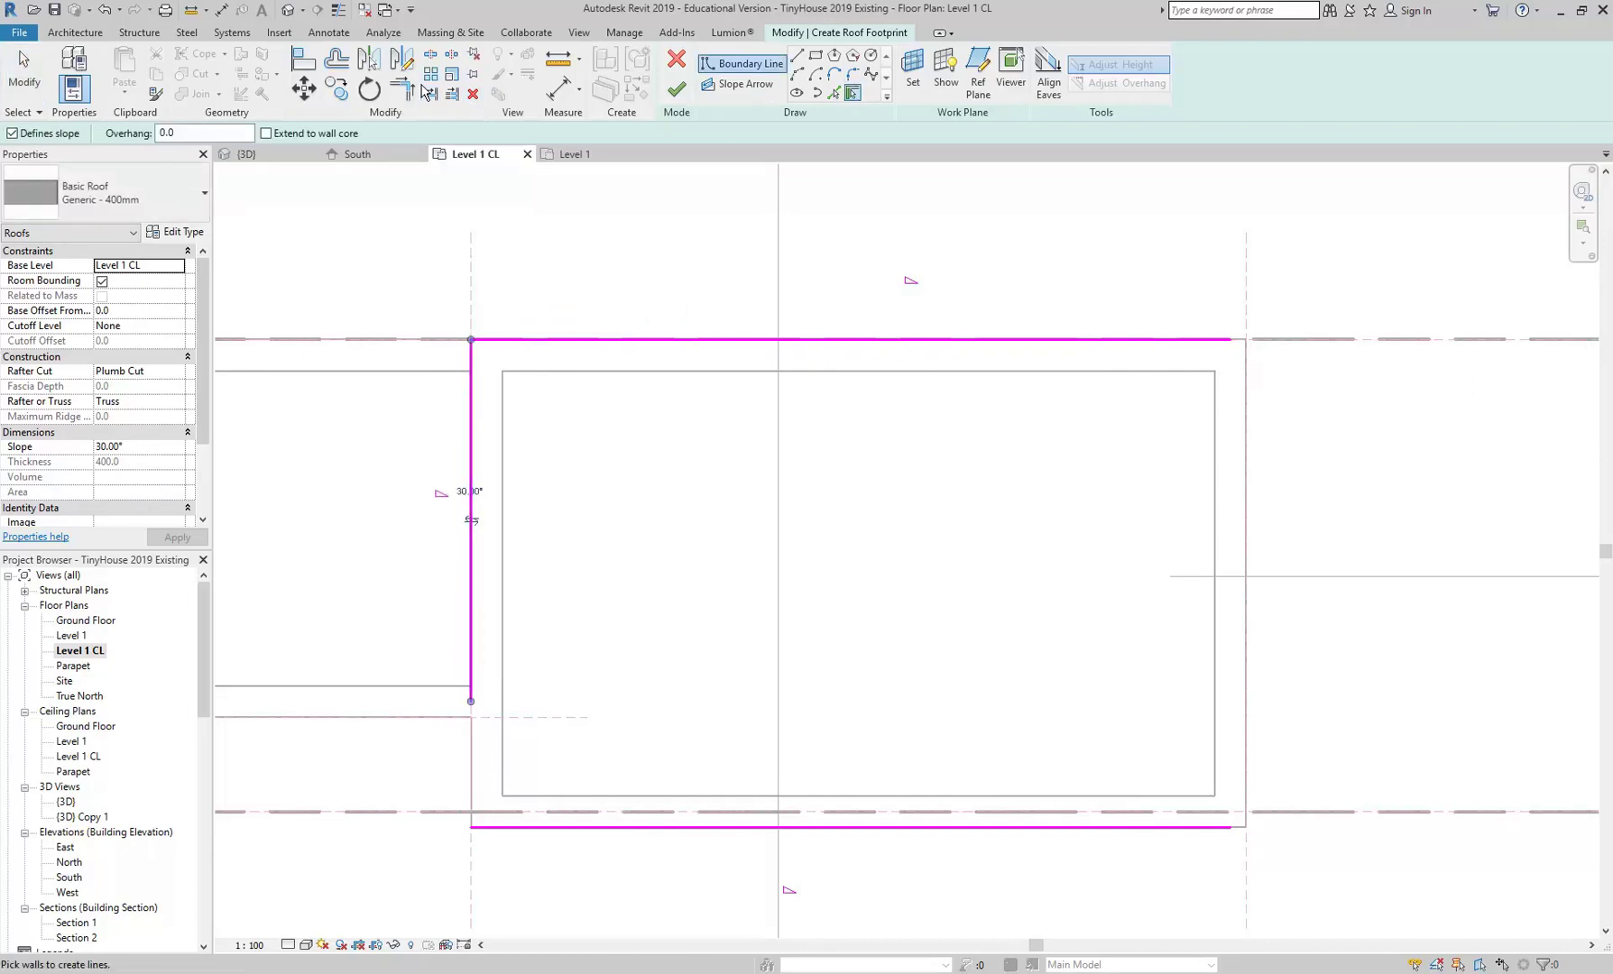
click(403, 88)
click(541, 827)
click(470, 668)
right_click(348, 249)
click(382, 258)
Try moving the left line 250 inward and flipping the top line, undo both, then delete the left line
click(471, 487)
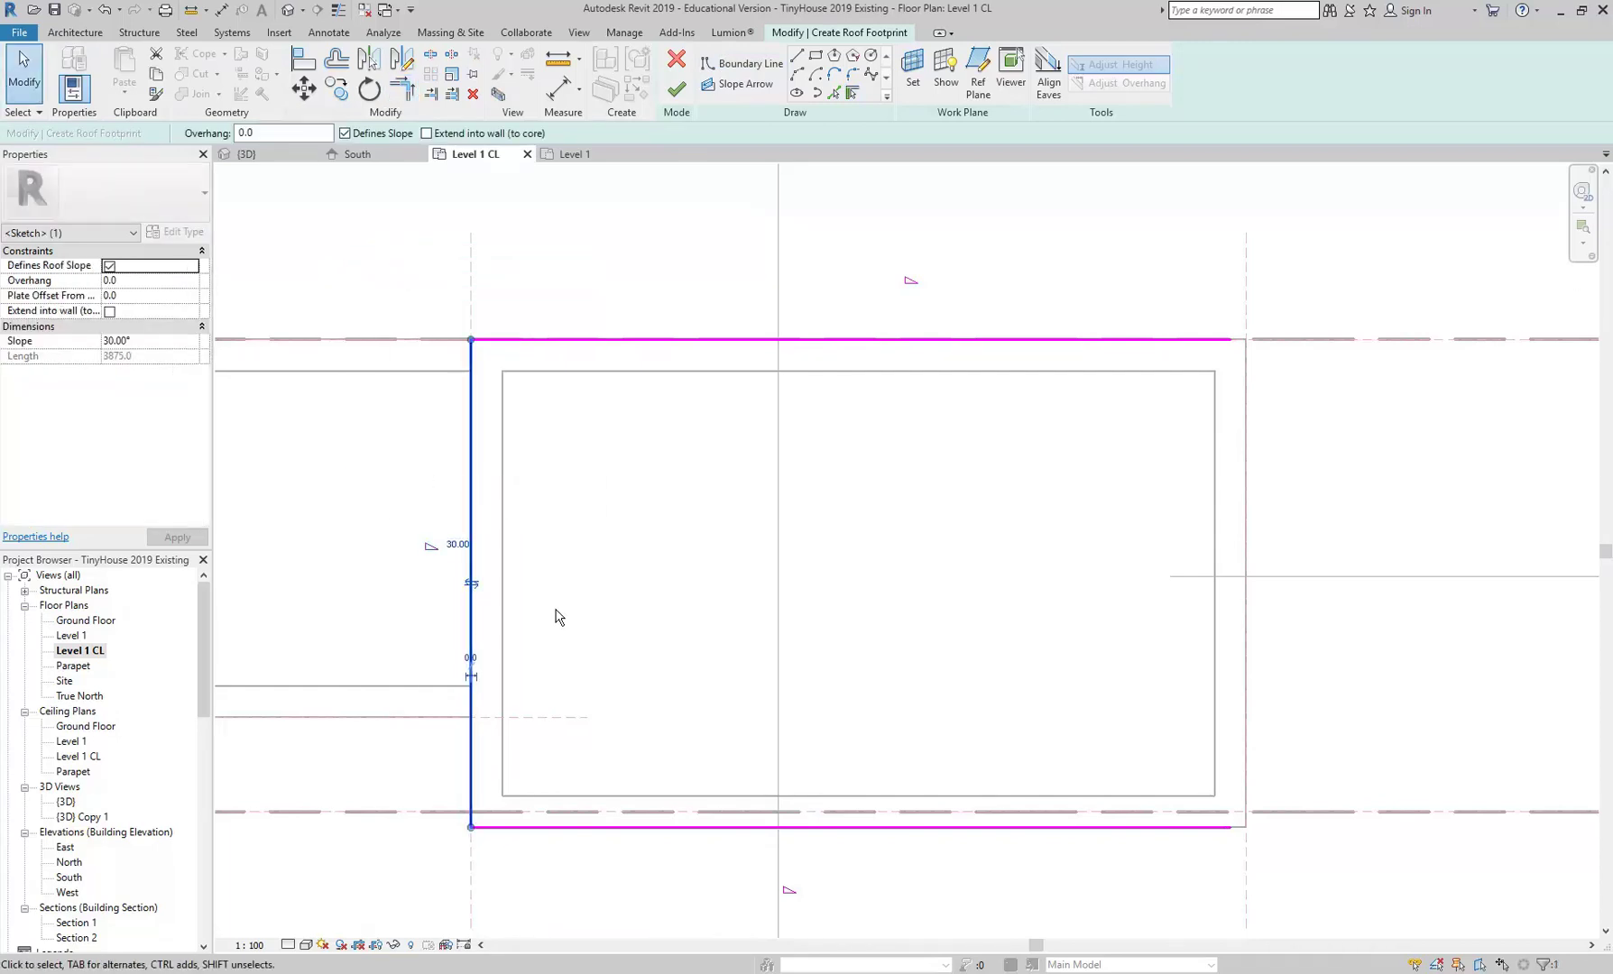
drag(463, 588, 502, 588)
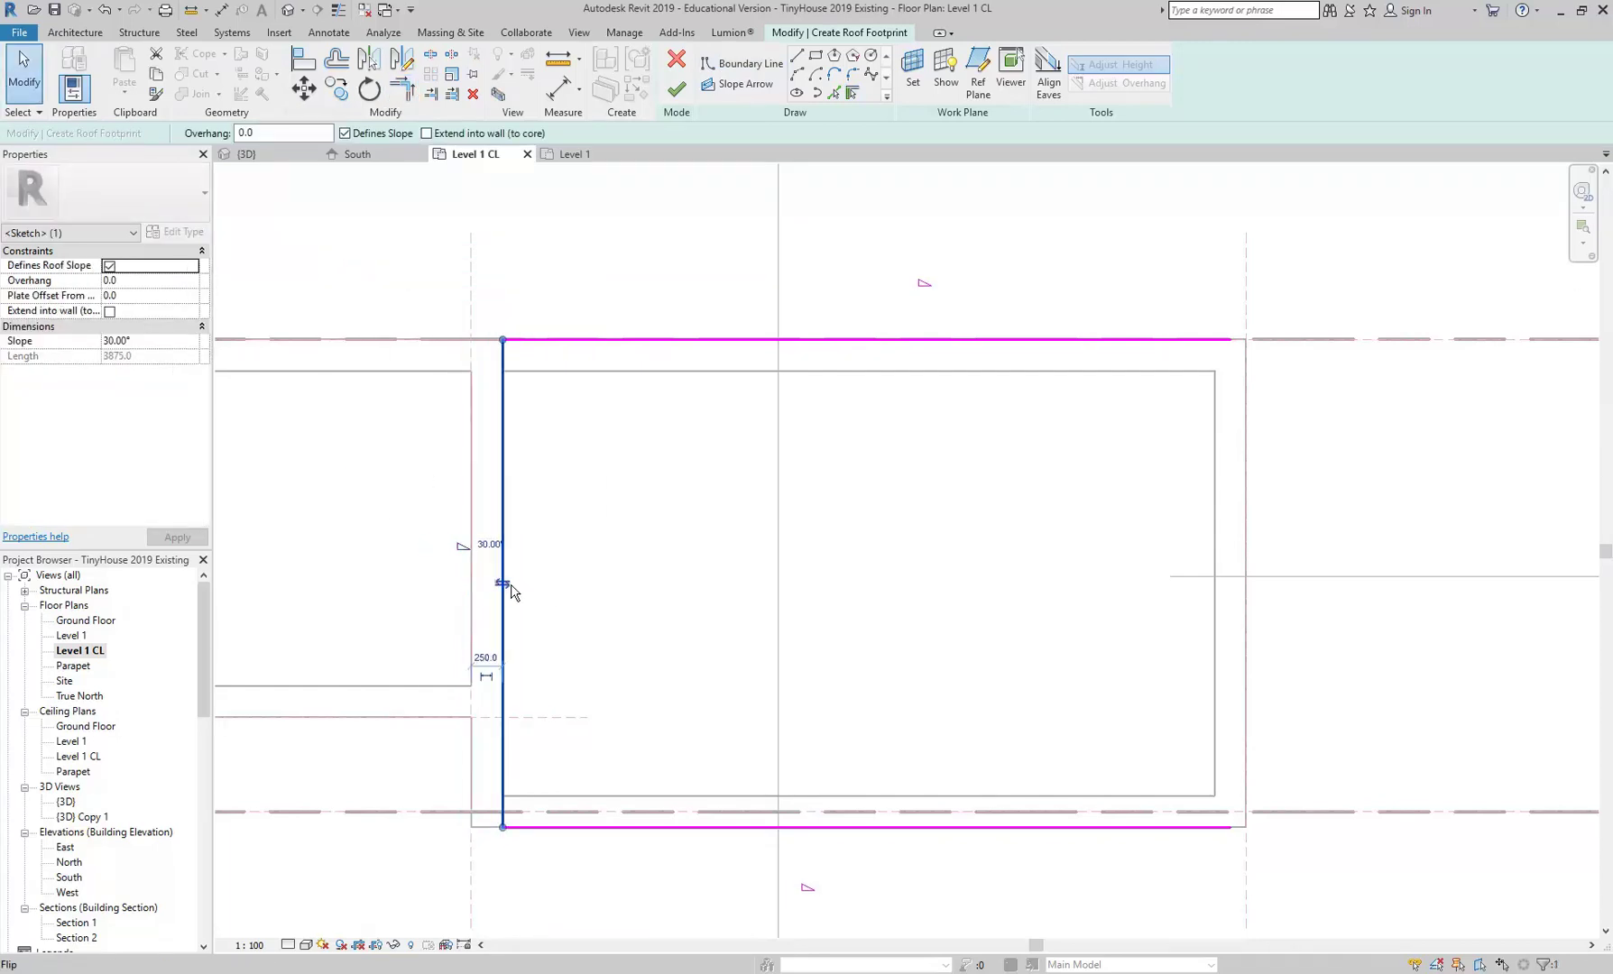
key(ctrl+z)
click(574, 341)
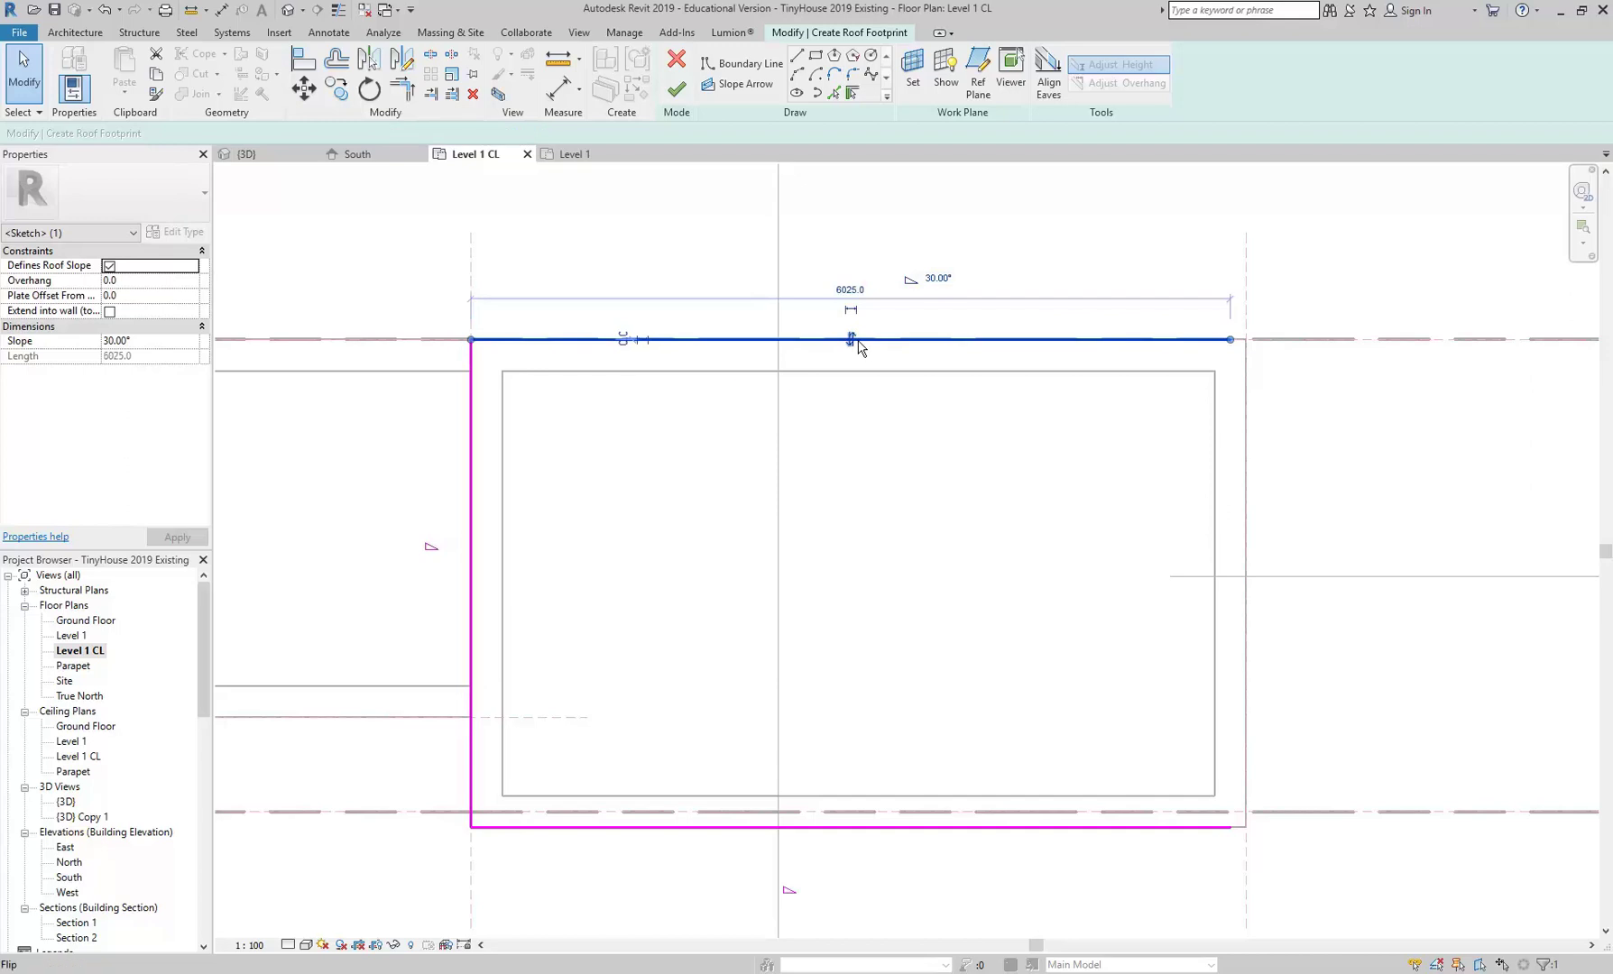
click(850, 342)
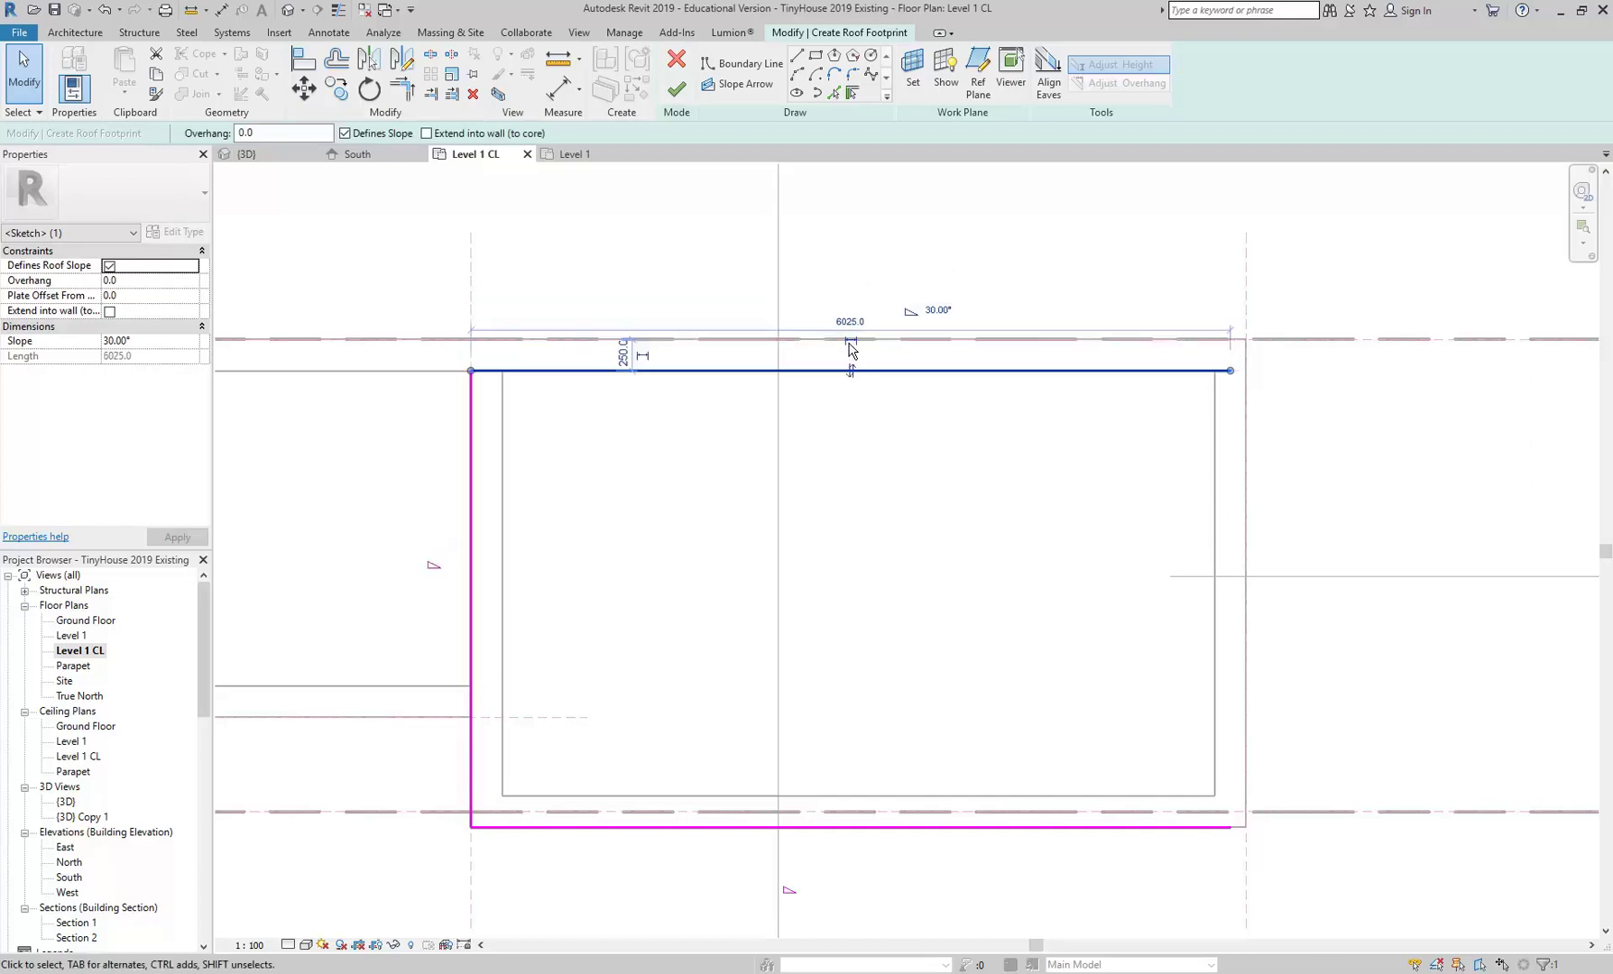
click(848, 370)
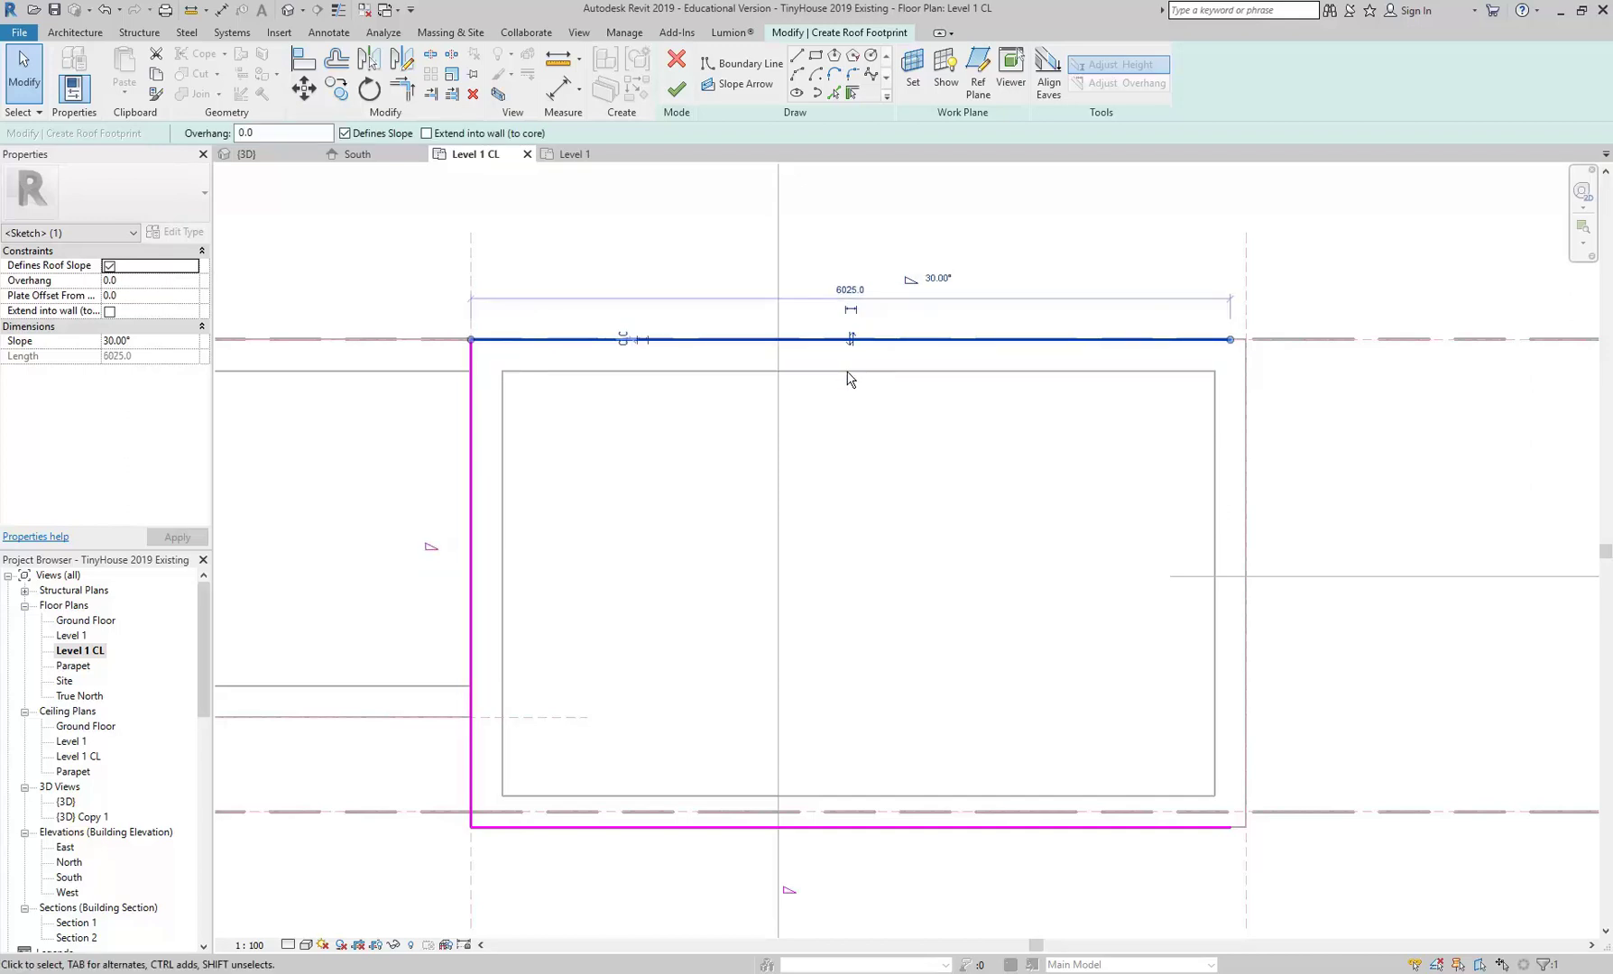
click(850, 340)
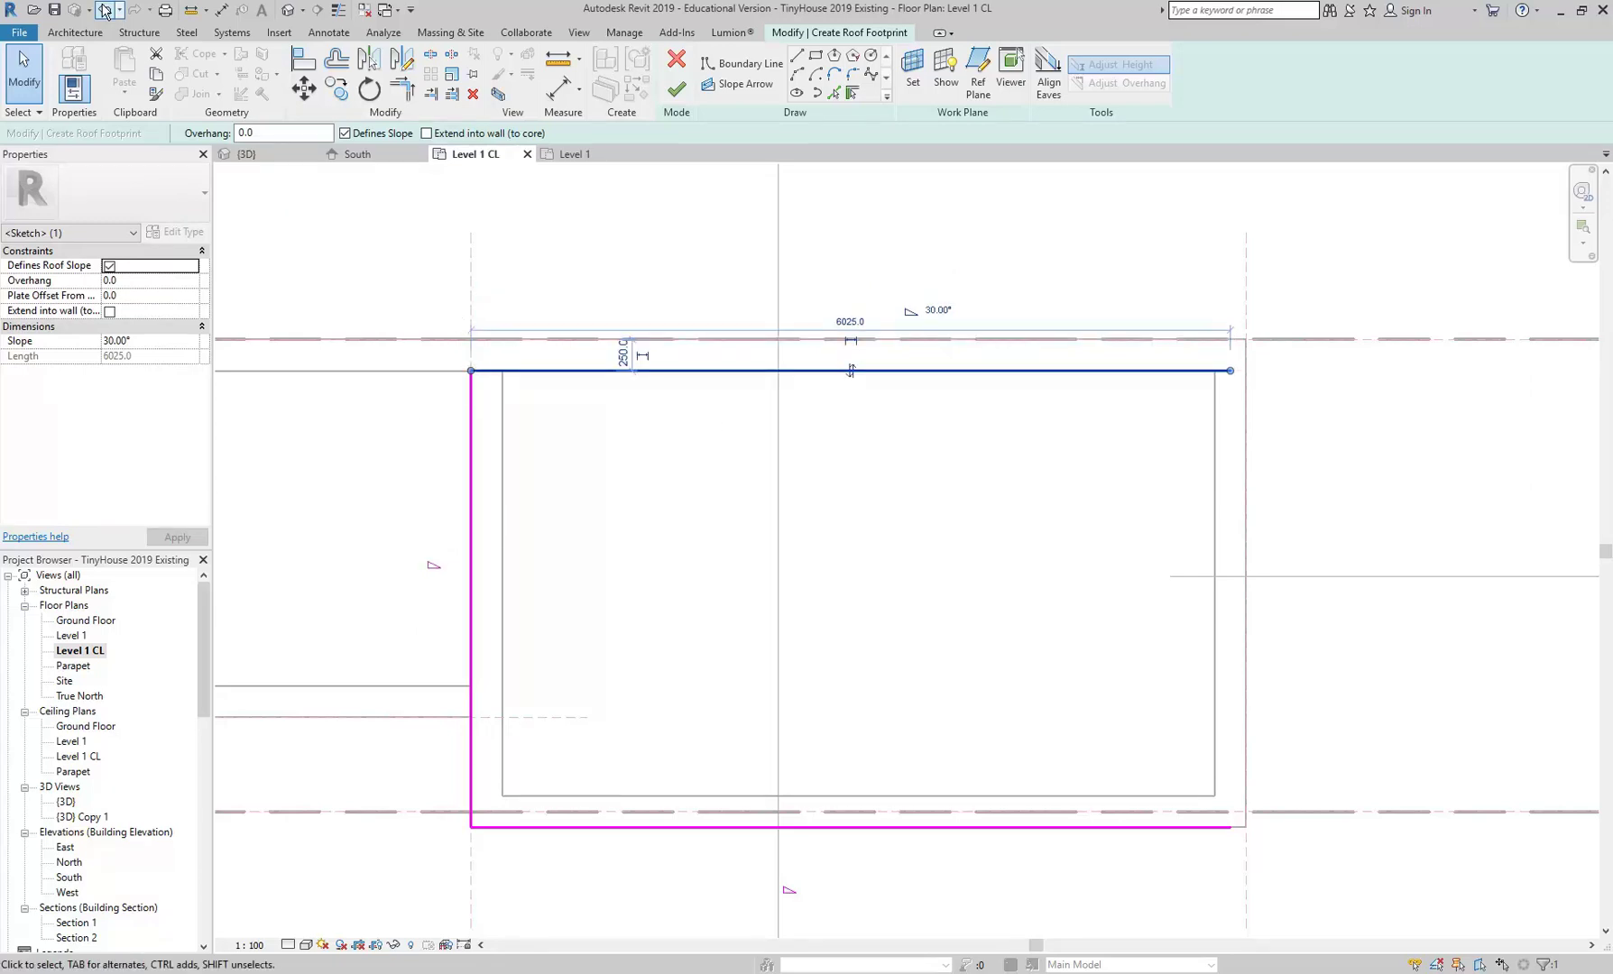
key(ctrl+z)
click(471, 530)
key(Delete)
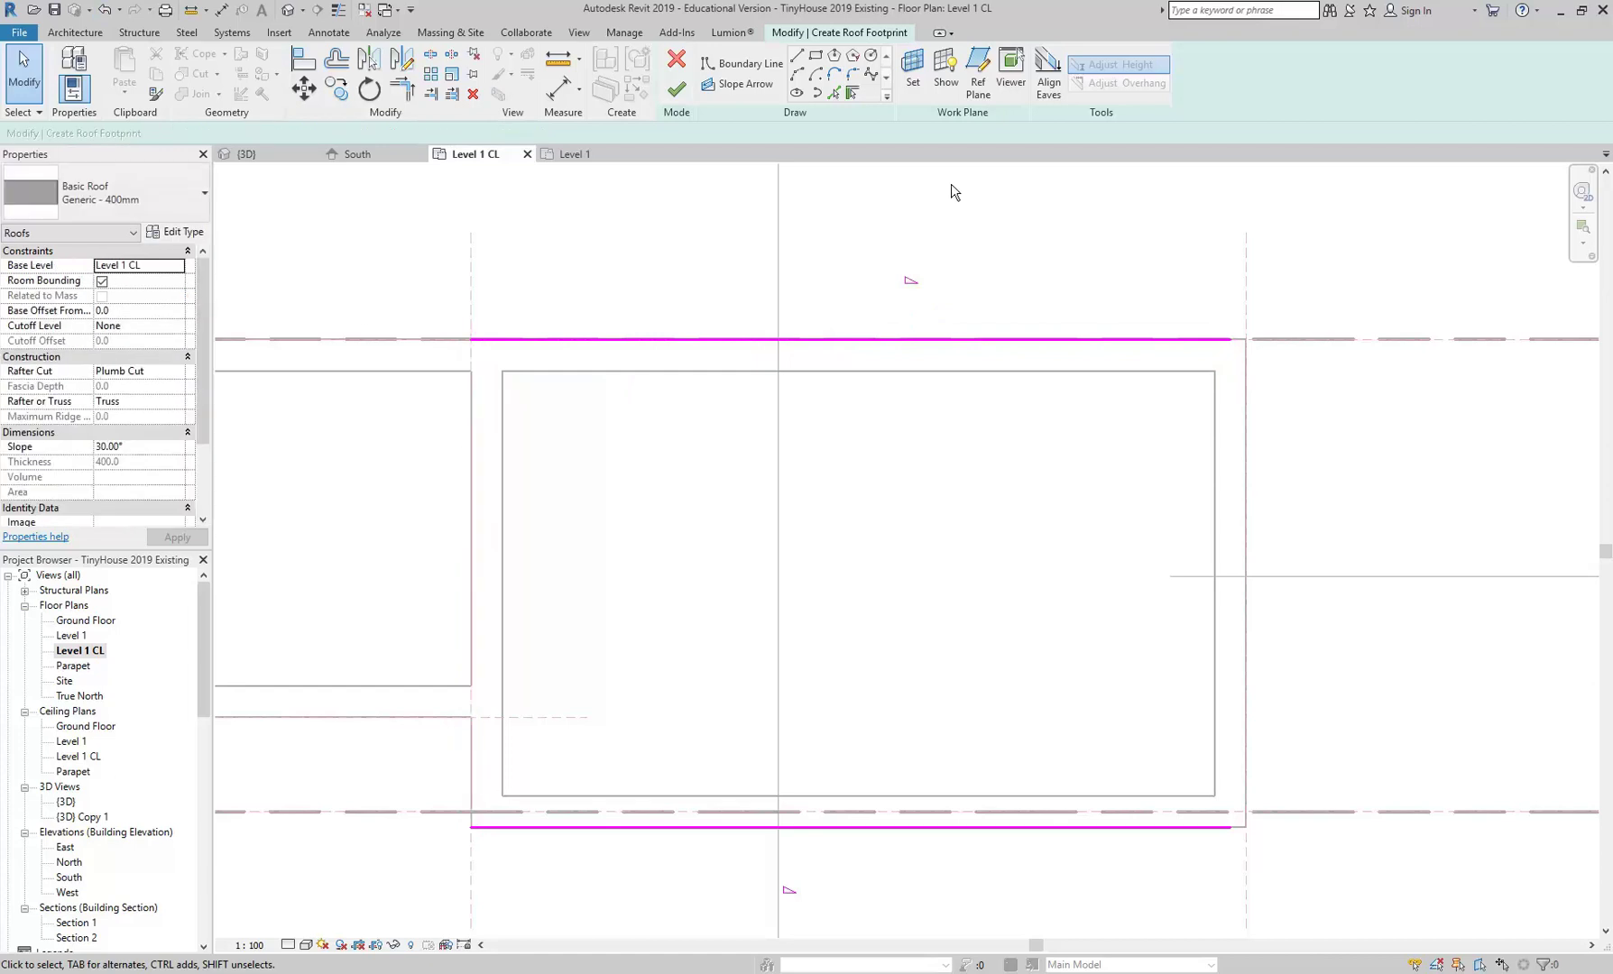
Add a left boundary by picking the inner wall edge, then delete it again
click(853, 93)
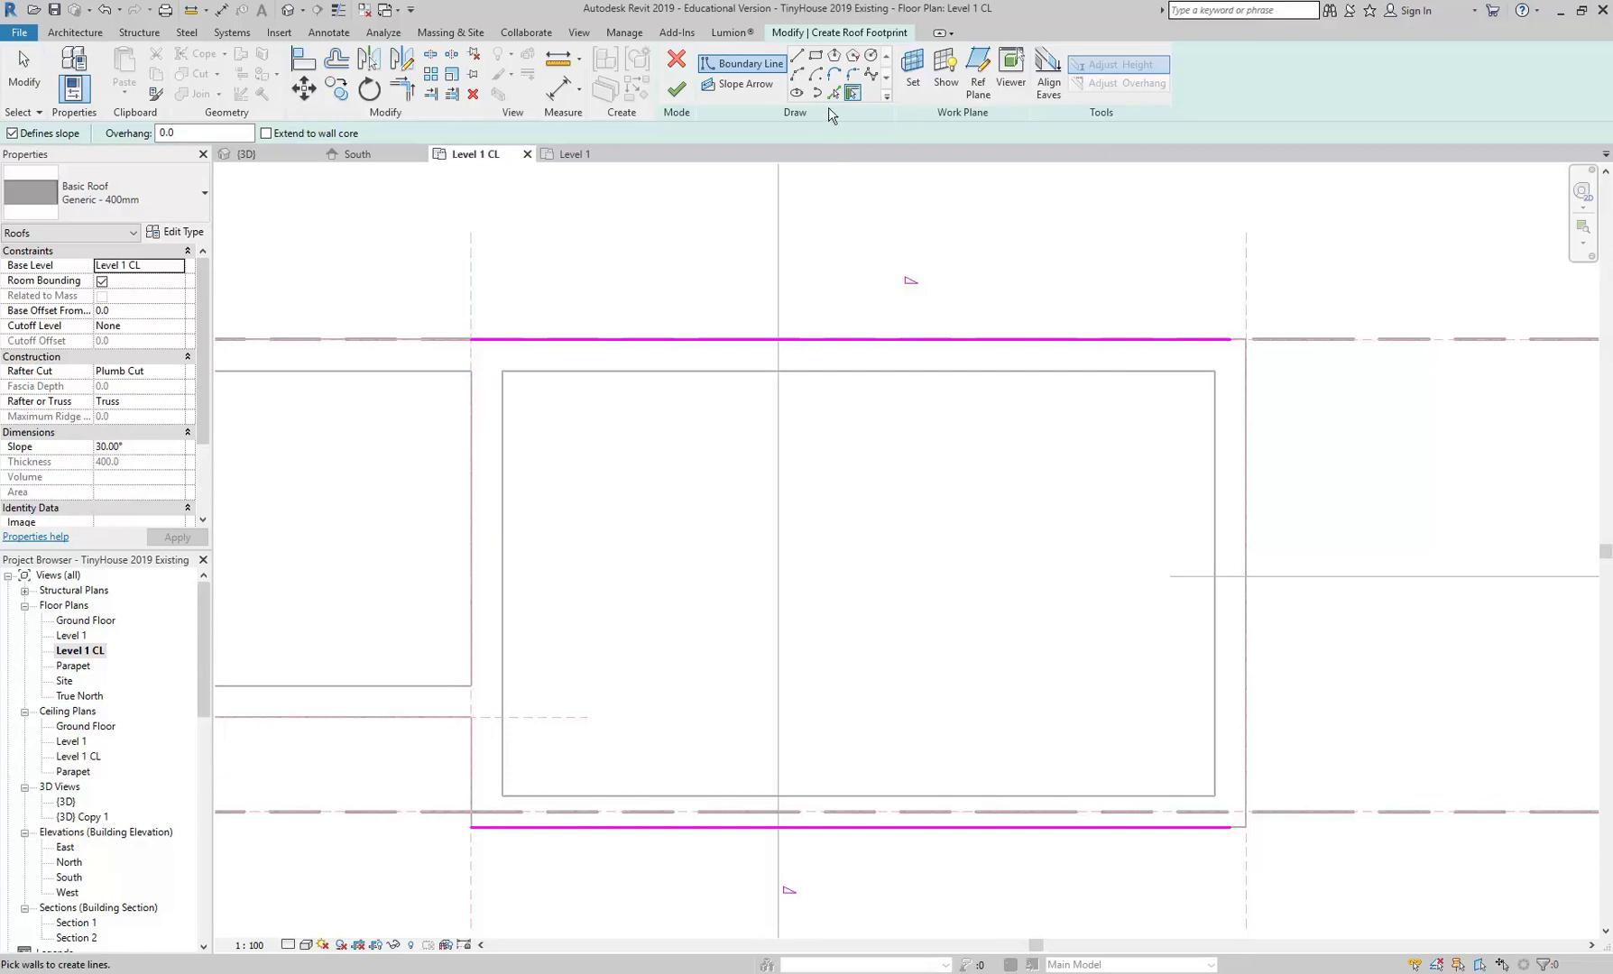
click(835, 94)
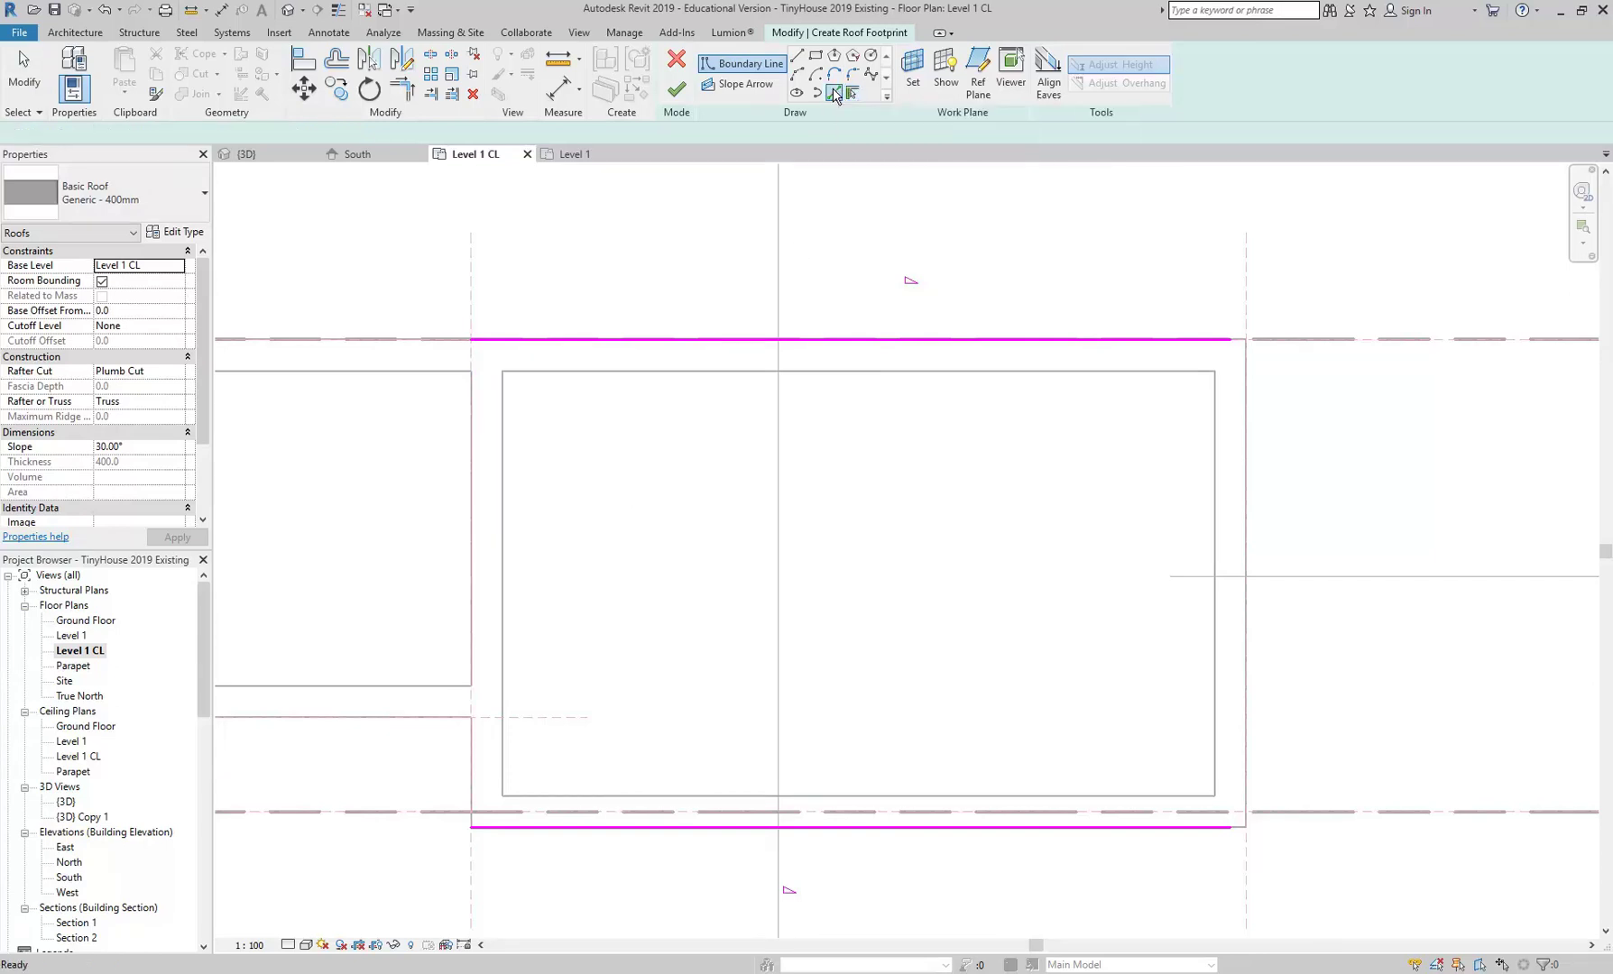
click(504, 492)
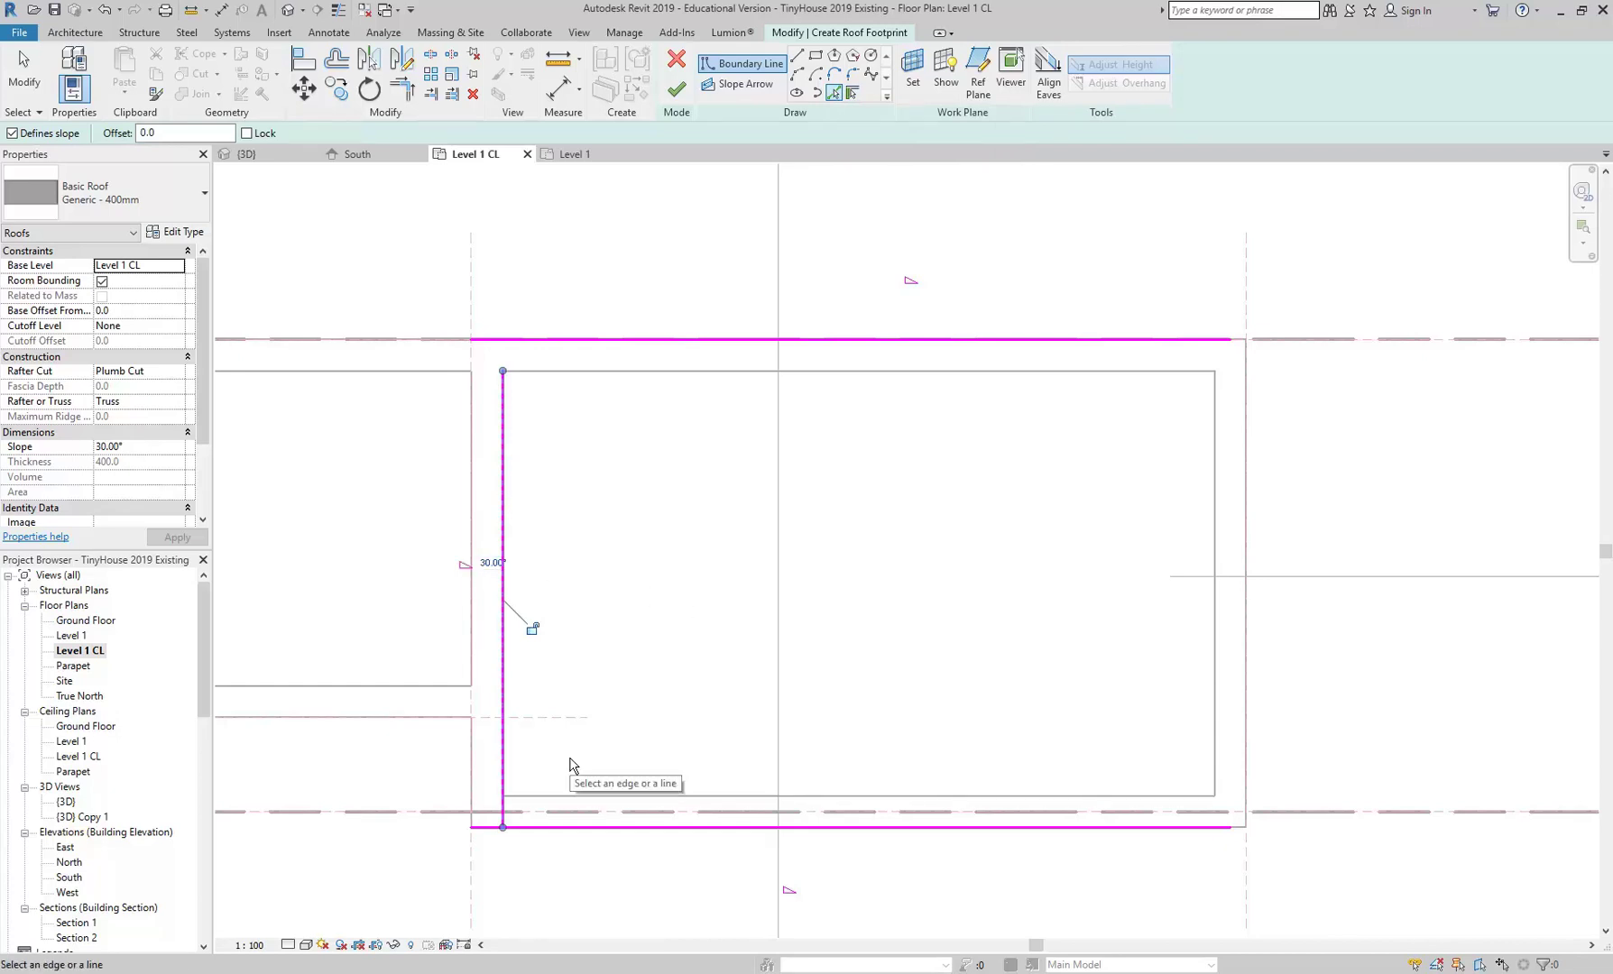
key(Escape)
key(Escape)
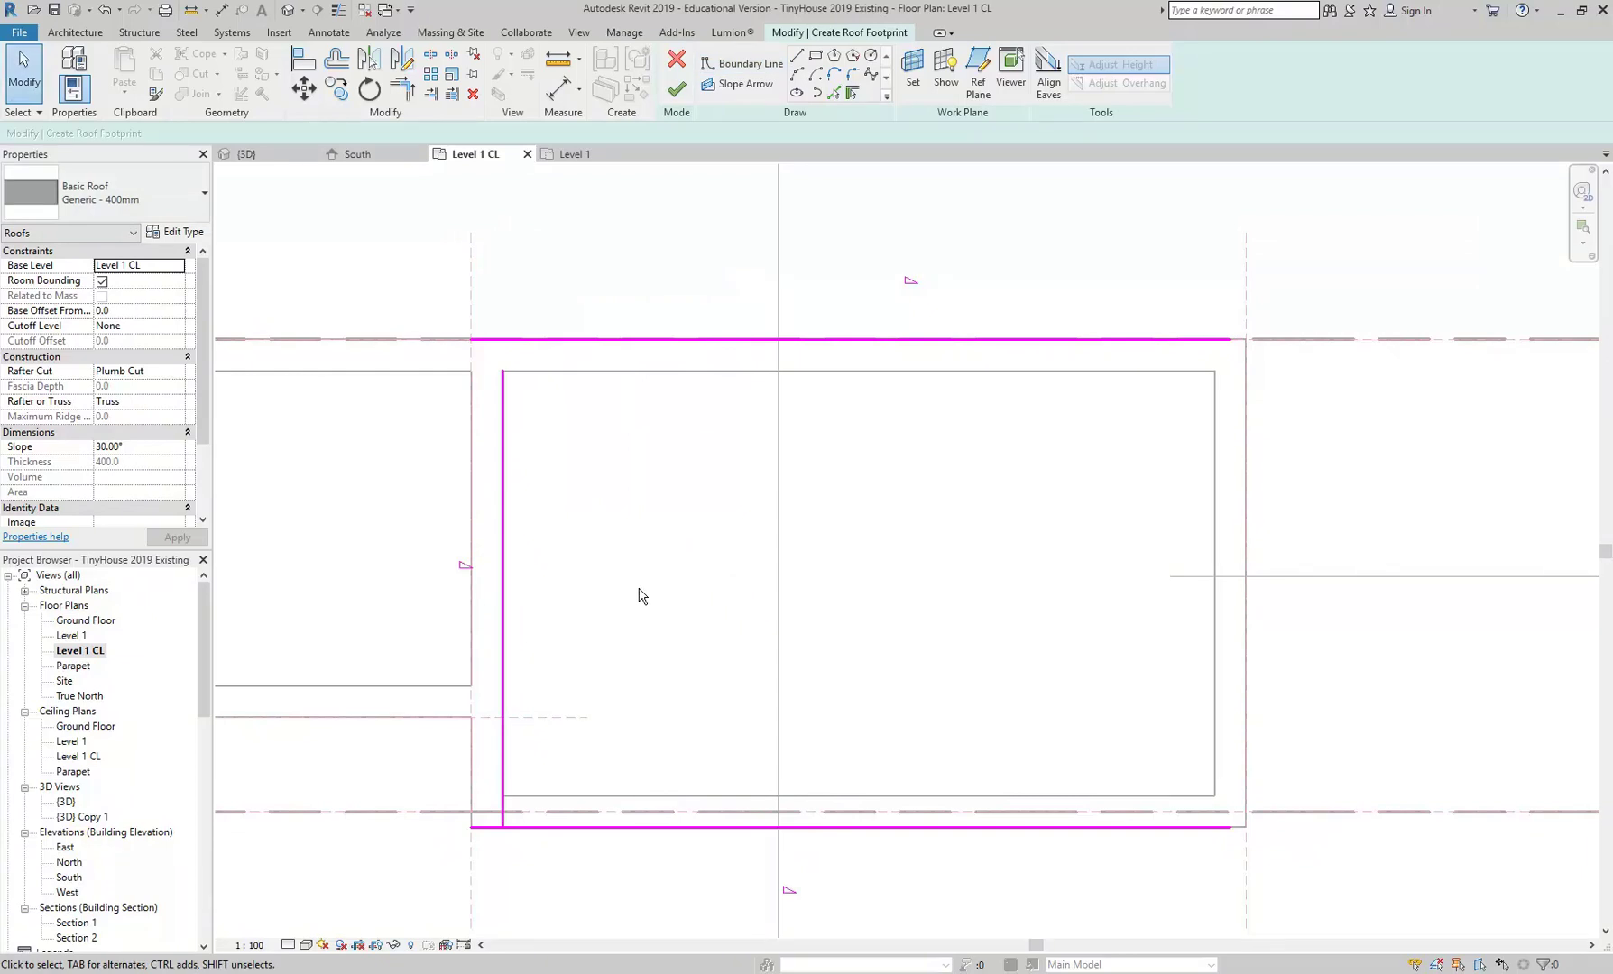
click(501, 444)
key(Delete)
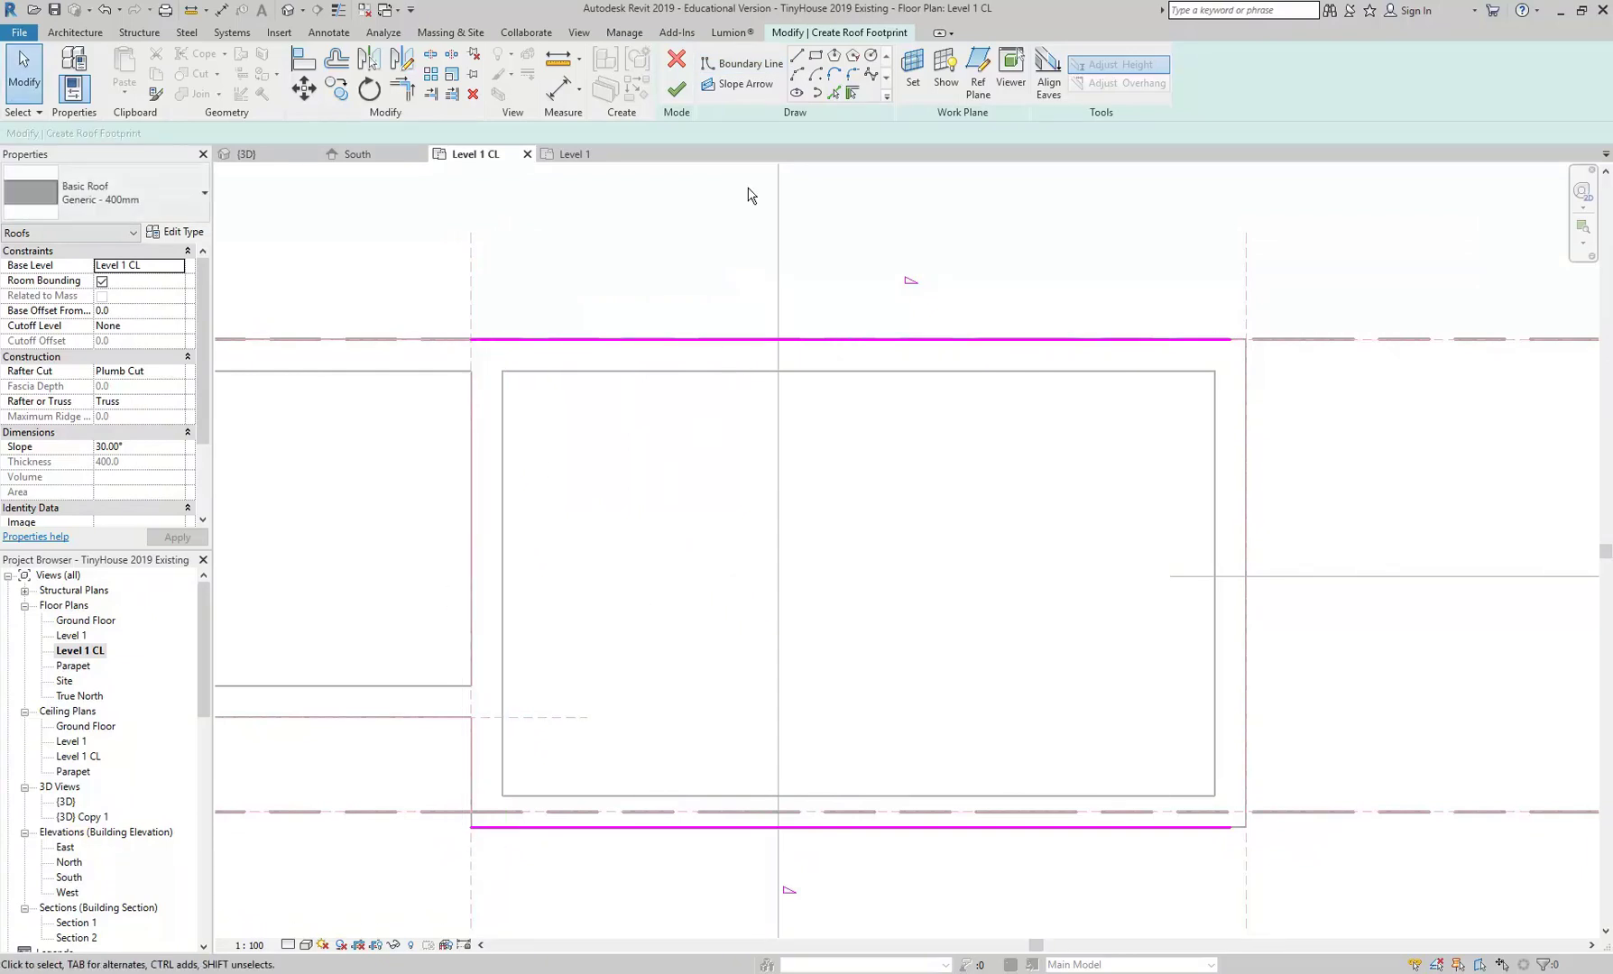
Draw a left boundary line from the wall endpoint to the bottom corner, then exit the Line tool
click(797, 56)
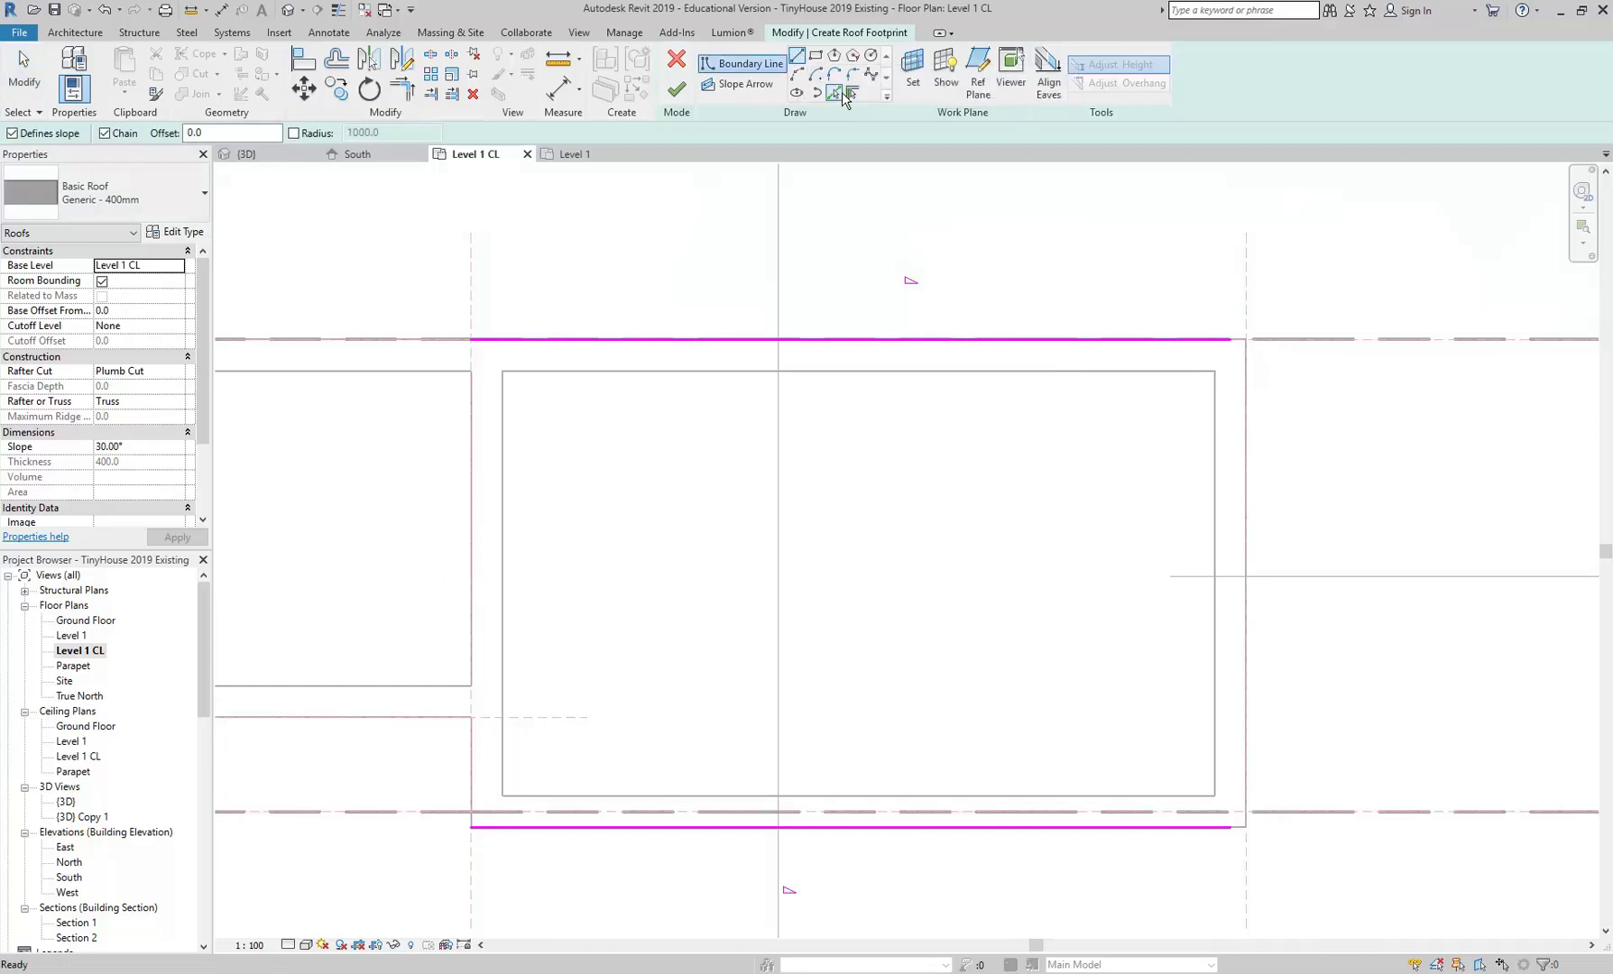
click(503, 370)
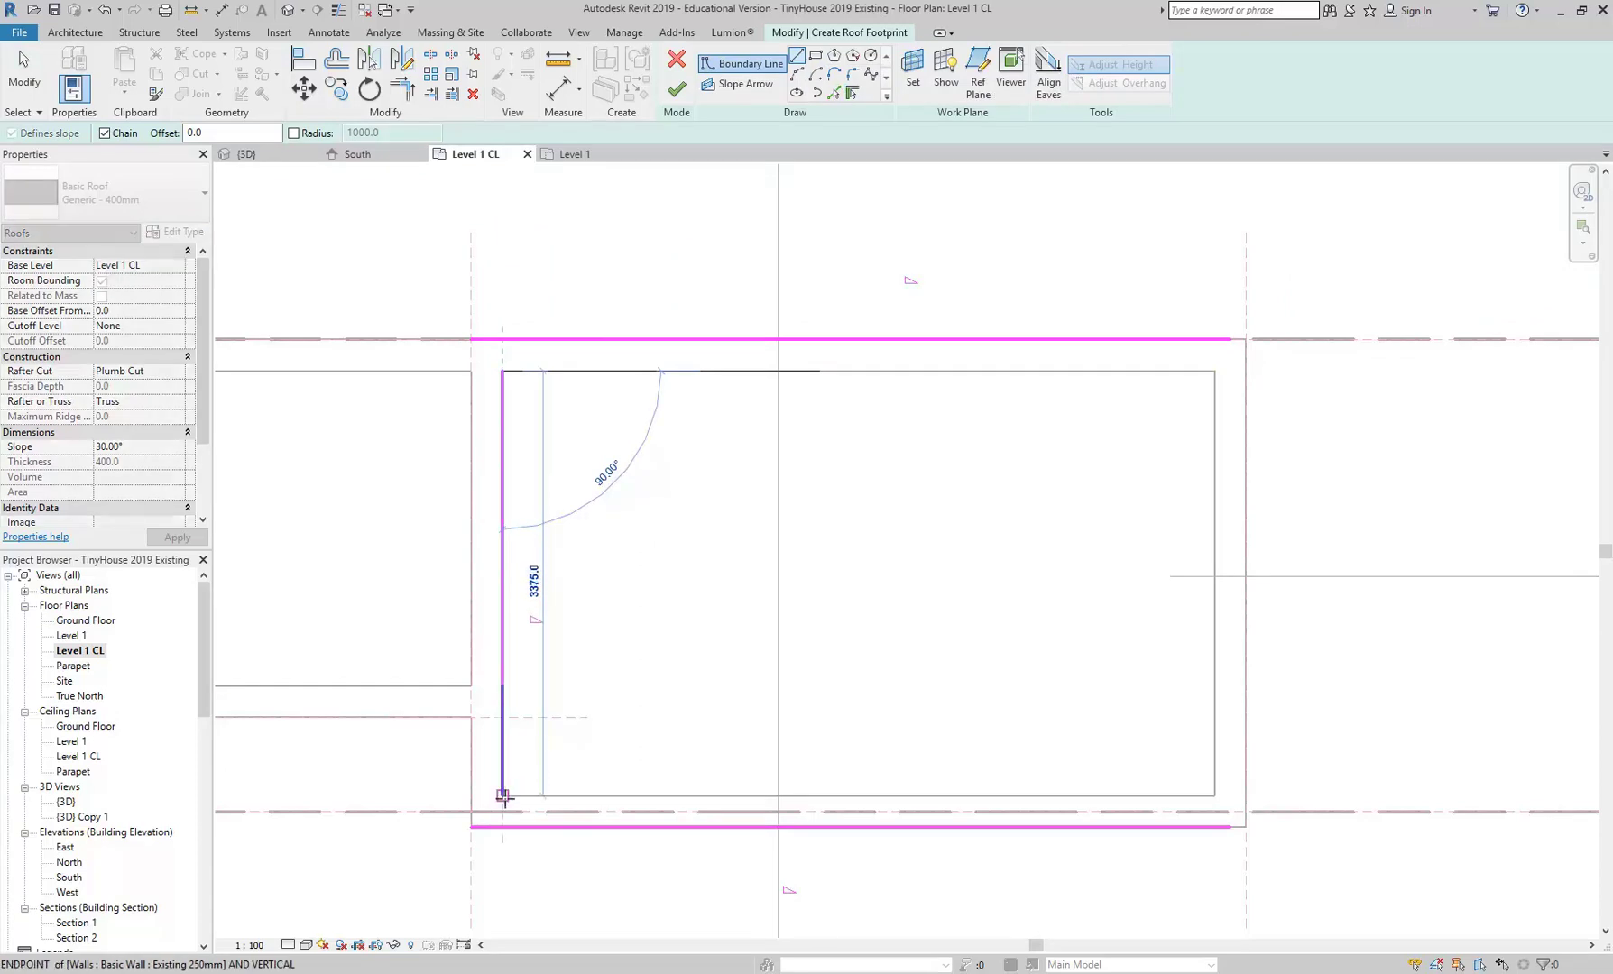
click(502, 795)
right_click(631, 183)
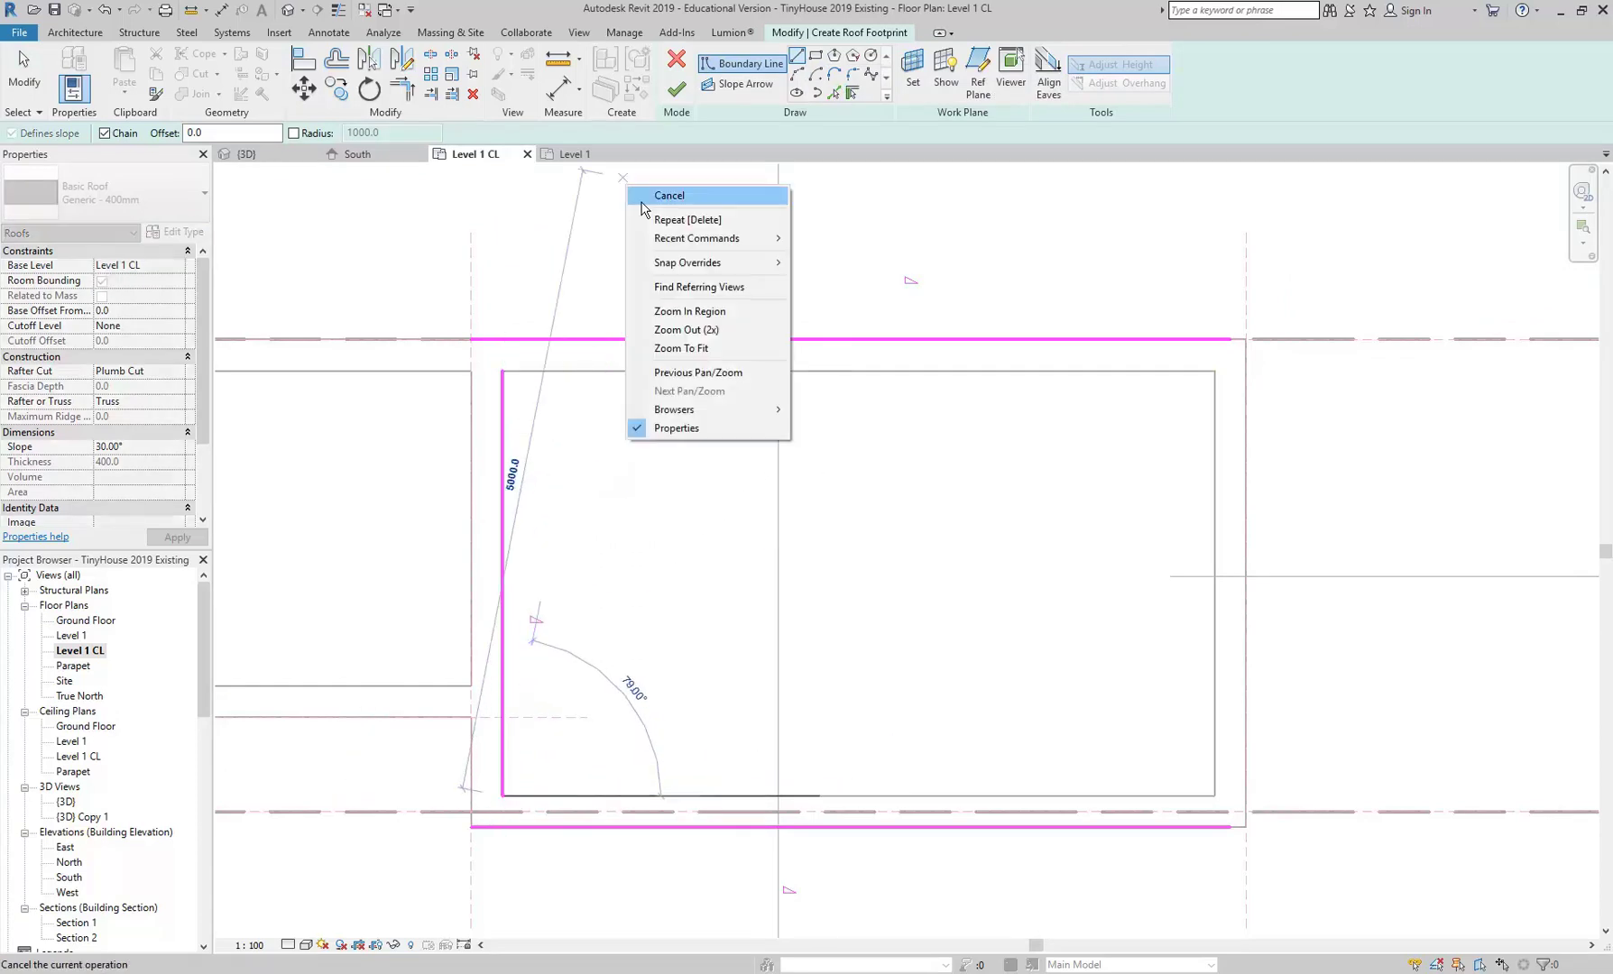
click(663, 198)
right_click(603, 186)
click(642, 209)
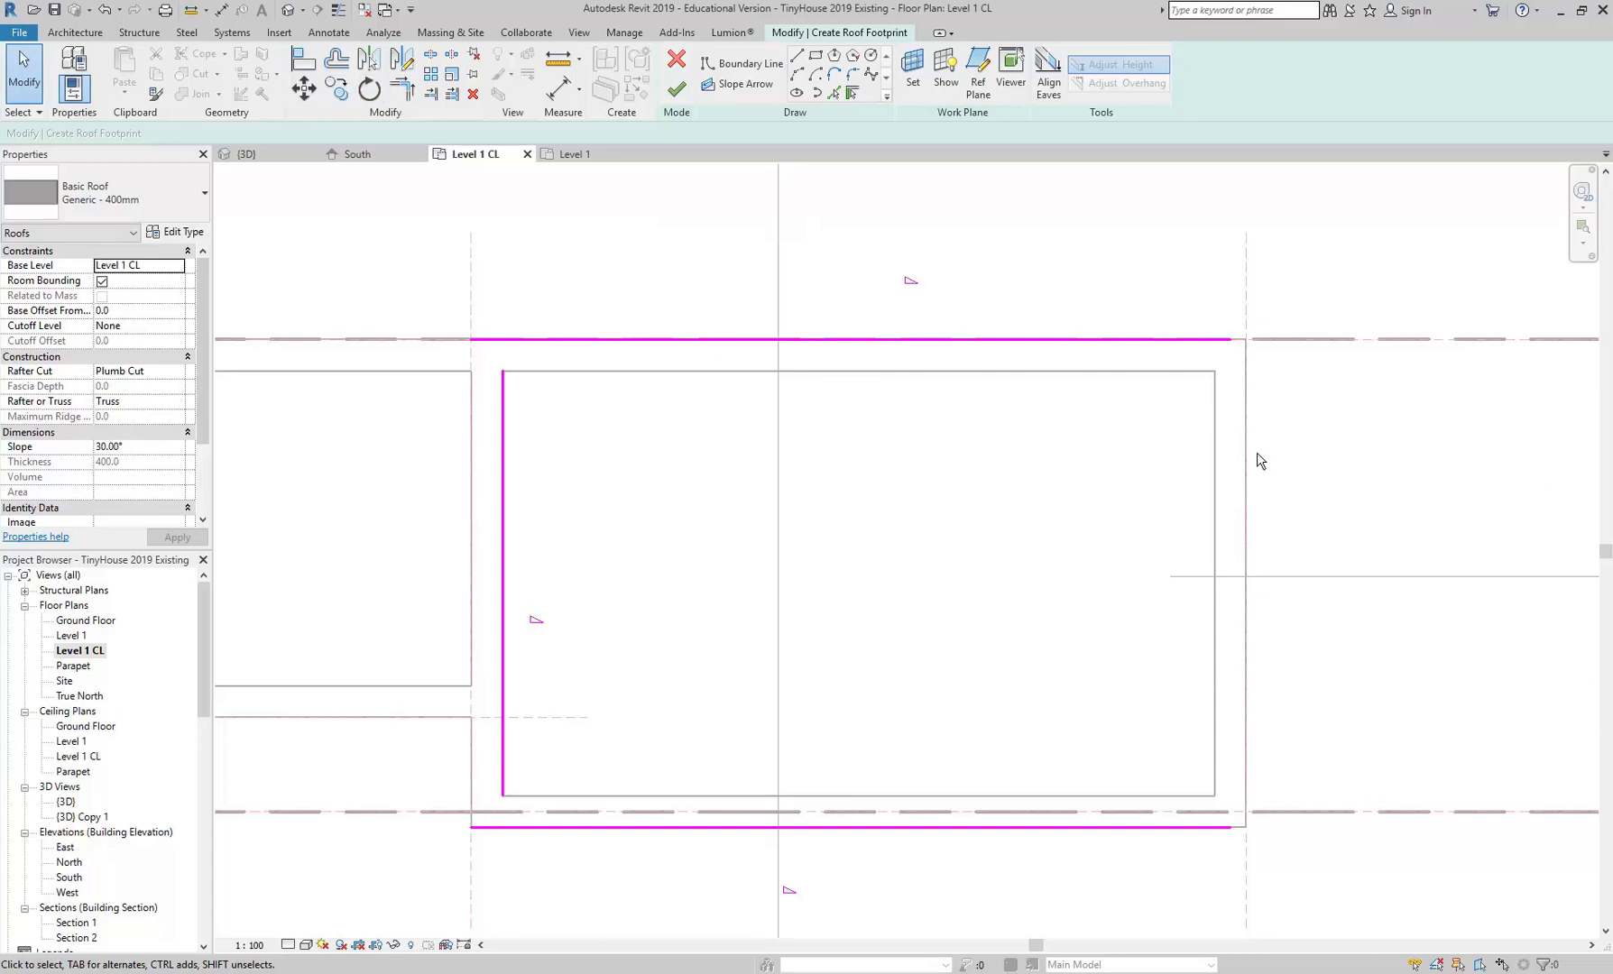
Add a roof boundary line along the right wall
click(851, 94)
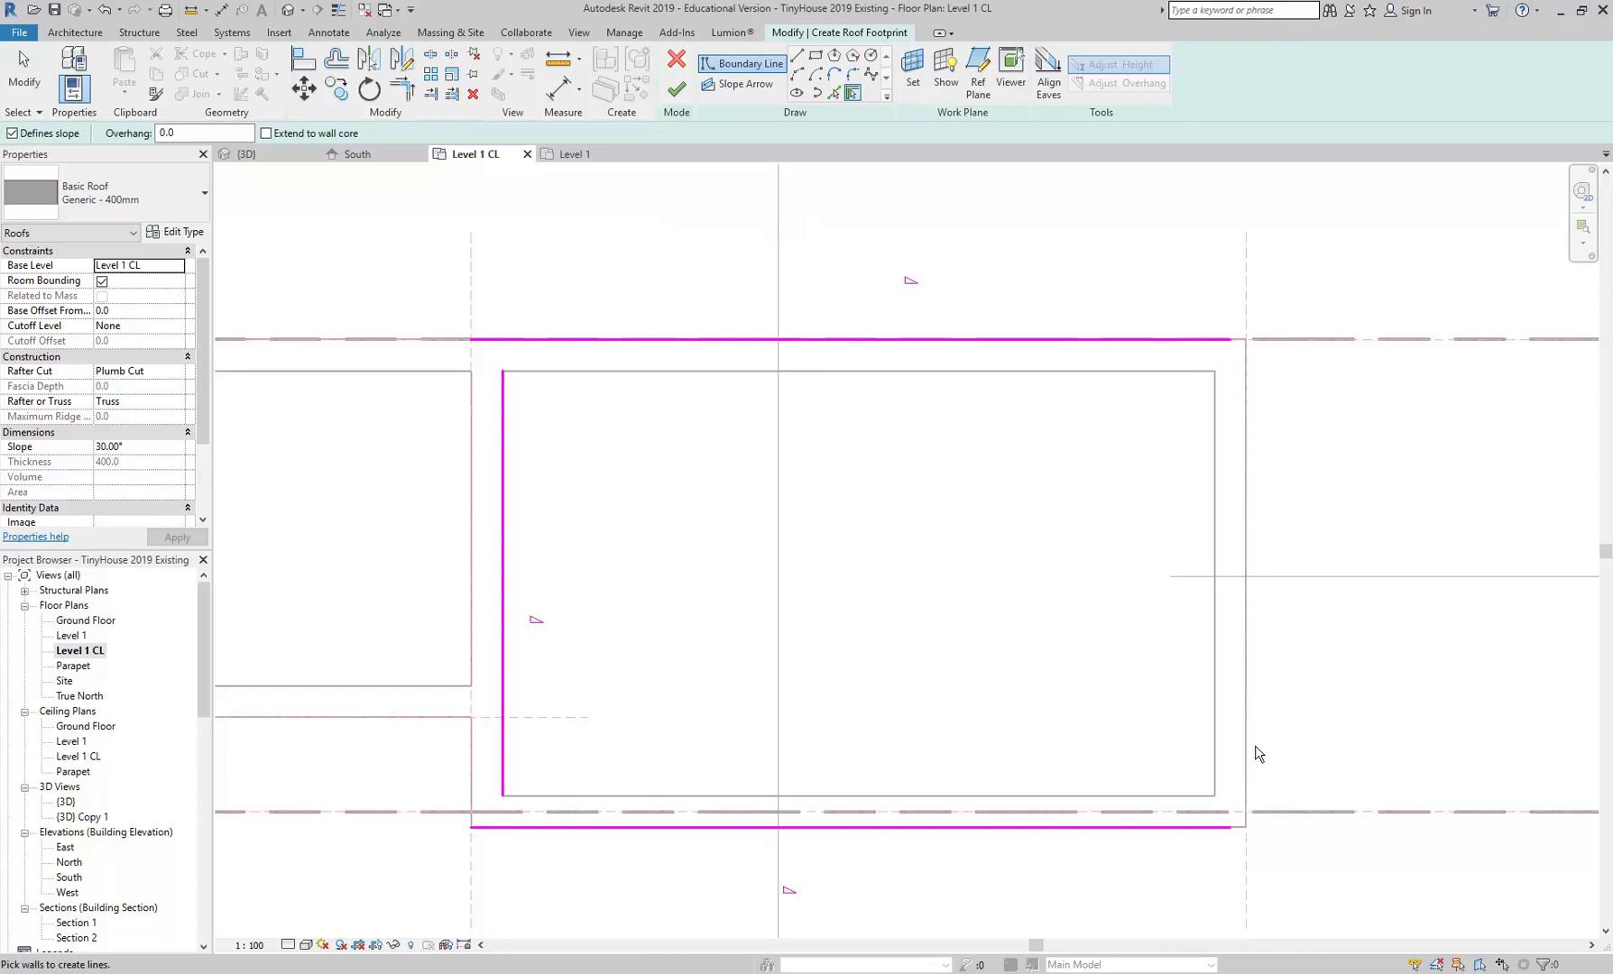
click(1247, 570)
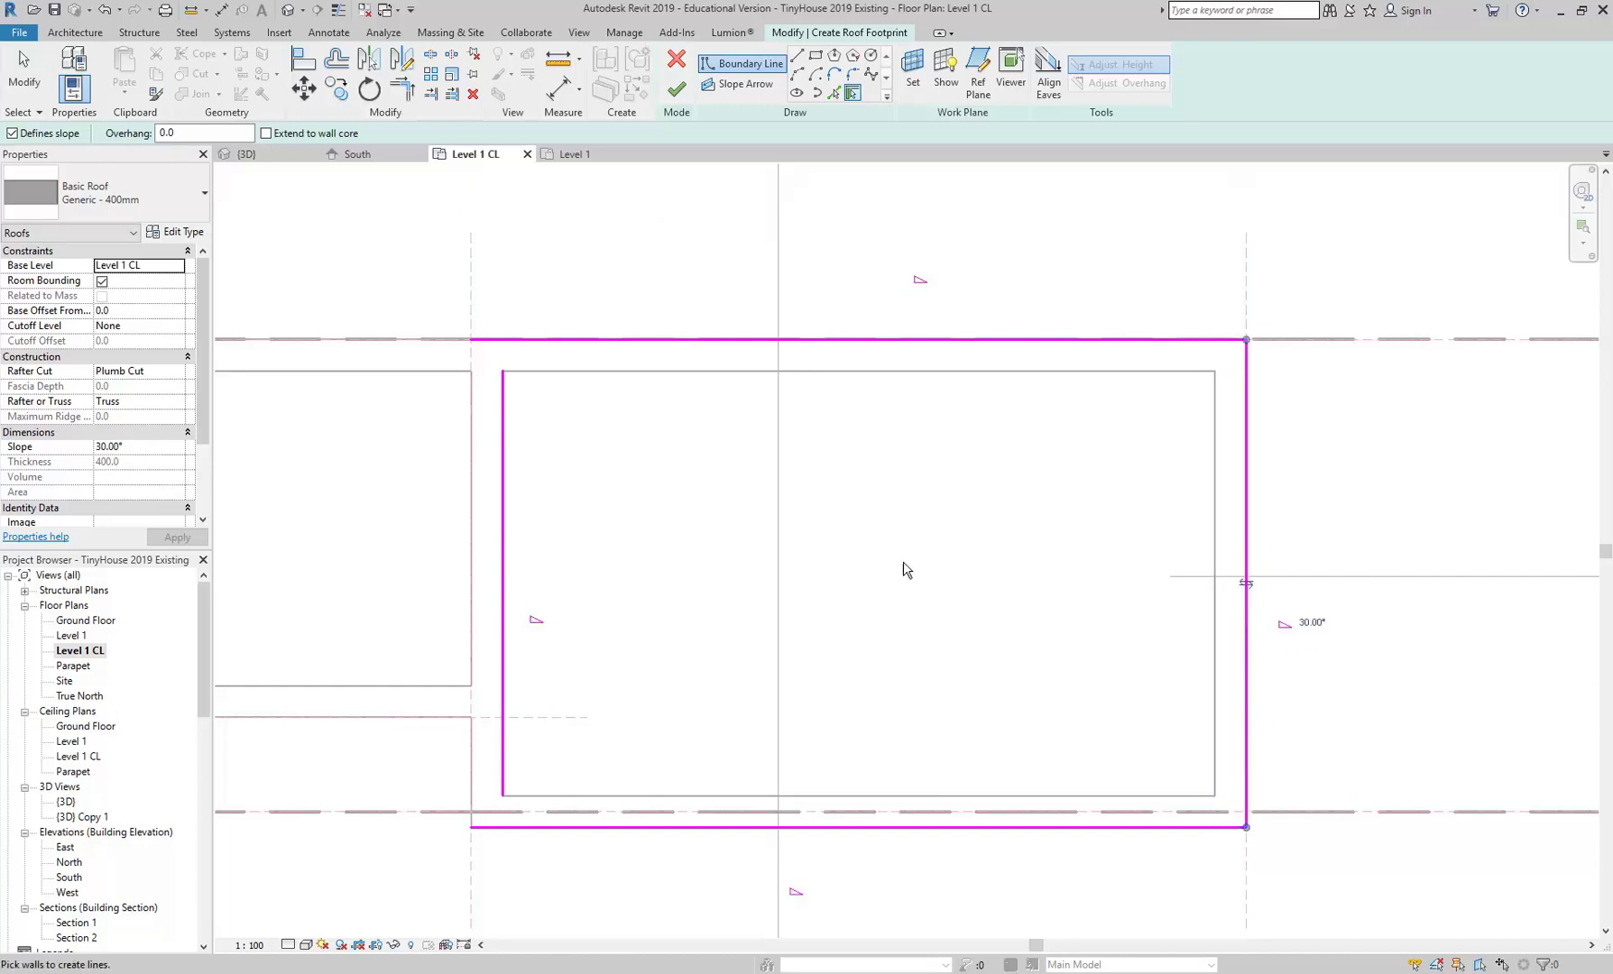
right_click(861, 476)
click(880, 487)
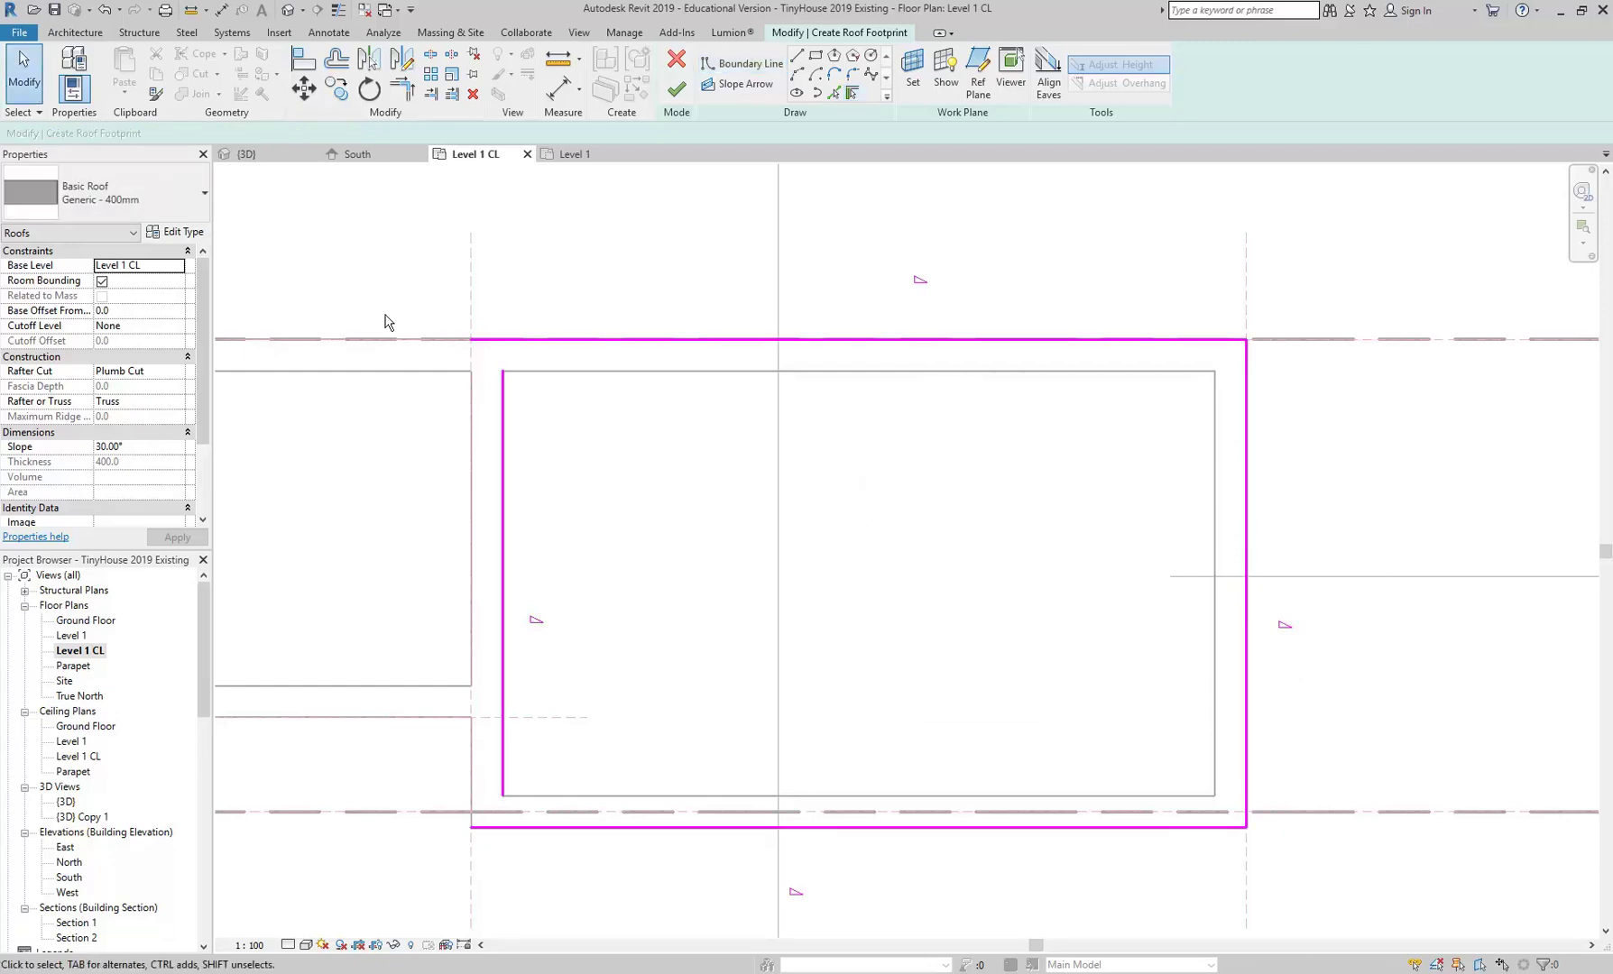
Trim the left line into corners with the top and bottom lines
click(402, 89)
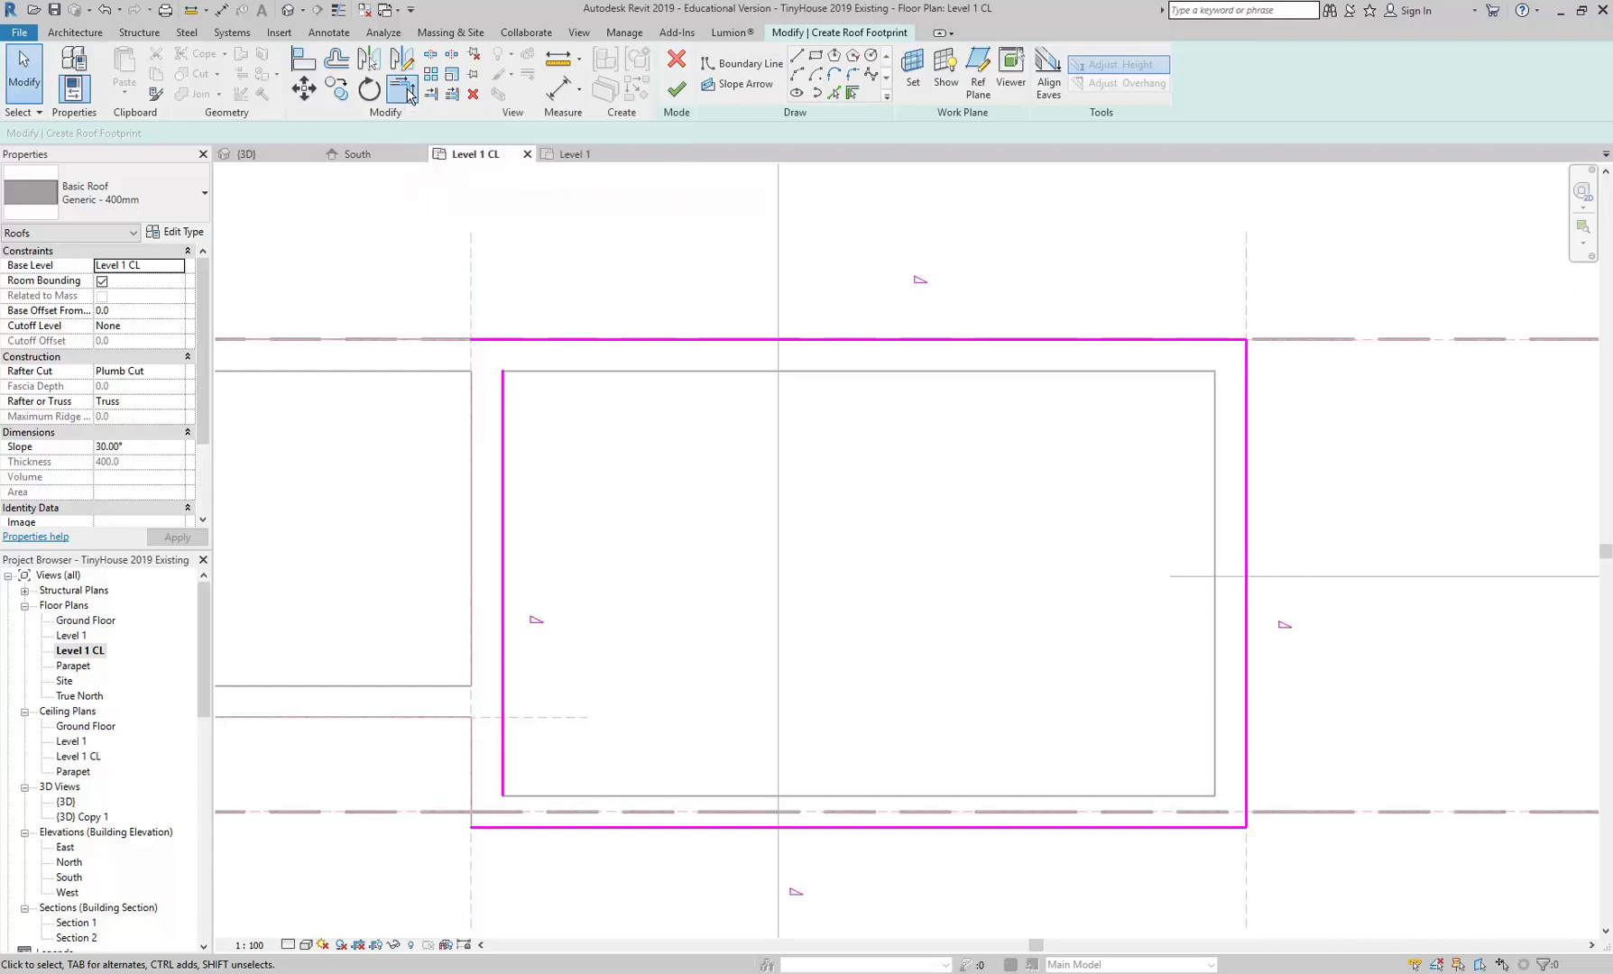
click(502, 465)
click(664, 341)
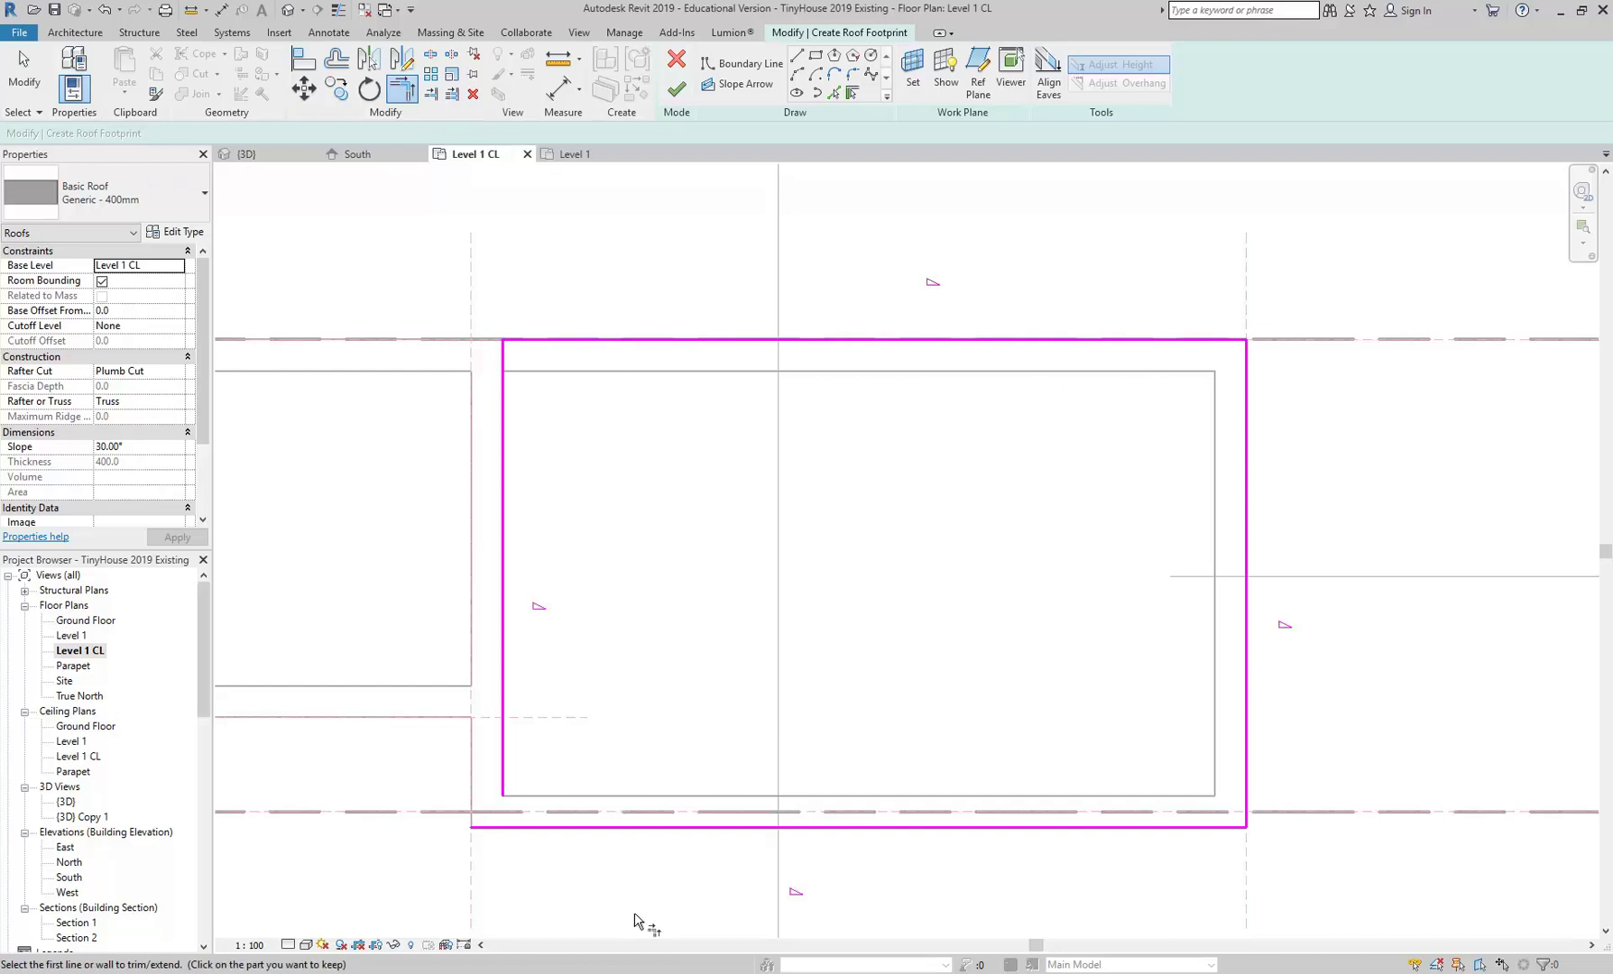
click(631, 827)
click(503, 738)
key(Escape)
Adjust the plan view and back out of Pick Walls without adding lines
scroll(434, 485, down, 2)
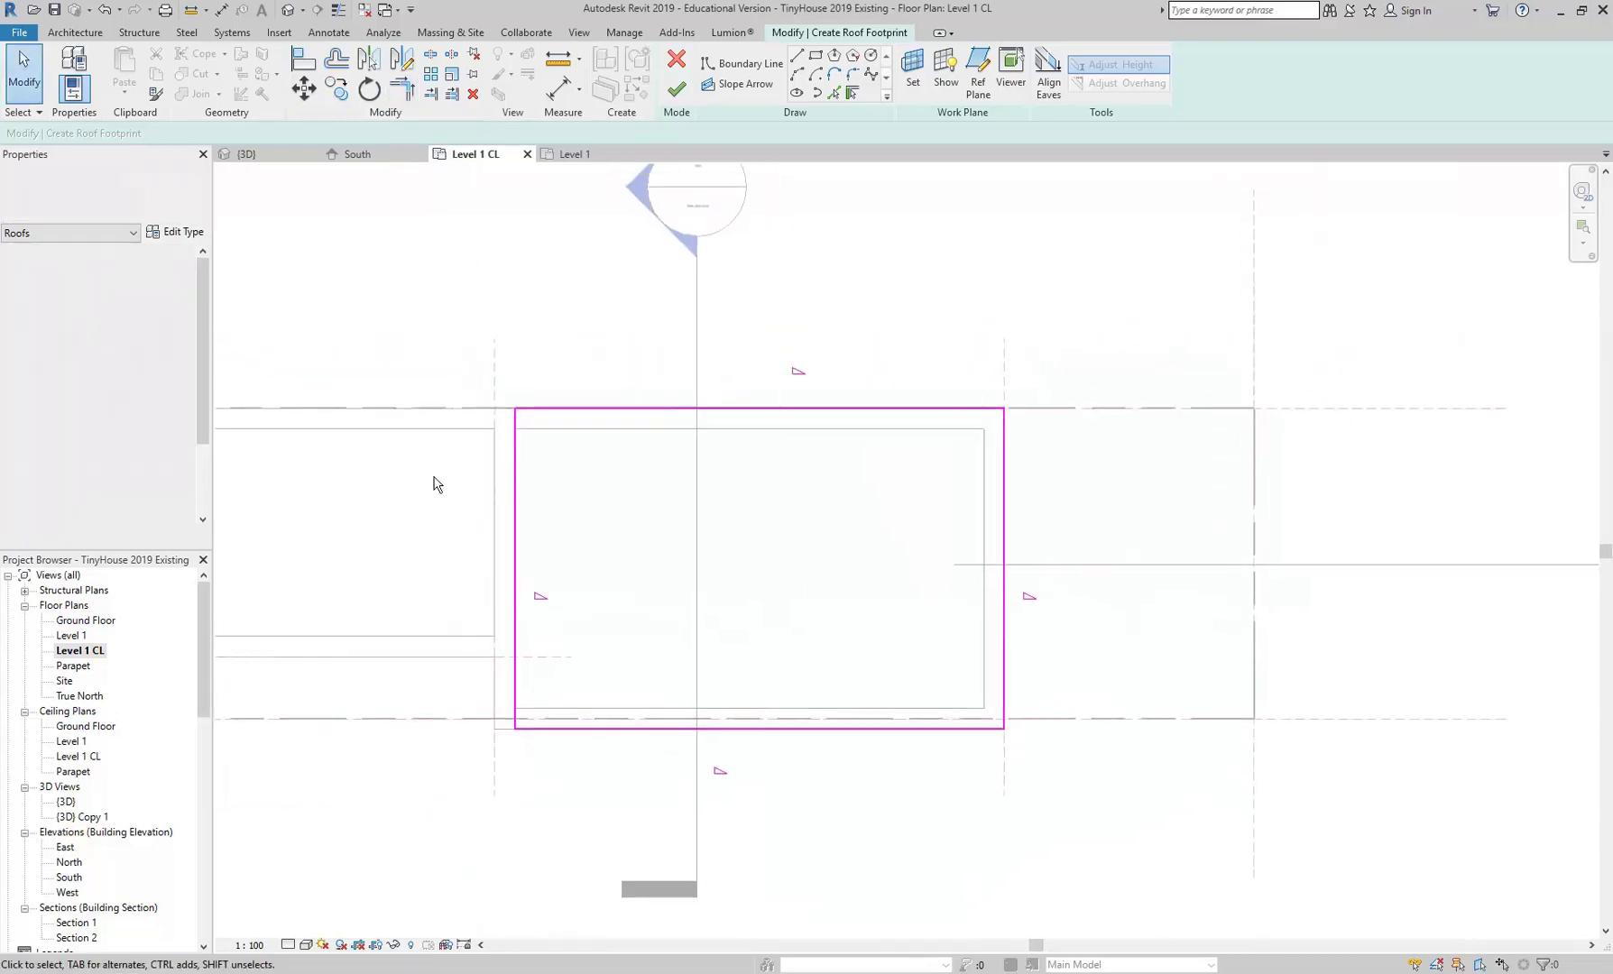
middle_drag(453, 373, 436, 363)
click(851, 92)
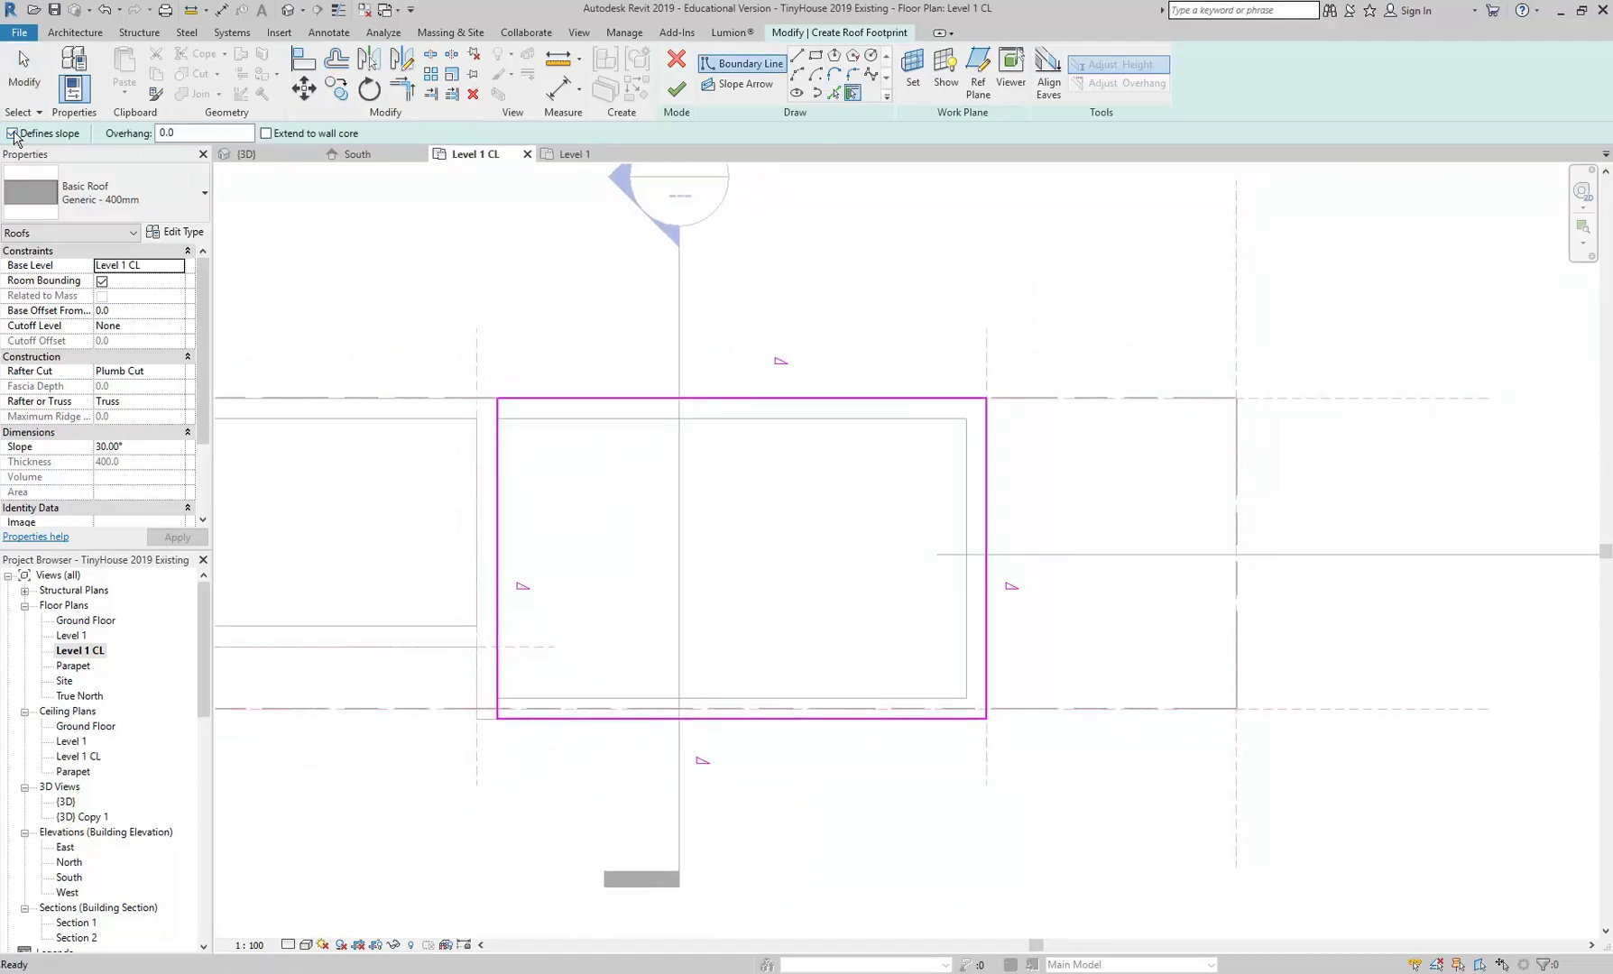
right_click(393, 293)
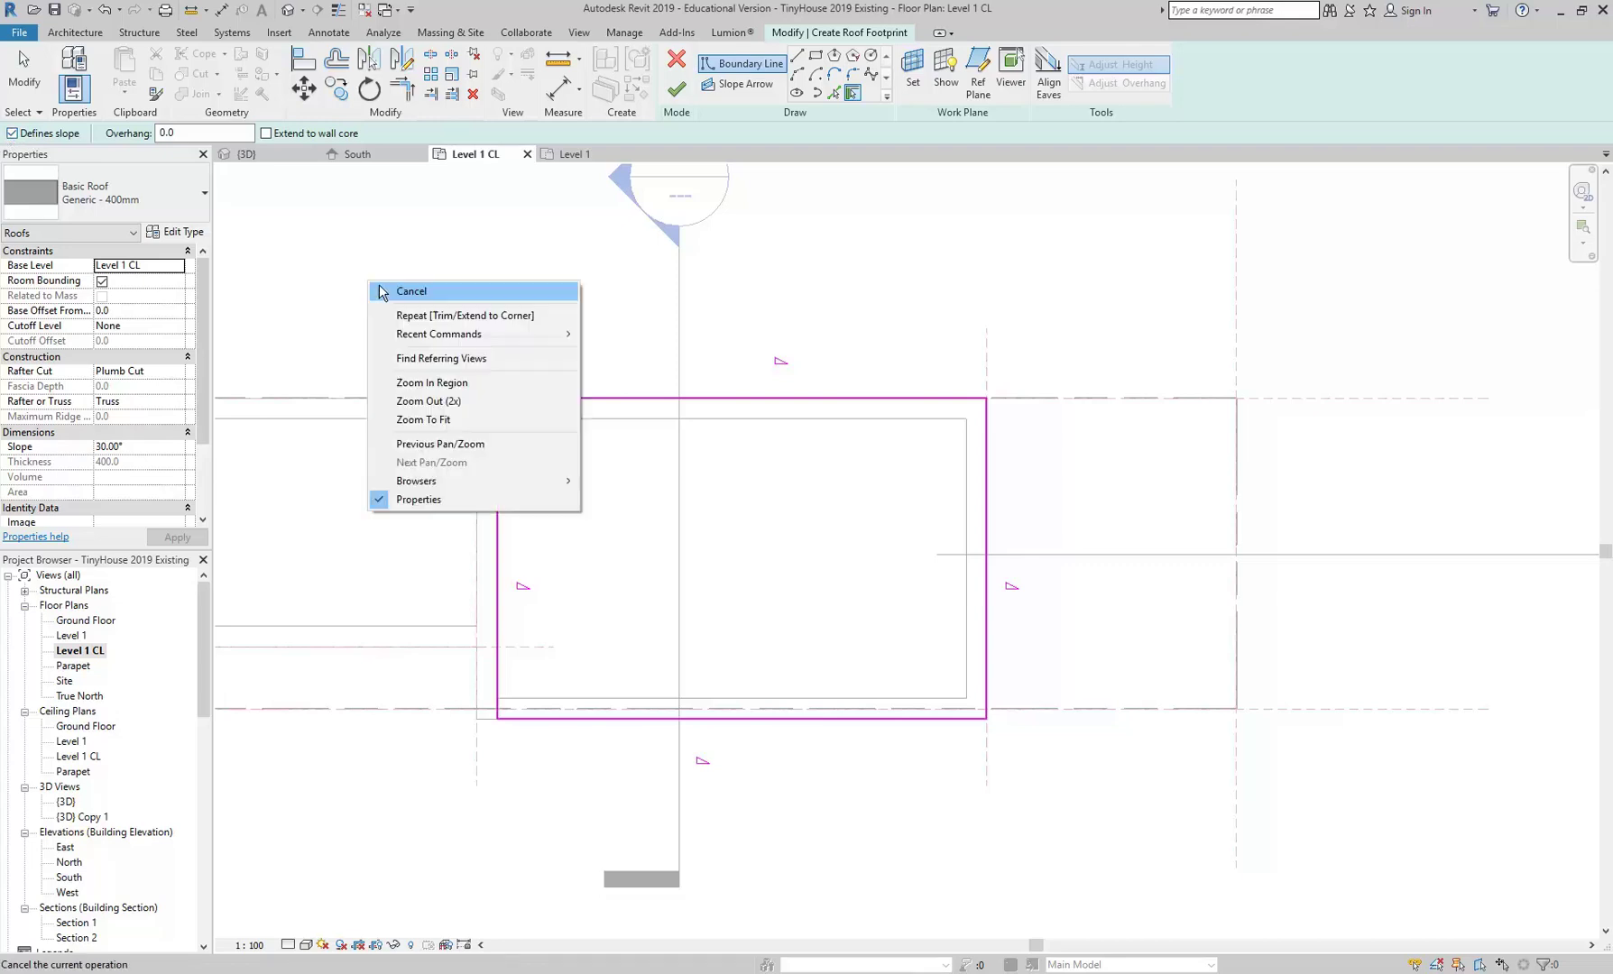
click(424, 300)
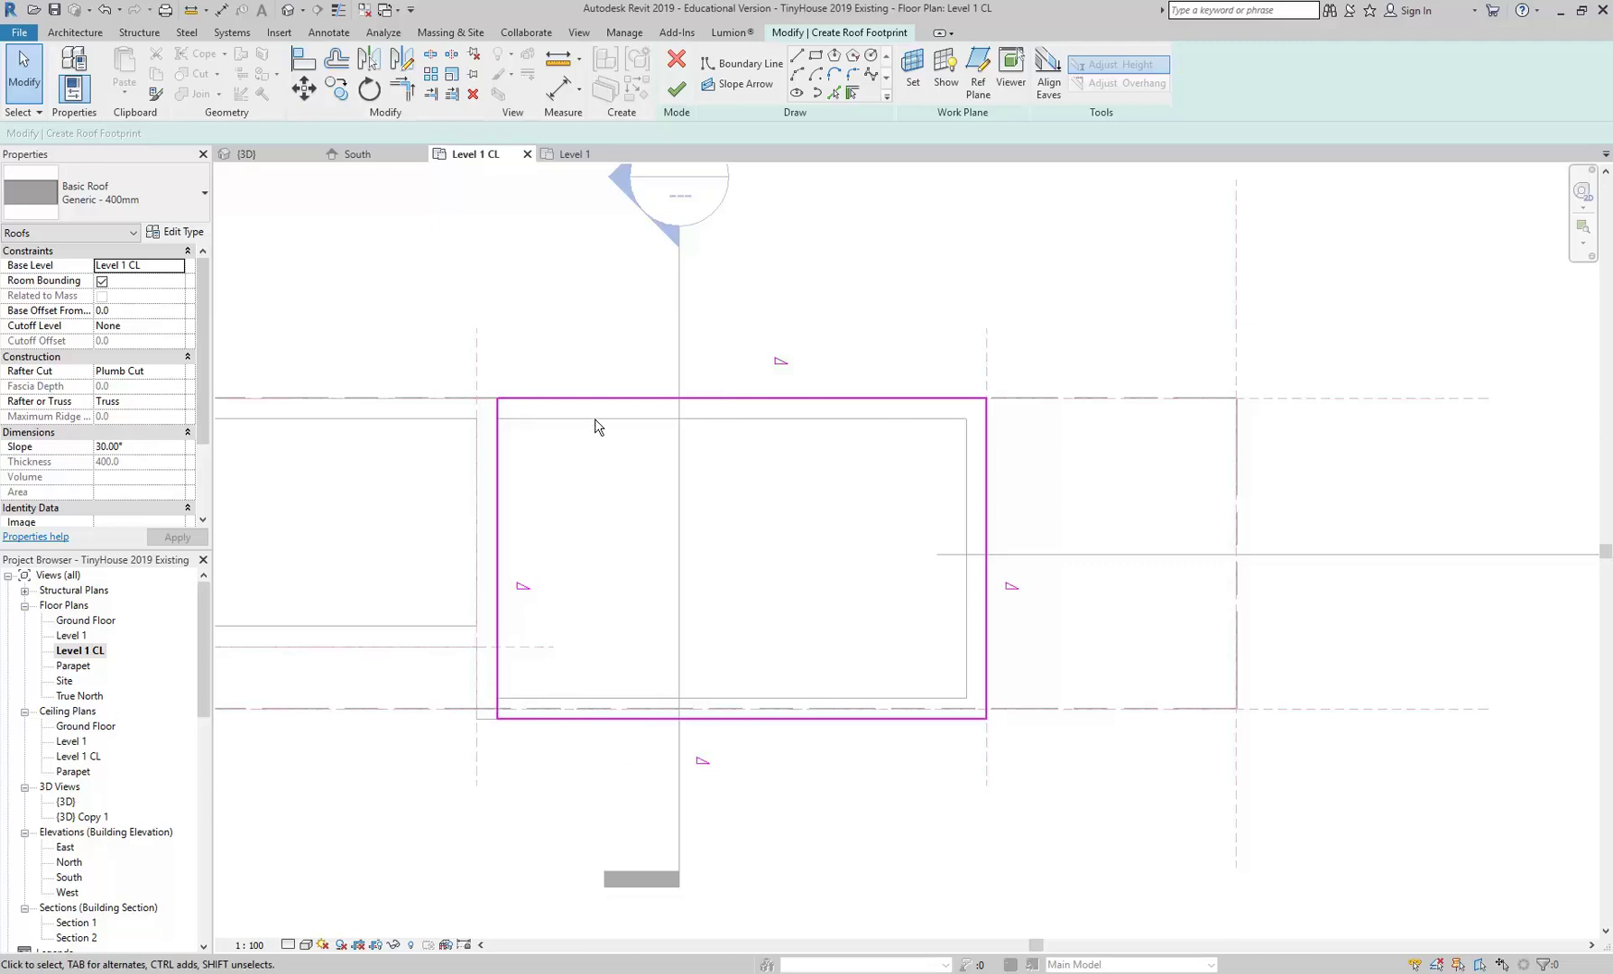
Turn off Defines Slope for the top, left and bottom sketch lines
click(986, 559)
click(612, 302)
mouse_move(821, 306)
mouse_down()
mouse_move(399, 720)
mouse_move(395, 760)
mouse_up()
drag(821, 309, 390, 779)
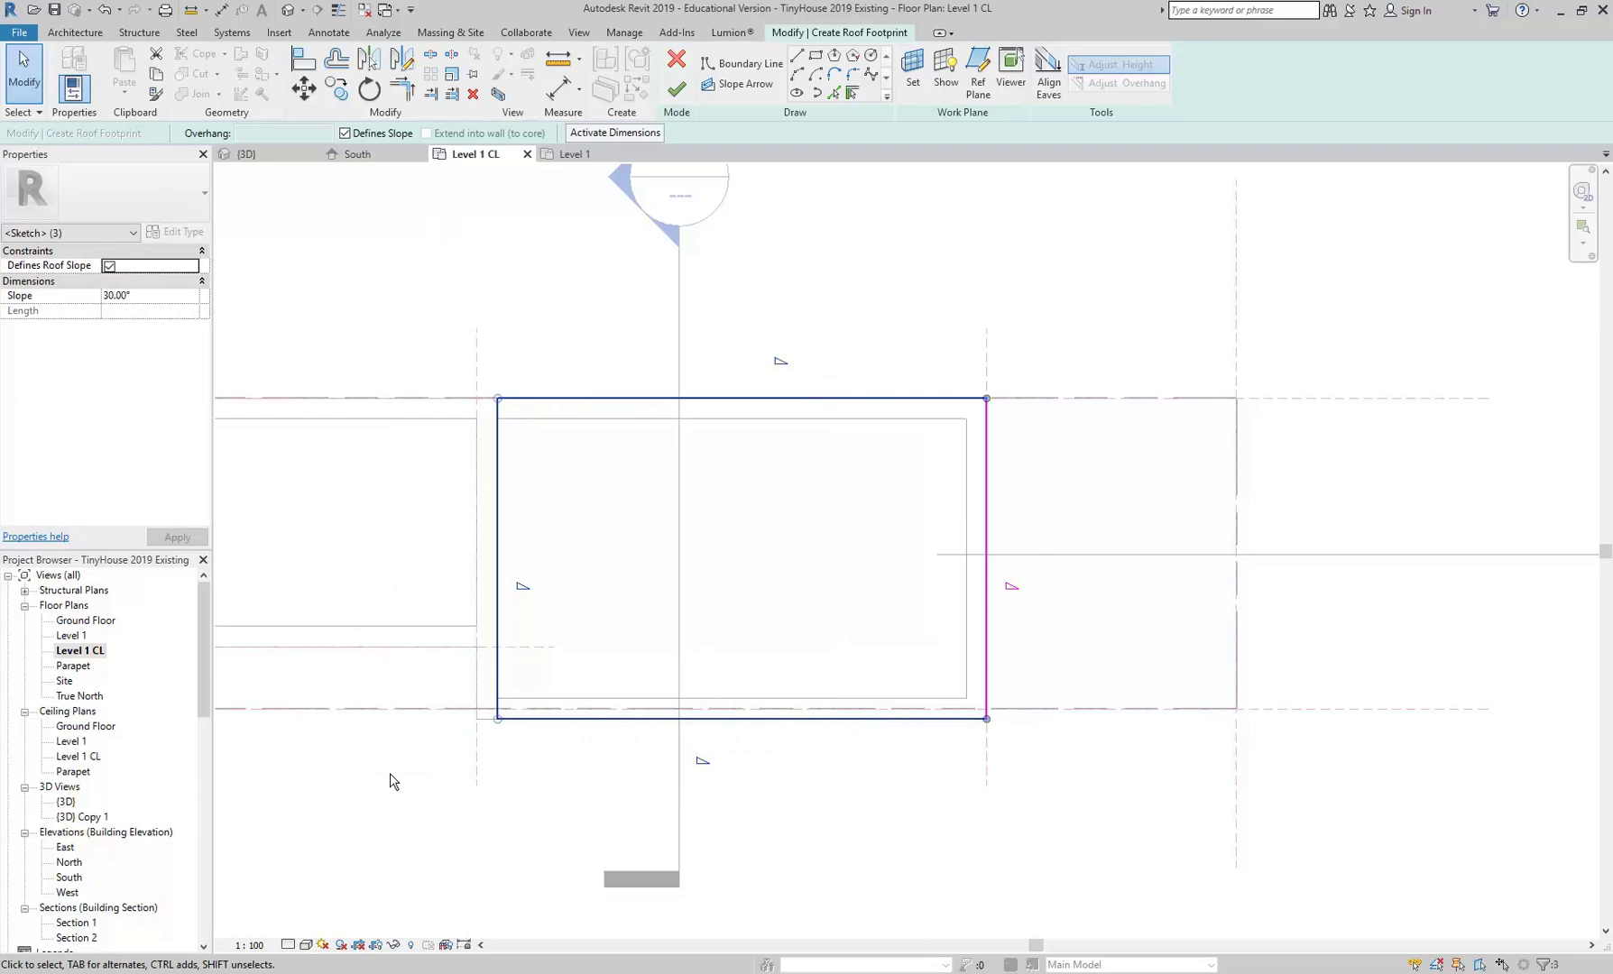
click(345, 134)
click(525, 331)
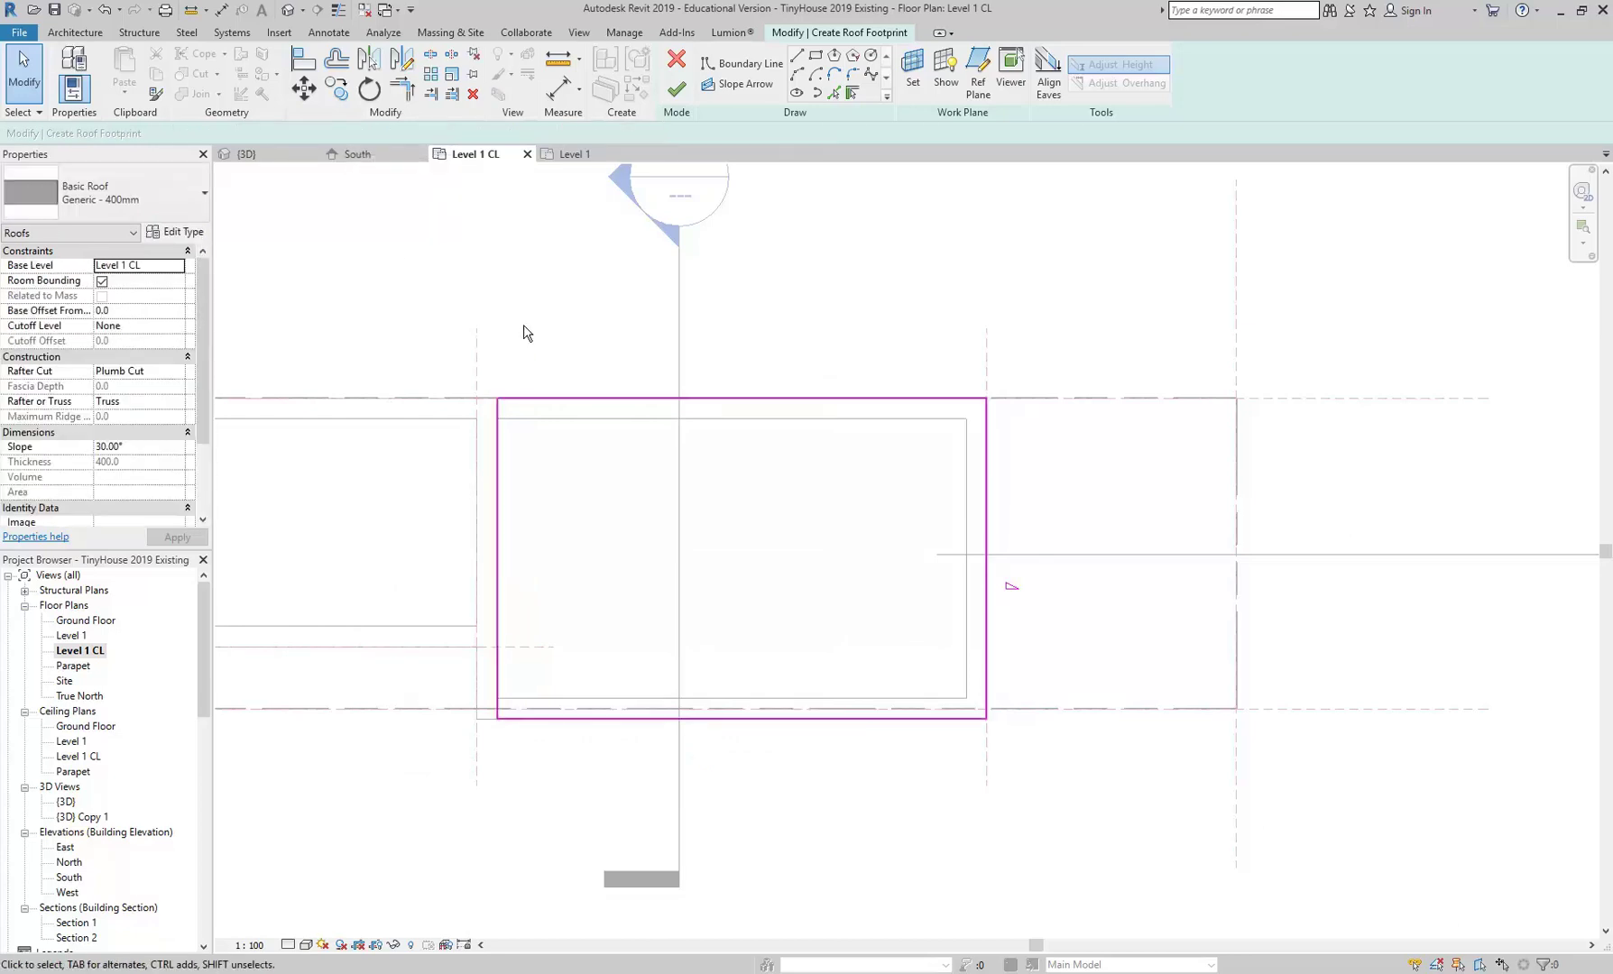
Change the right footprint edge's slope from 30.00° to 5°
click(985, 558)
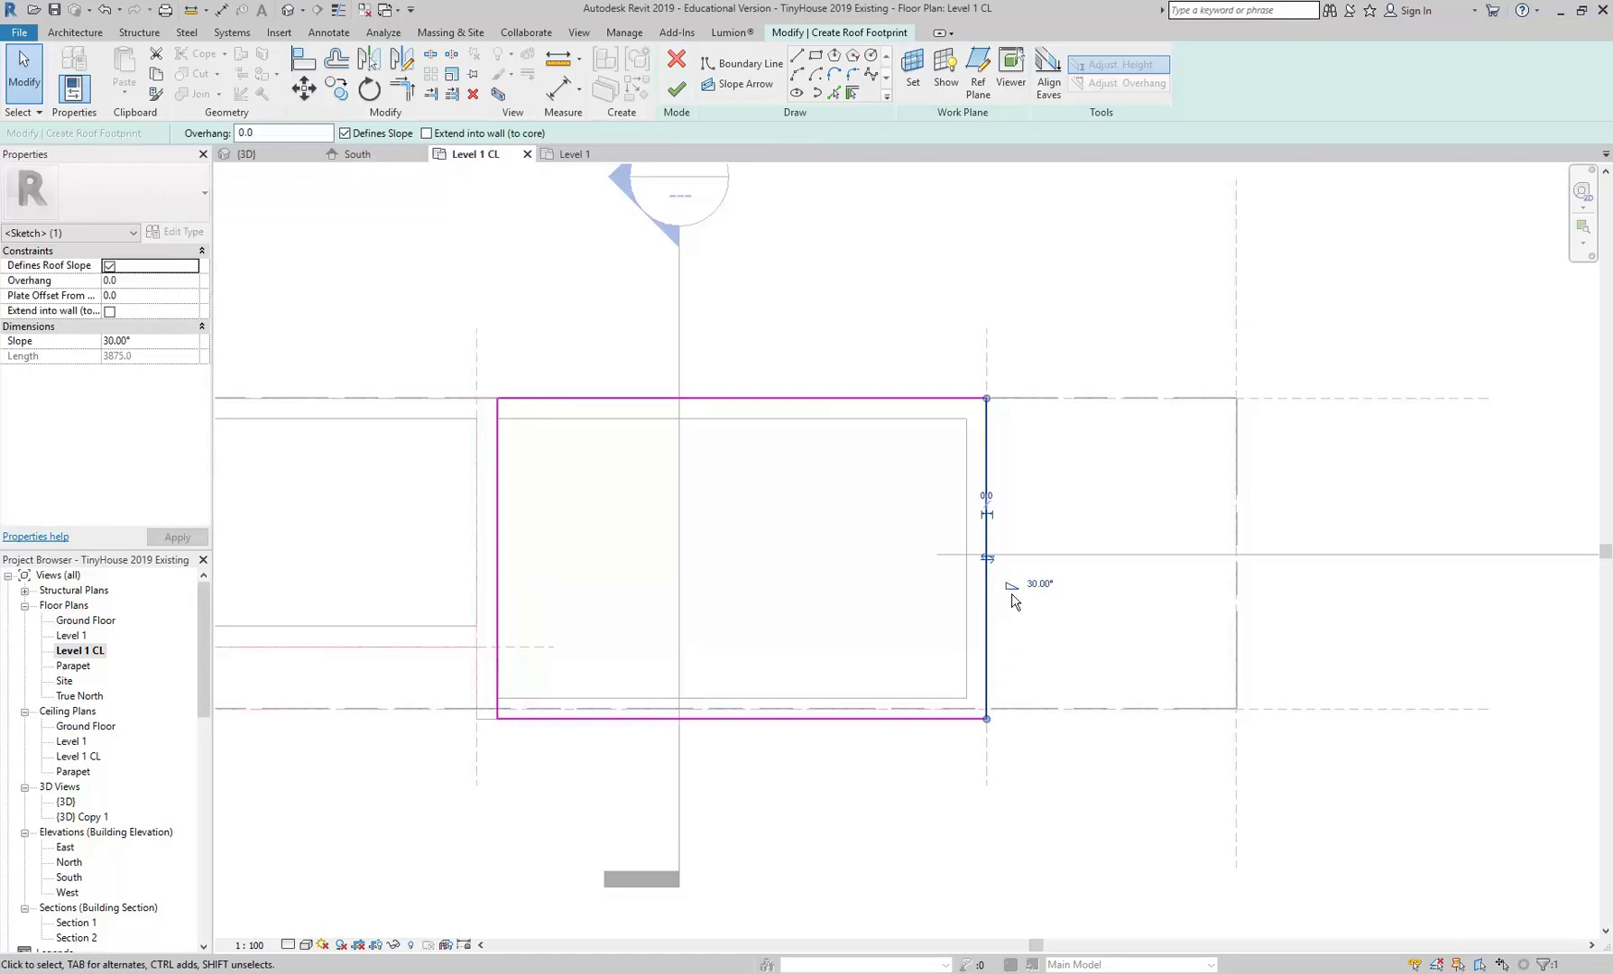
click(768, 587)
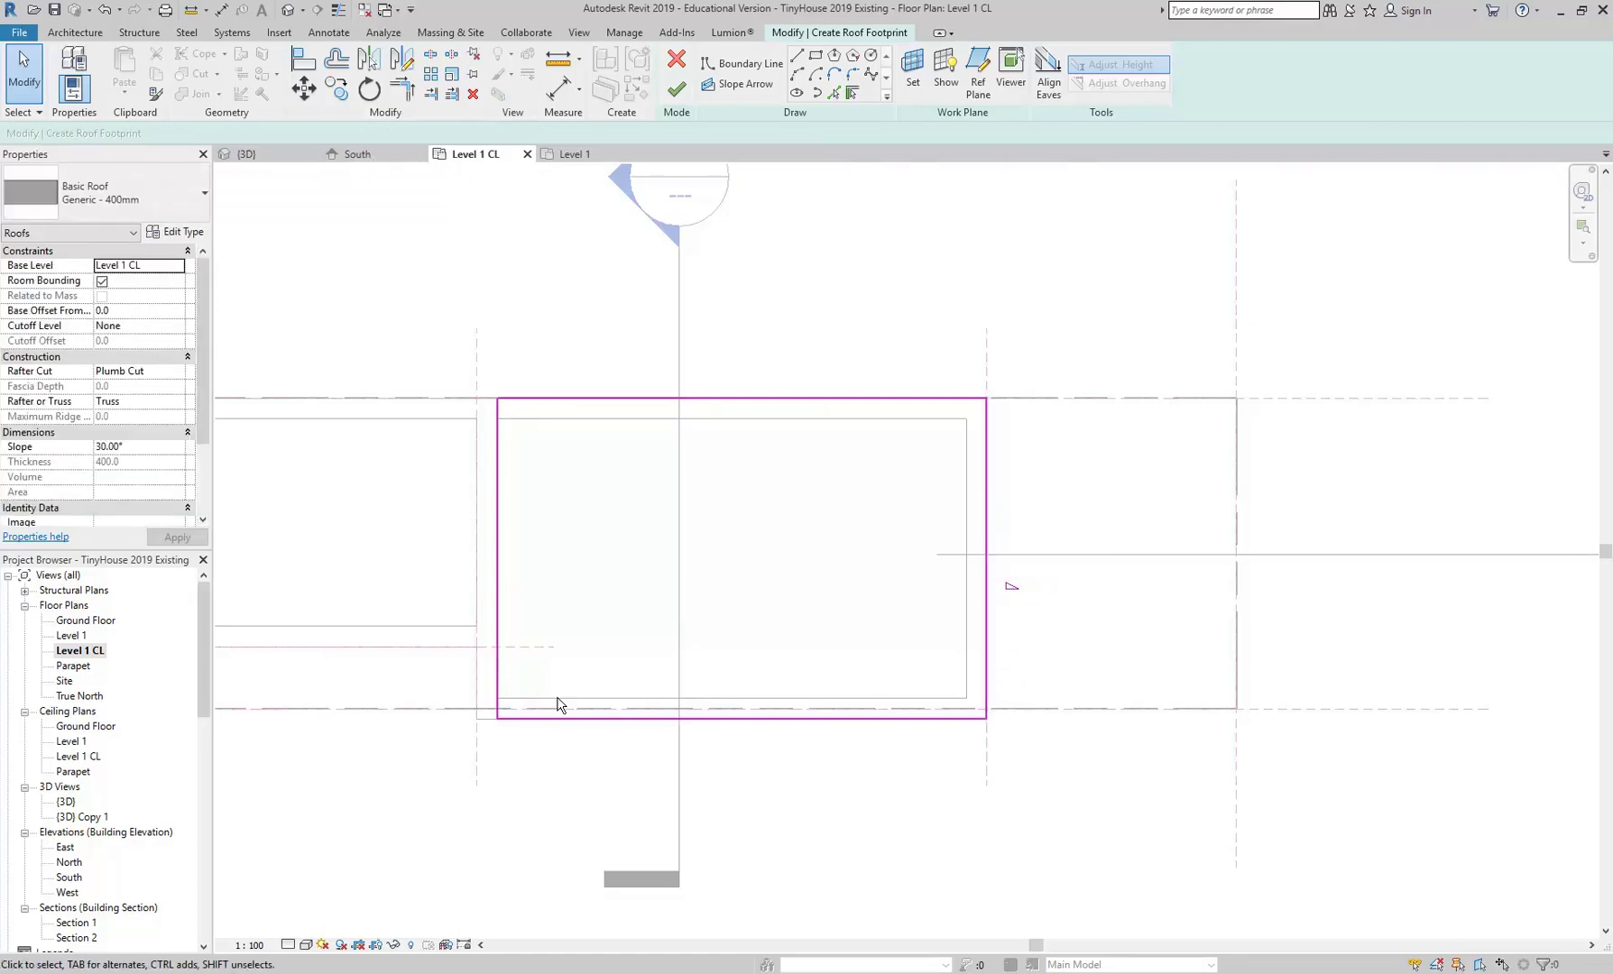
scroll(917, 623, up, 3)
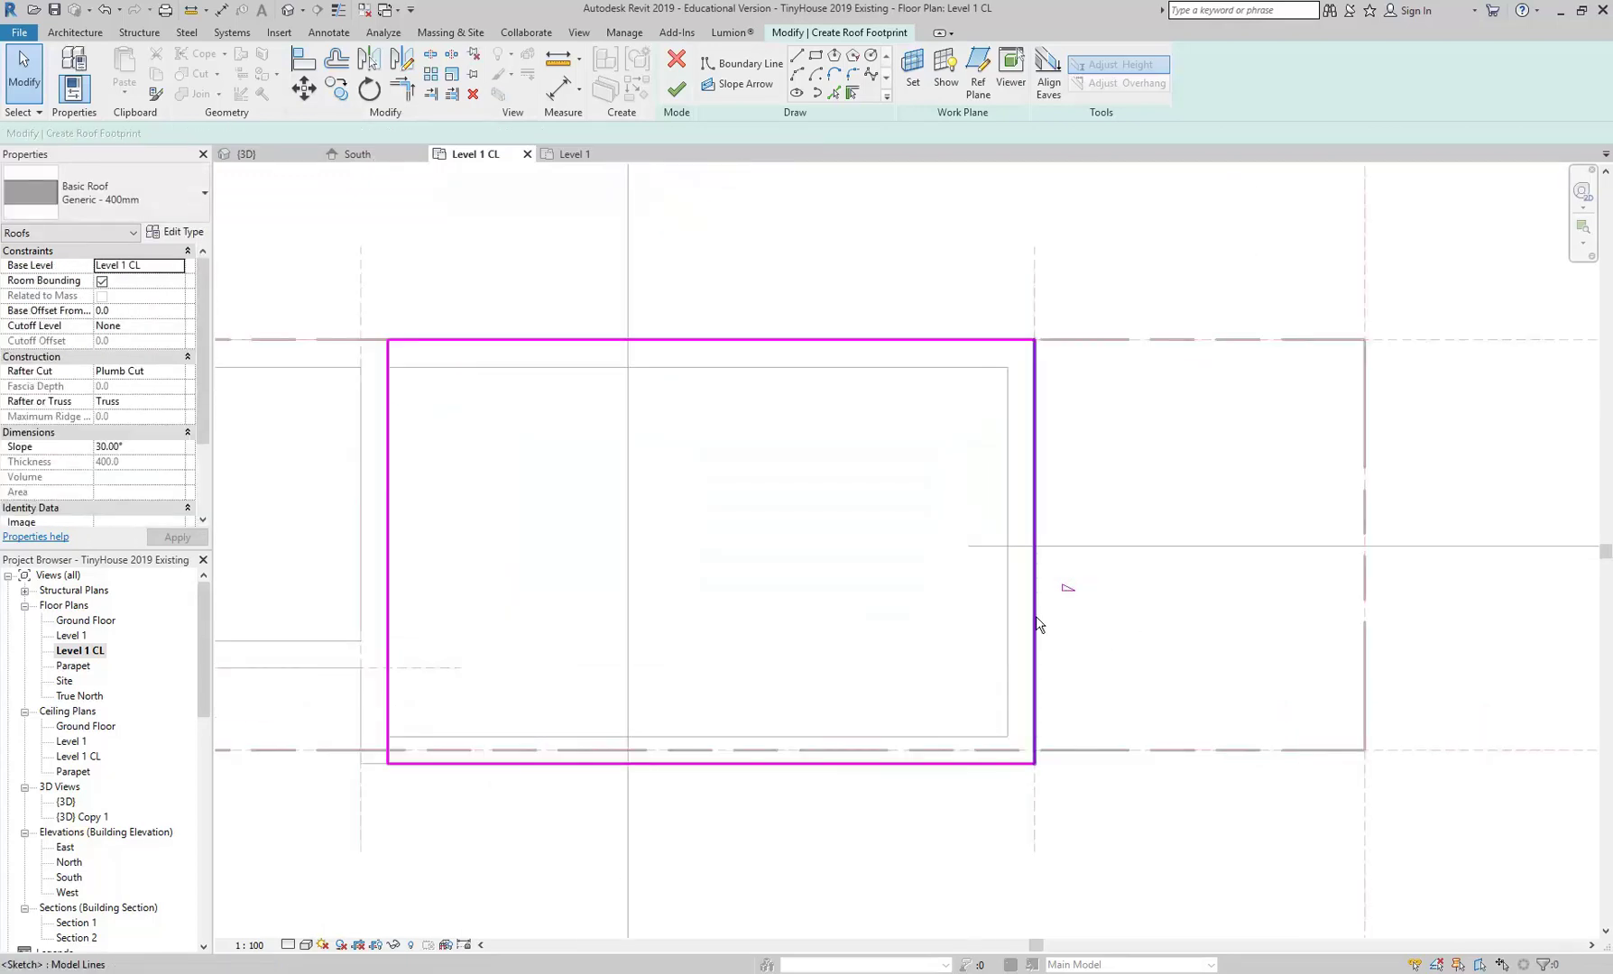
click(1035, 624)
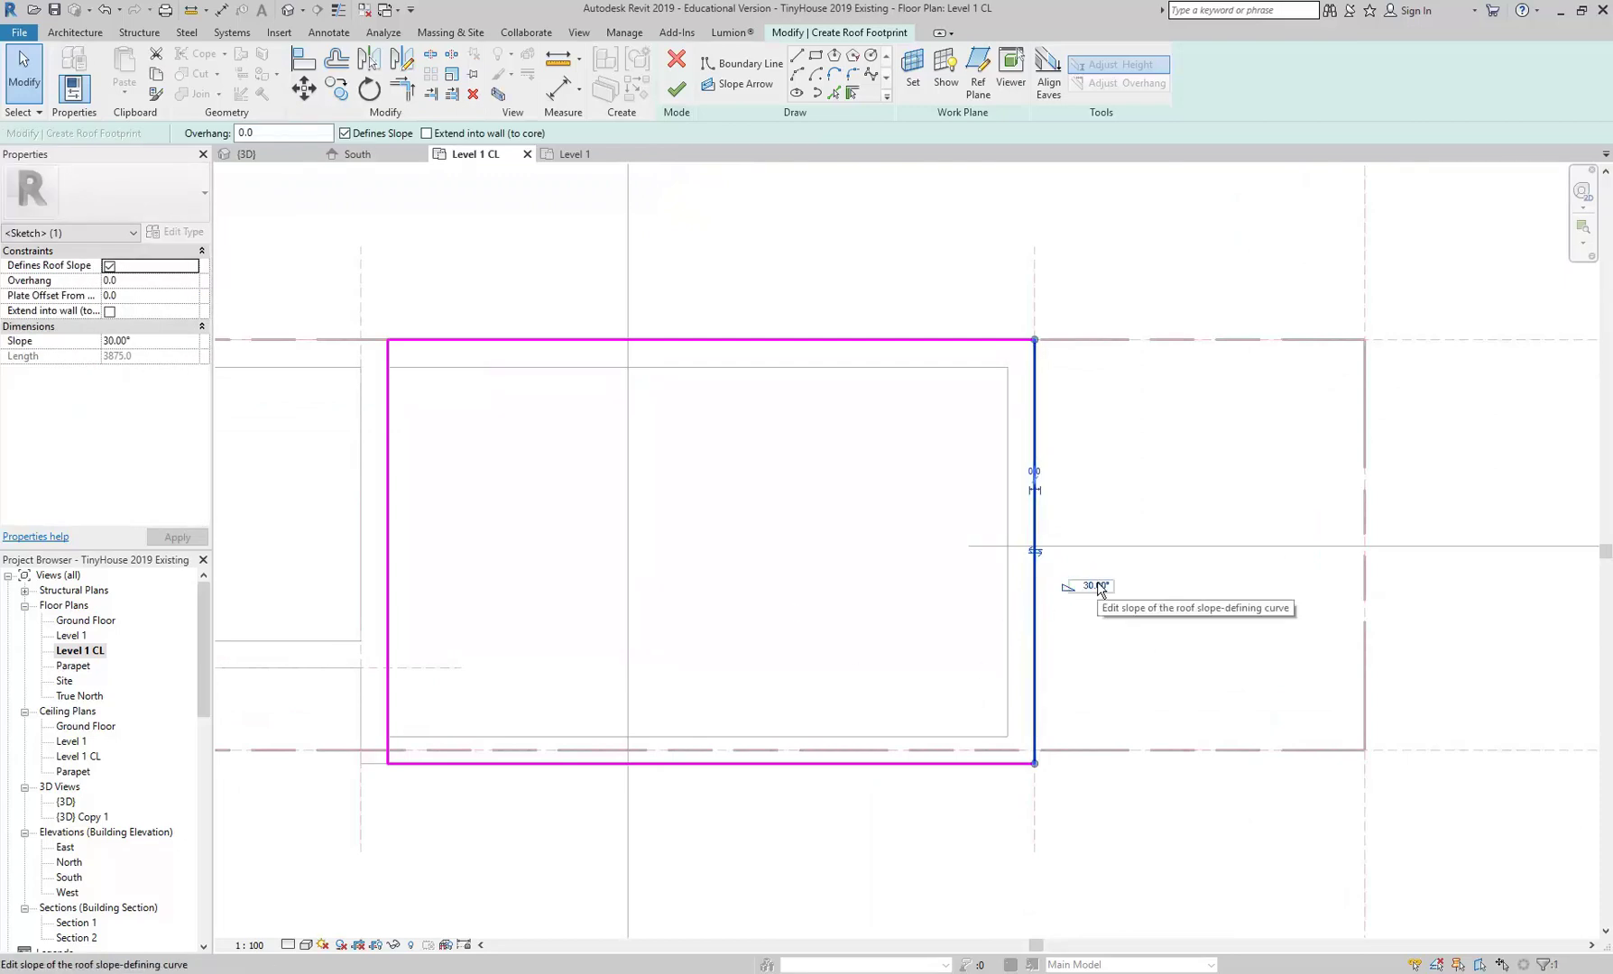
click(1097, 587)
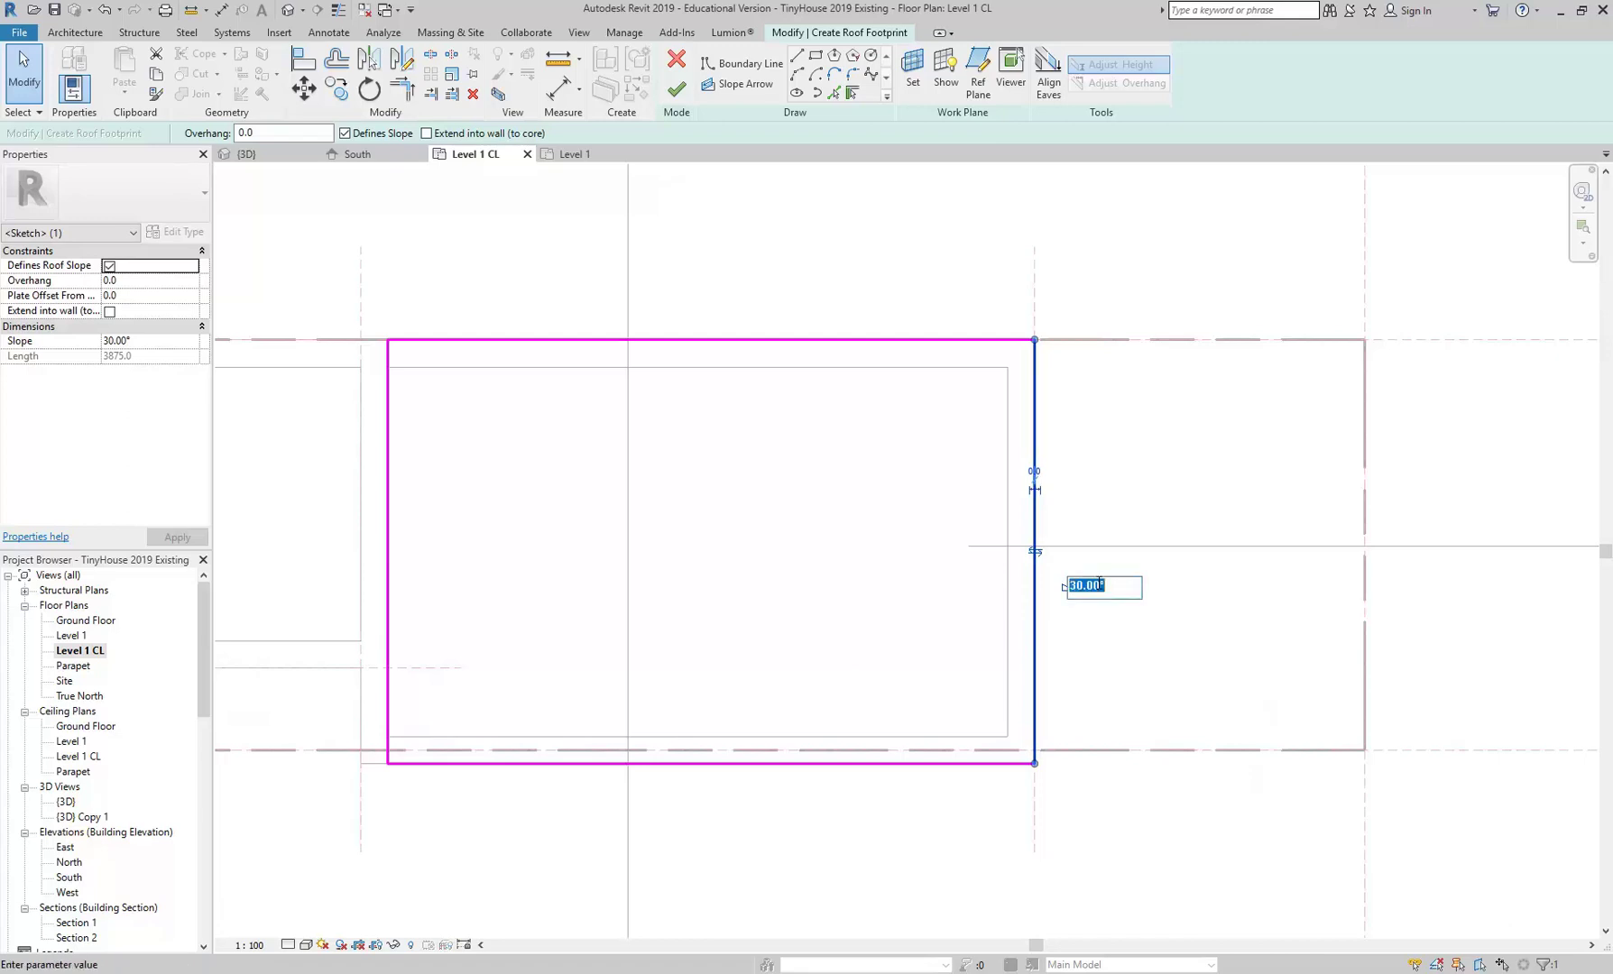
text(5)
key(Return)
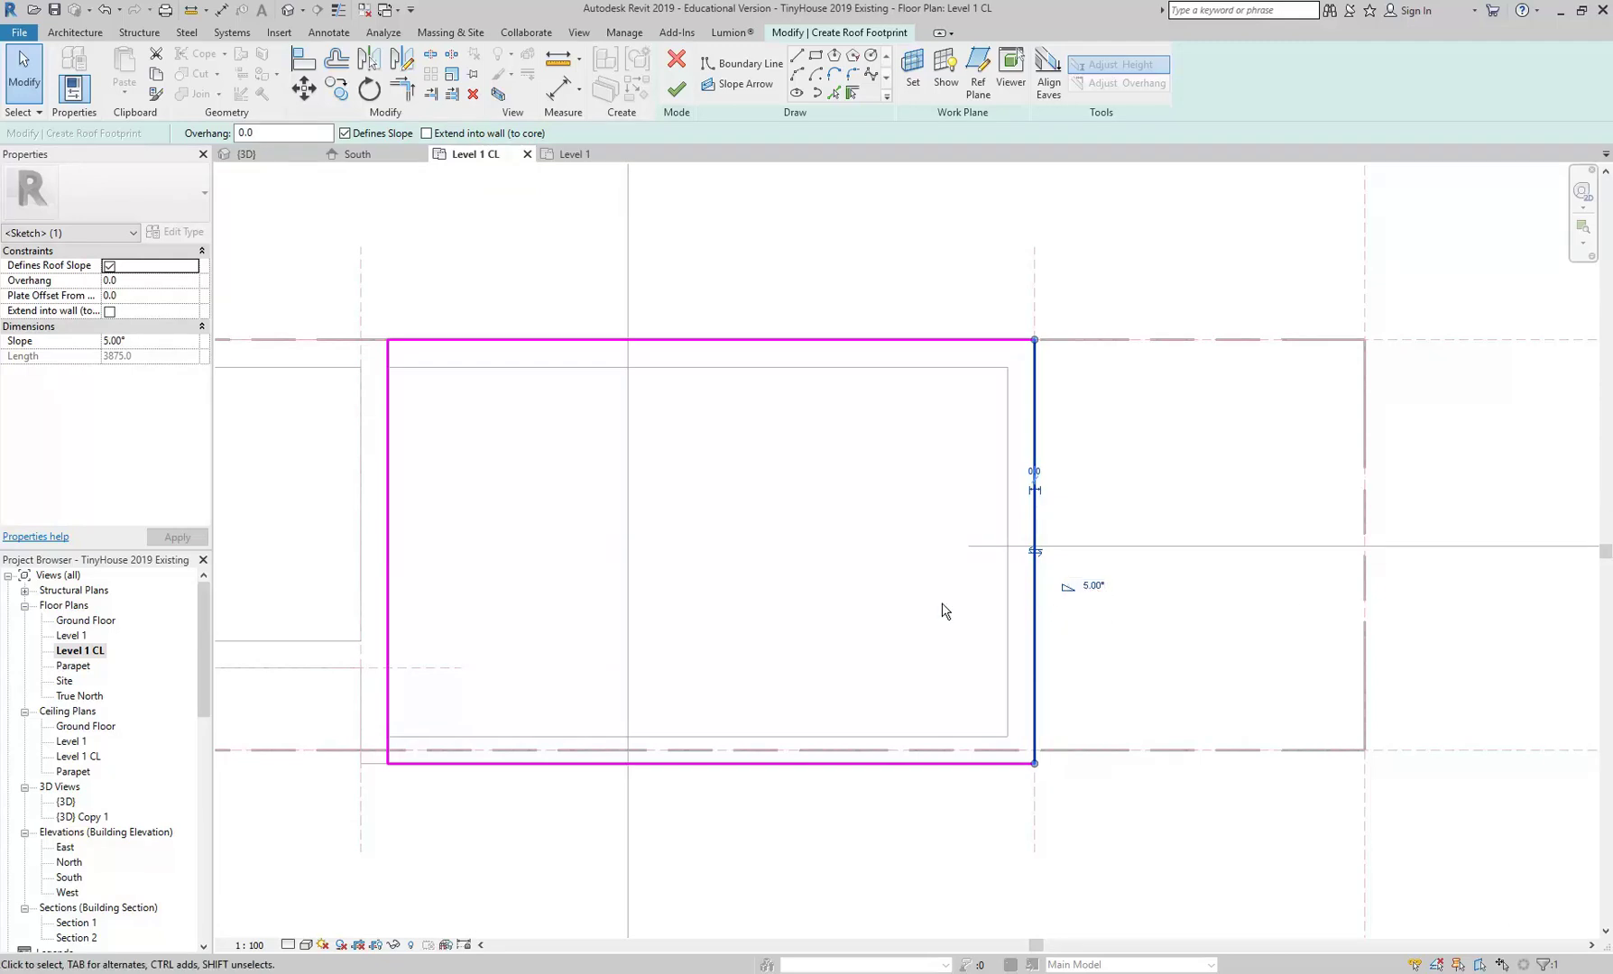
click(1174, 662)
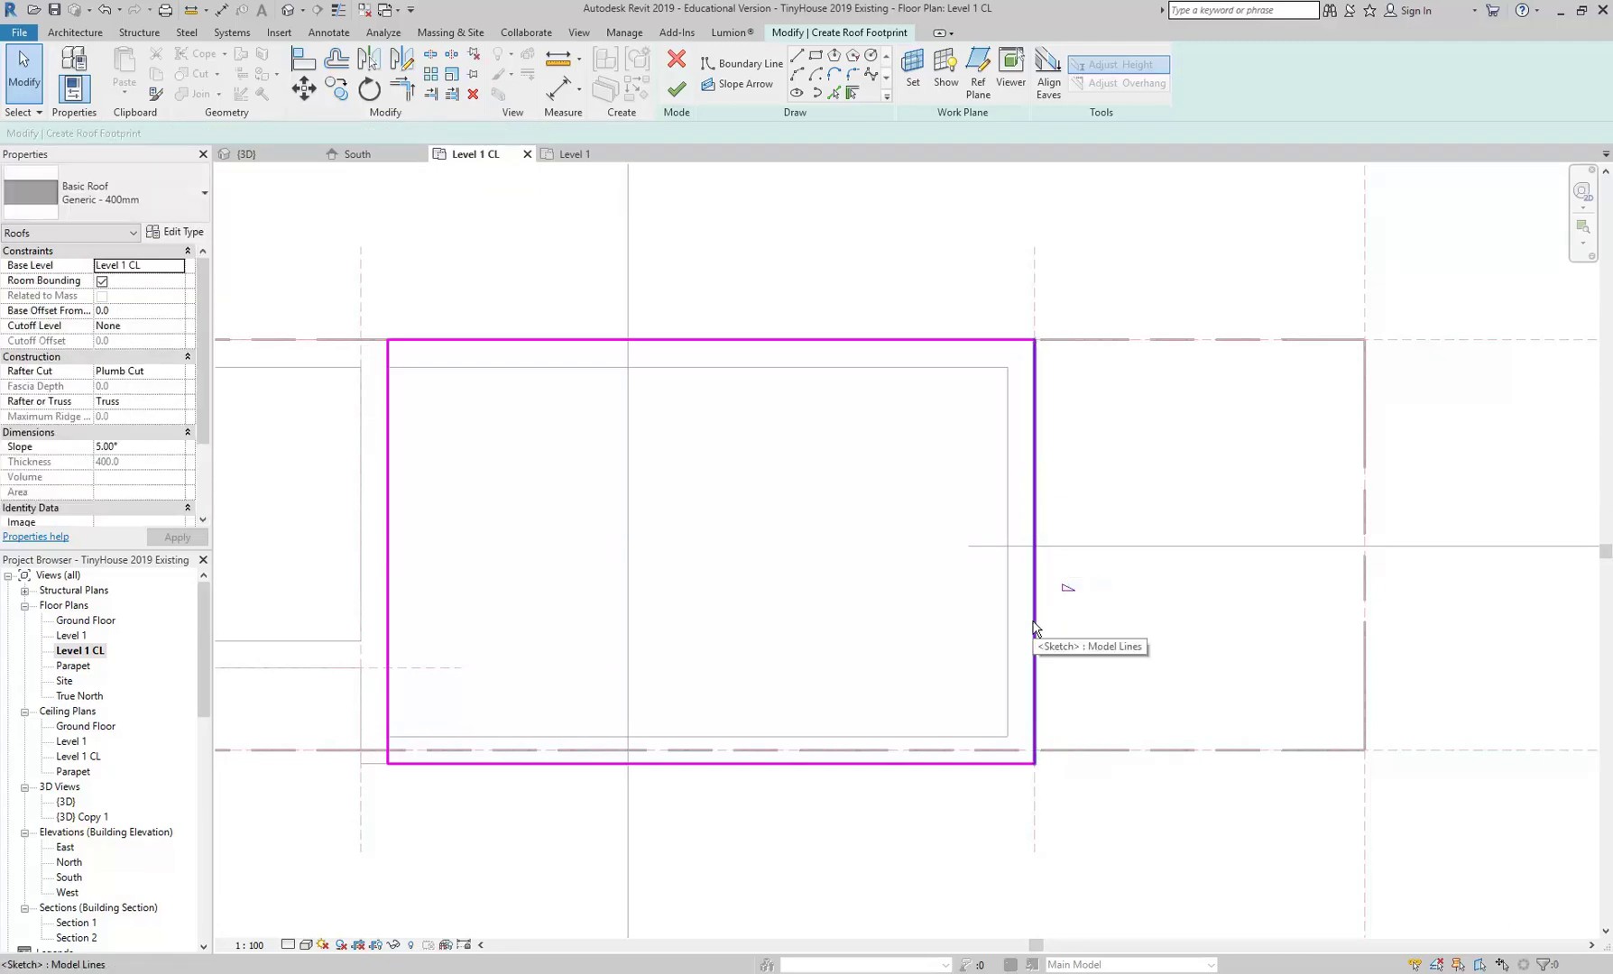
click(1034, 595)
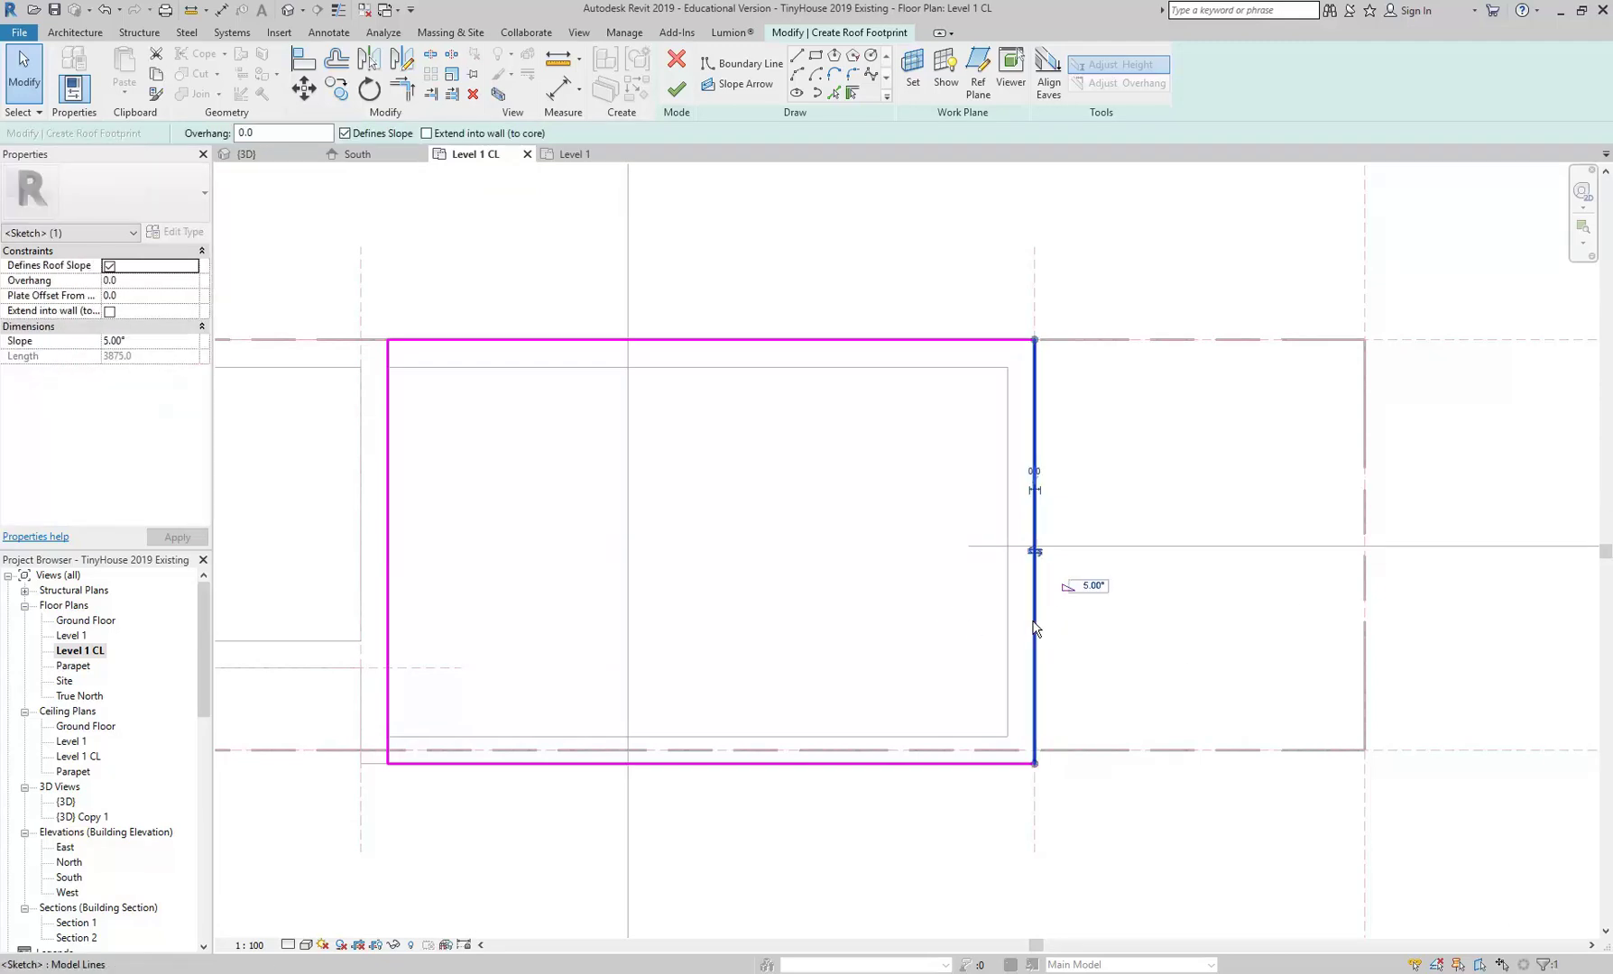
click(1092, 586)
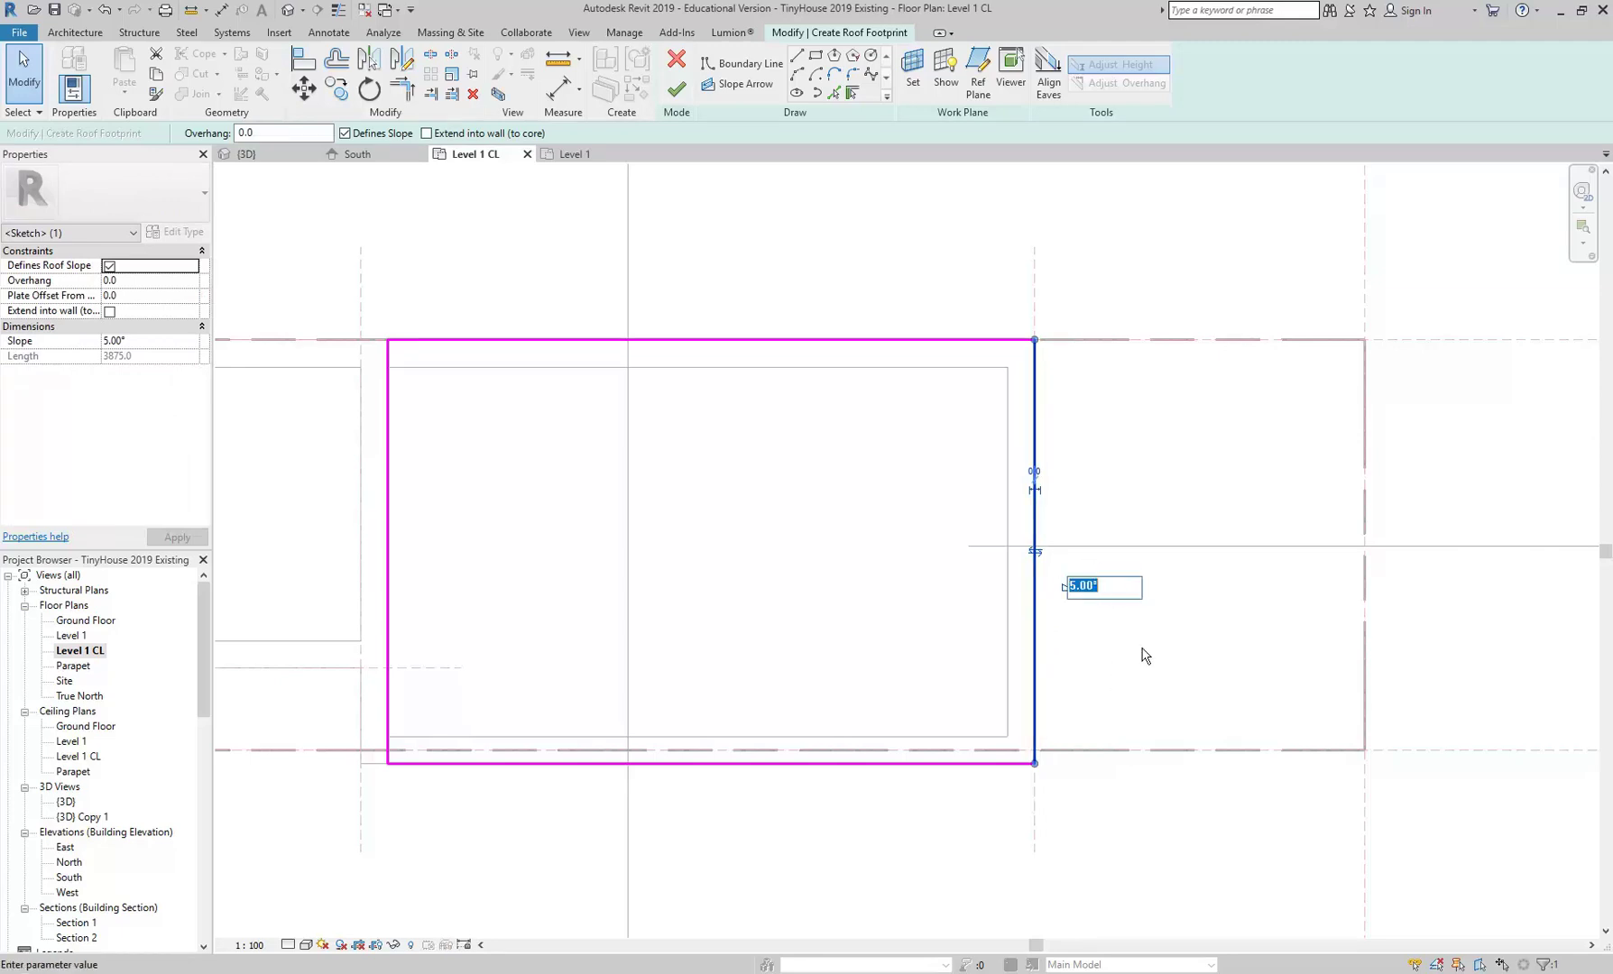
click(1146, 655)
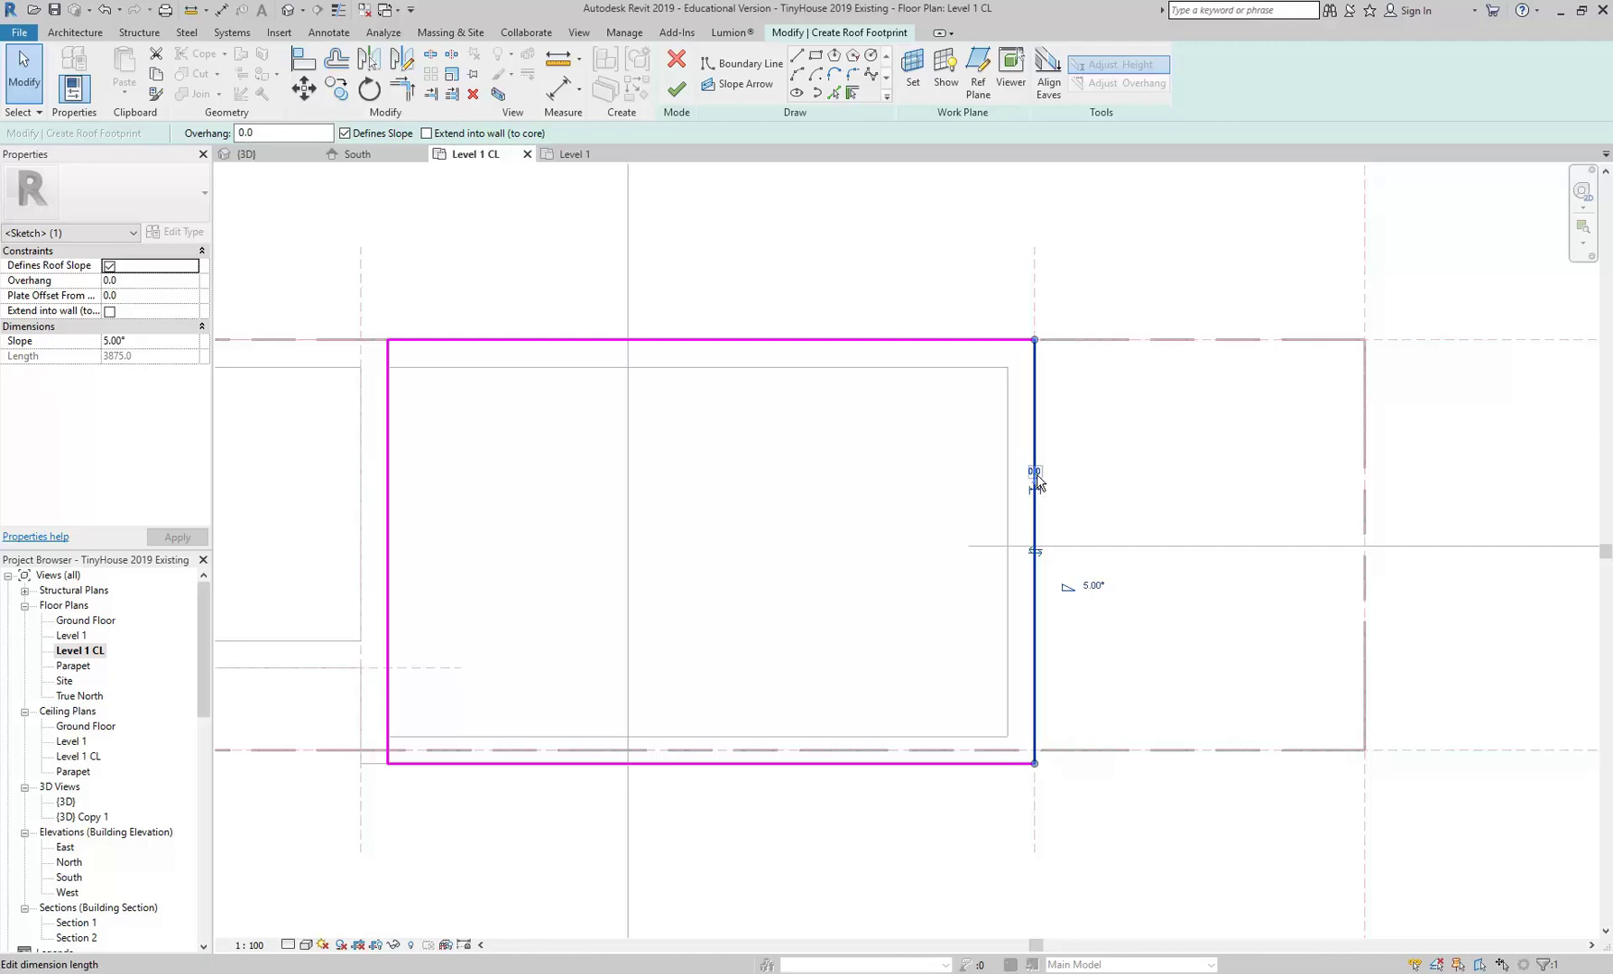
Set the right edge's overhang to 200 and bring the setout dimensions PDF forward
click(1035, 475)
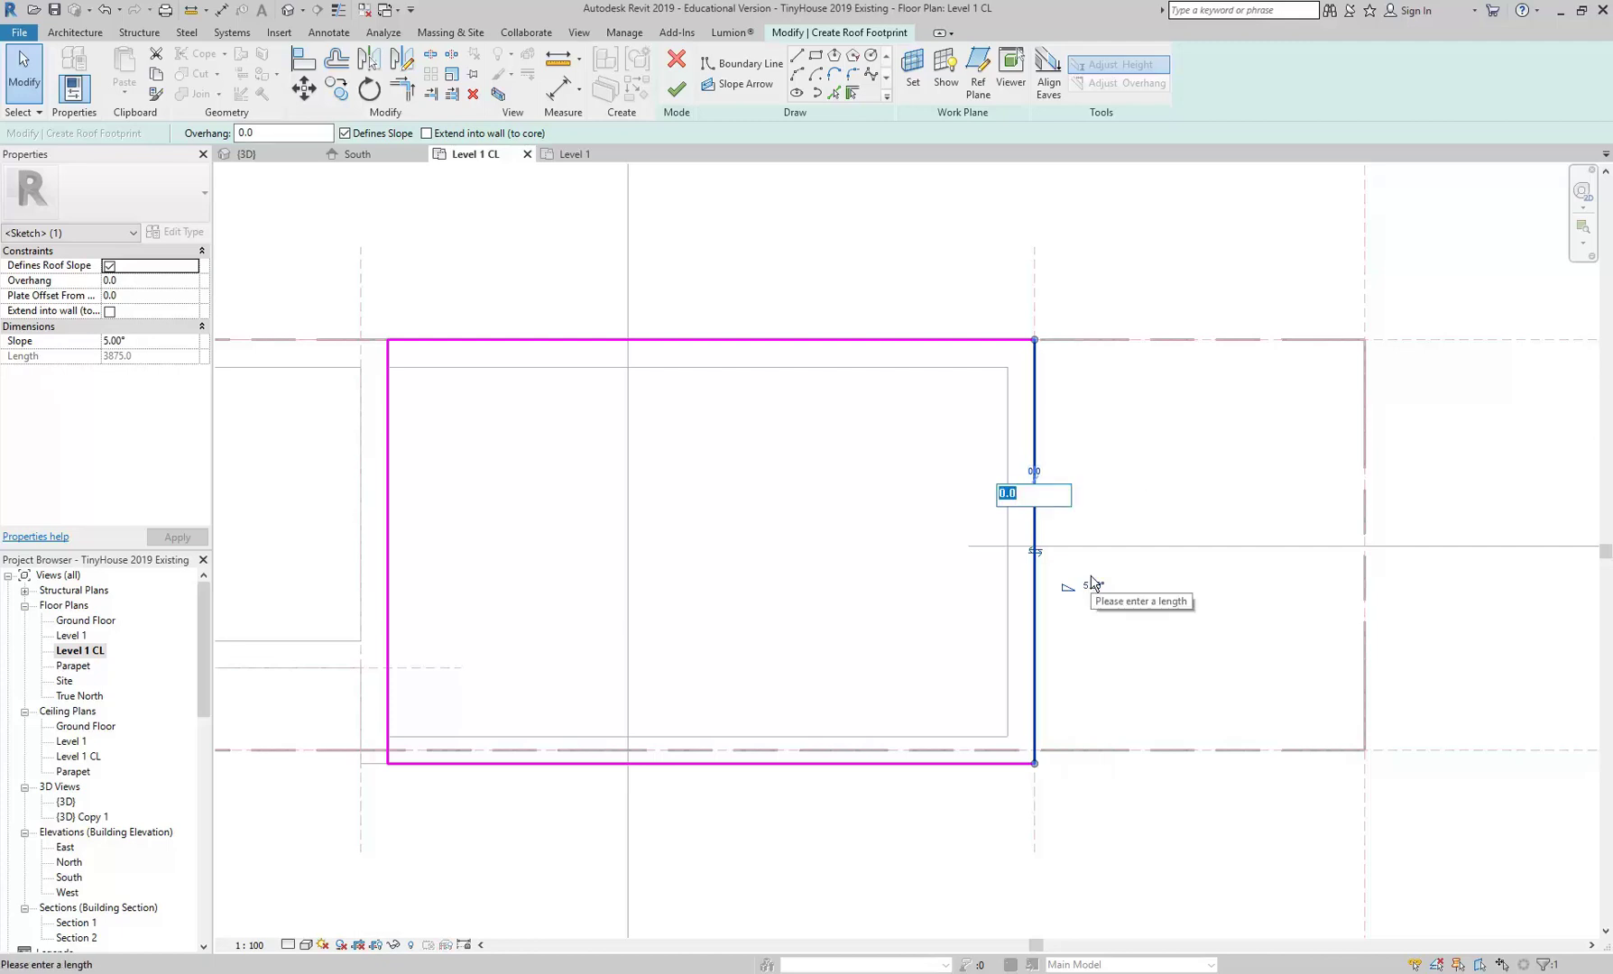
text(200)
key(Return)
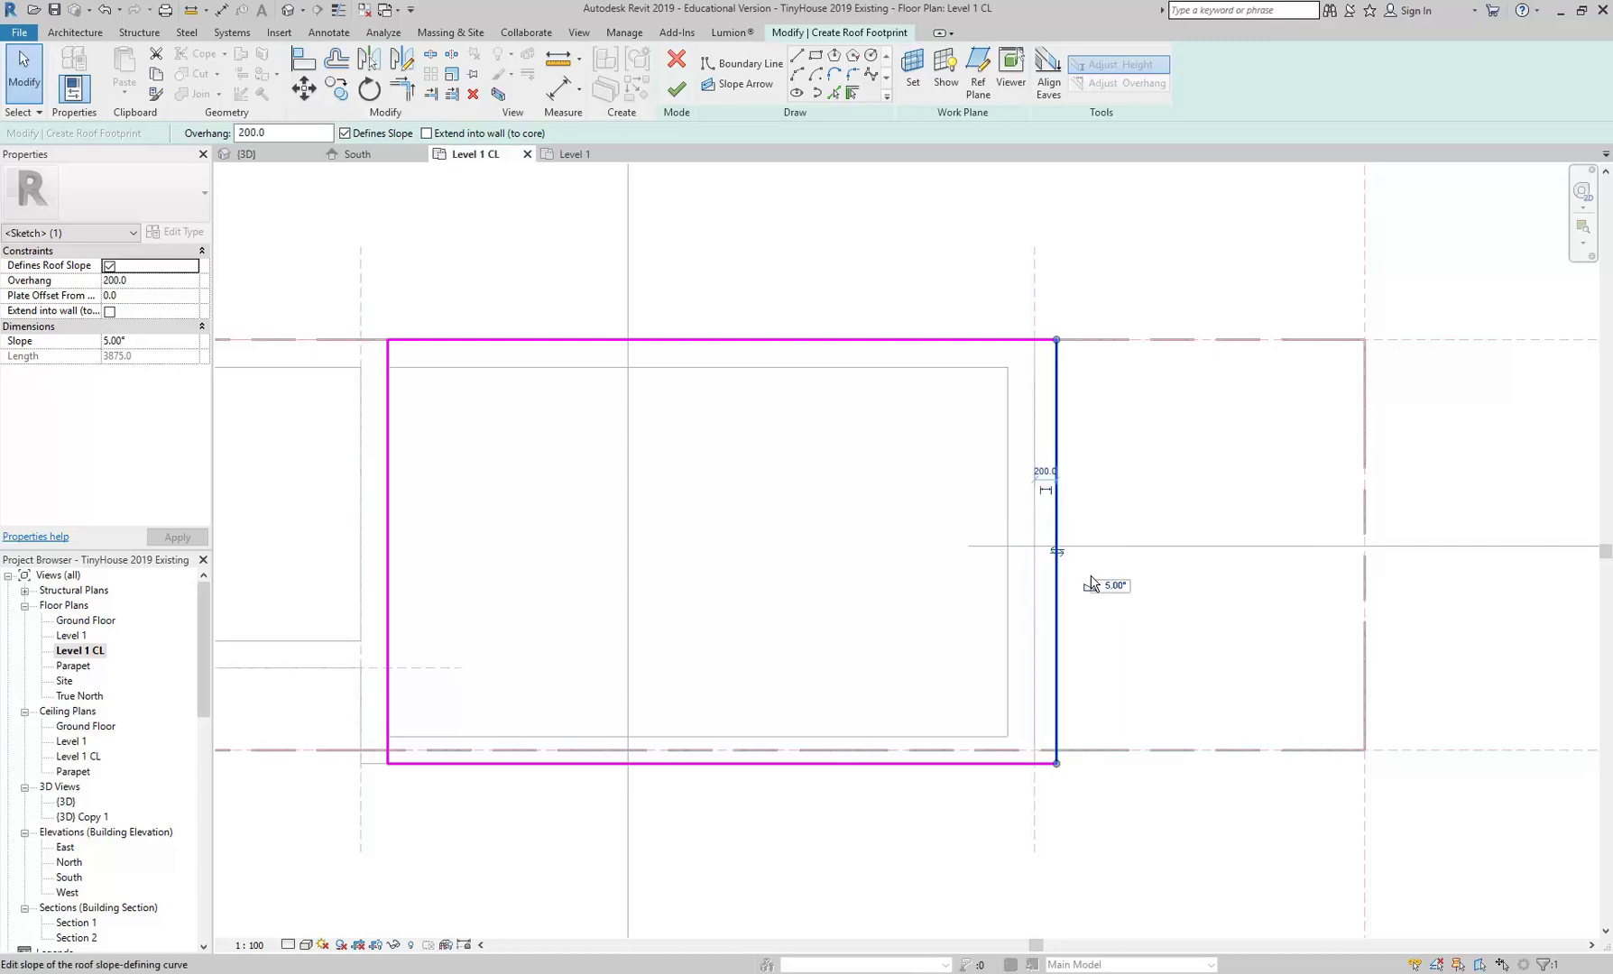
click(823, 583)
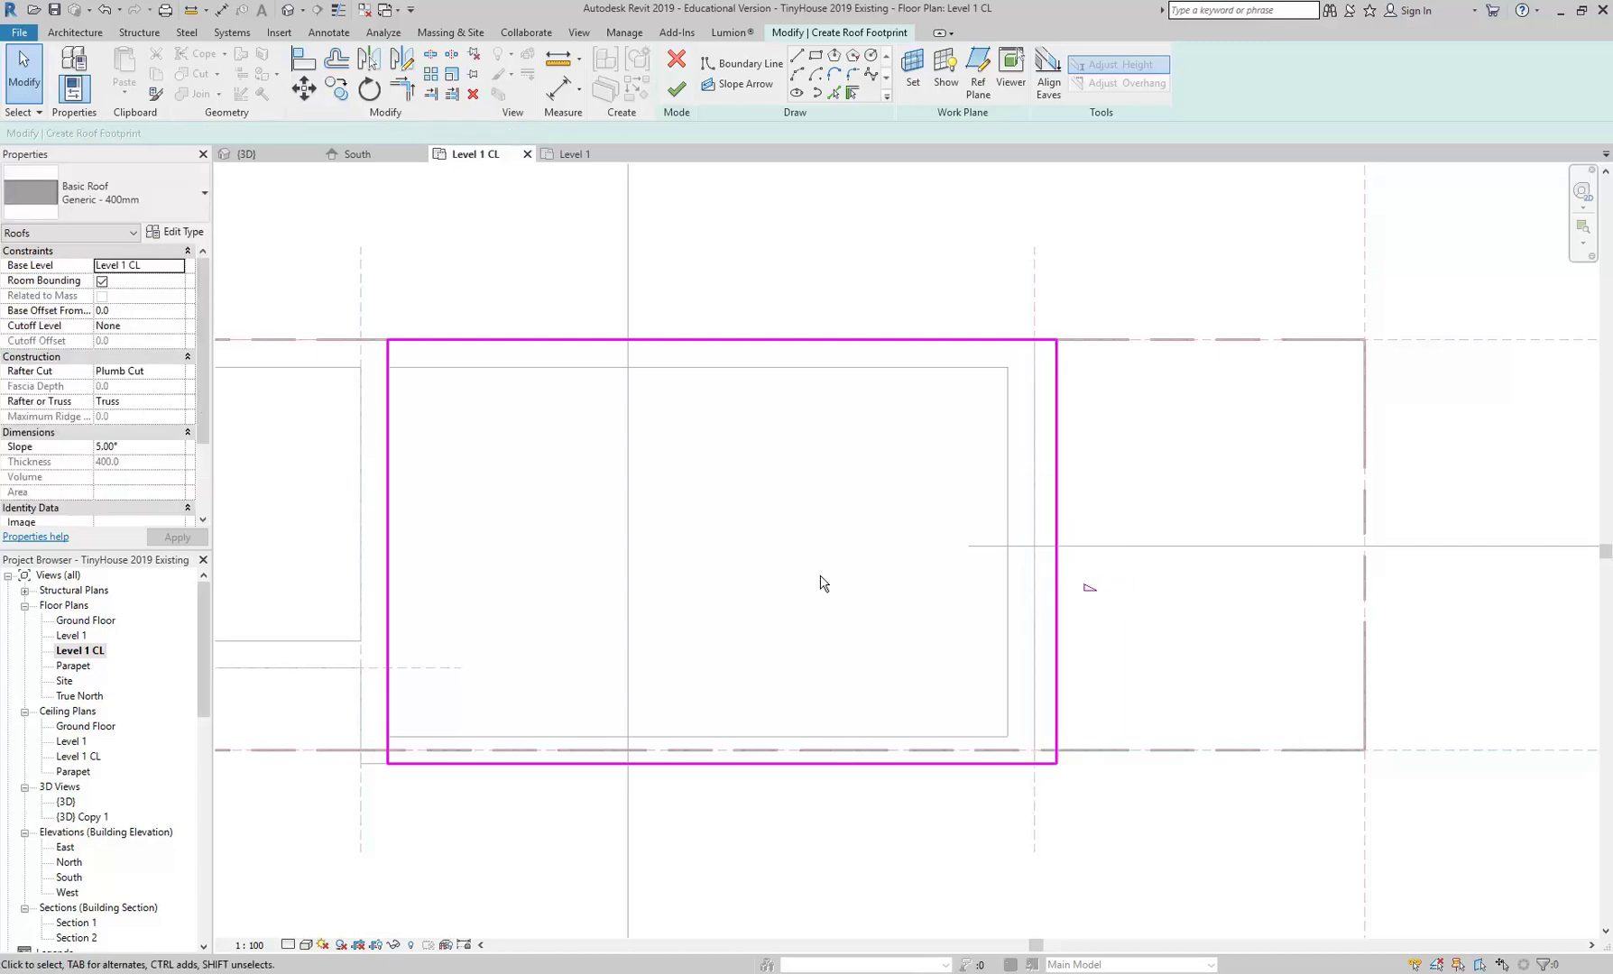
key(alt+Tab)
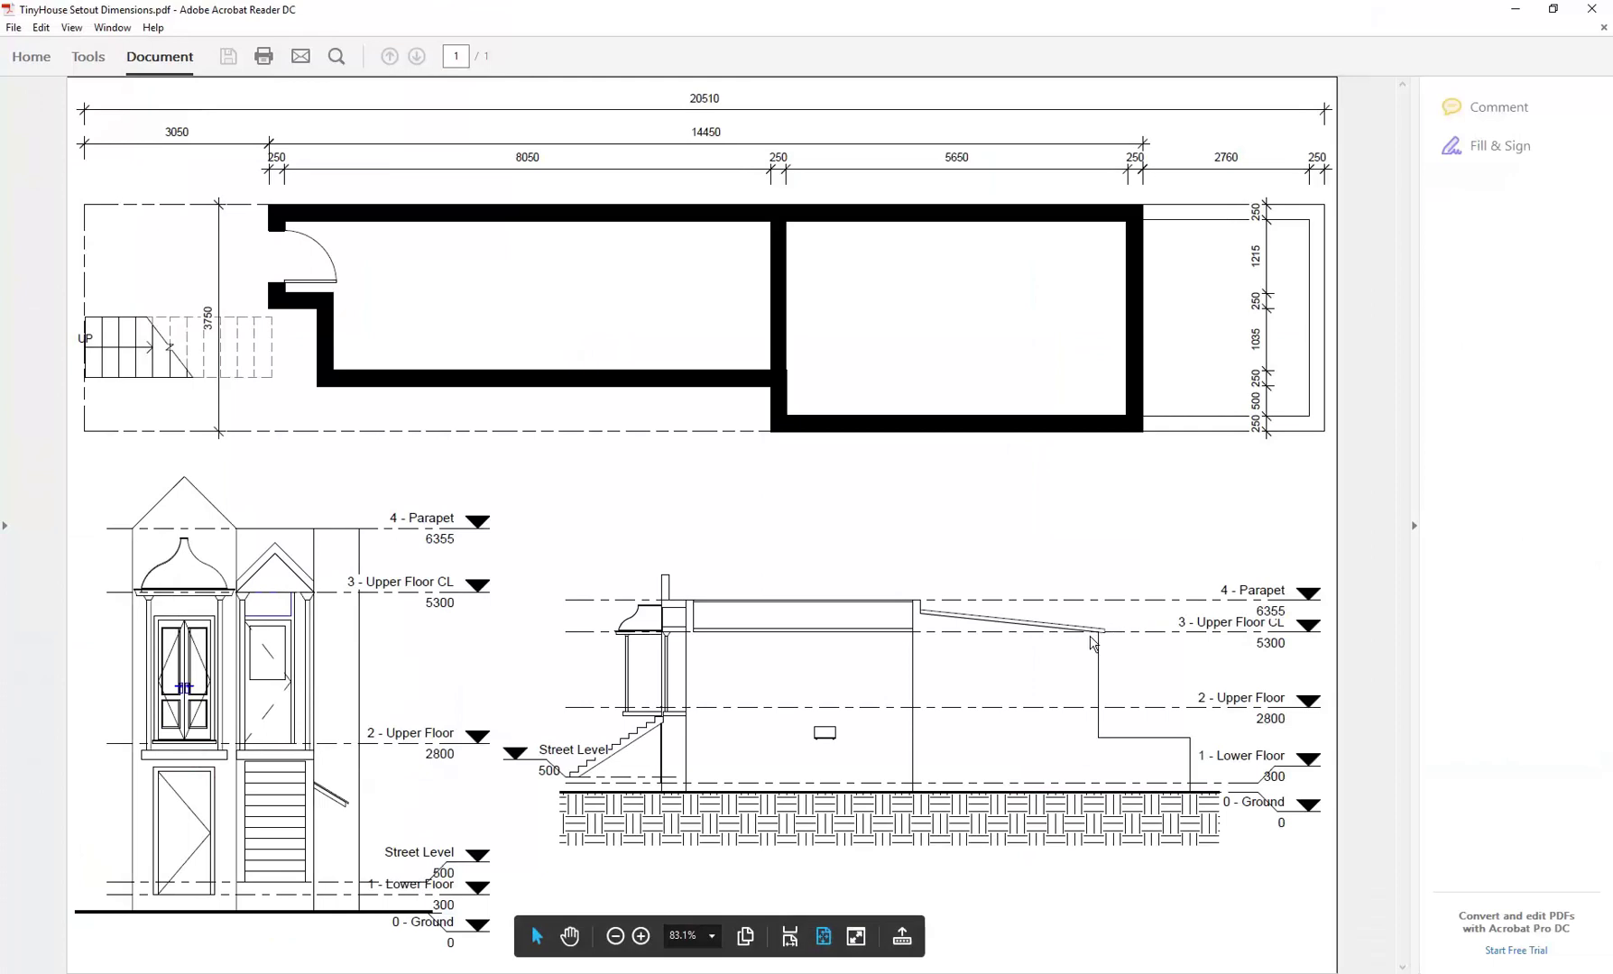
Minimize the setout PDF to return to the Revit roof footprint sketch
click(1515, 9)
scroll(799, 456, down, 3)
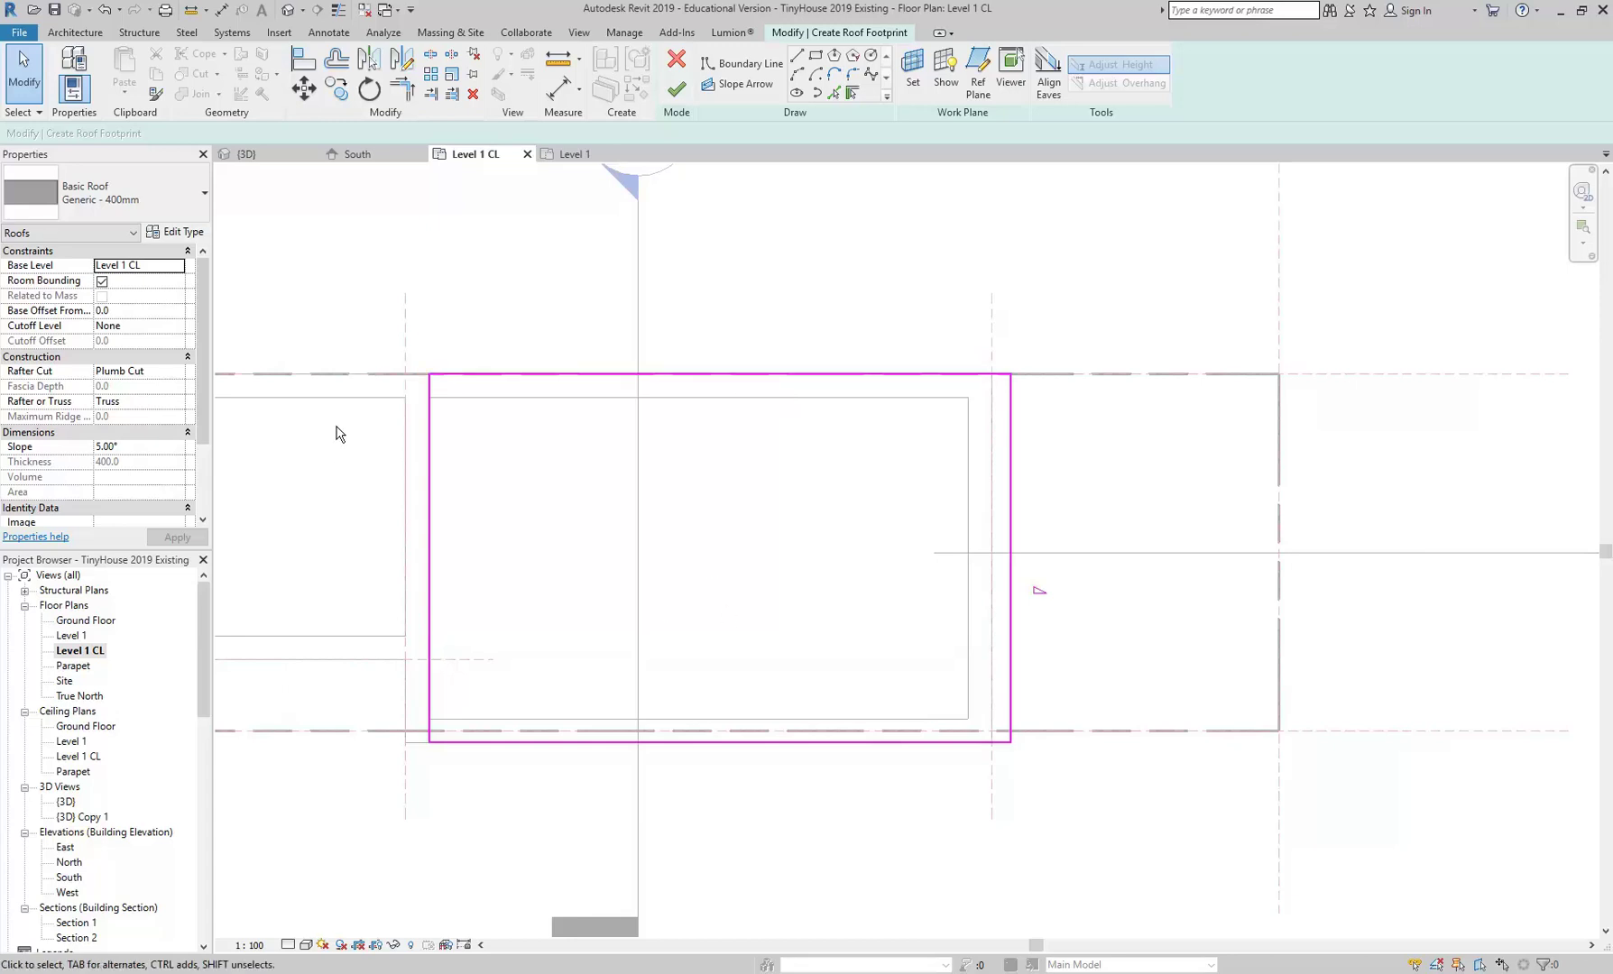
middle_drag(368, 339, 386, 332)
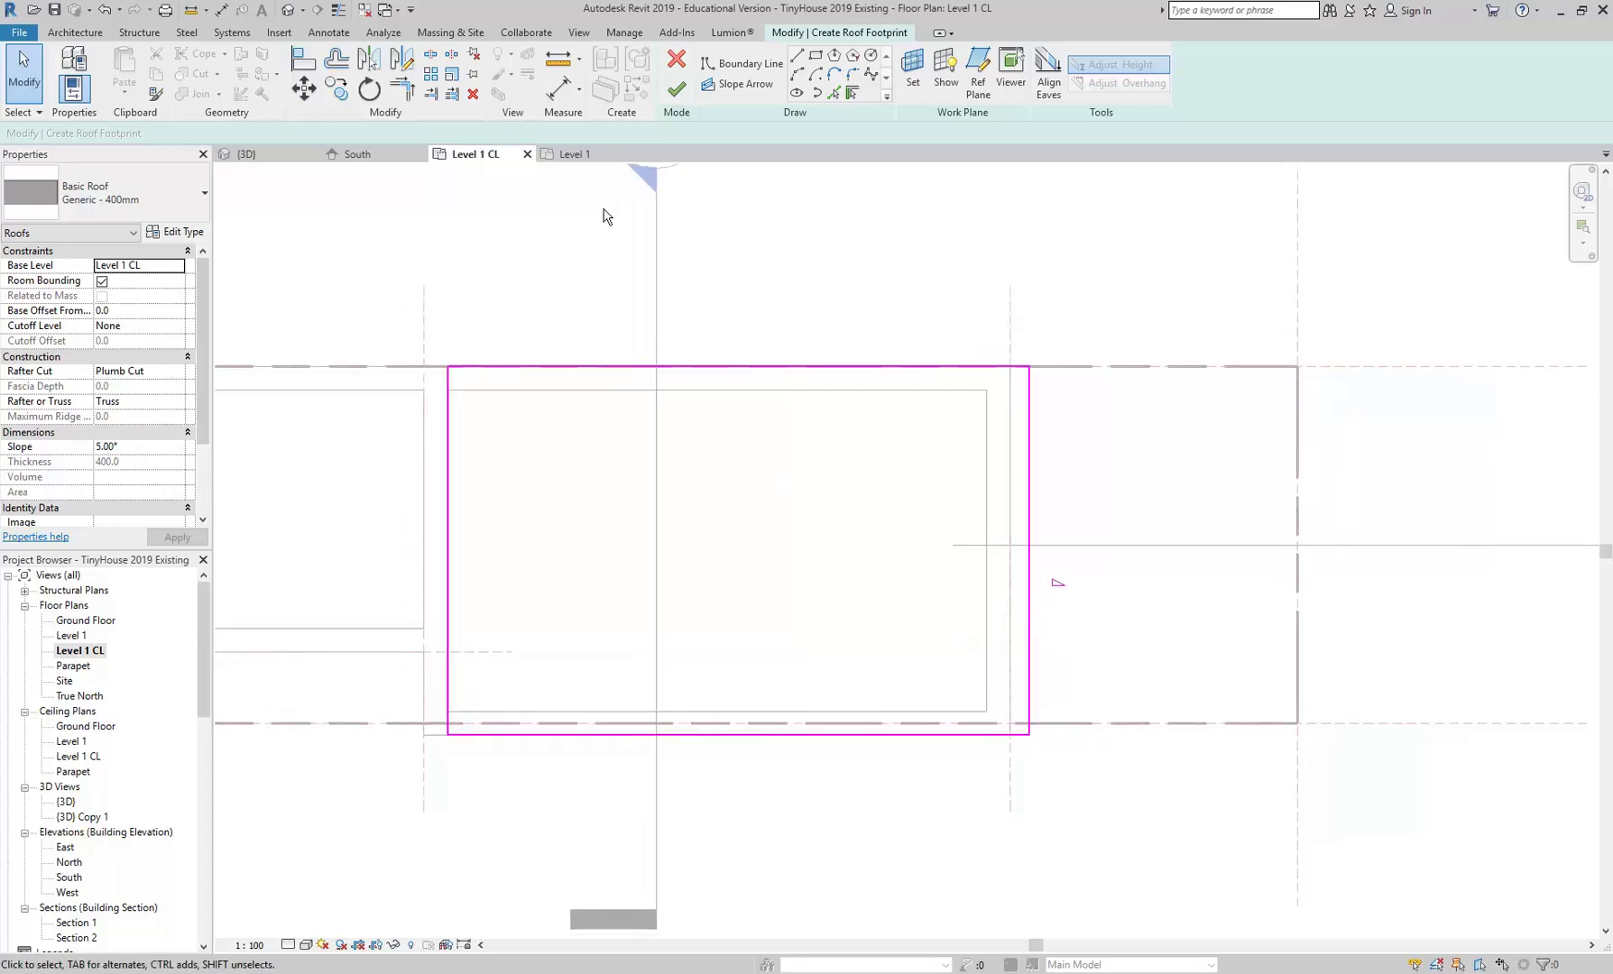
click(677, 88)
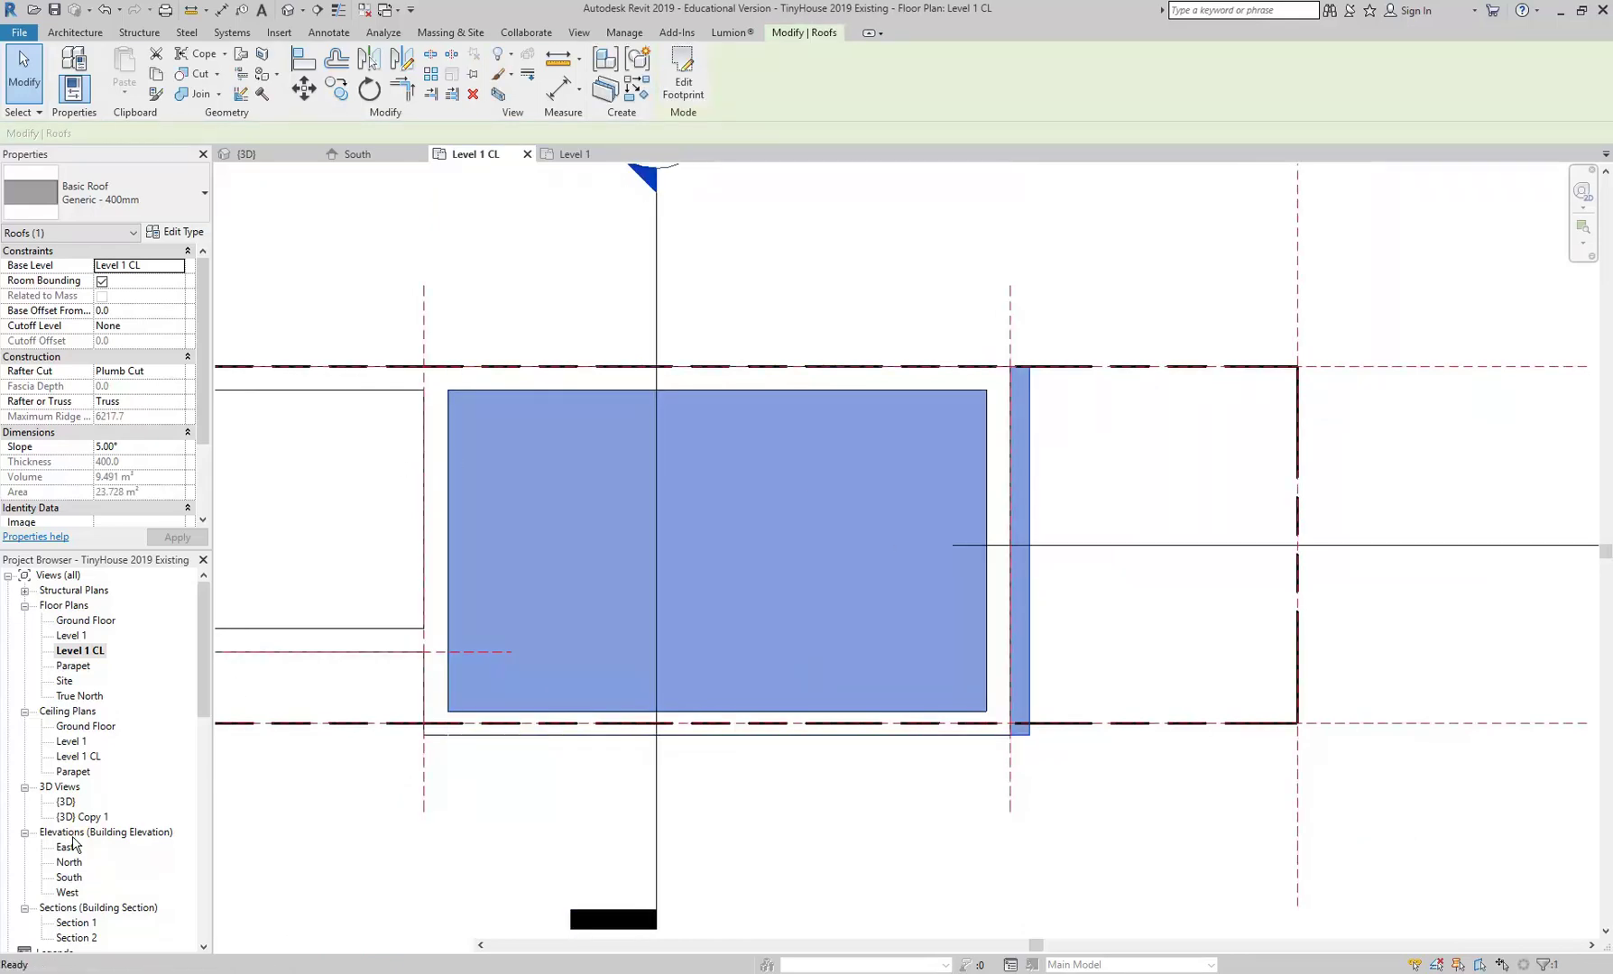
double_click(66, 801)
shift+middle_drag(830, 553, 790, 648)
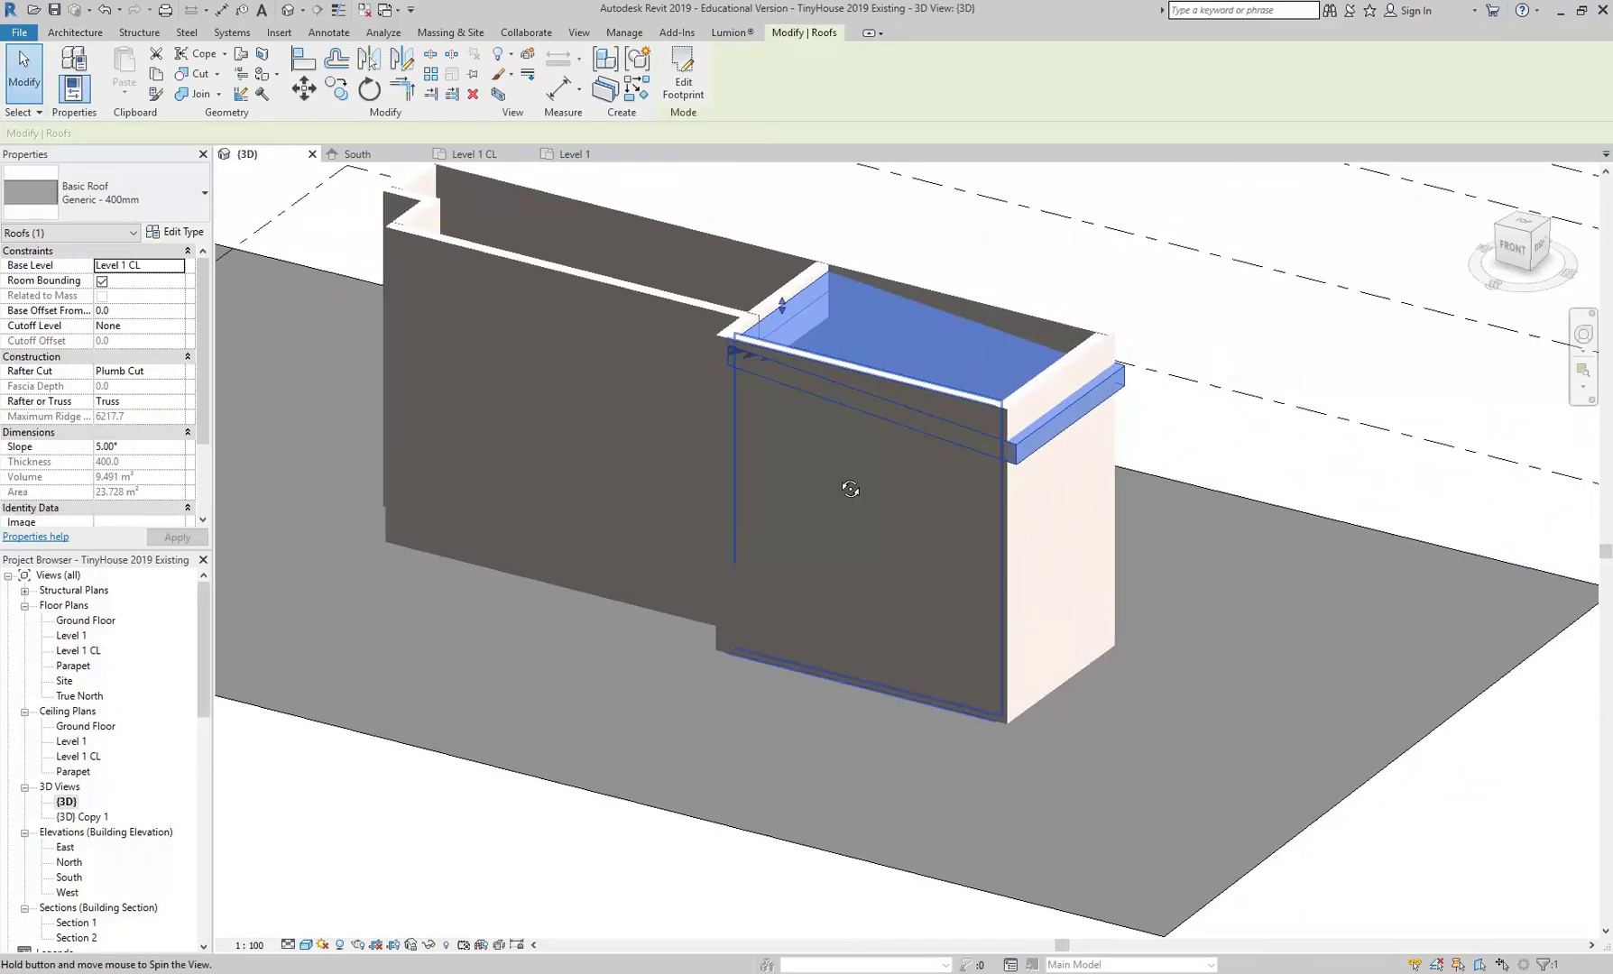
scroll(765, 298, up, 4)
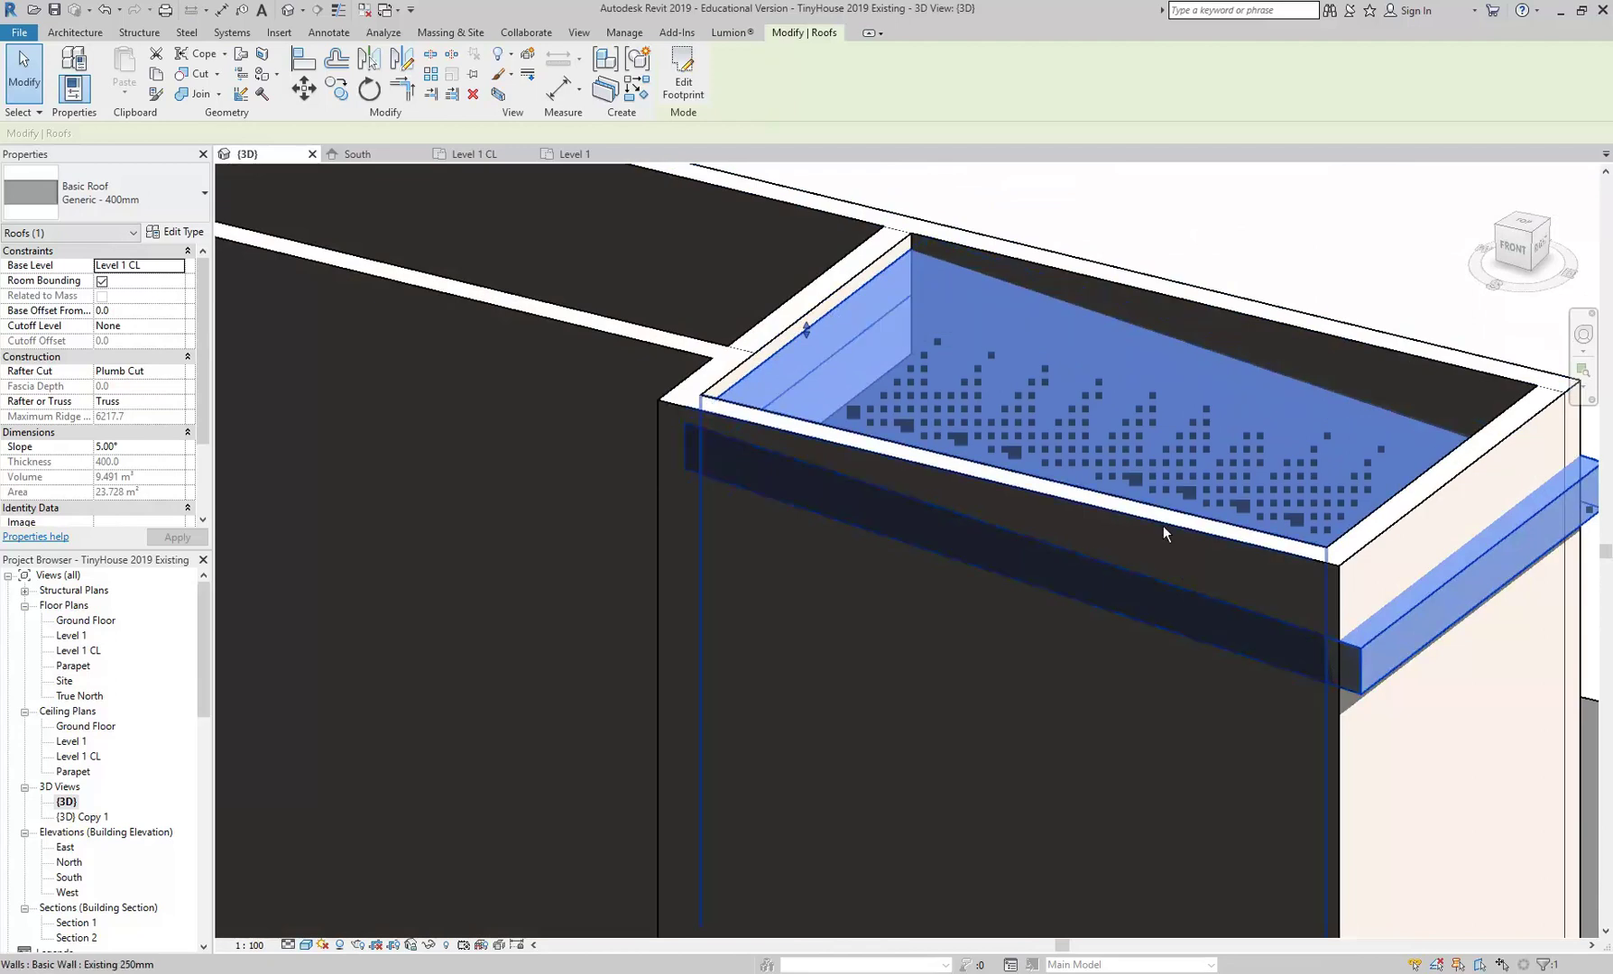
scroll(1137, 515, down, 2)
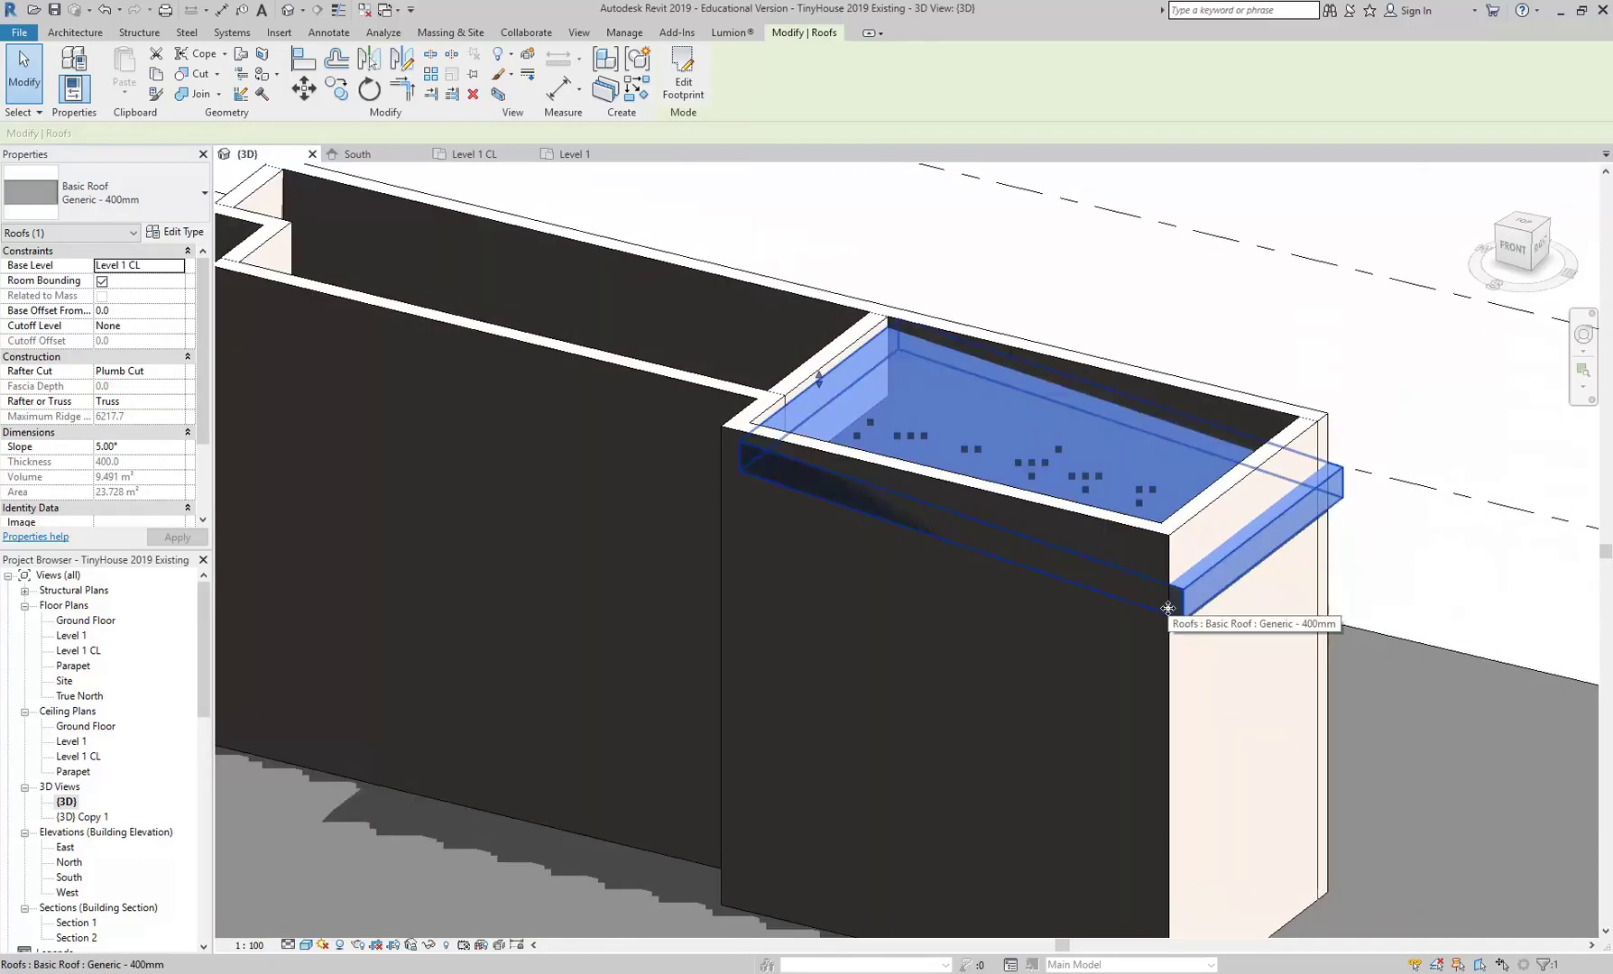
scroll(1167, 608, down, 3)
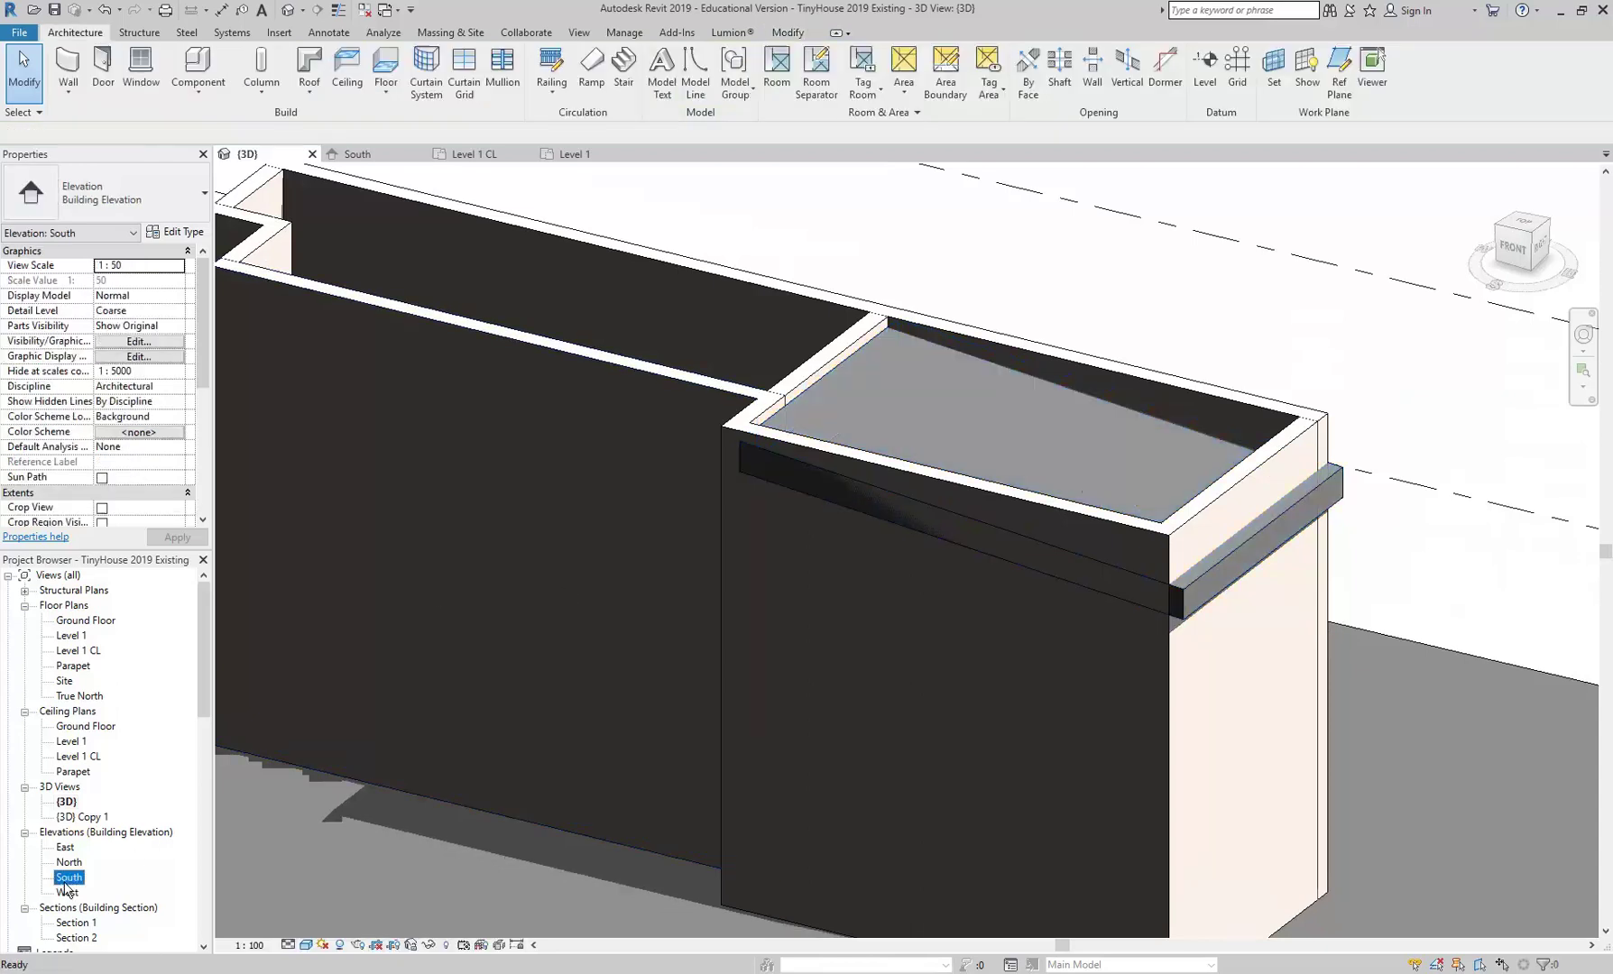
Open the South elevation and zoom around the 5° Generic 400mm roof and its low eave
double_click(68, 878)
scroll(1078, 491, up, 5)
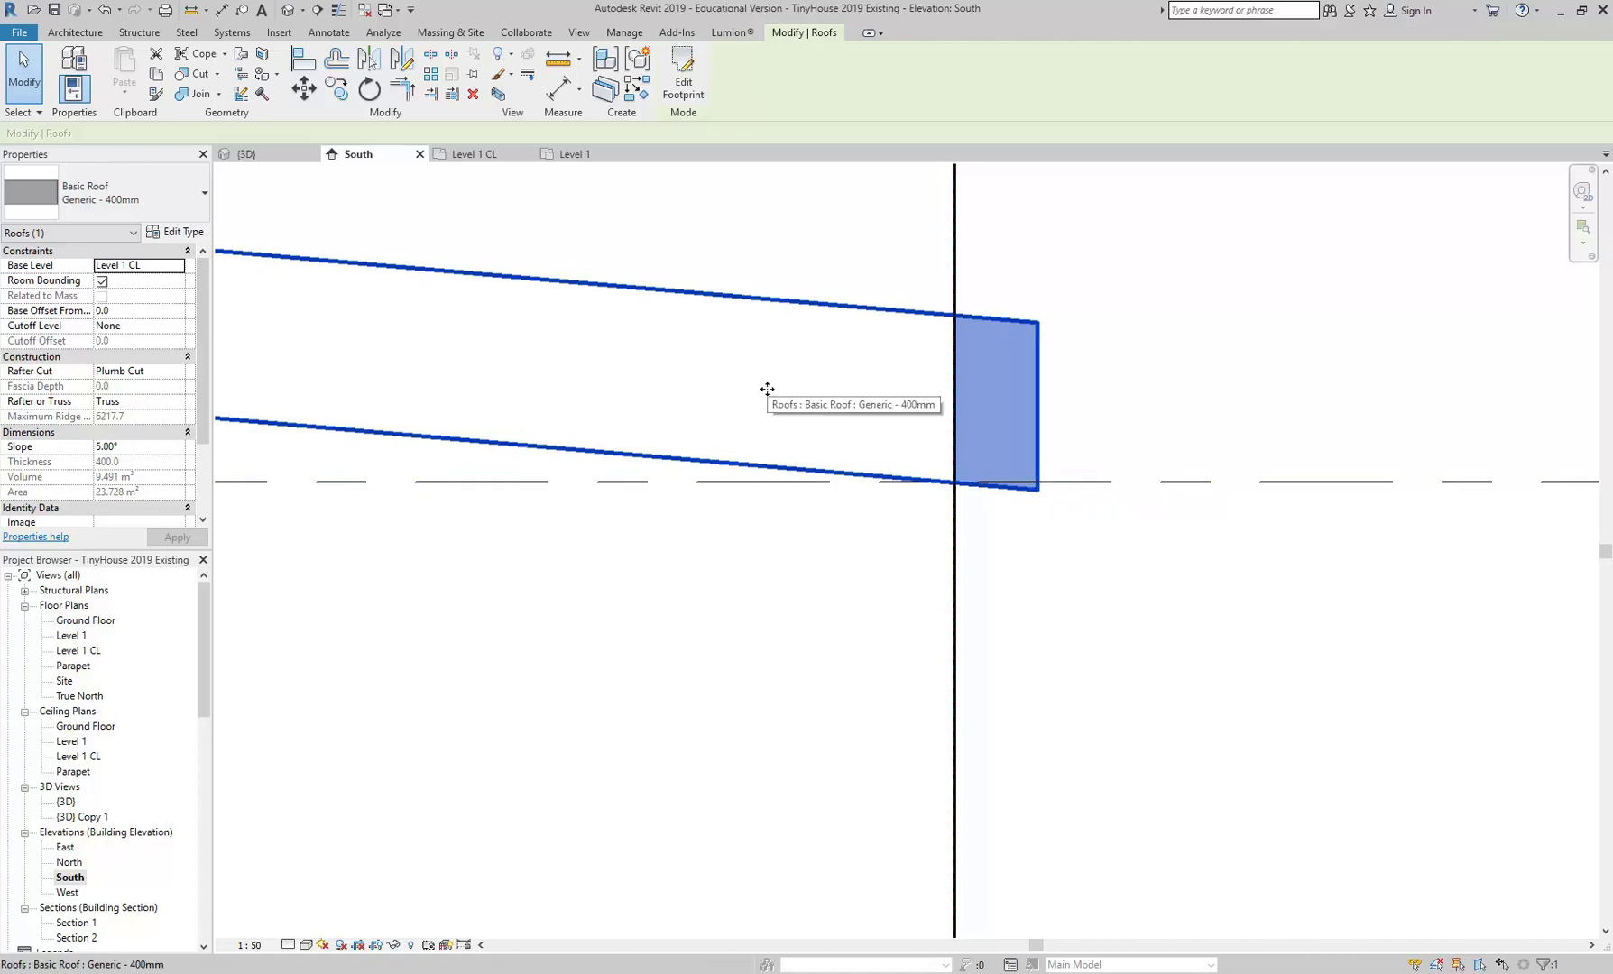
scroll(767, 389, down, 5)
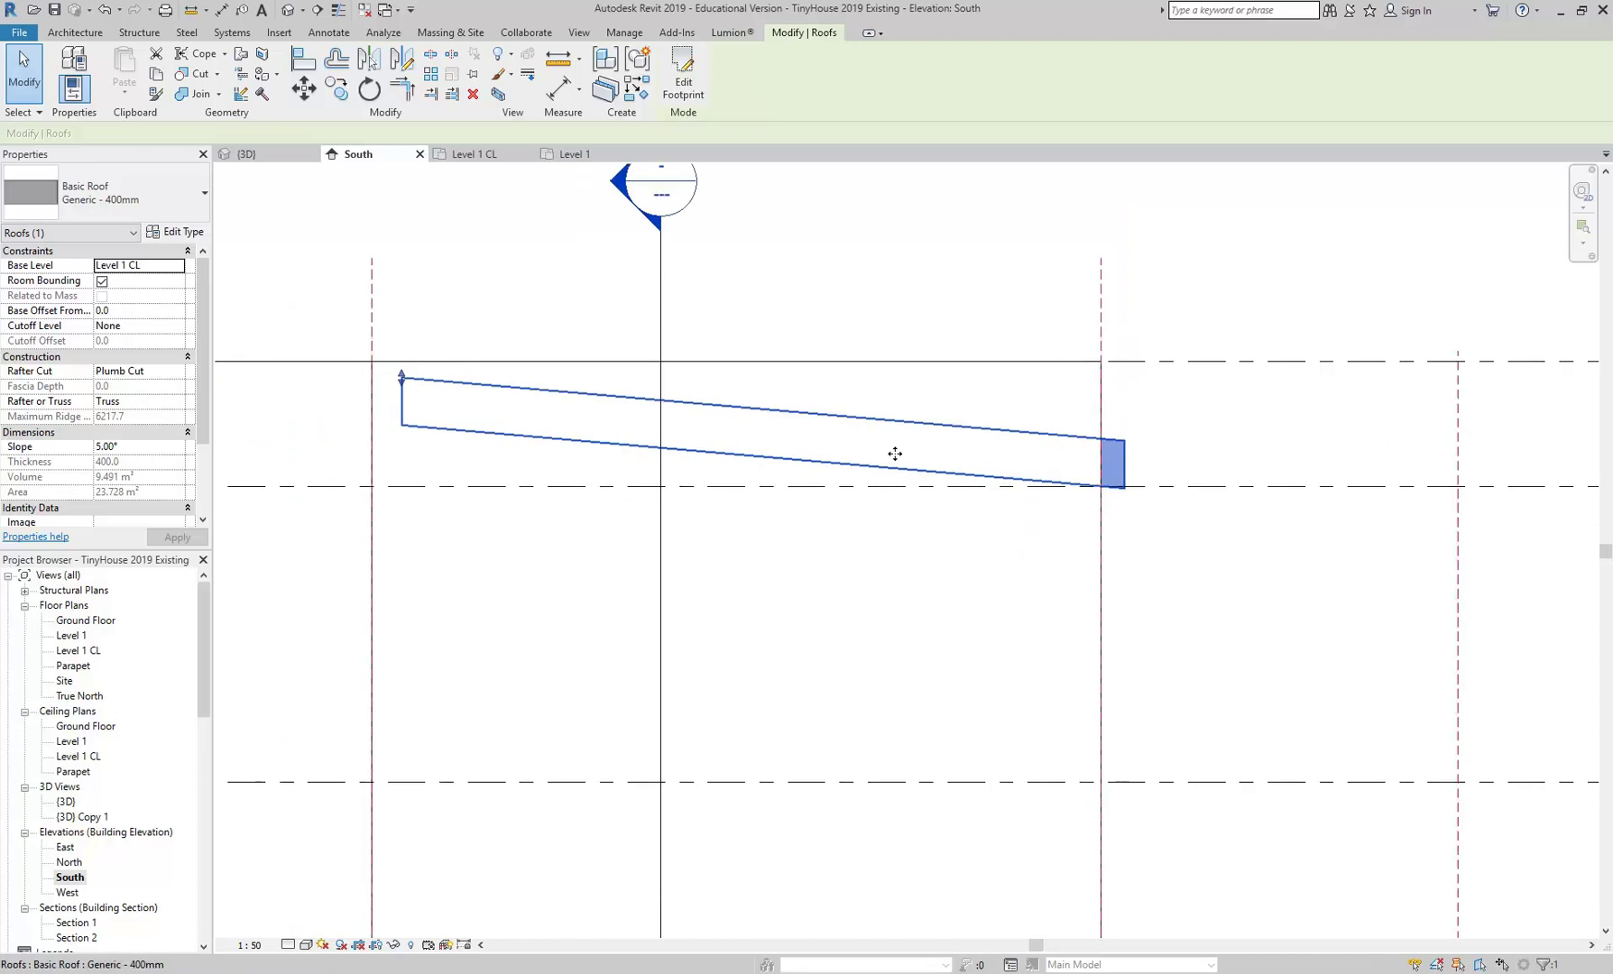
Change the roof type from Generic - 400mm to Basic Roof Generic - 125mm
click(153, 203)
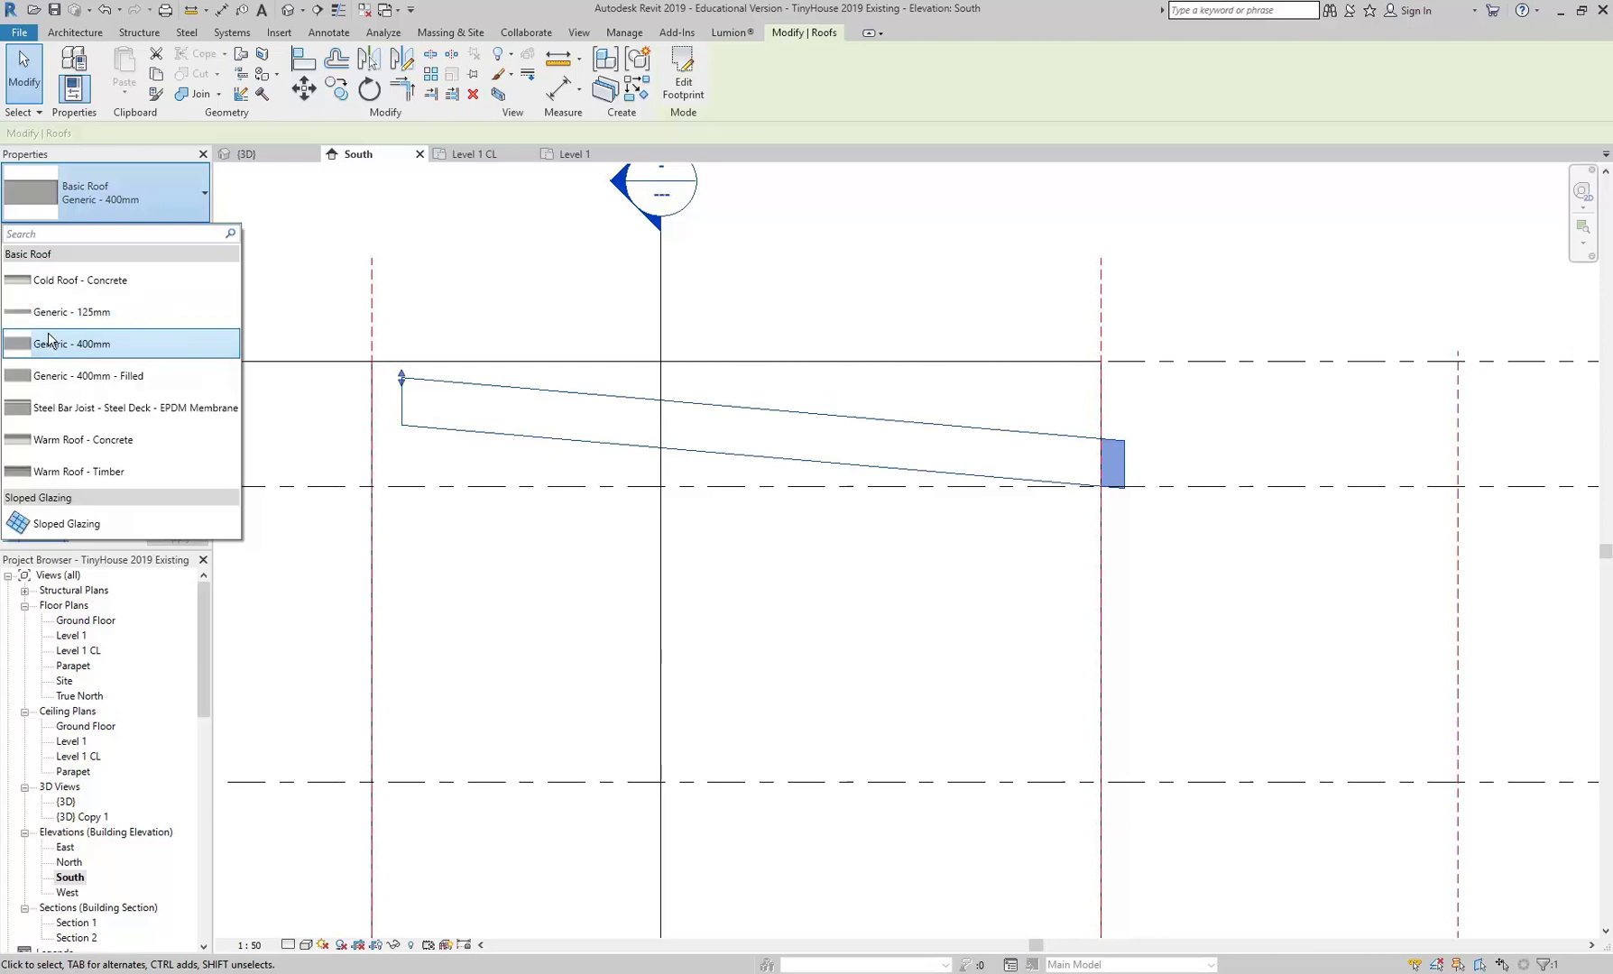
click(84, 314)
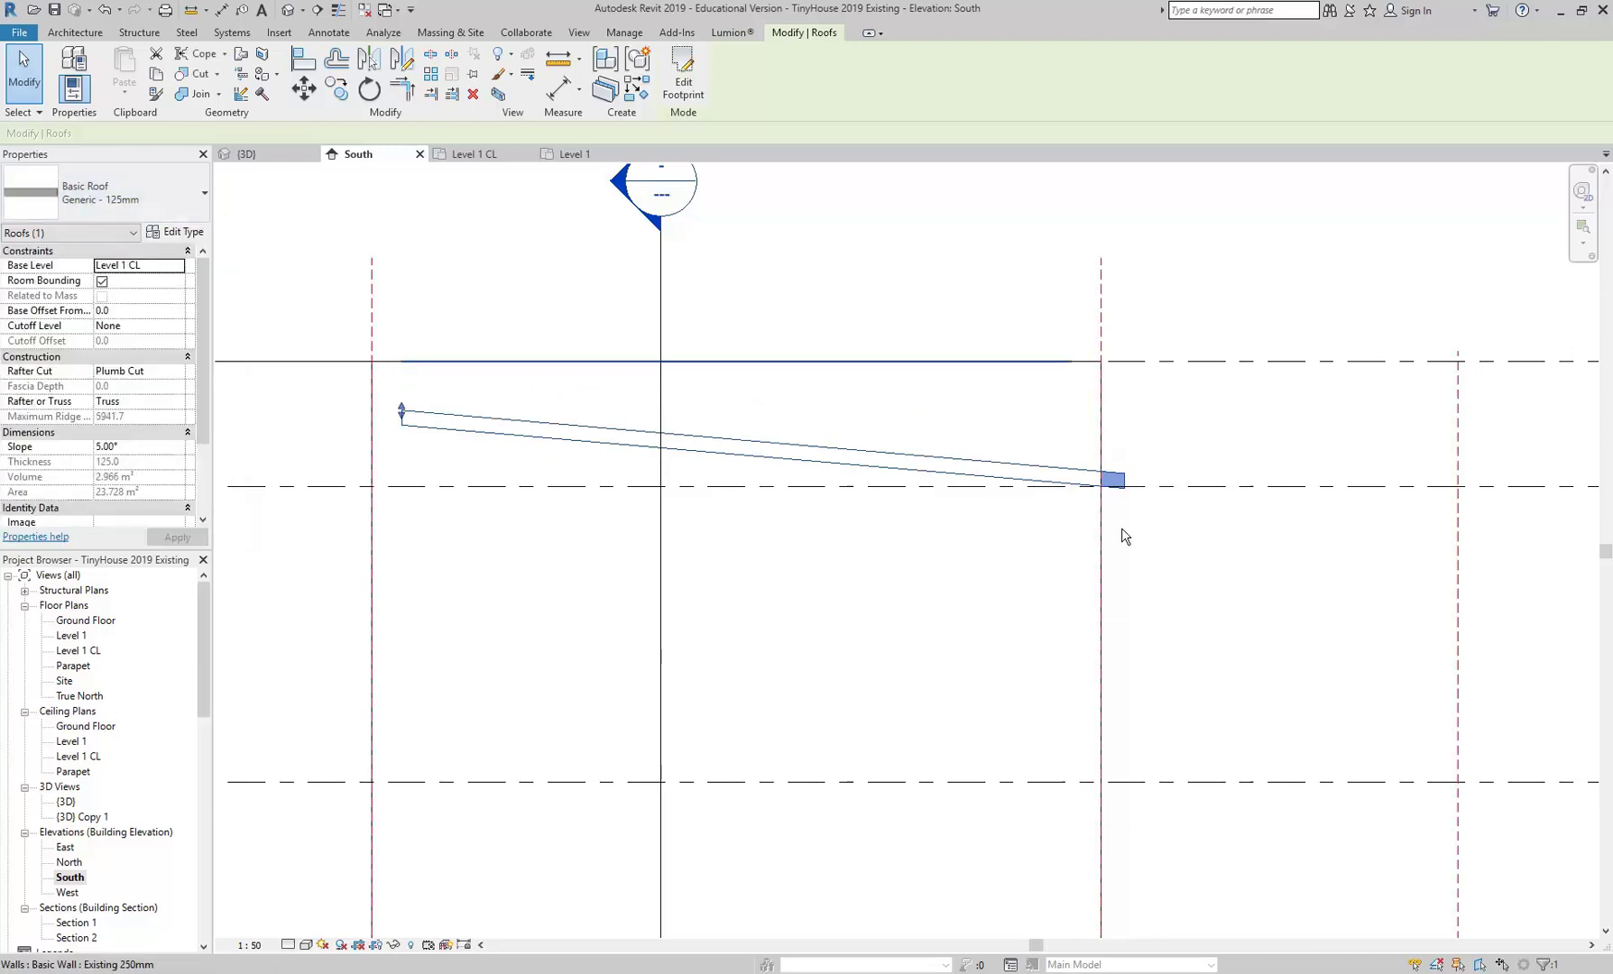
scroll(398, 351, up, 5)
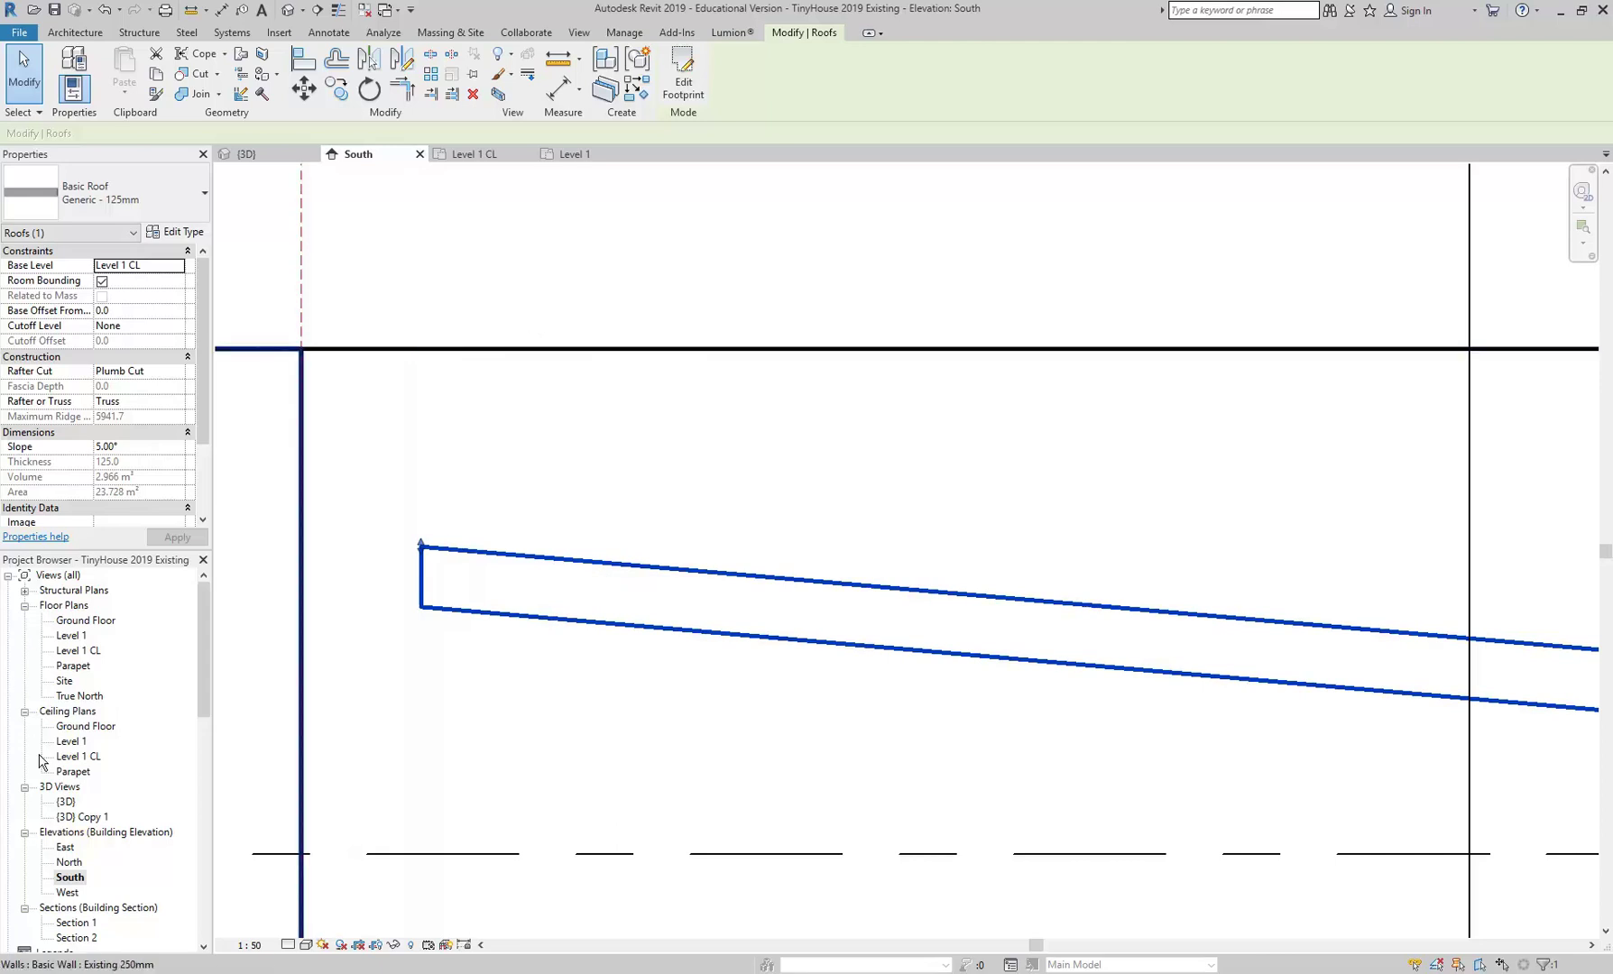
In the 3D view, try dragging the roof's shape handle upward, then undo it
double_click(66, 801)
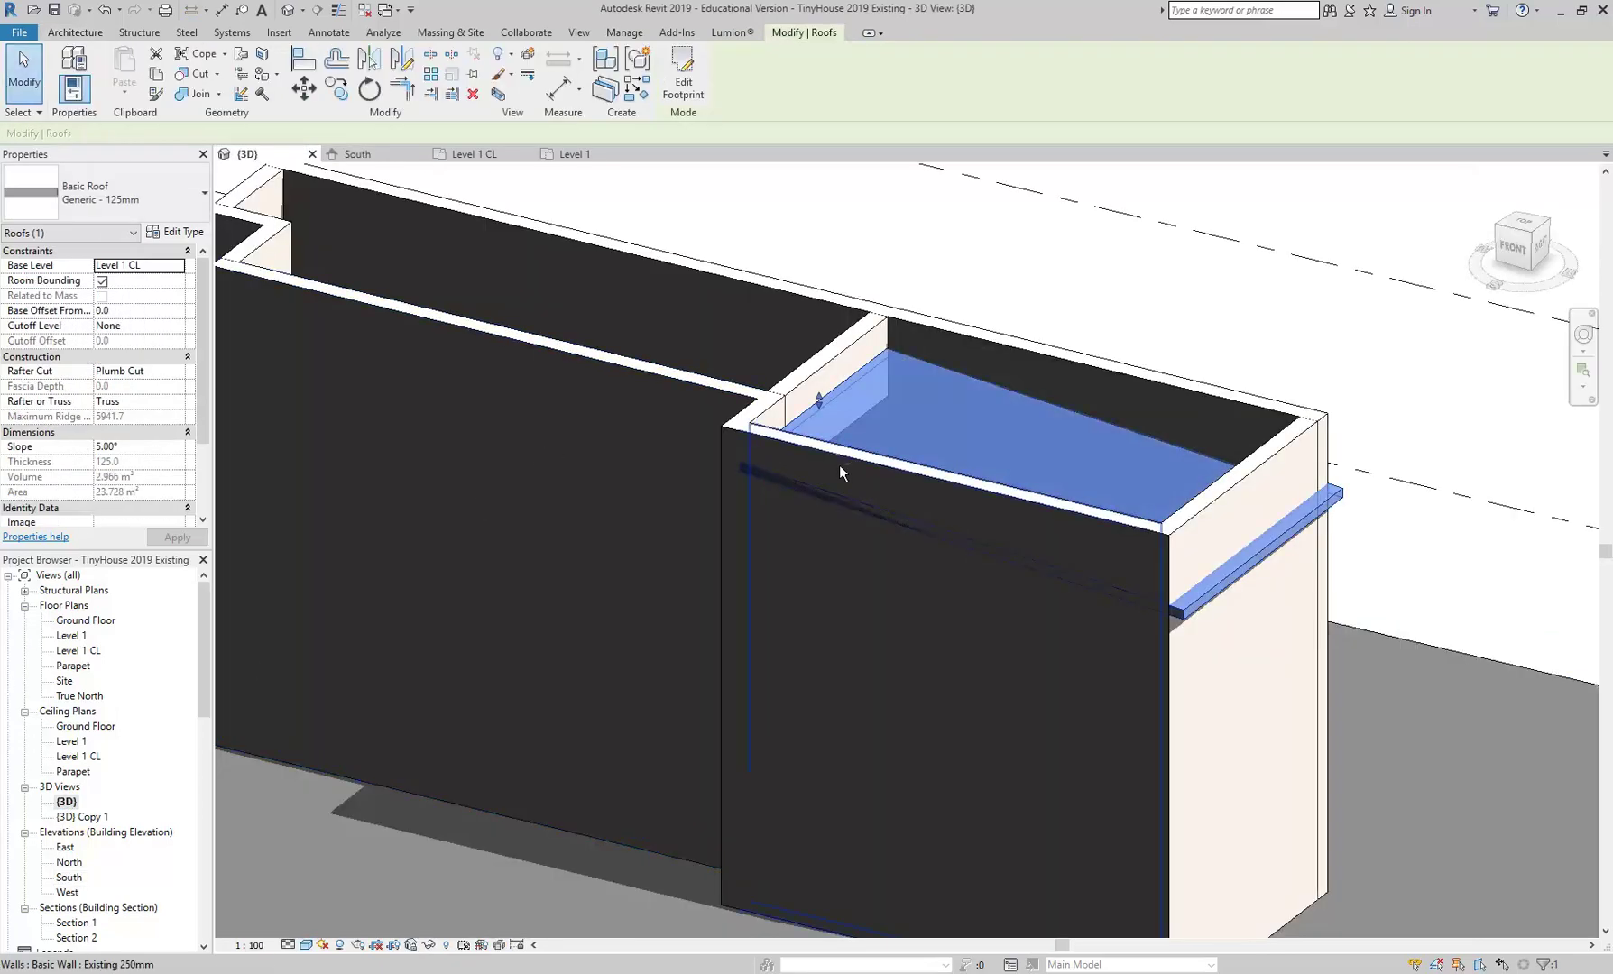
scroll(839, 465, up, 5)
scroll(850, 374, up, 3)
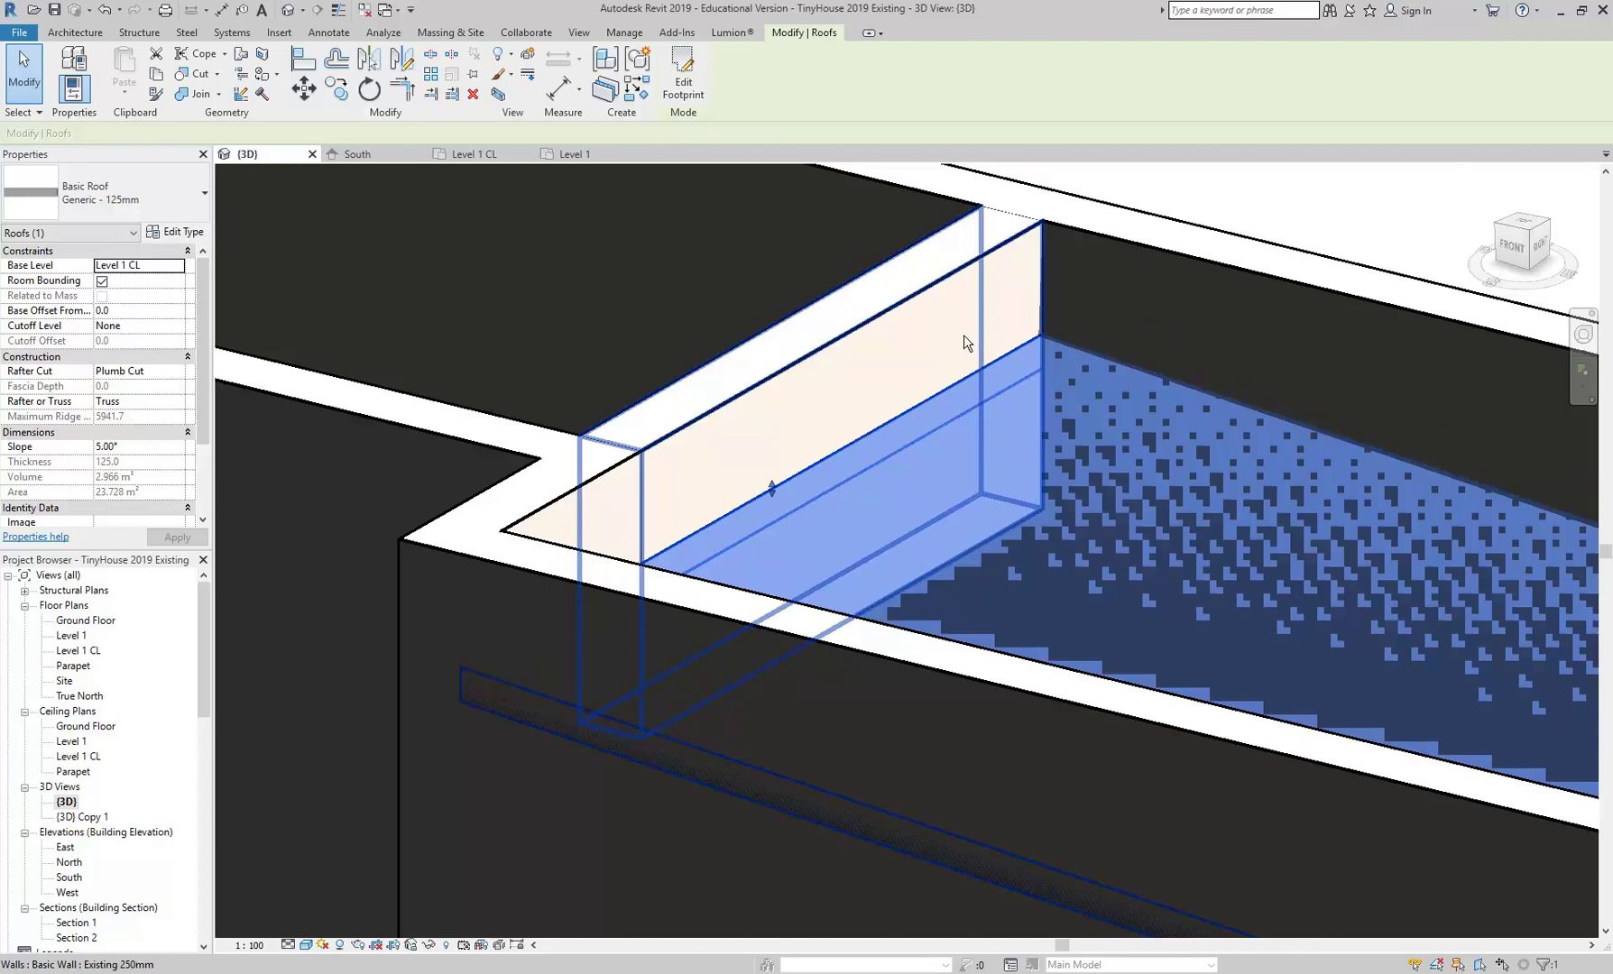
drag(771, 486, 773, 406)
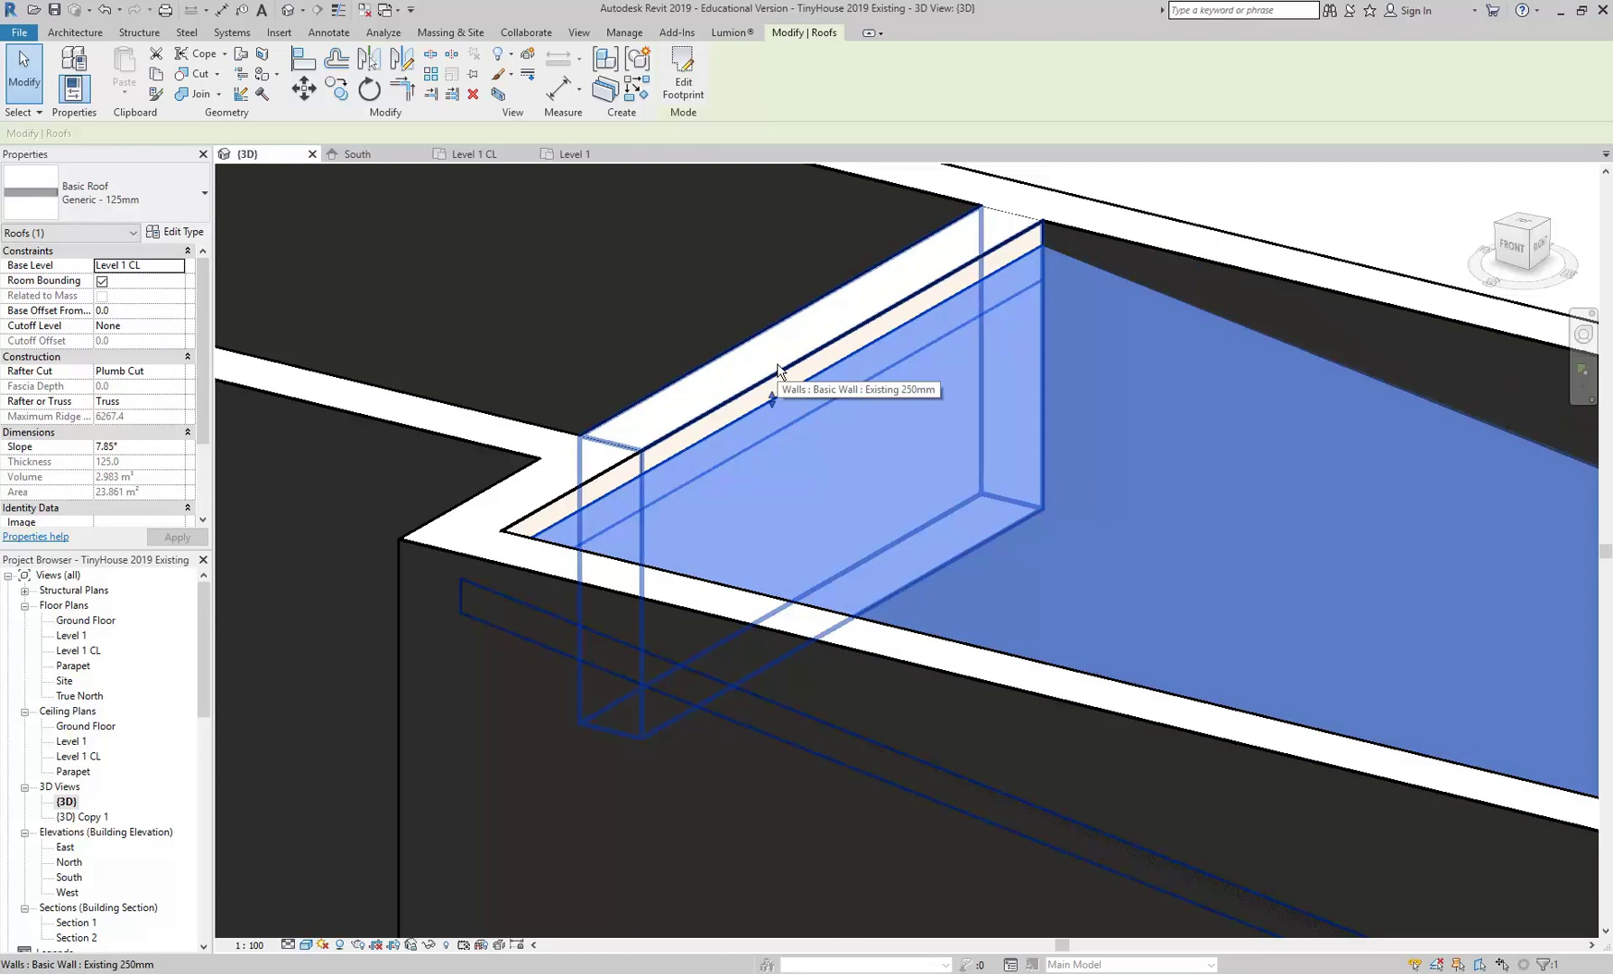
key(ctrl+z)
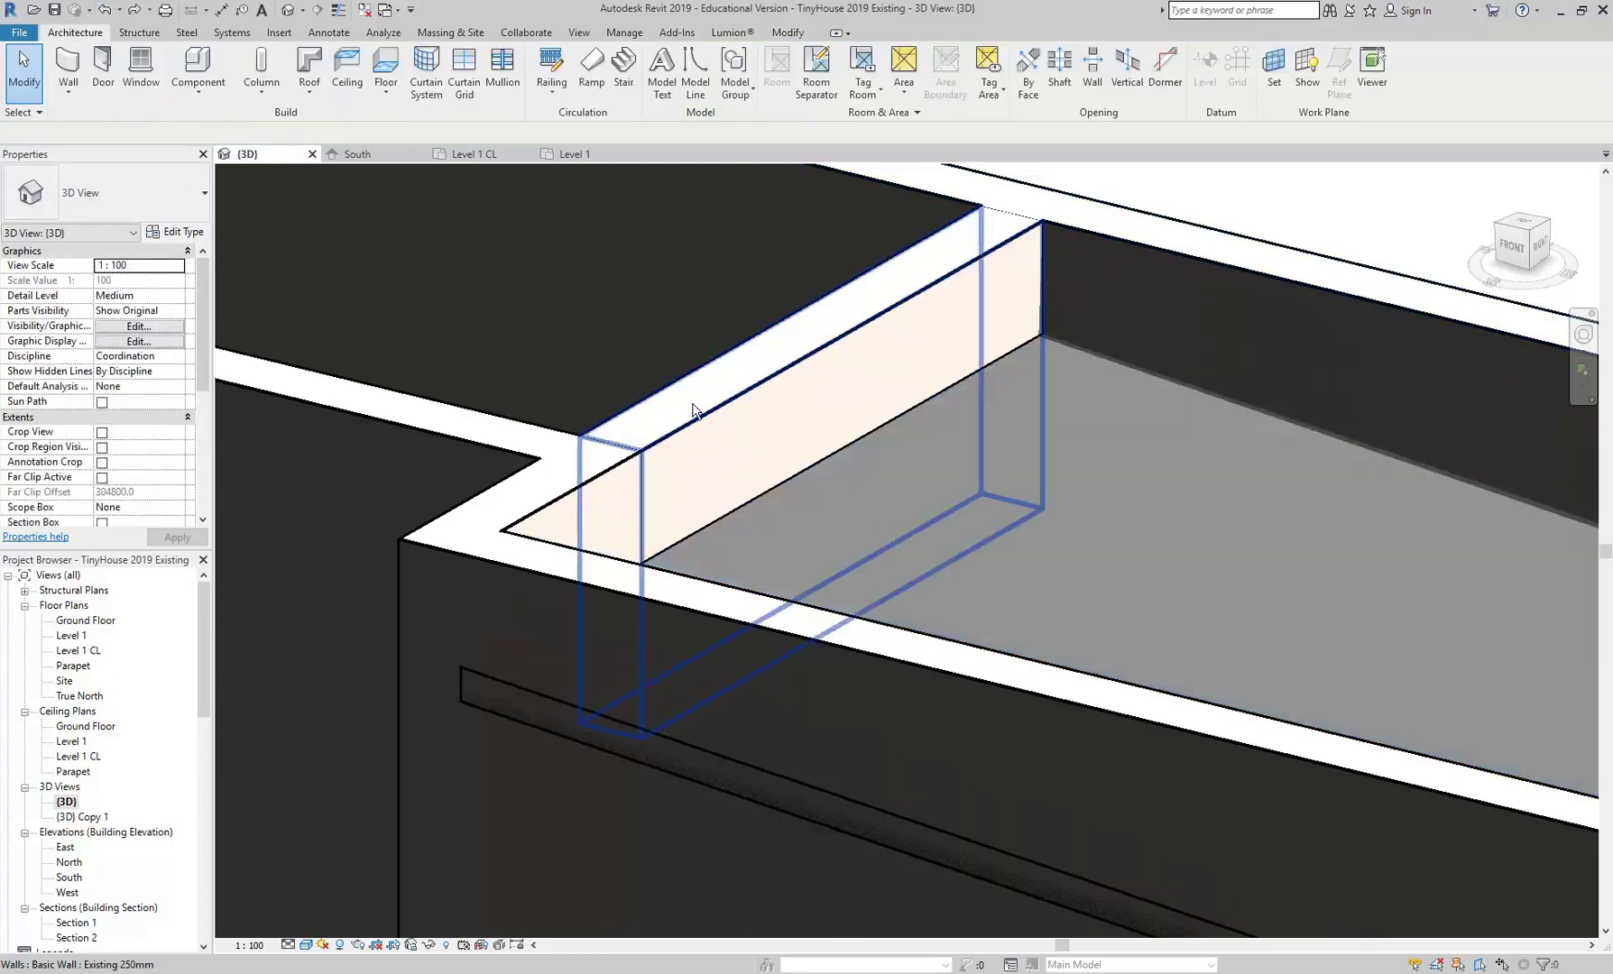
Select the roof, then the front wall beneath it
click(879, 429)
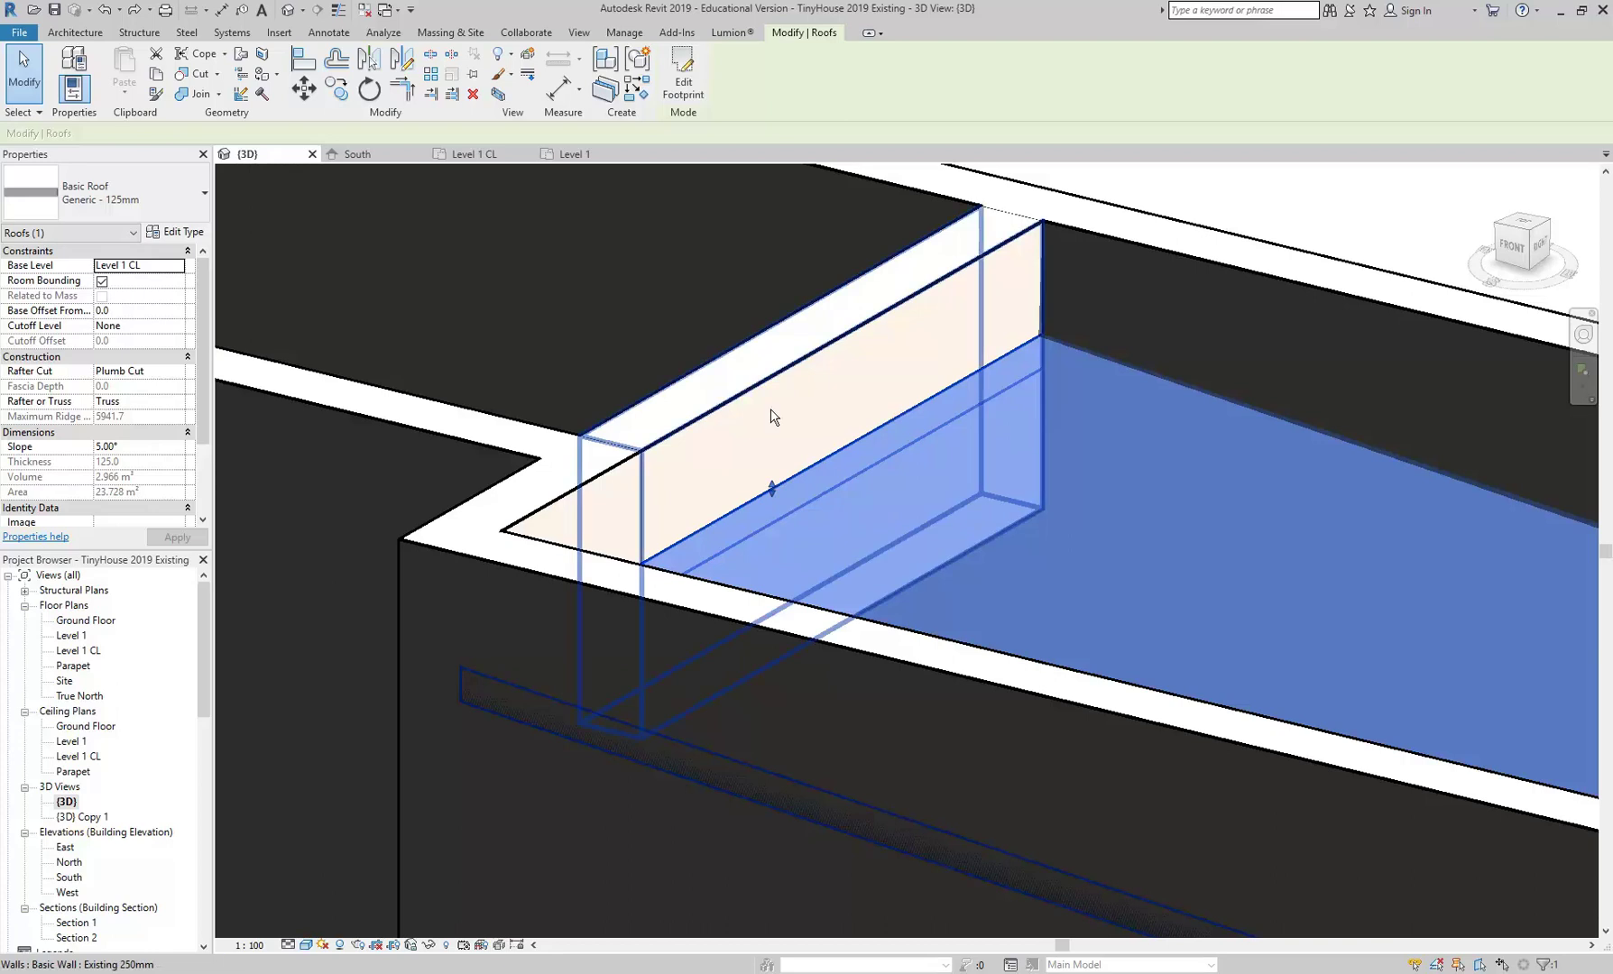
scroll(766, 406, down, 4)
scroll(768, 388, up, 2)
scroll(959, 265, down, 1)
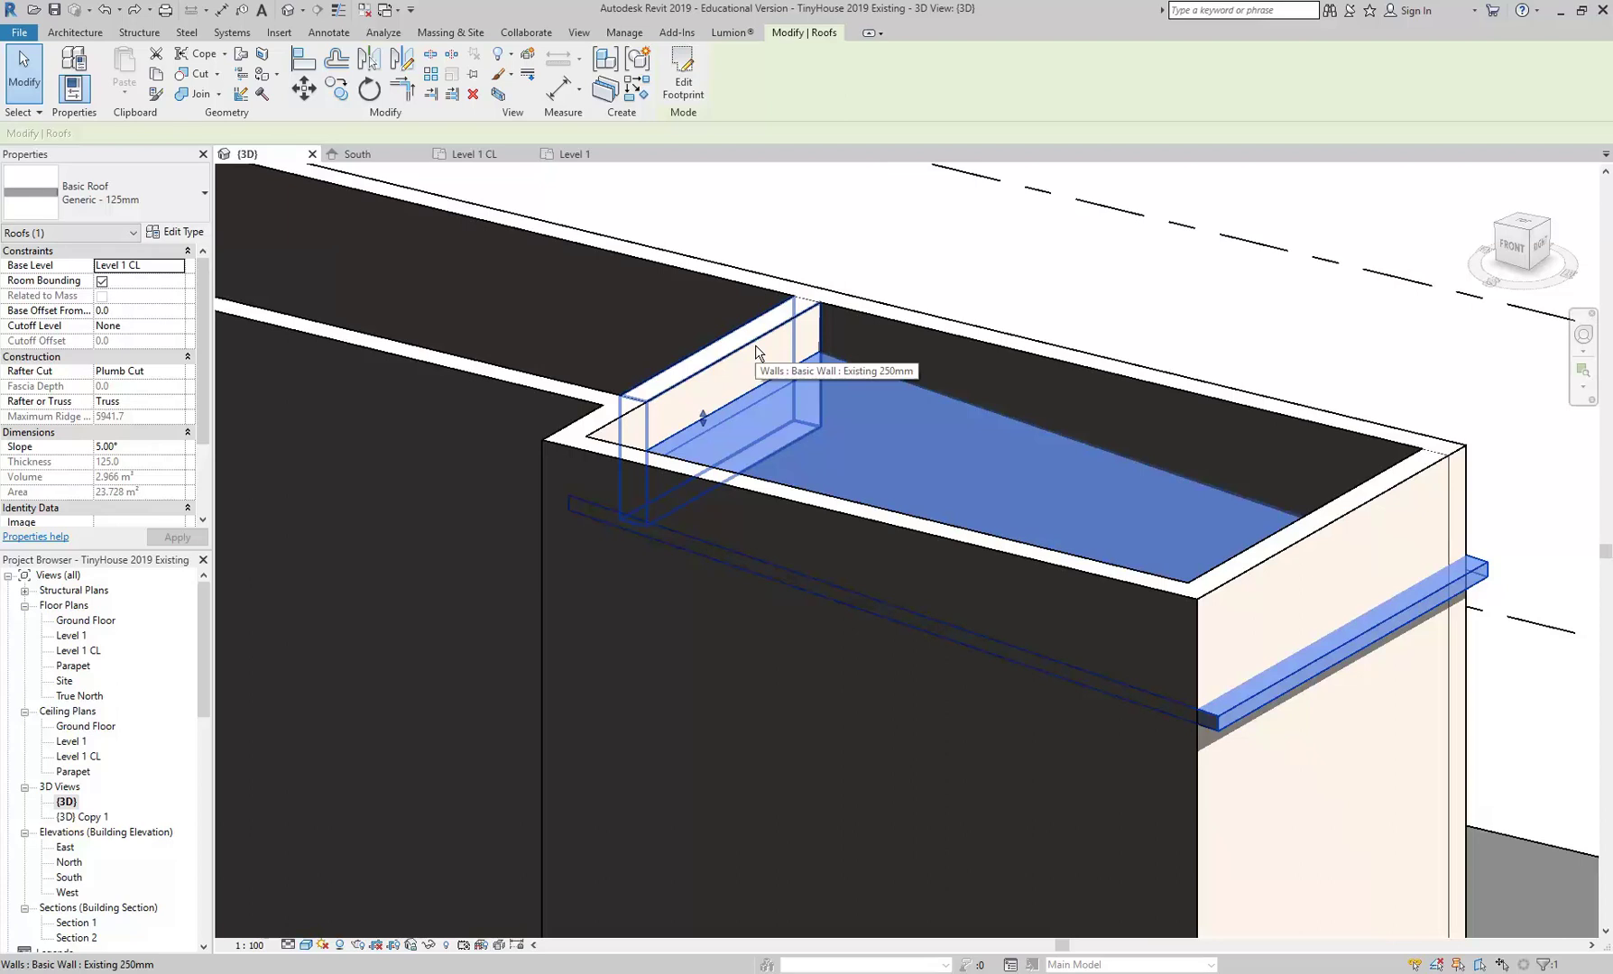
click(844, 516)
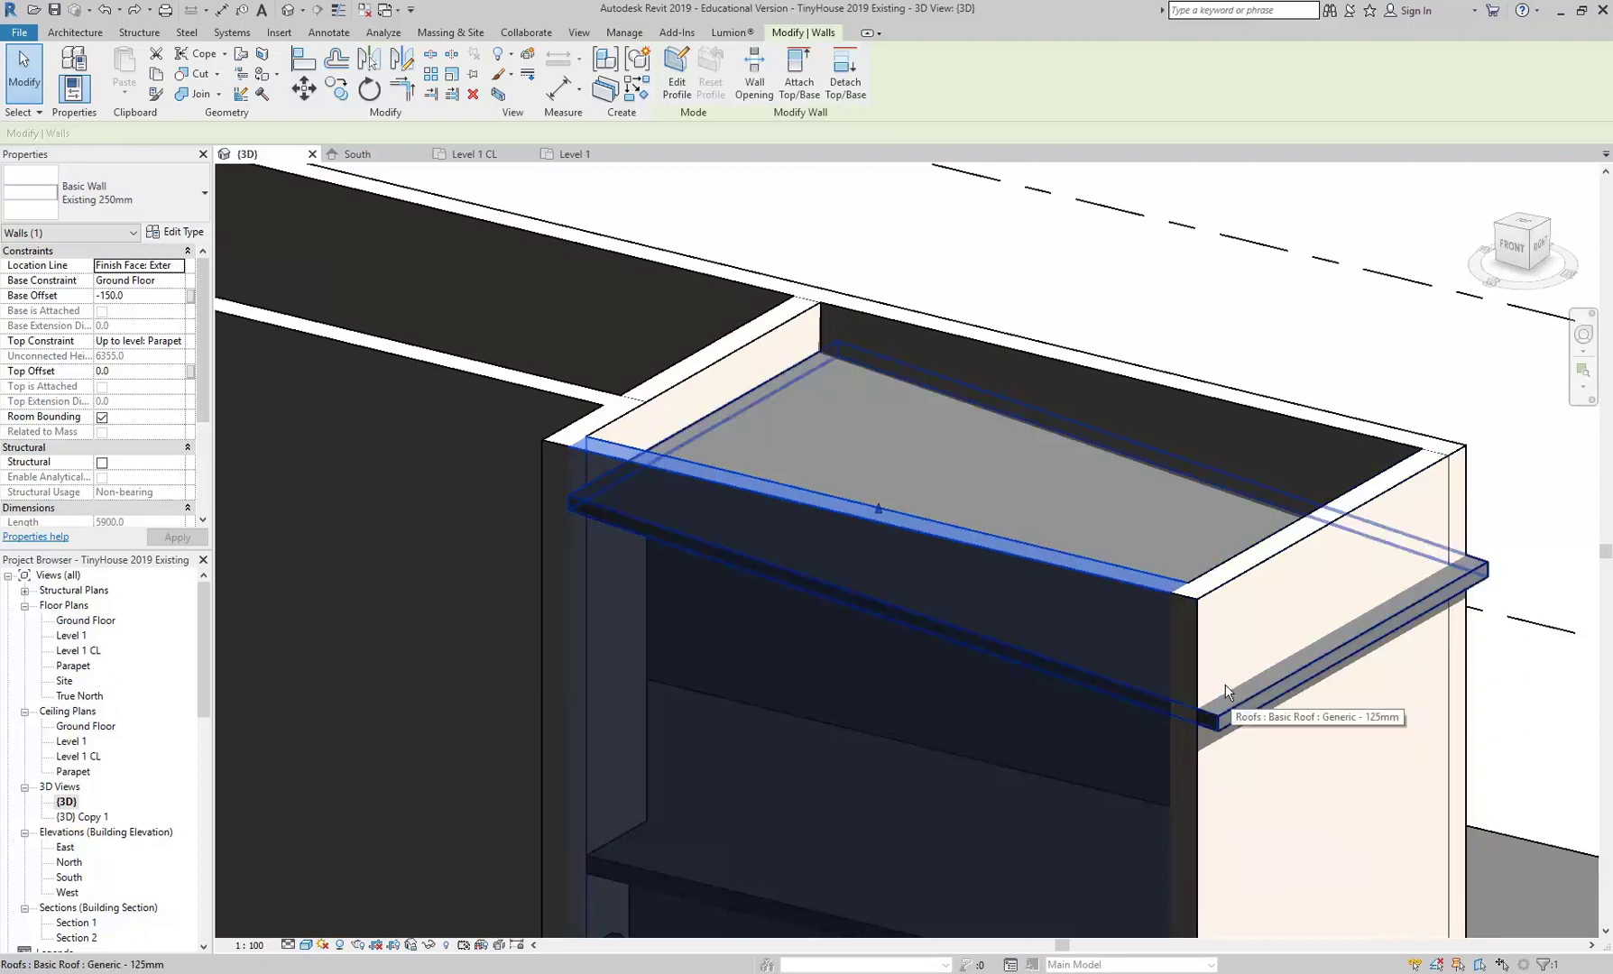
Attach the tops of the front wall and the long back wall to the roof
click(798, 72)
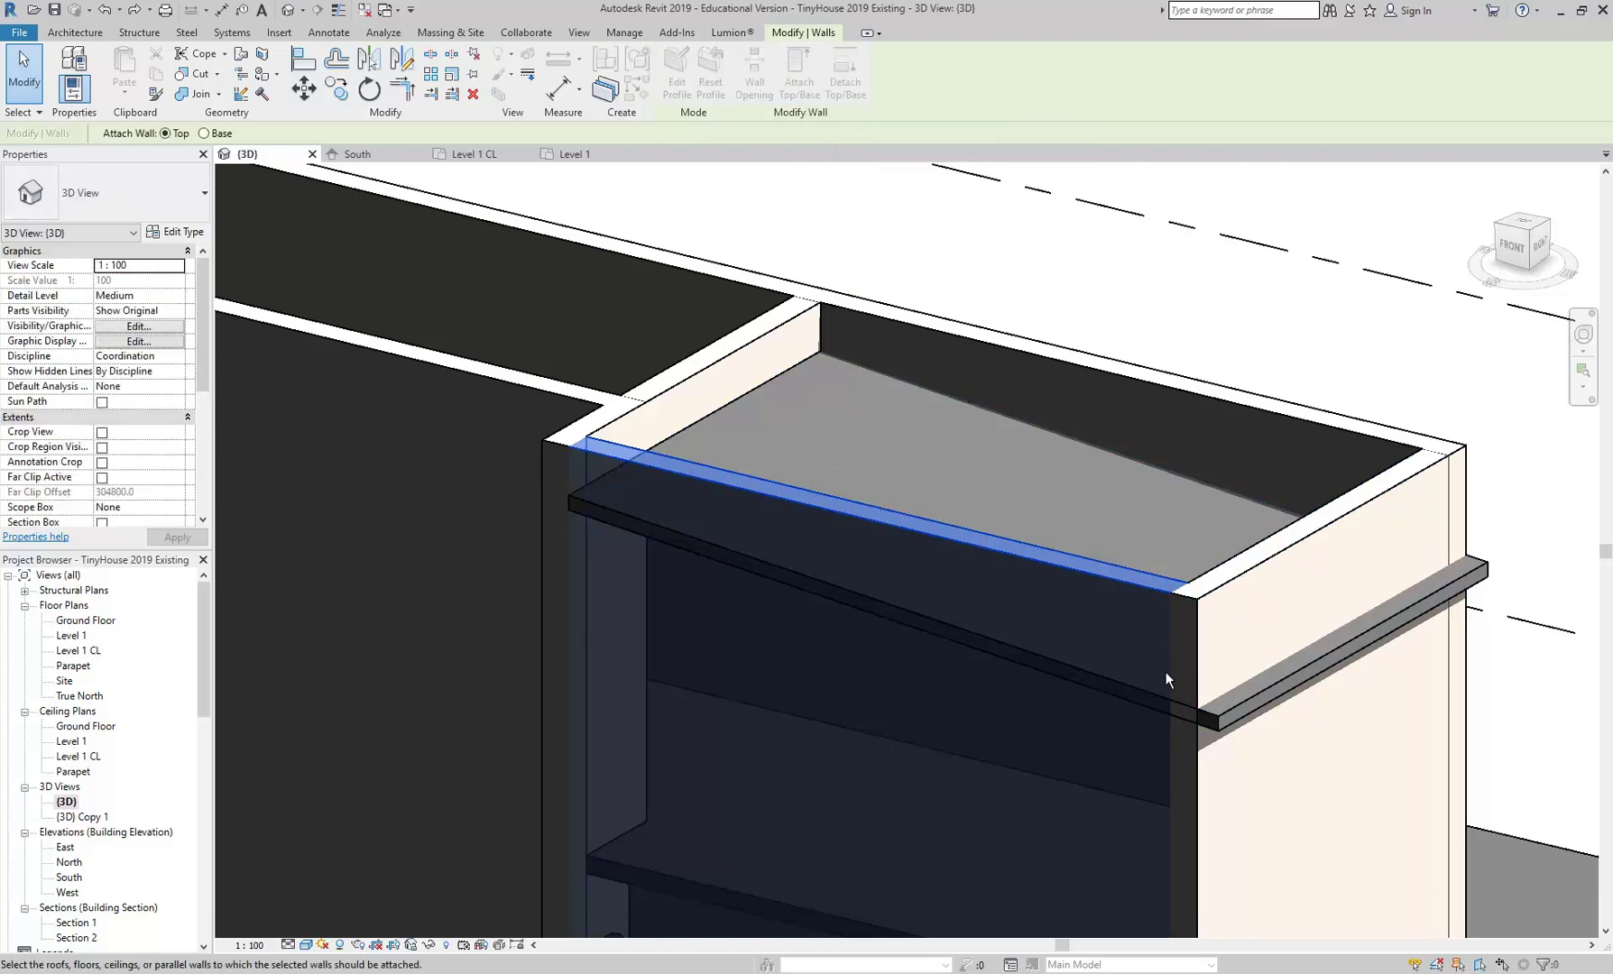
click(1250, 717)
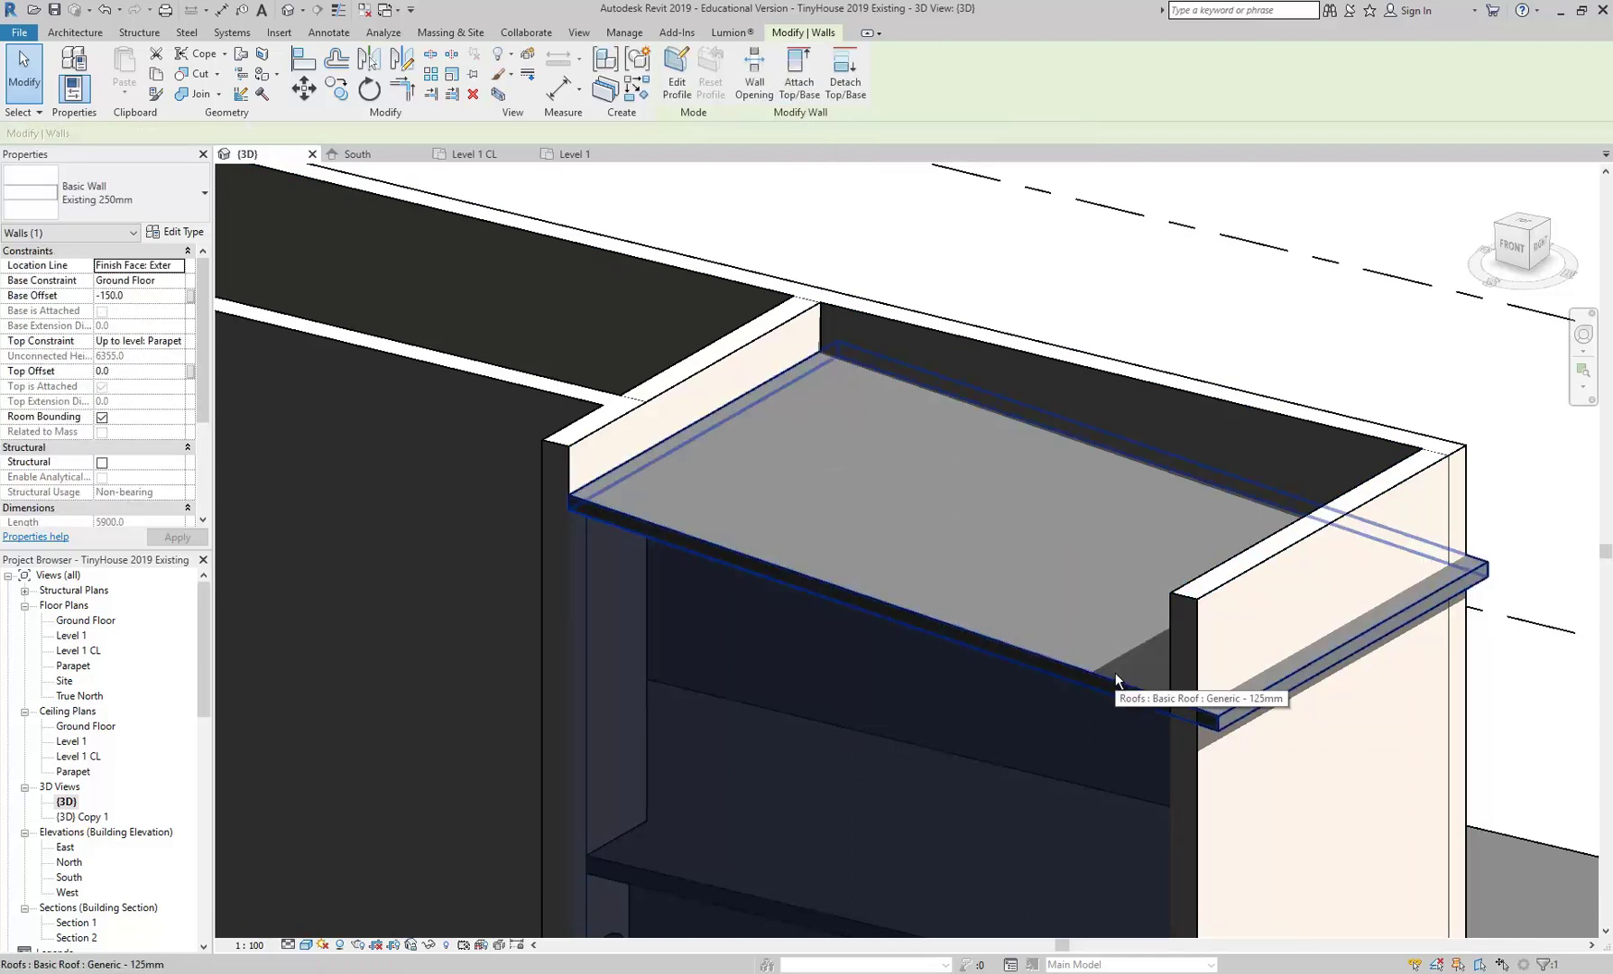
click(925, 336)
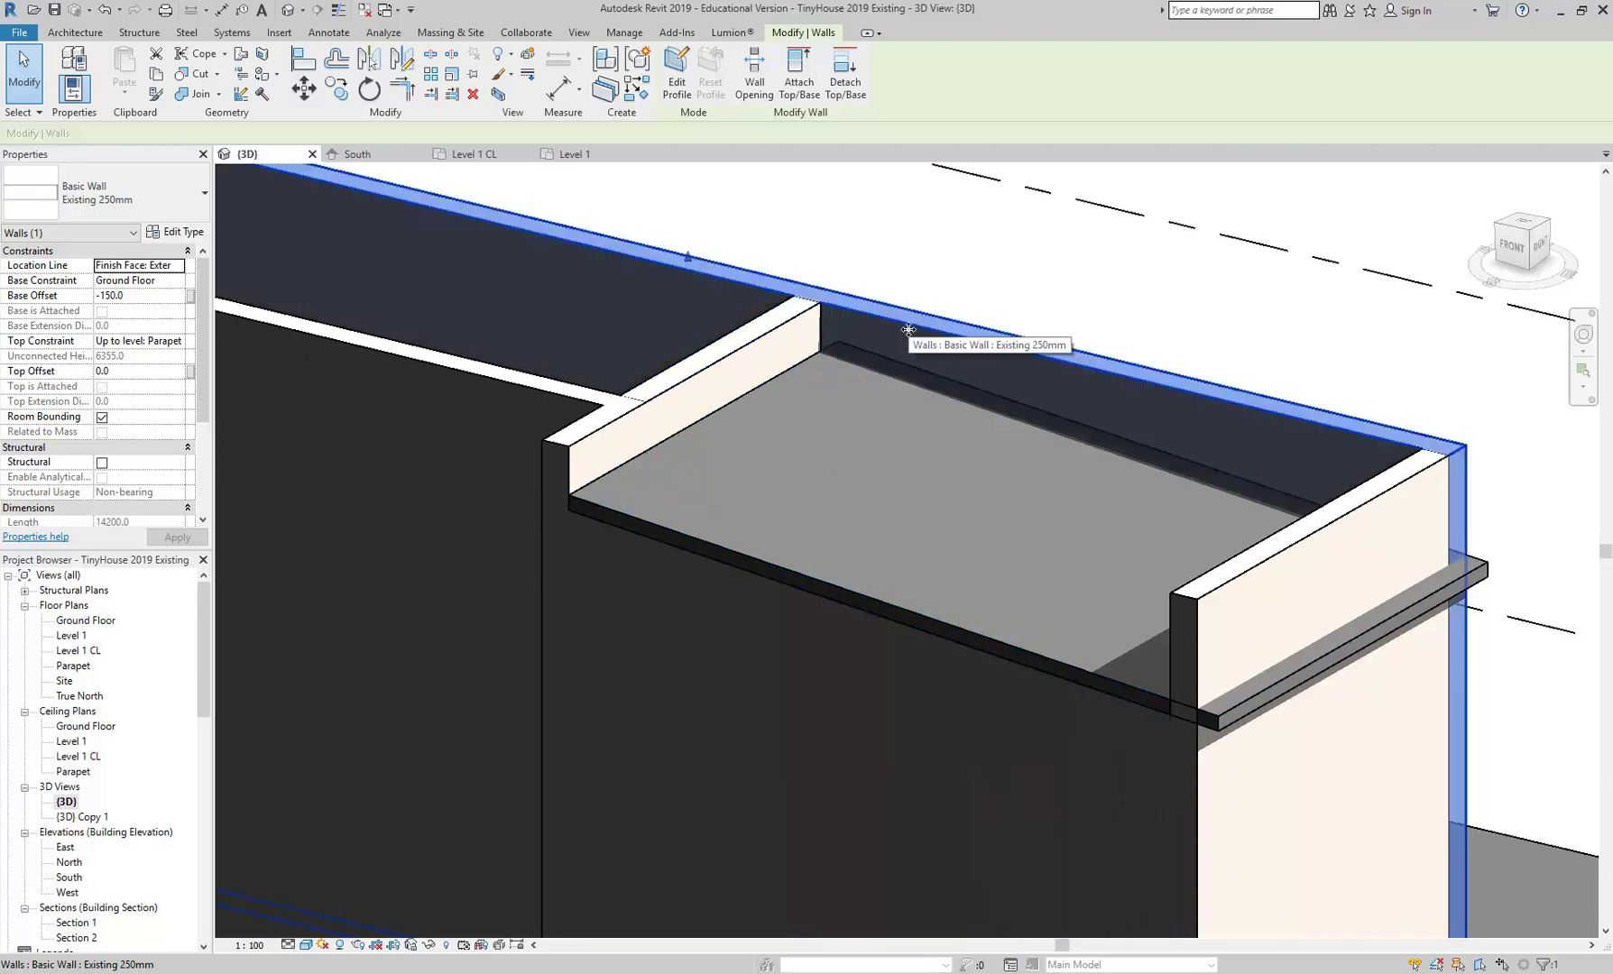
click(798, 79)
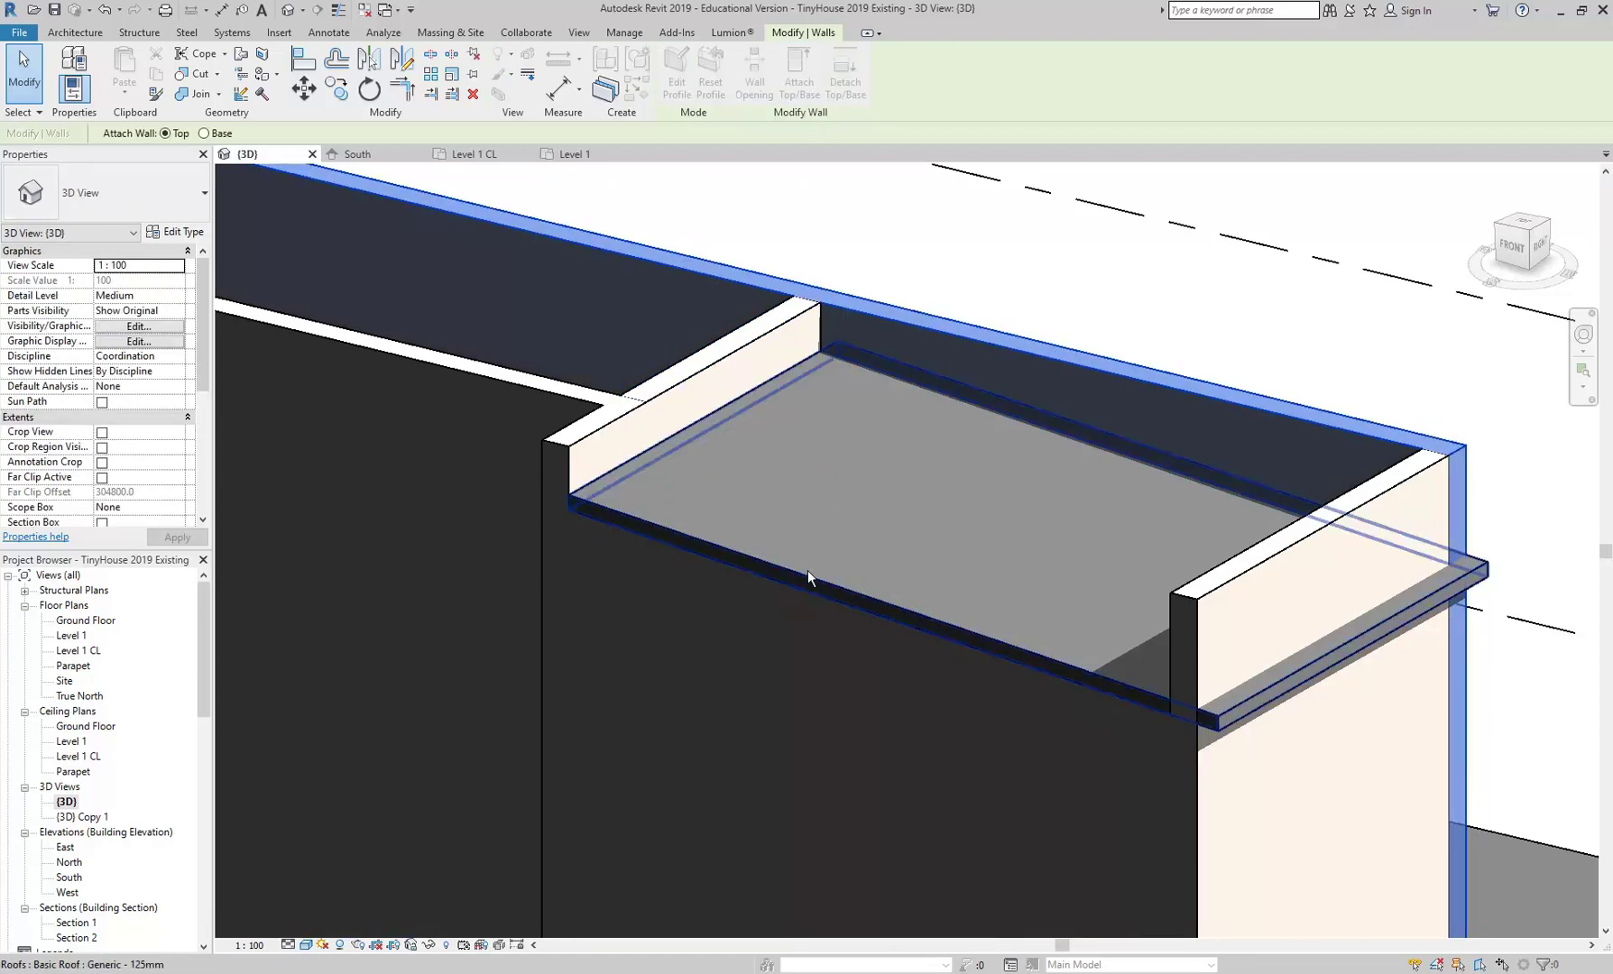
click(807, 569)
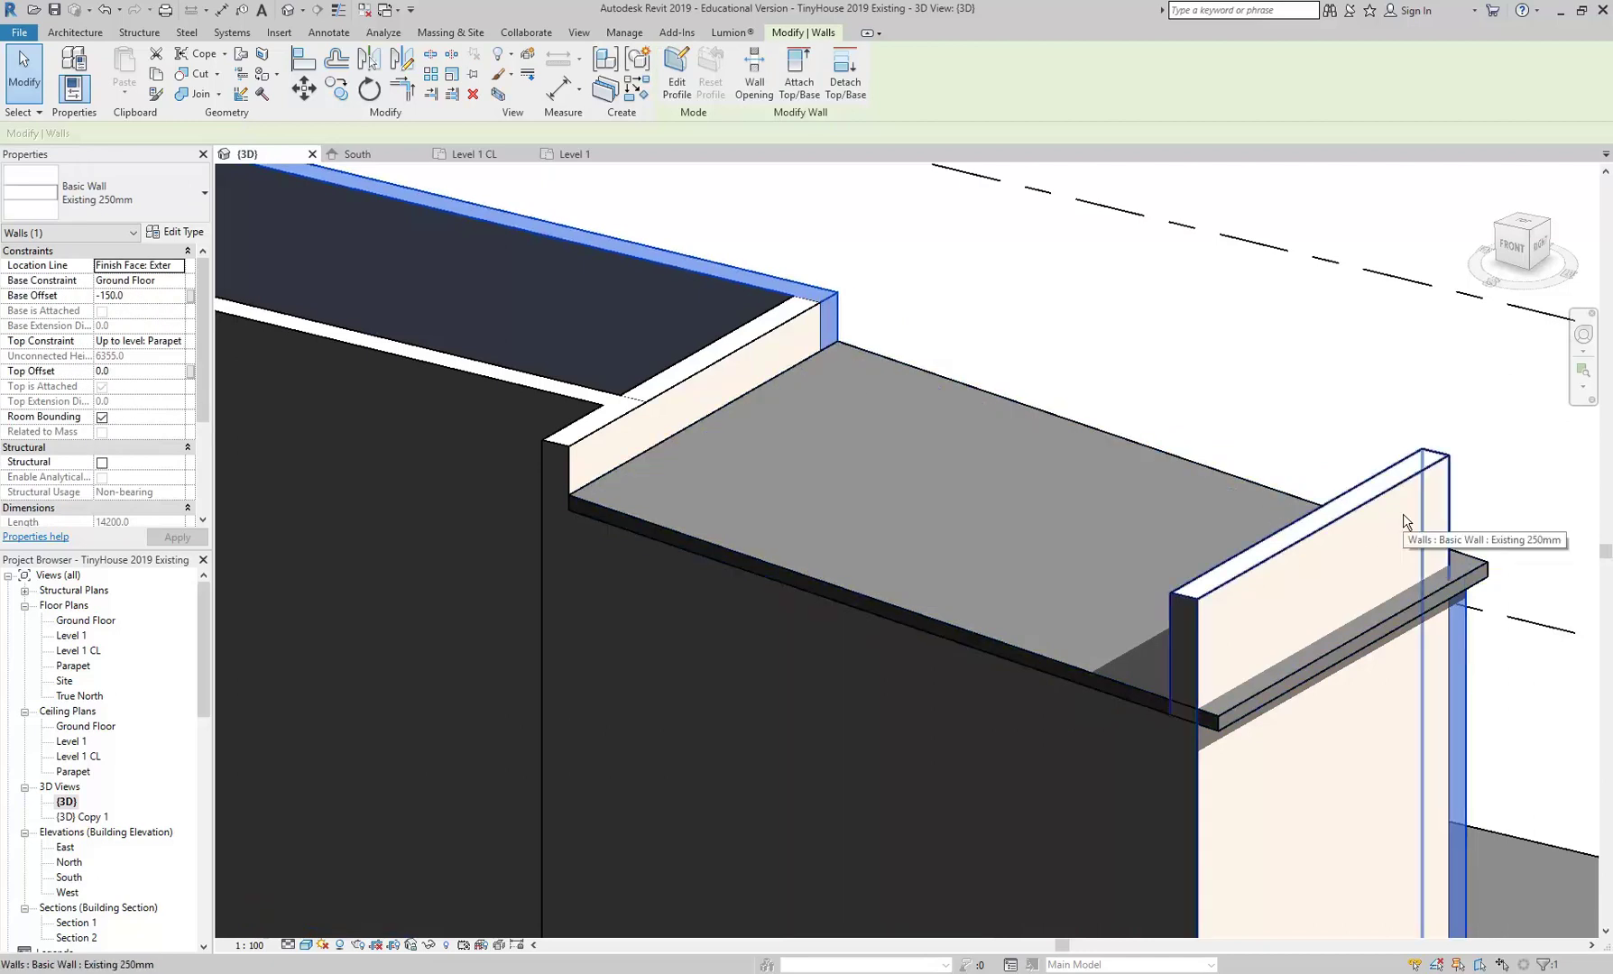
key(Escape)
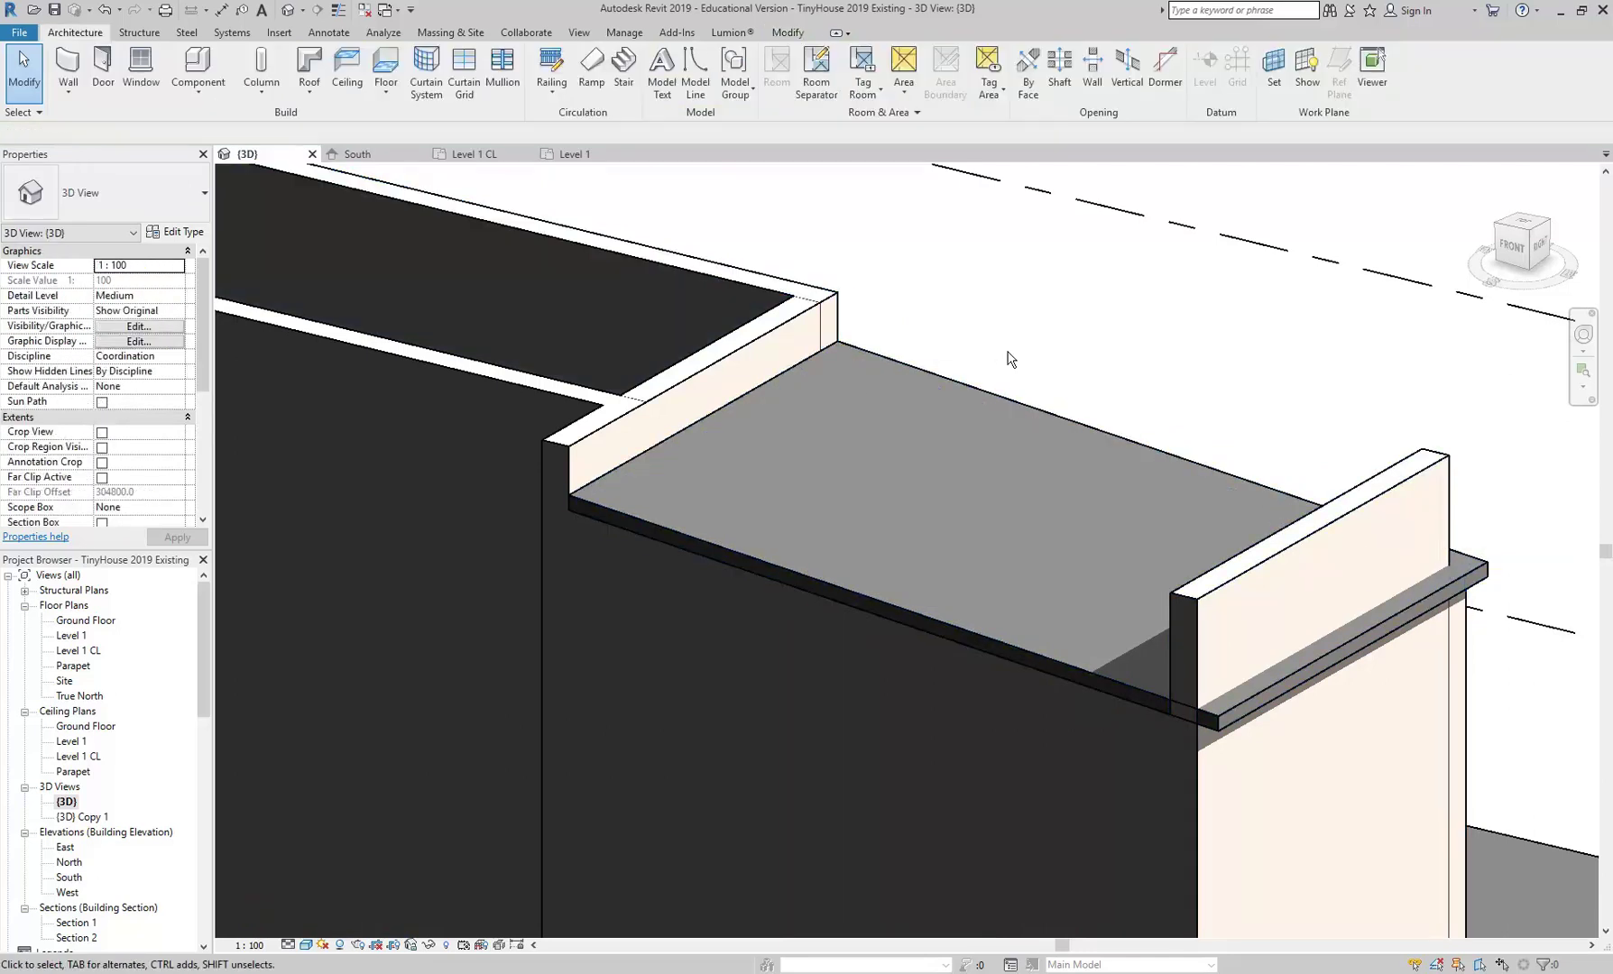
Attach the top of the end wall to the roof as well
scroll(628, 335, up, 3)
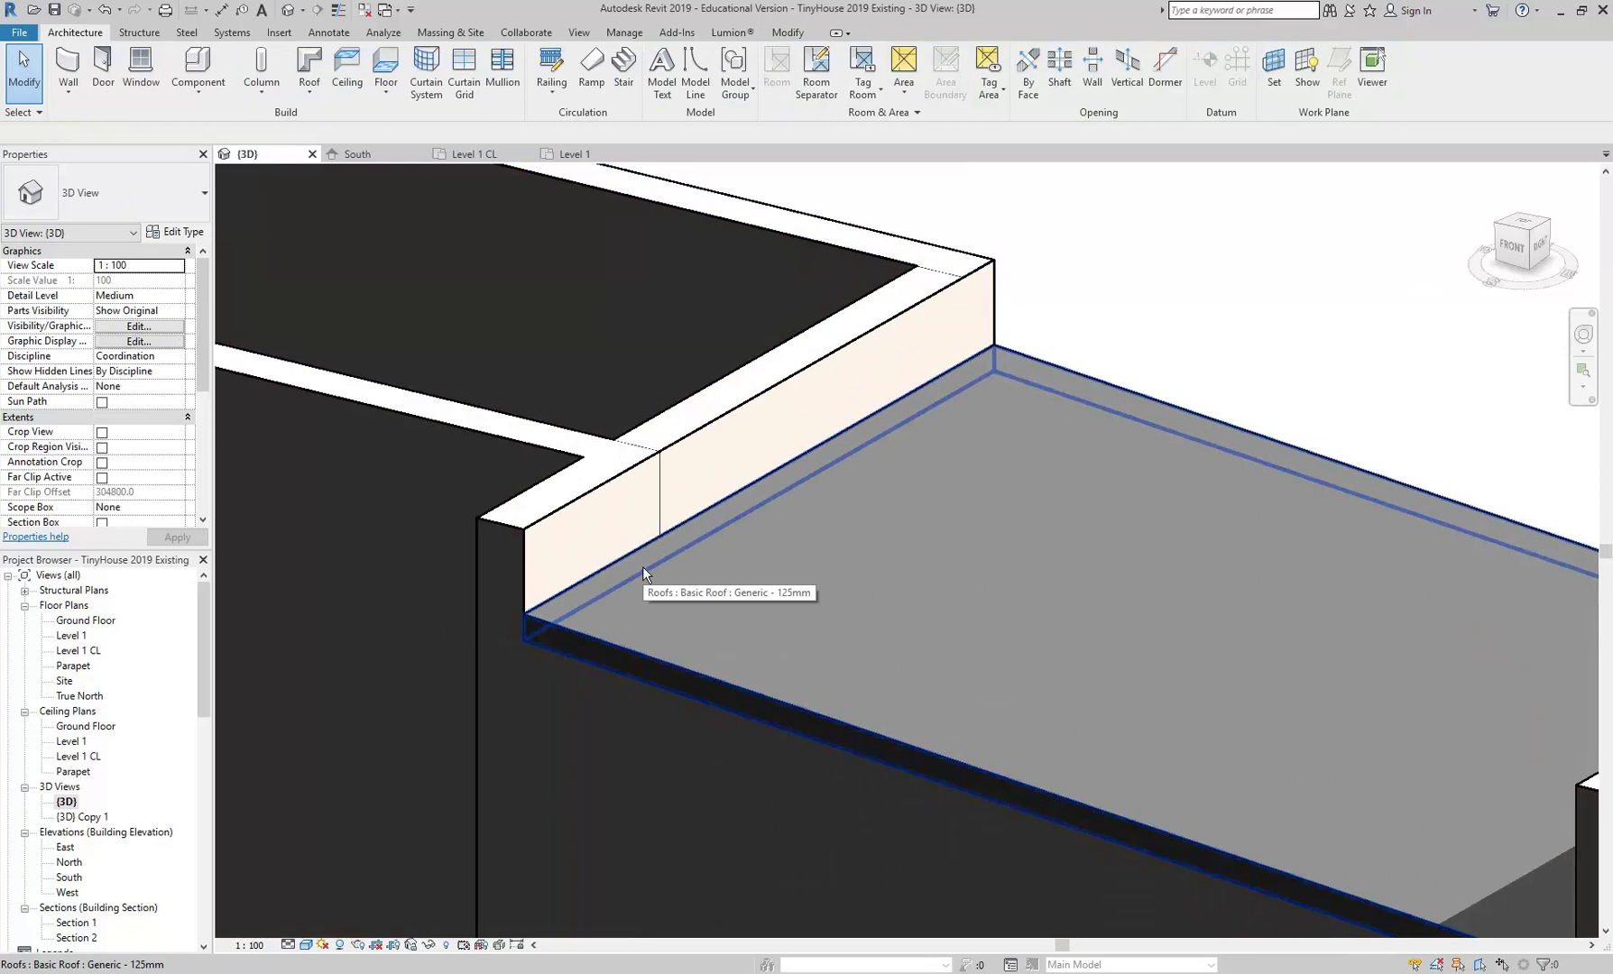
scroll(642, 567, down, 5)
shift+middle_drag(794, 588, 1071, 545)
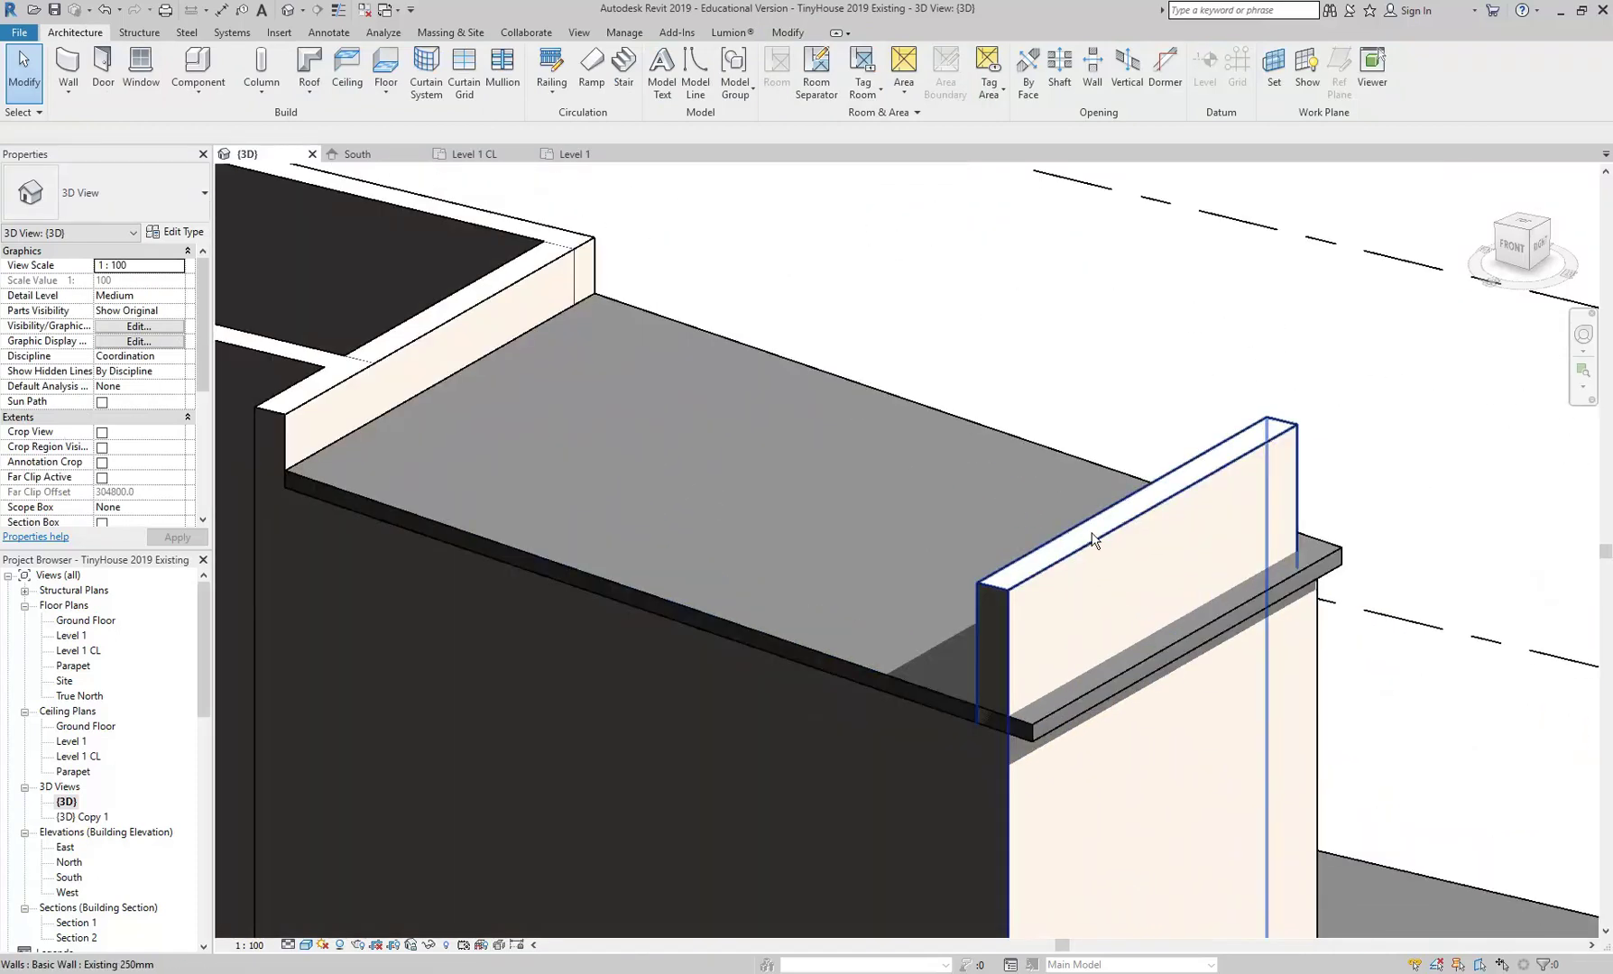
click(1091, 538)
click(798, 72)
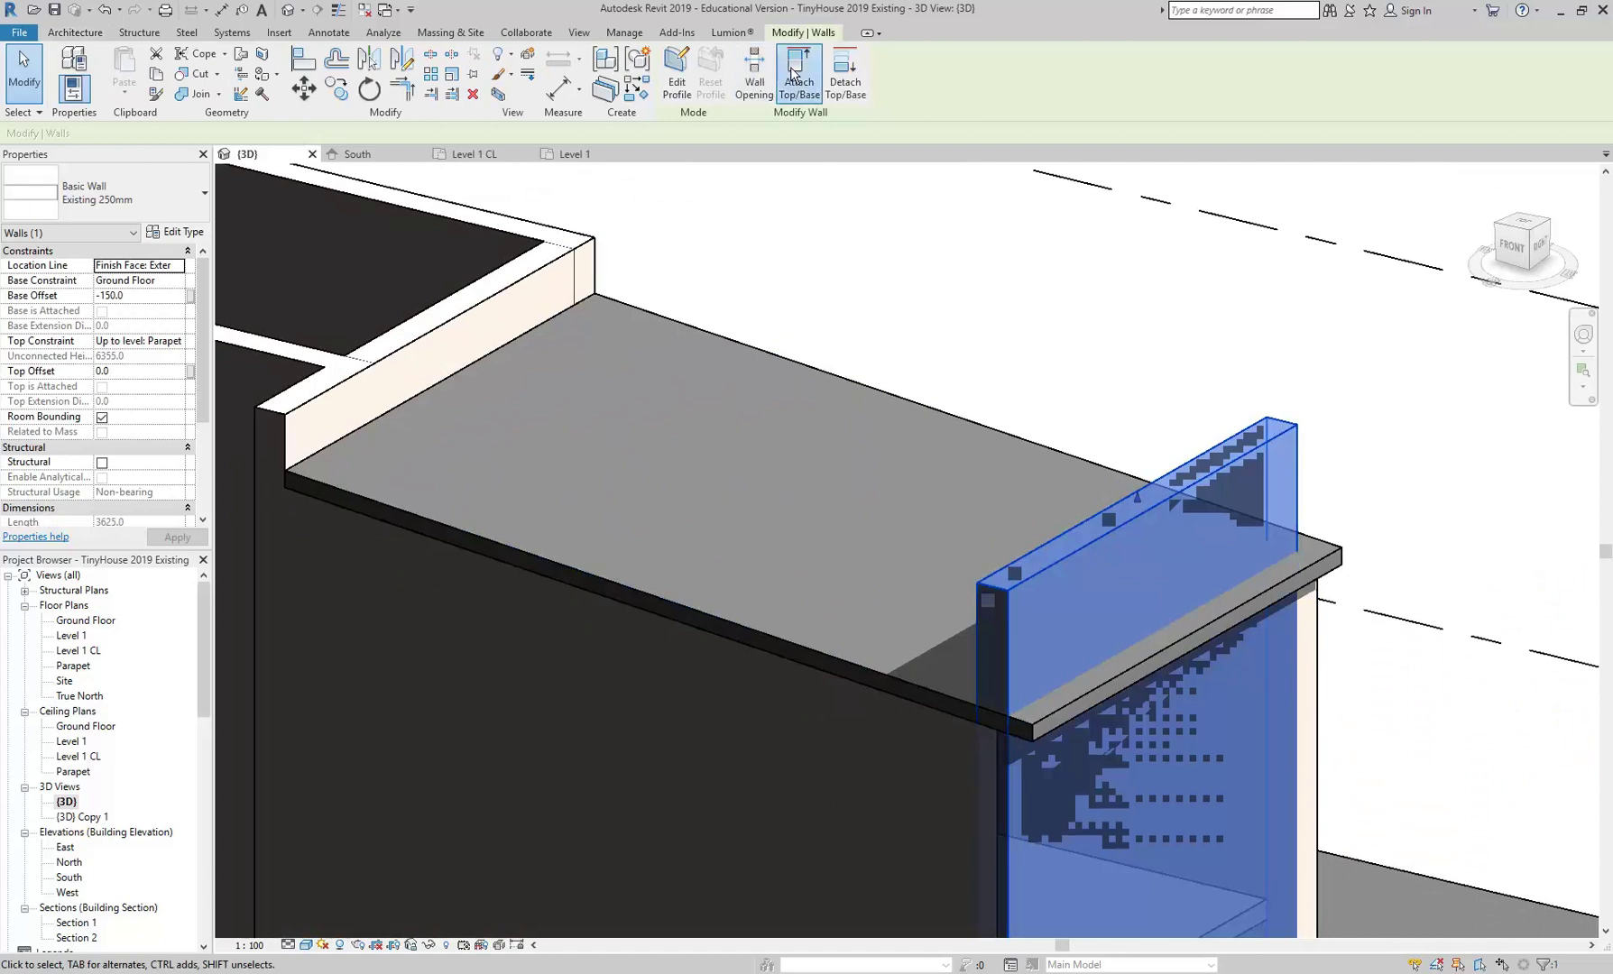
click(1100, 690)
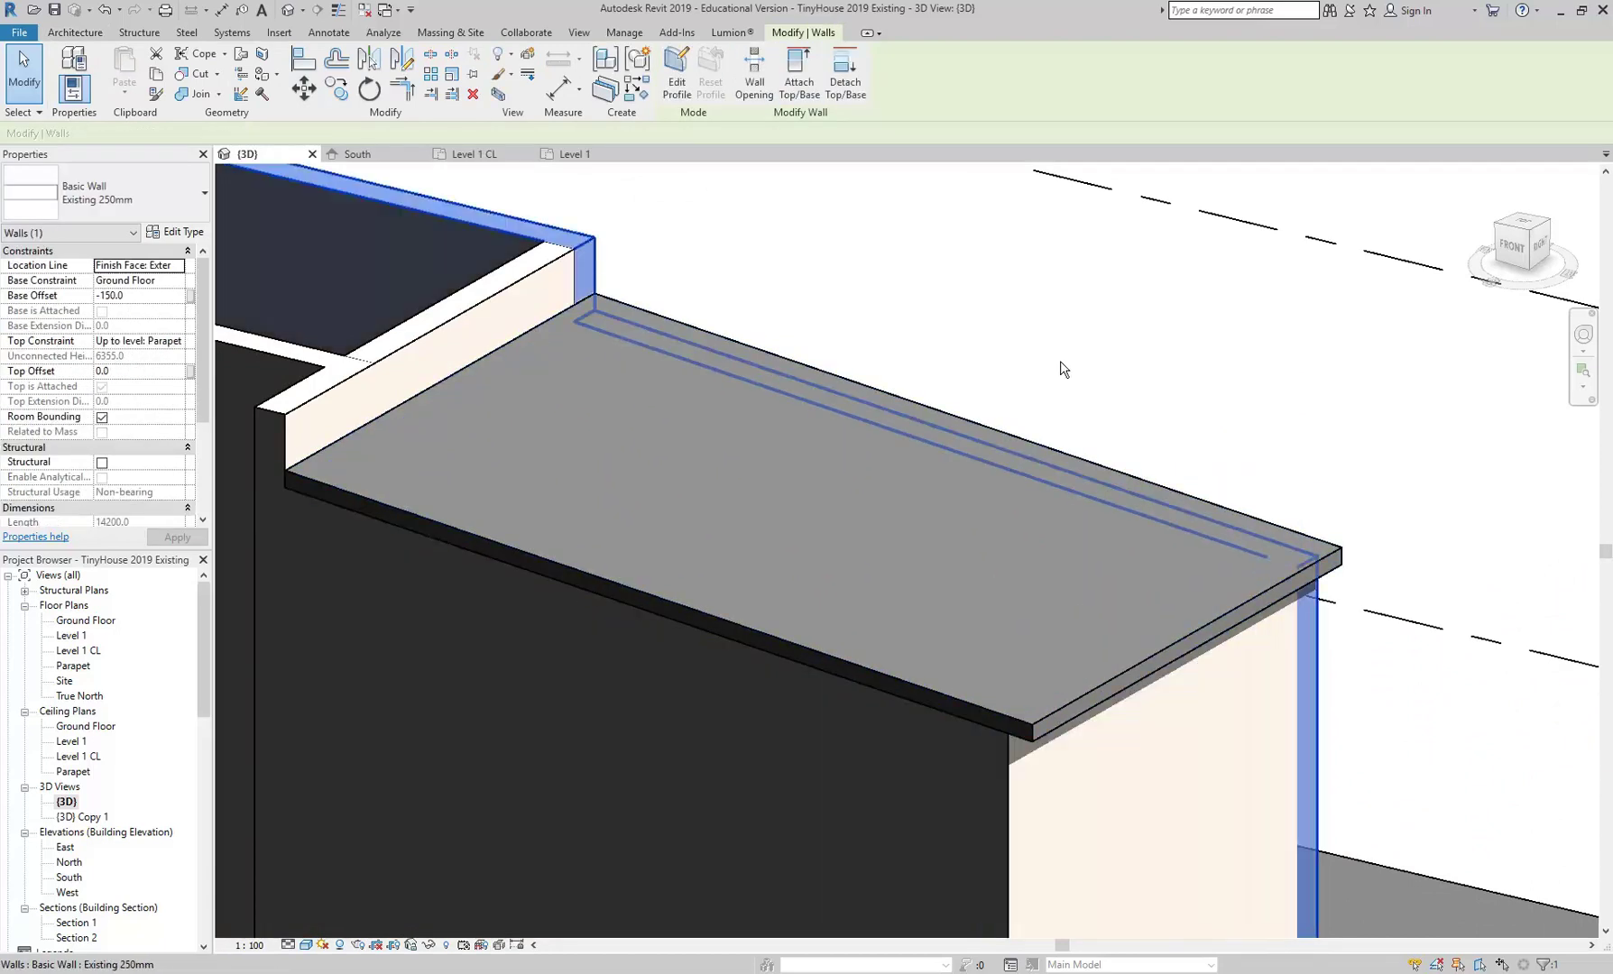
scroll(1064, 369, down, 4)
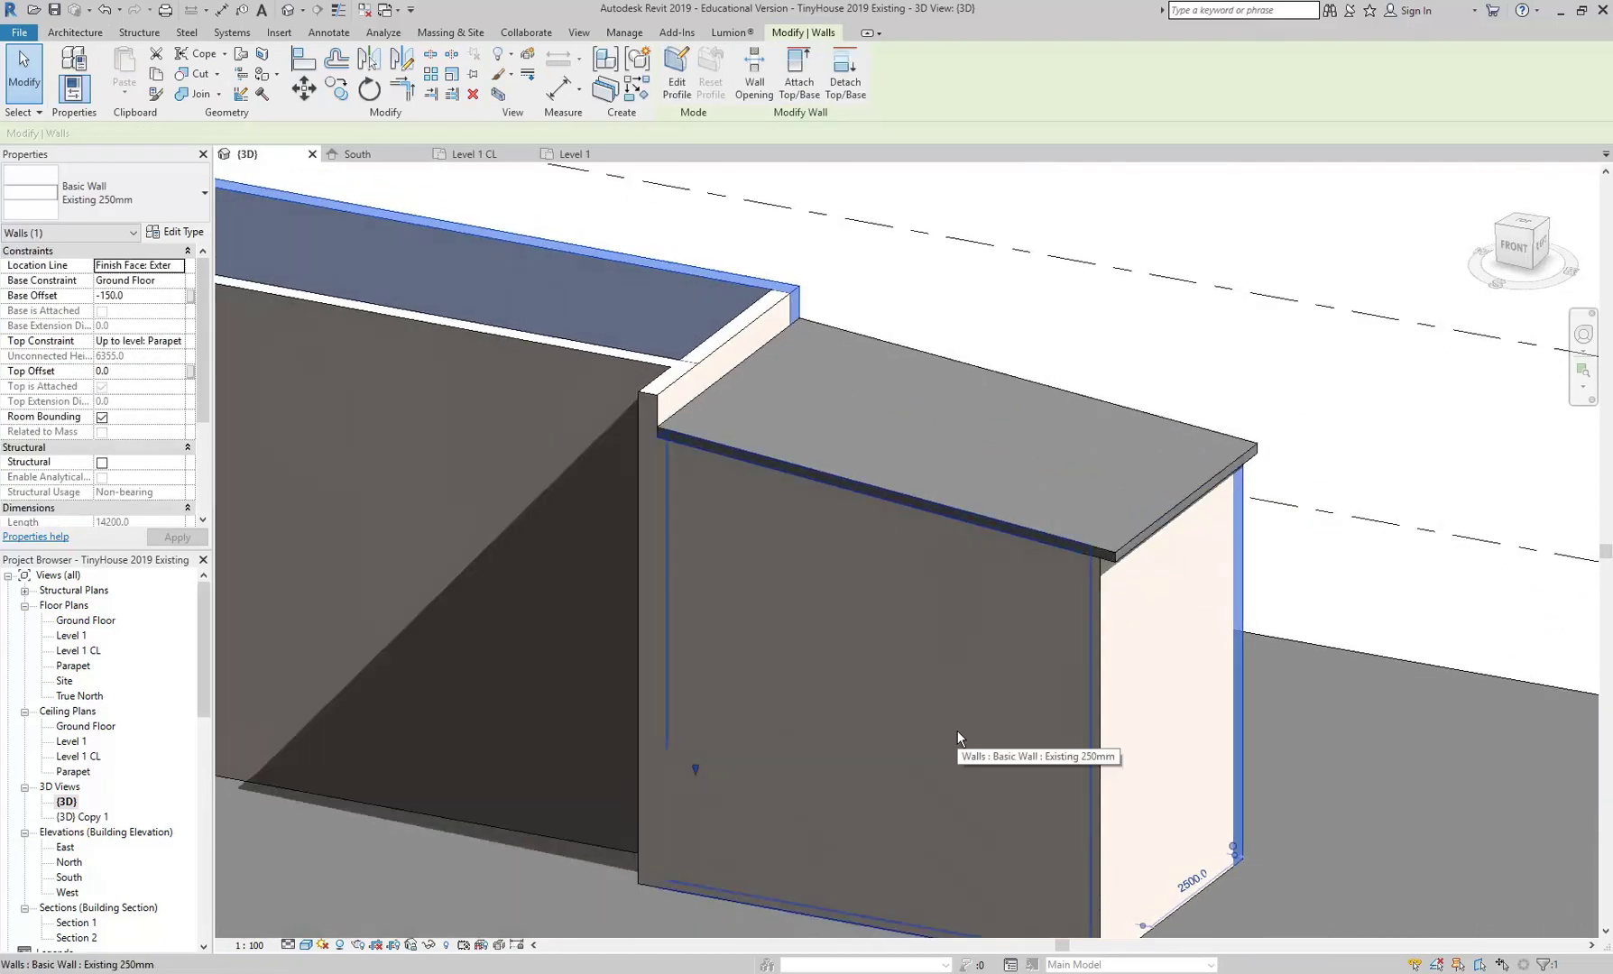
Drag the roof's high-edge shape handle slightly up, raising the slope to 5.45°
mouse_move(1080, 636)
shift+middle_down()
mouse_move(1001, 647)
mouse_move(1082, 611)
shift+middle_up()
scroll(902, 541, down, 1)
scroll(732, 429, up, 3)
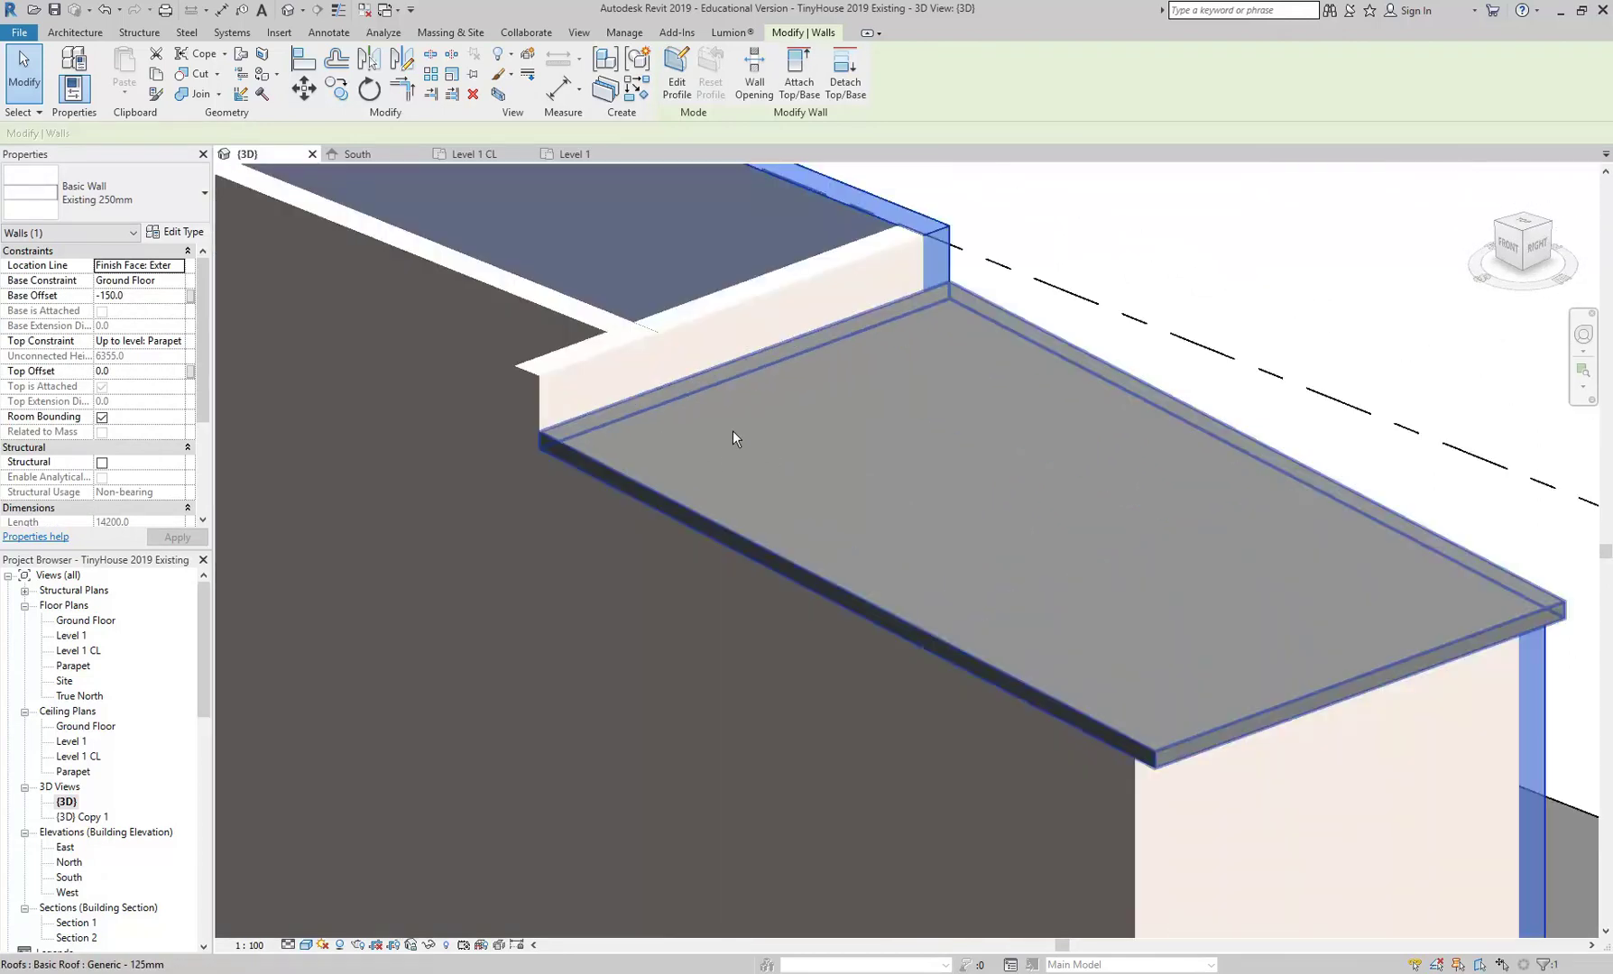
click(732, 433)
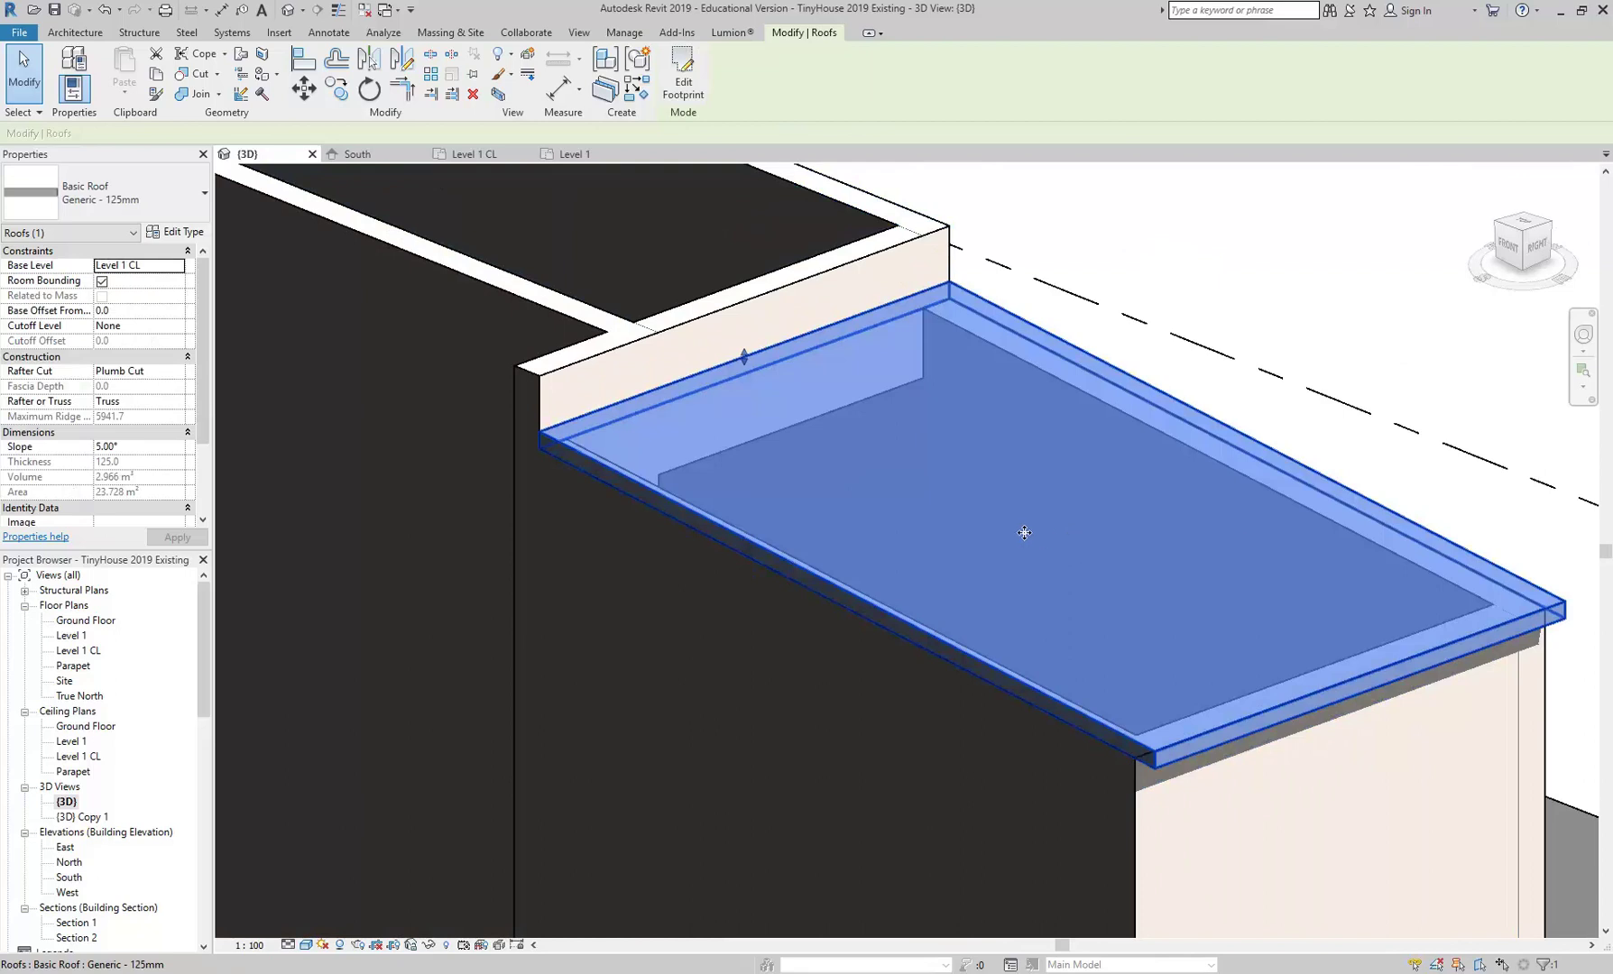
middle_drag(1012, 528, 976, 528)
scroll(640, 367, up, 4)
scroll(641, 366, down, 2)
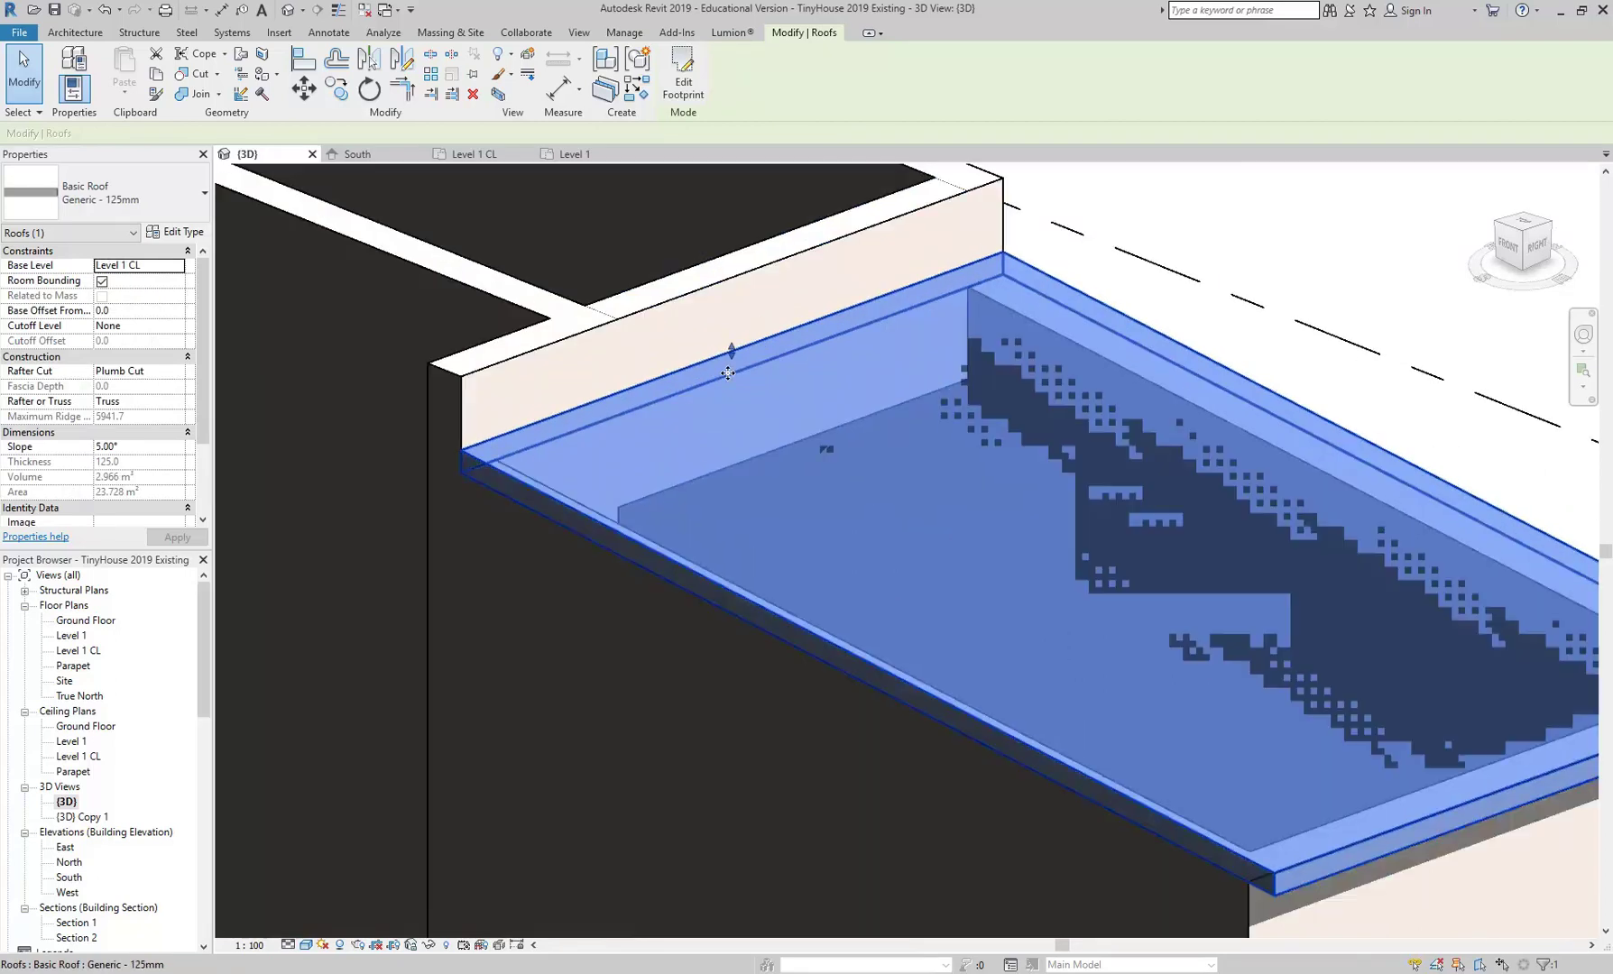
drag(732, 352, 730, 346)
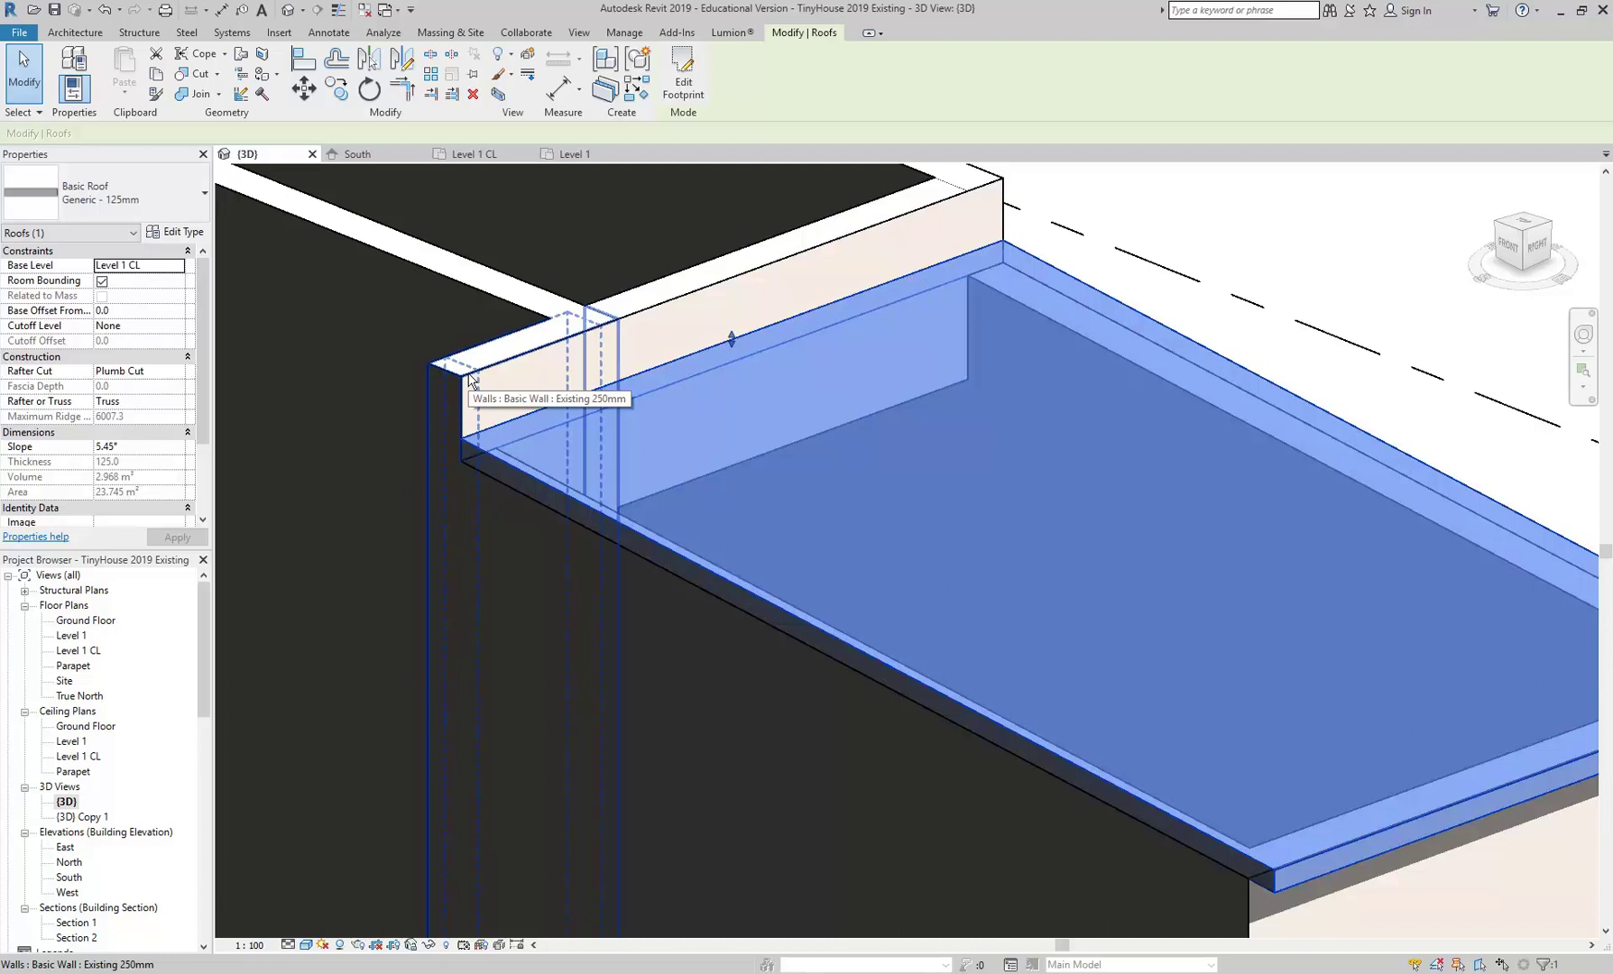
In the South elevation, measure wall top to roof end and drag the roof's left end down
double_click(70, 877)
middle_drag(559, 497, 678, 475)
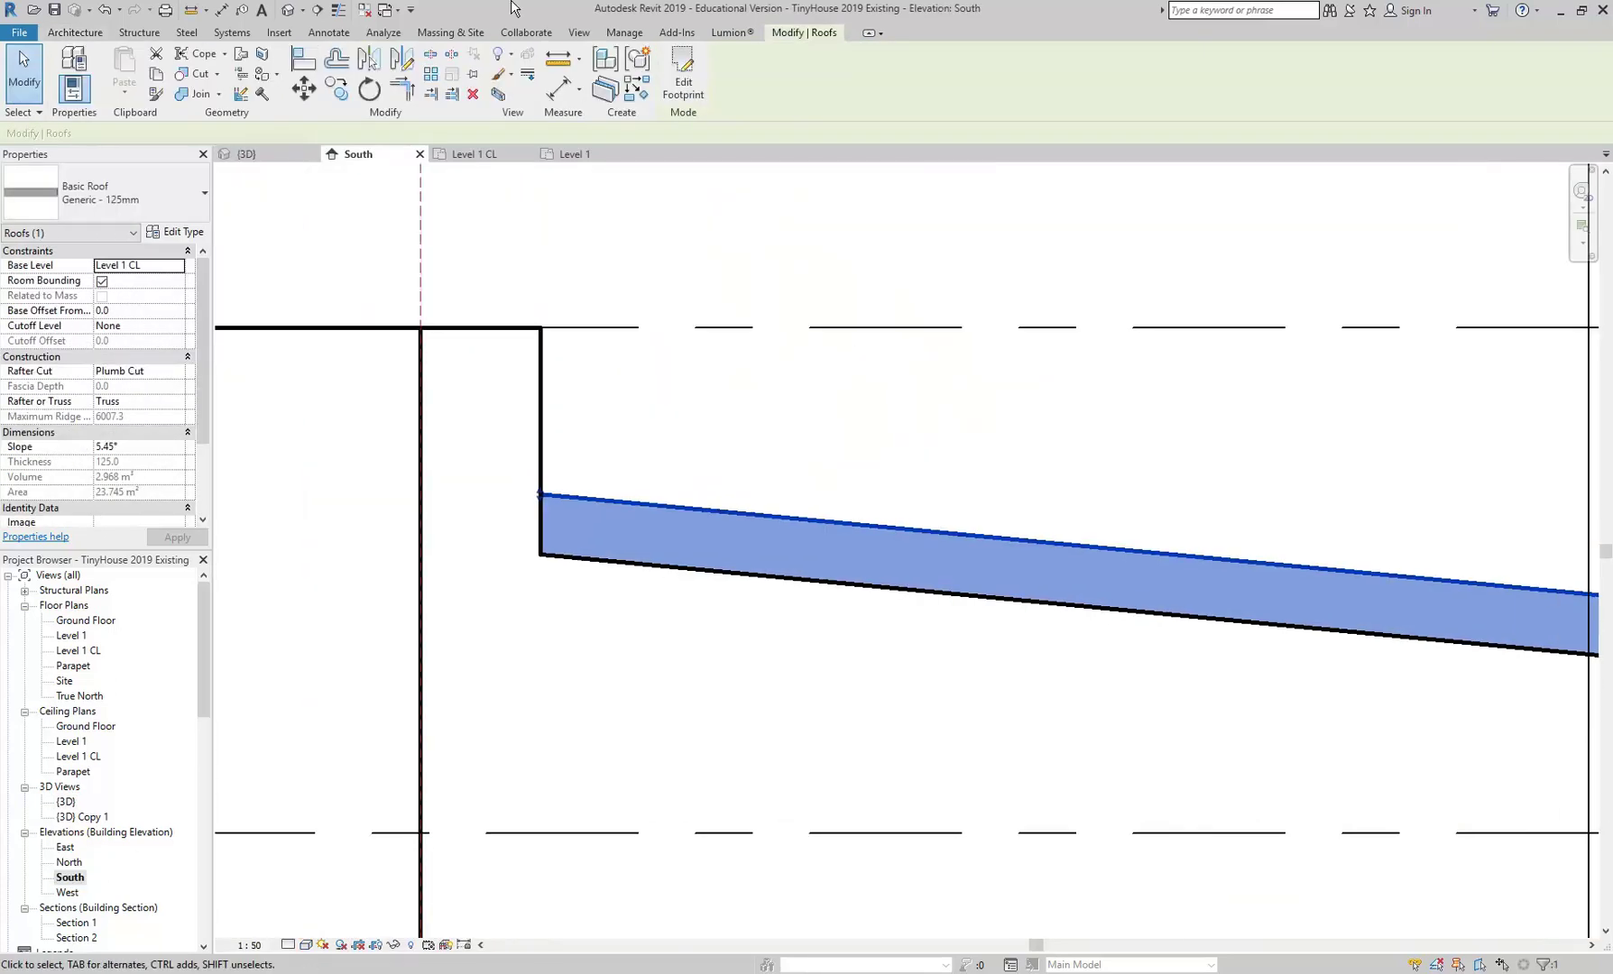
click(558, 88)
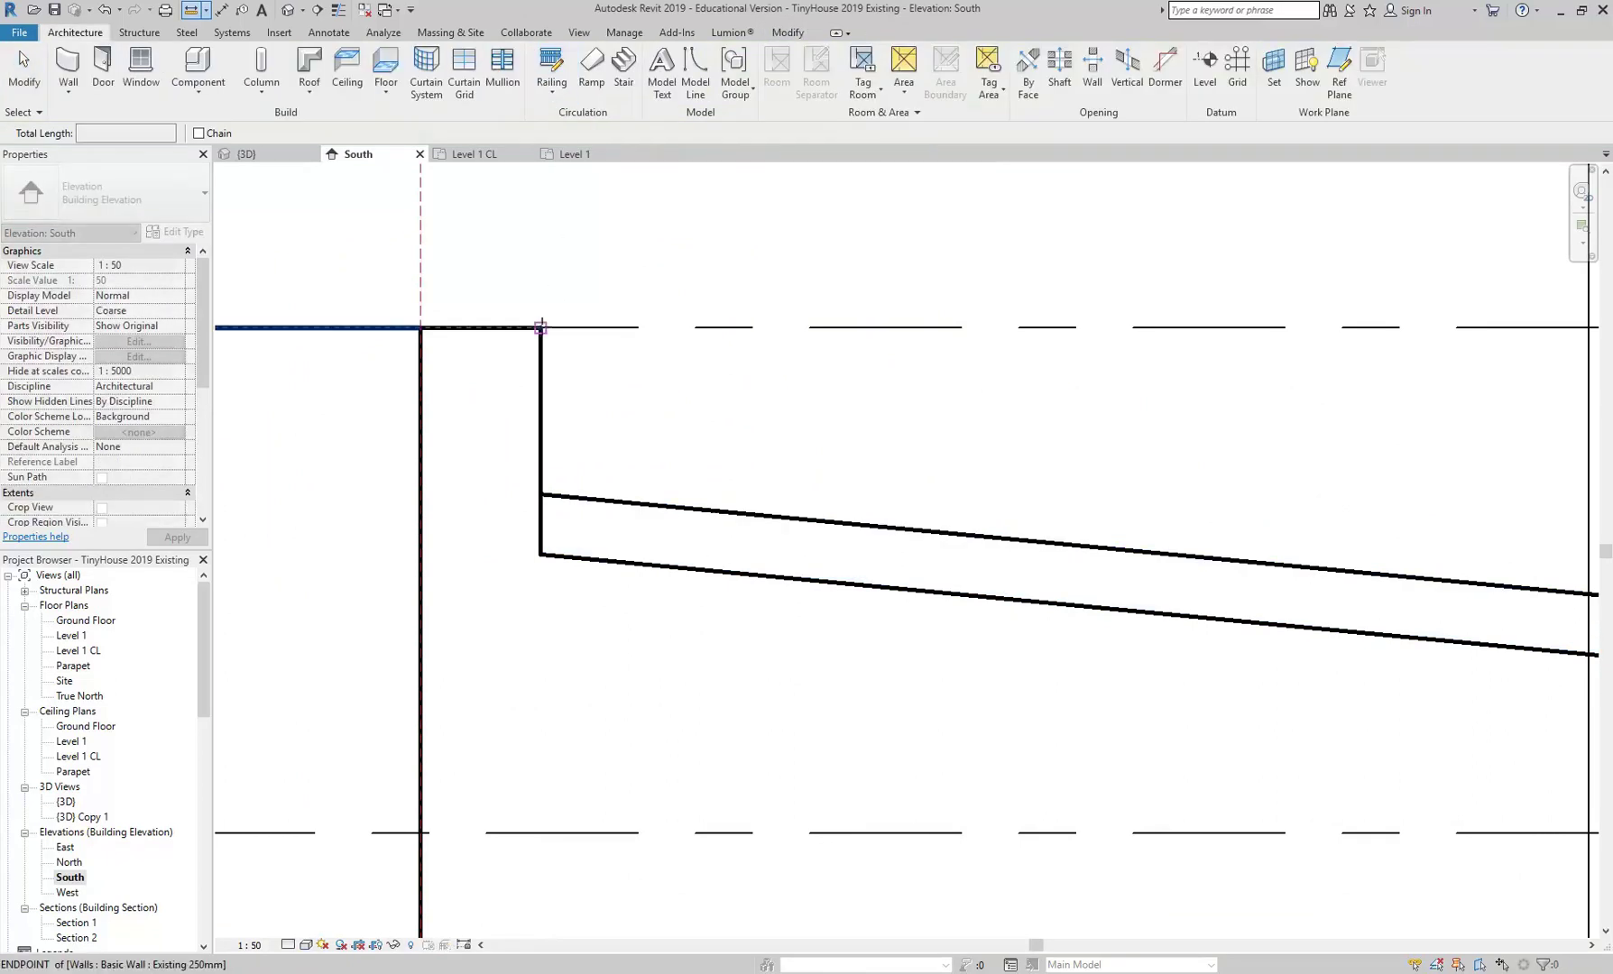
click(541, 326)
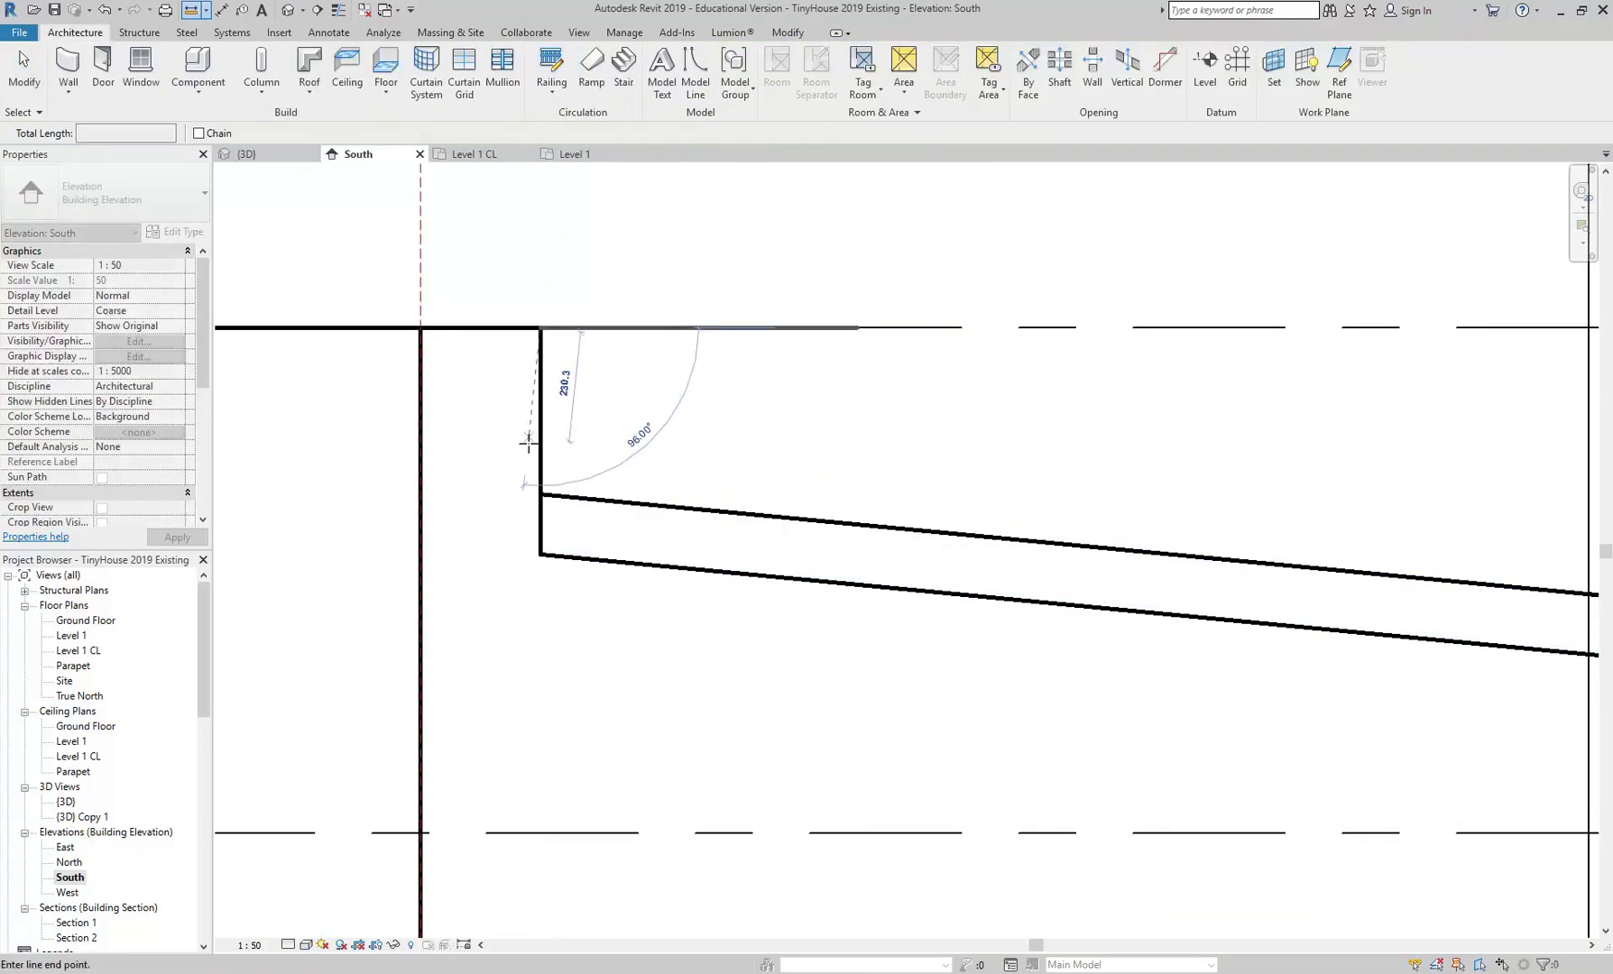
key(Escape)
key(Escape)
click(558, 498)
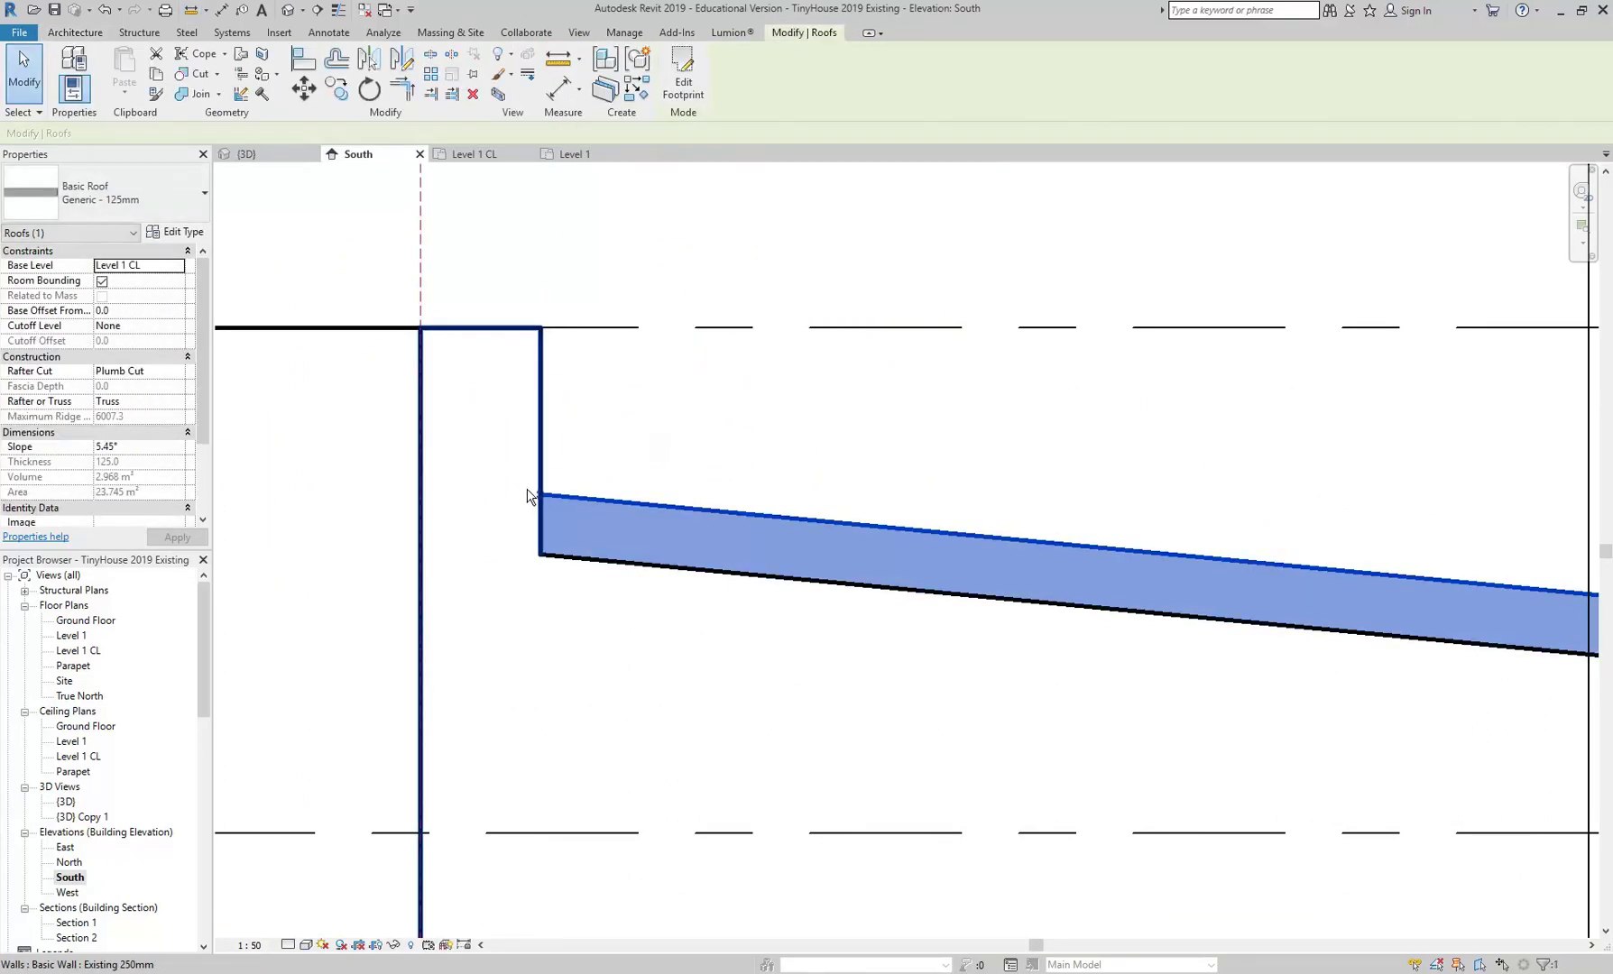
drag(560, 498, 536, 515)
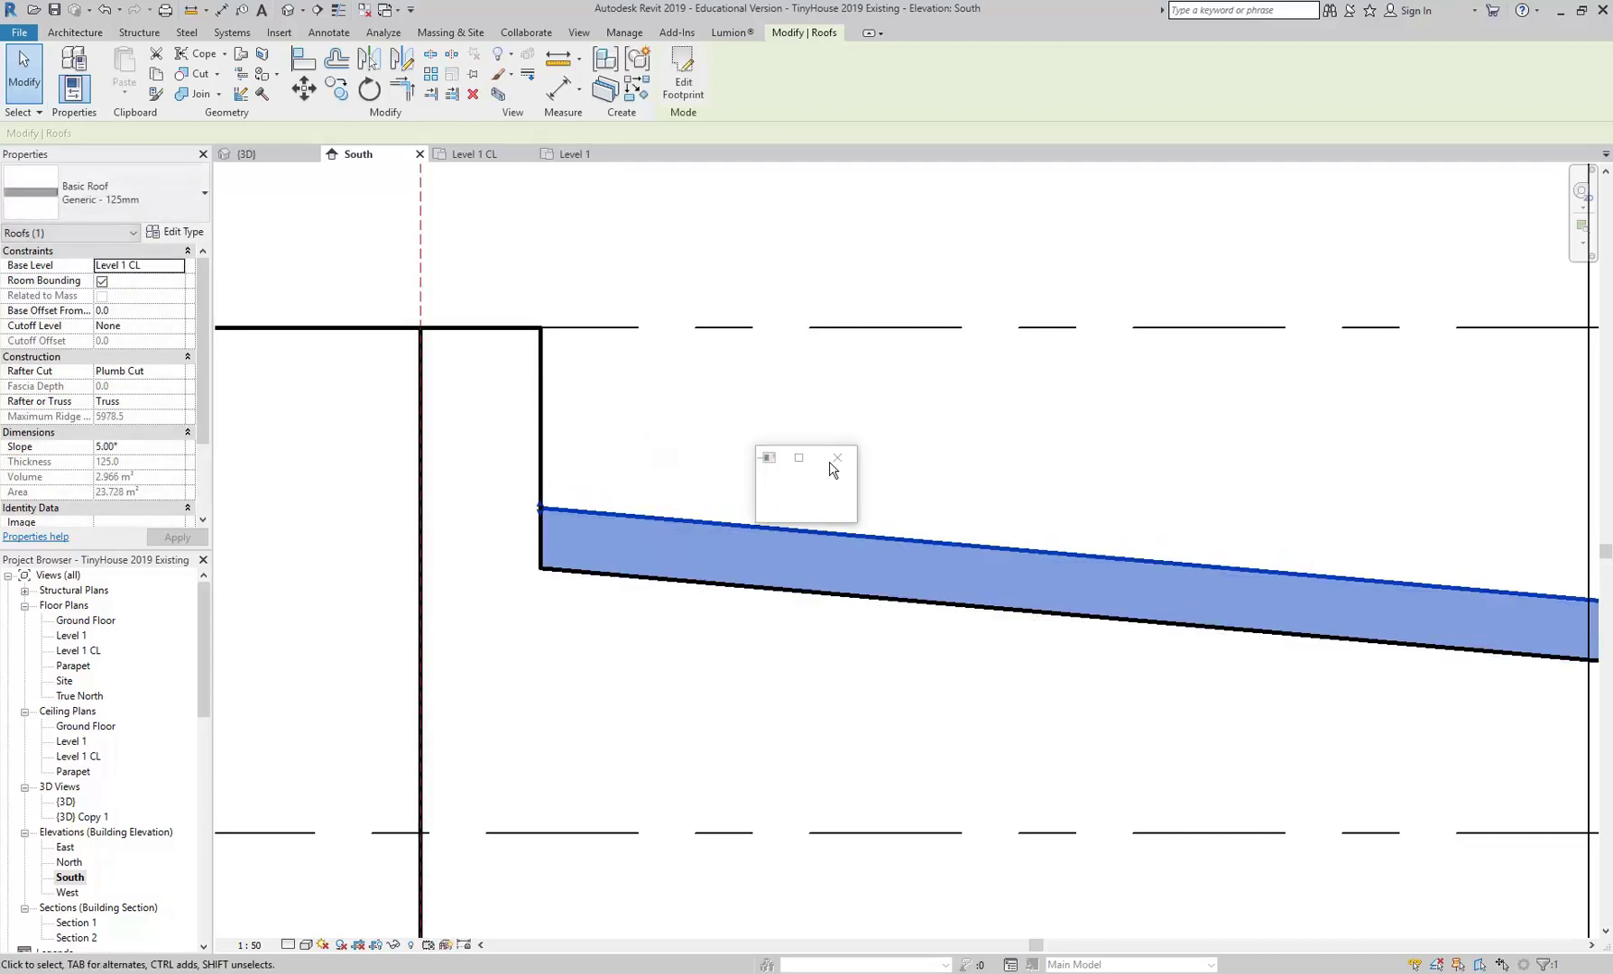
click(595, 423)
Set the roof's Slope property back to 5° after briefly trying 7°
scroll(597, 431, down, 1)
click(587, 512)
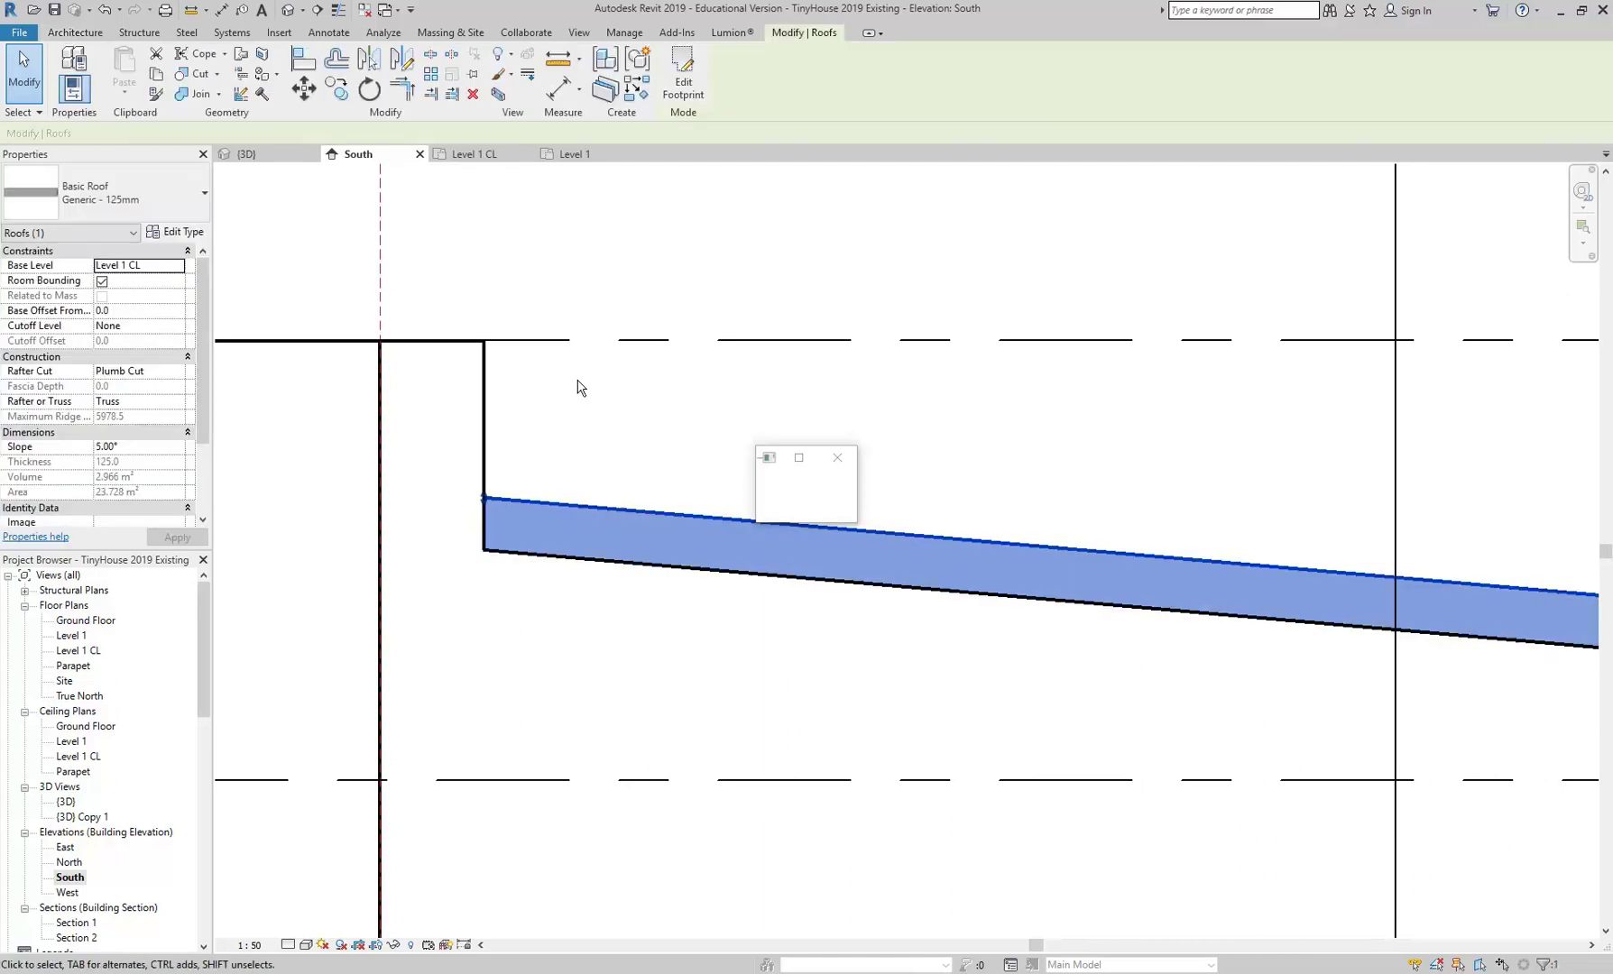
scroll(365, 352, down, 3)
click(153, 446)
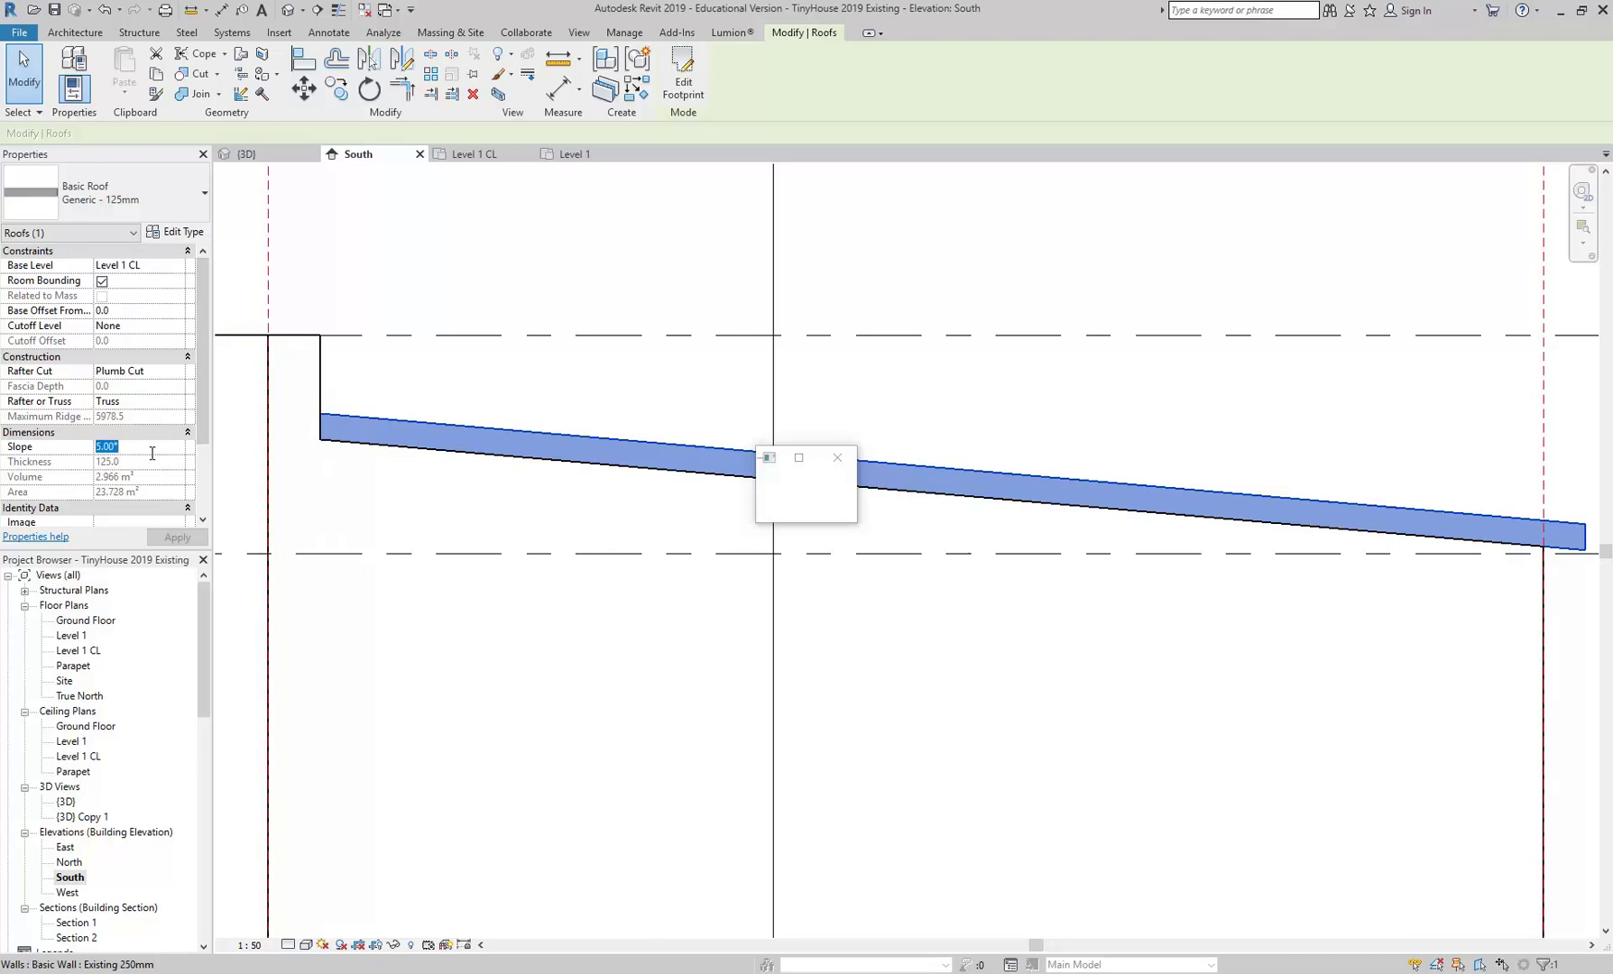
text(7)
key(Return)
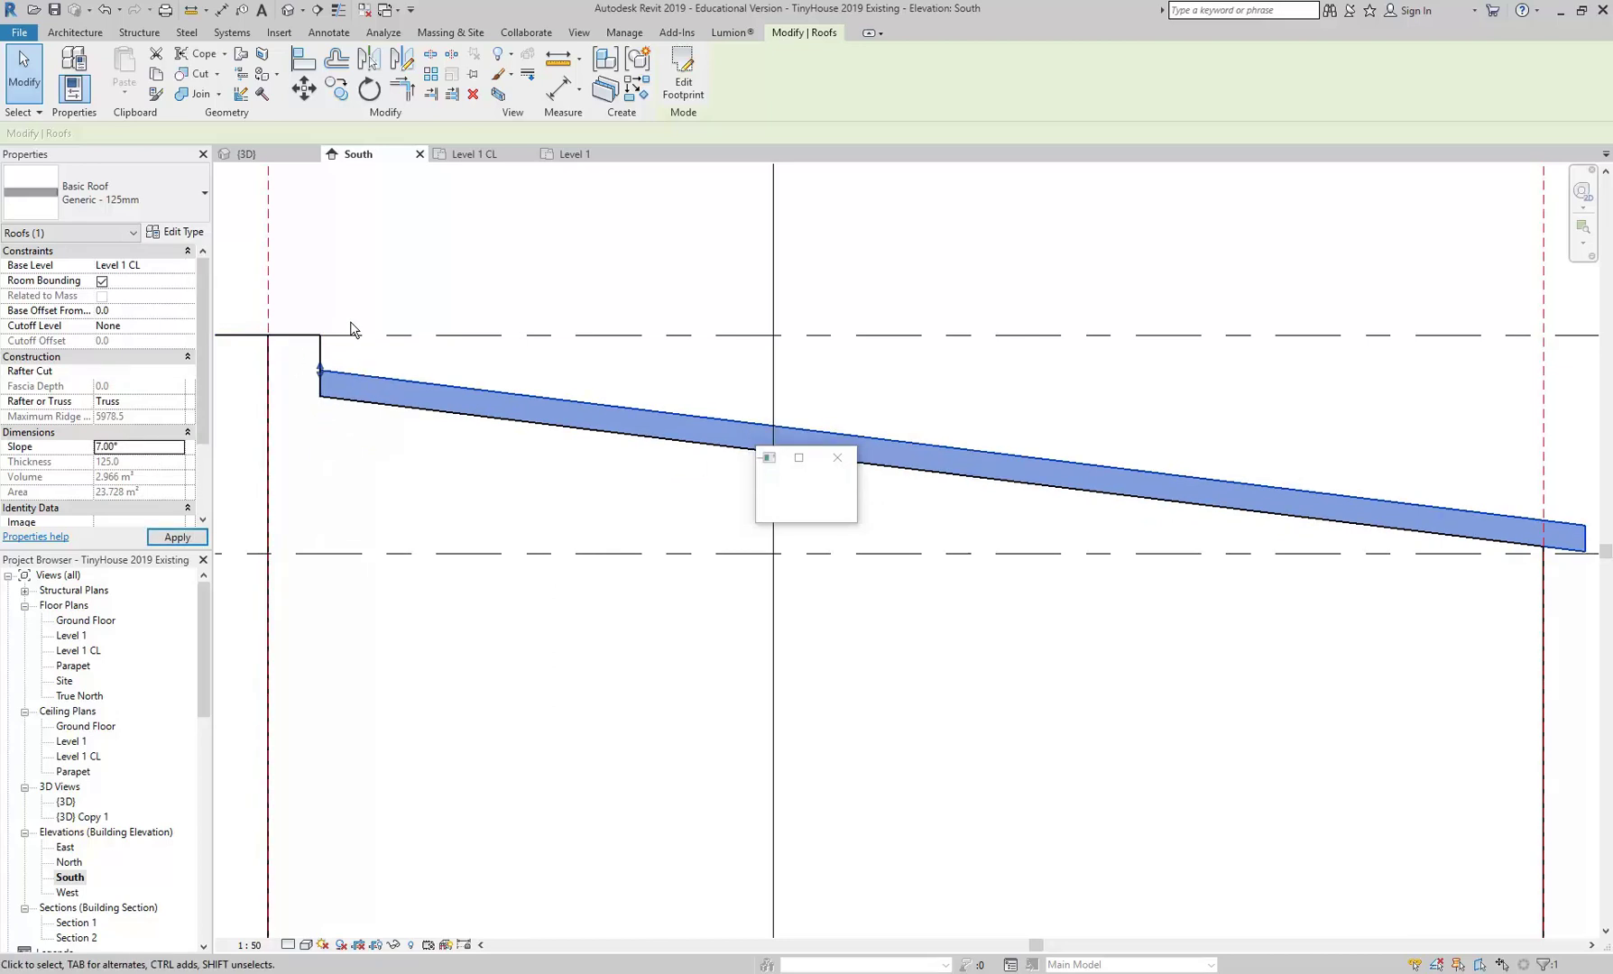
click(156, 446)
text(5)
key(Return)
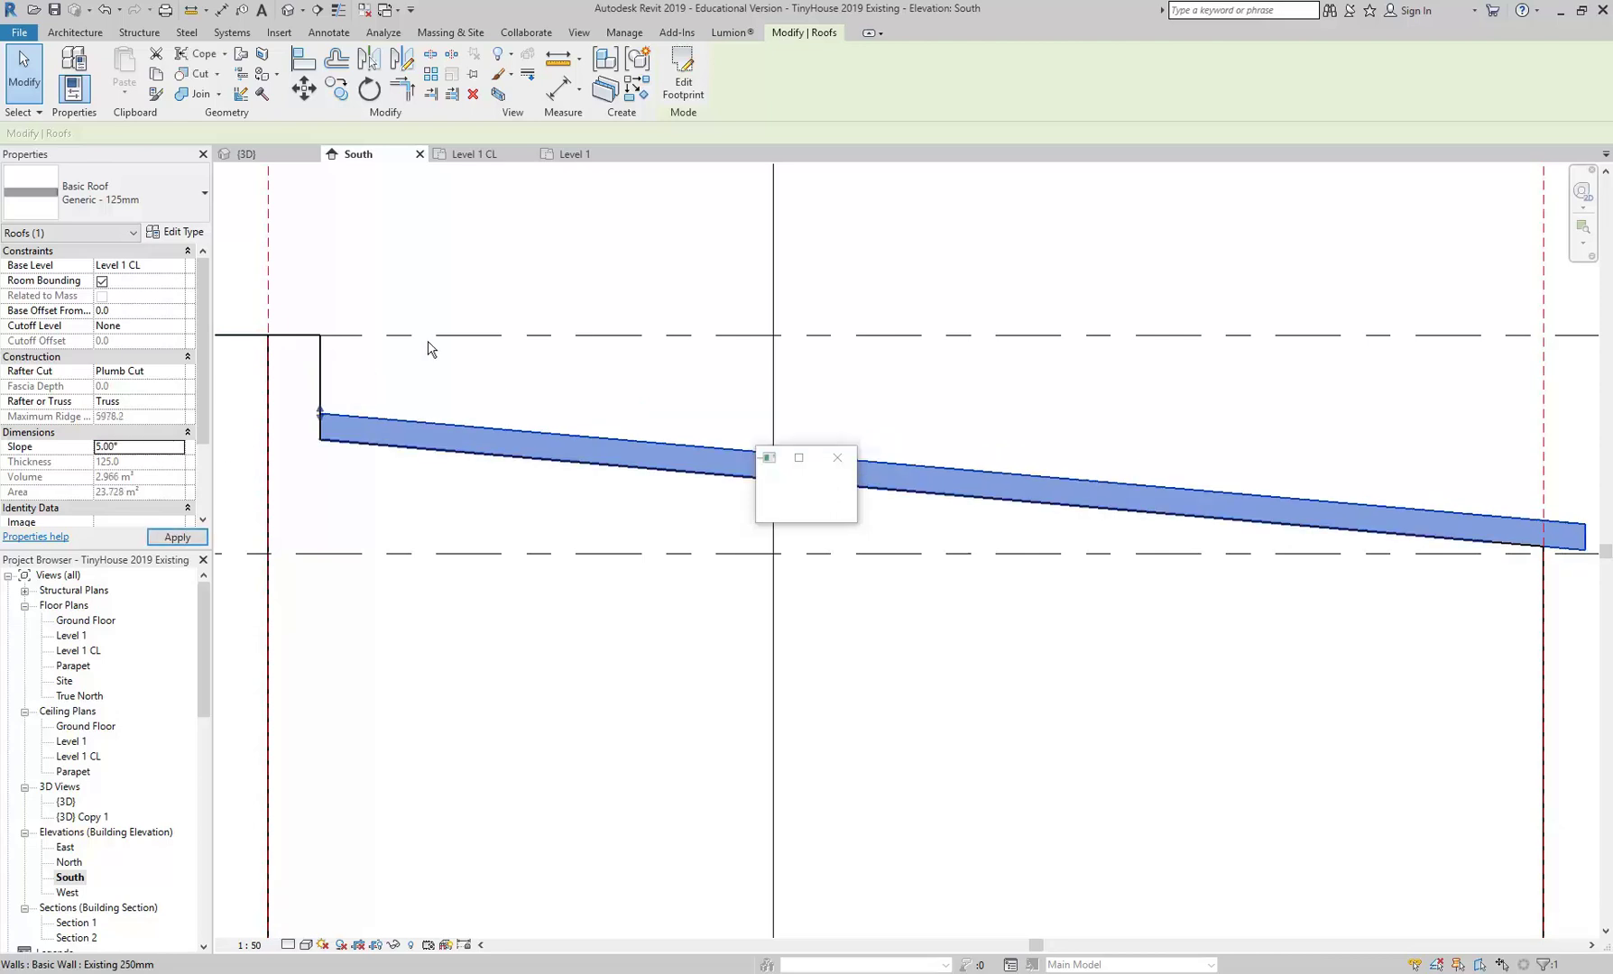
click(429, 284)
scroll(397, 405, down, 2)
click(411, 430)
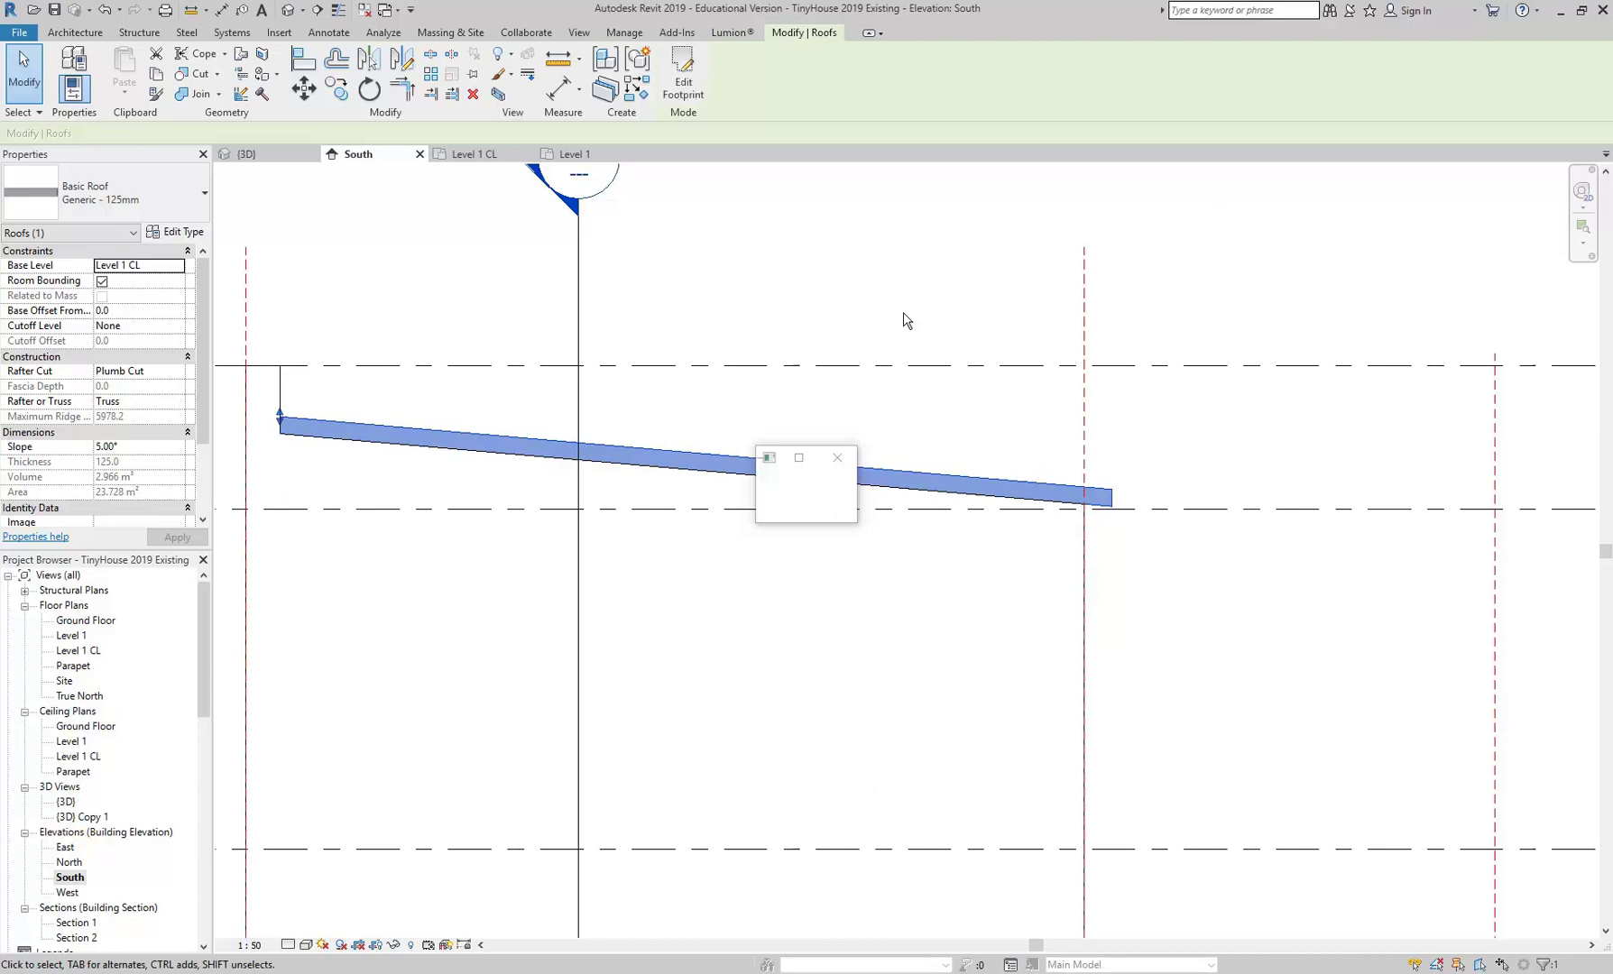
click(1292, 279)
scroll(815, 469, down, 1)
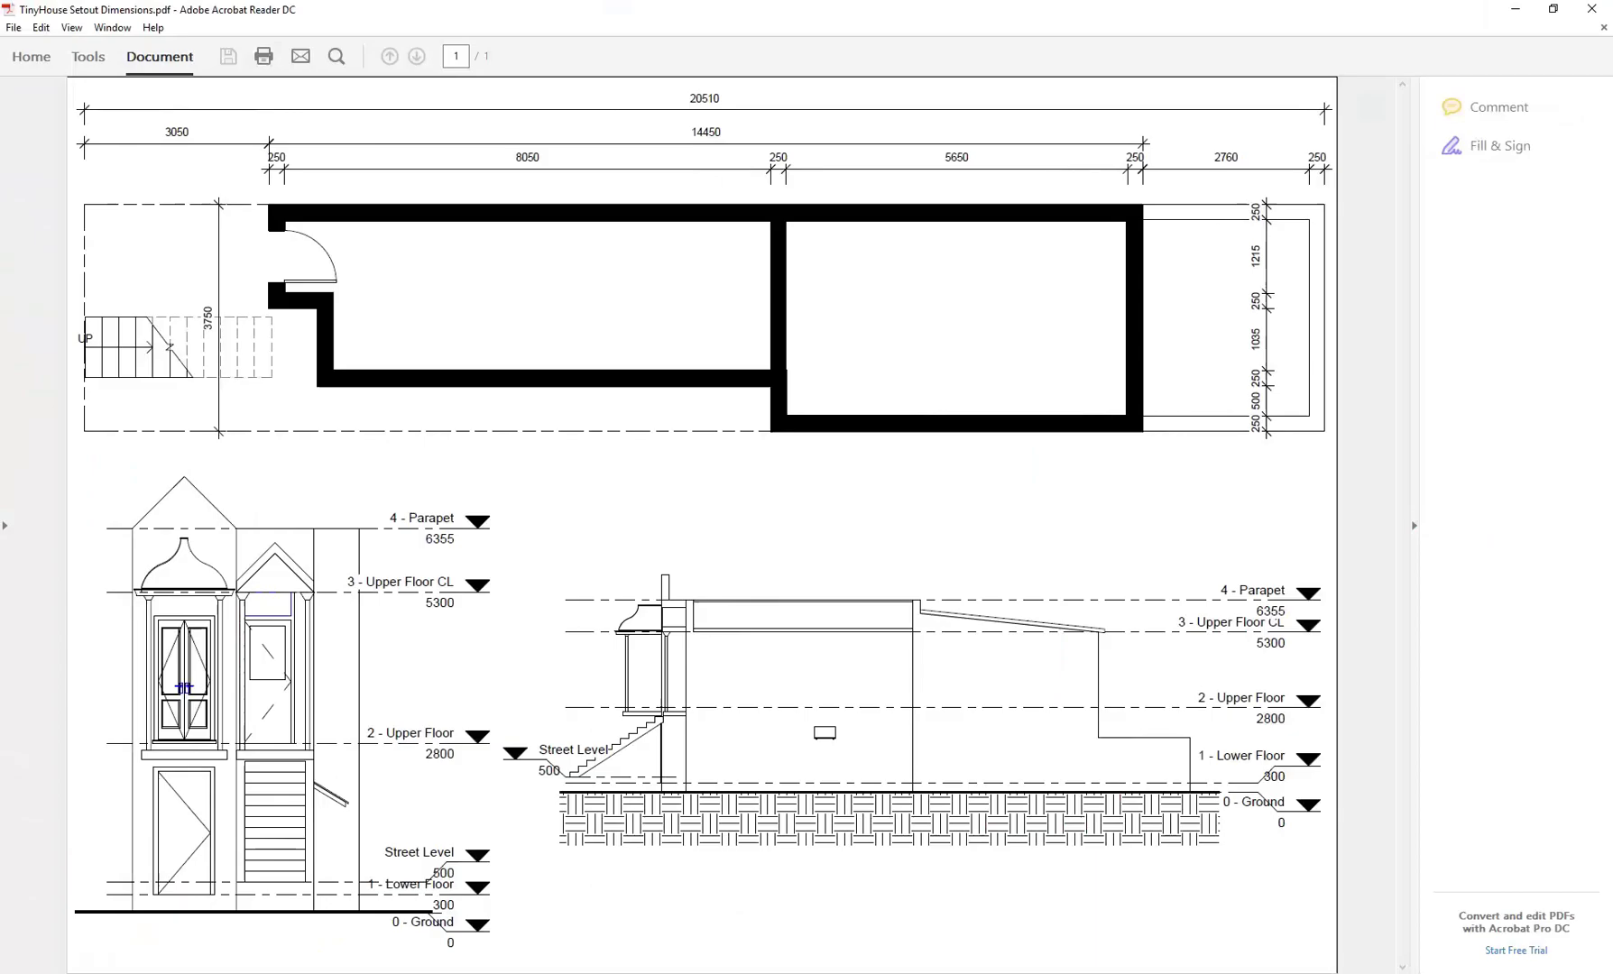
Open the Level 1 CL floor plan, bring the house into view, and show the Roof options
key(alt+Tab)
mouse_move(497, 432)
middle_down()
mouse_move(1008, 548)
mouse_move(1053, 478)
middle_up()
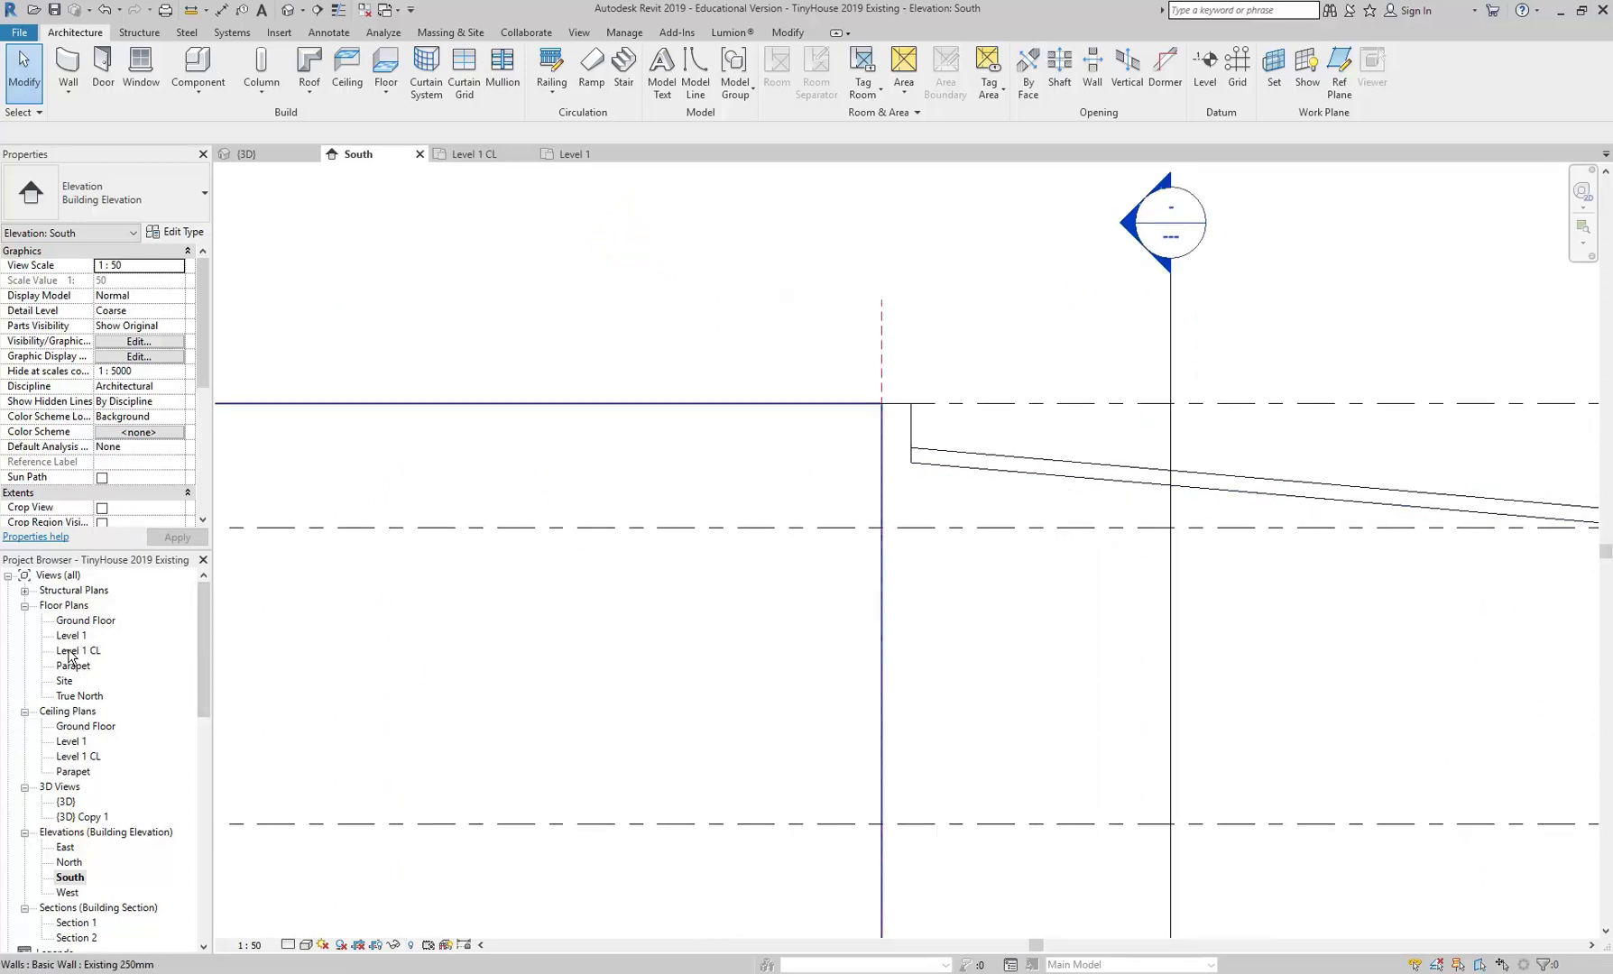
double_click(69, 650)
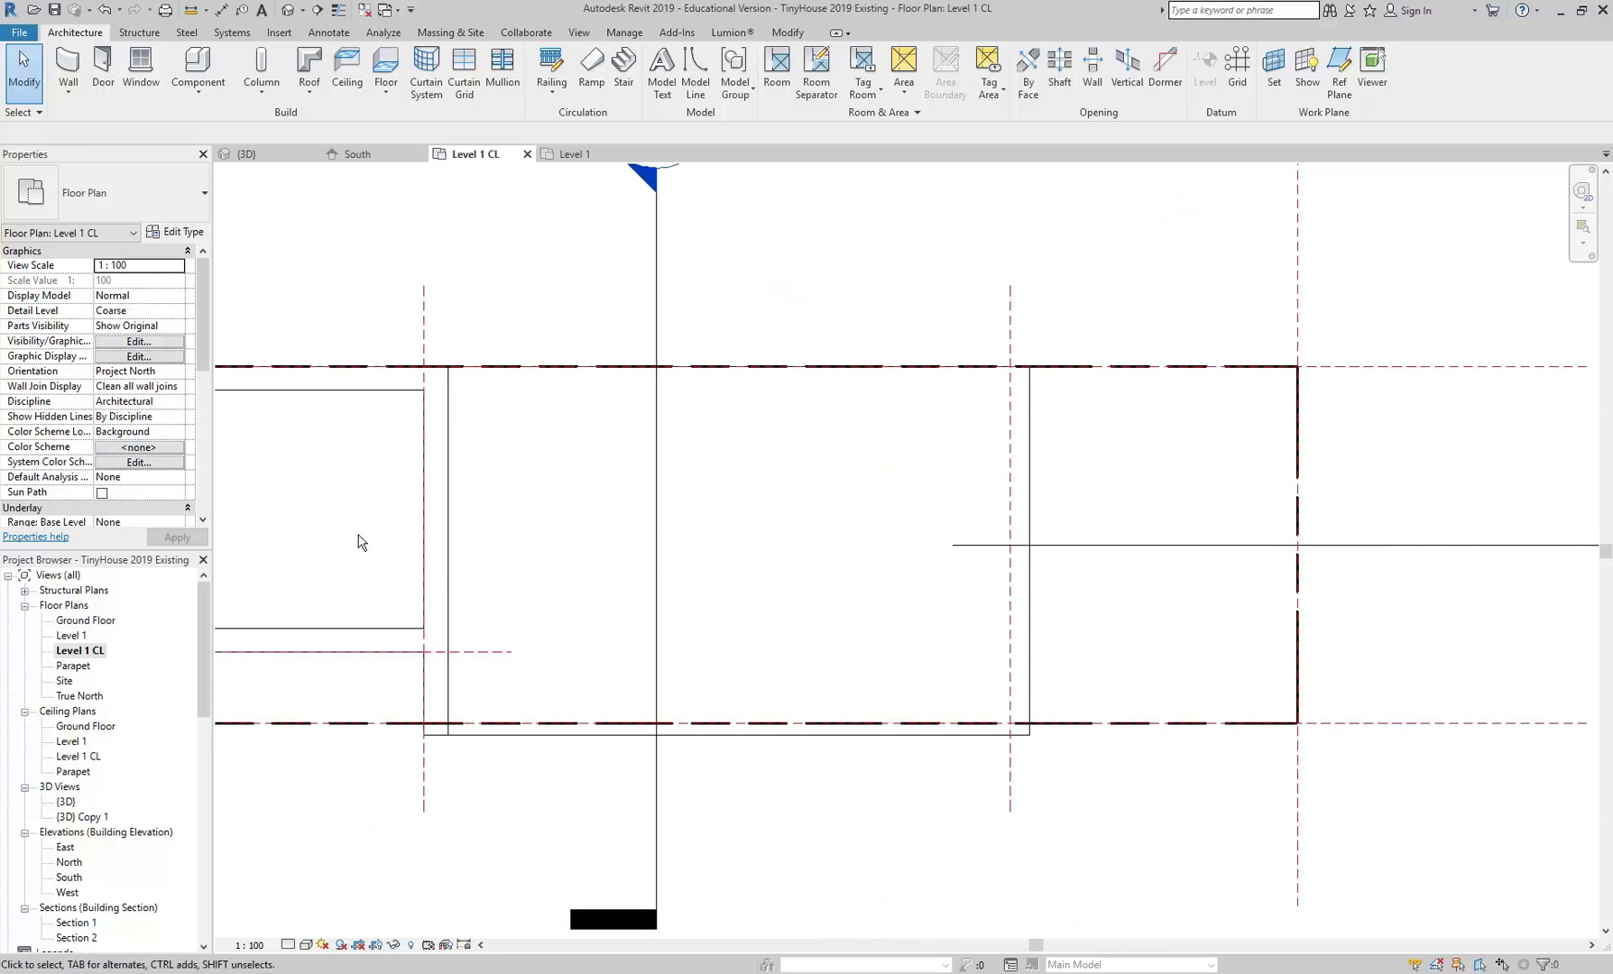
scroll(356, 544, down, 2)
middle_drag(357, 544, 993, 562)
scroll(758, 568, up, 1)
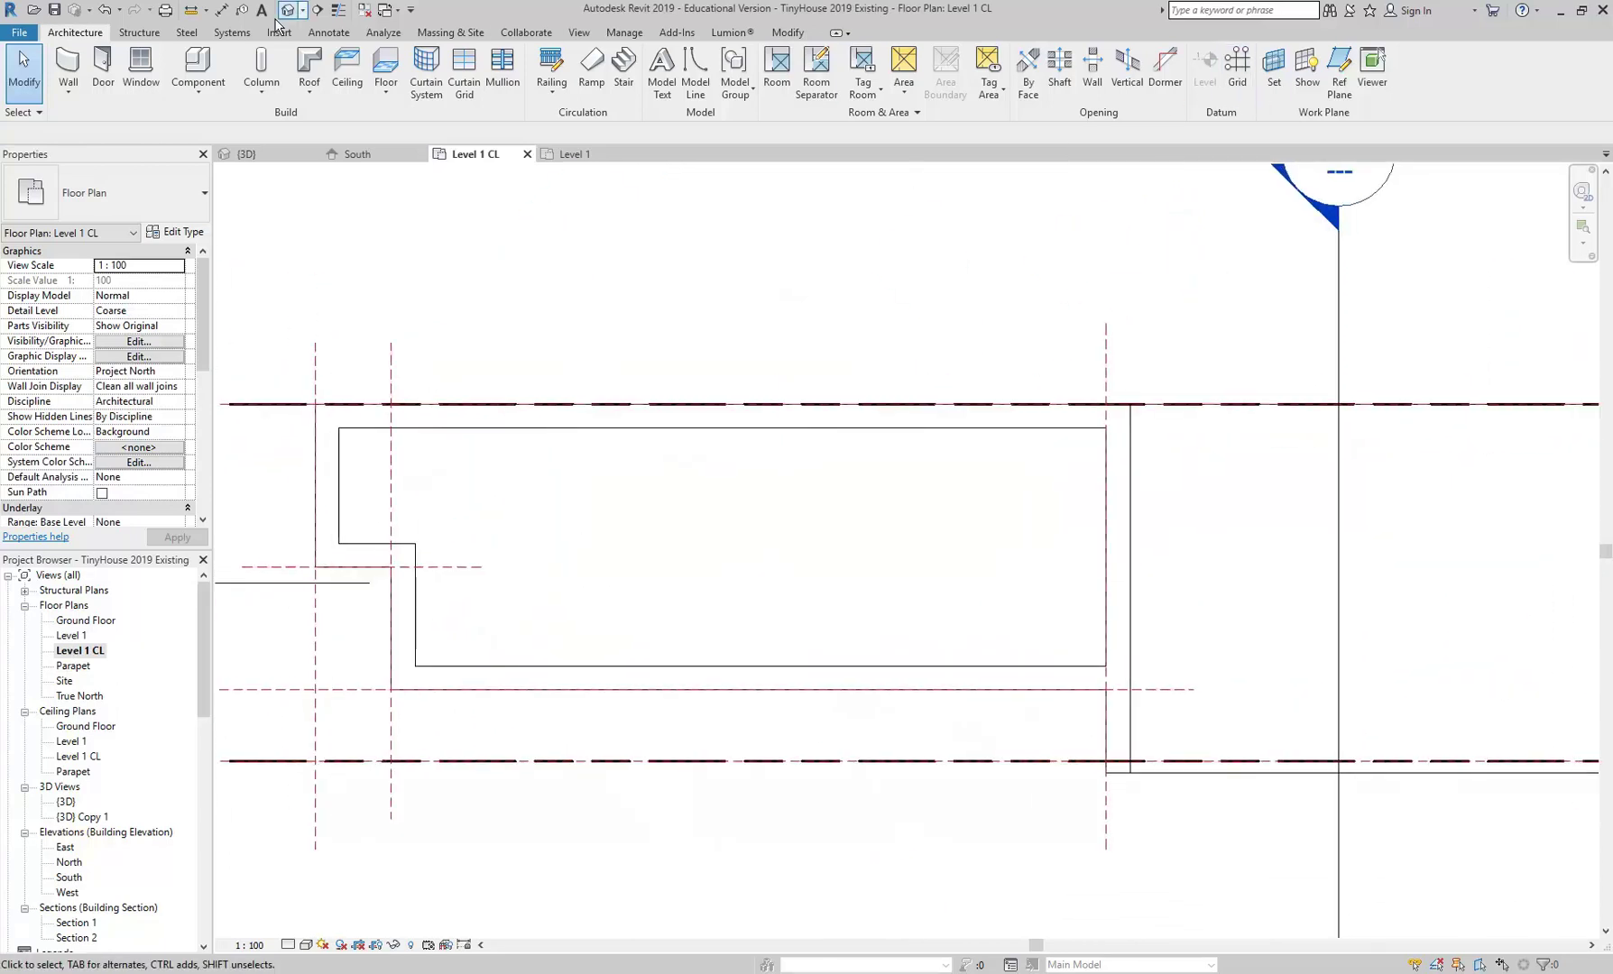
click(309, 89)
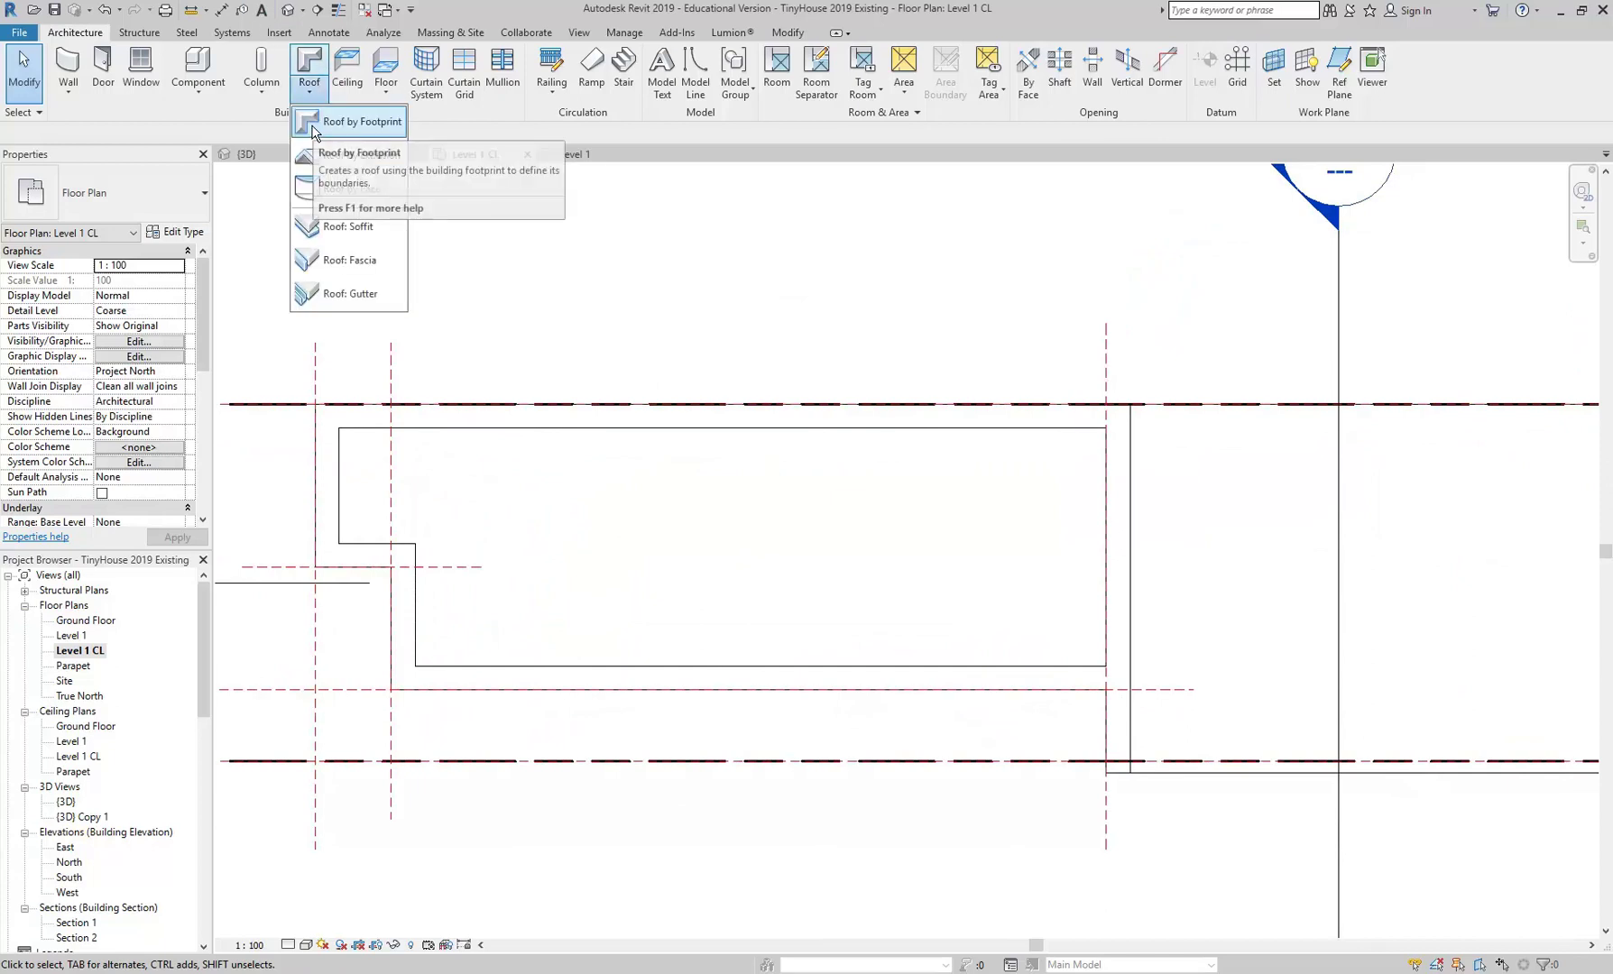
Start a Roof by Footprint and pick the top, left, step, right and bottom walls as boundaries
click(314, 124)
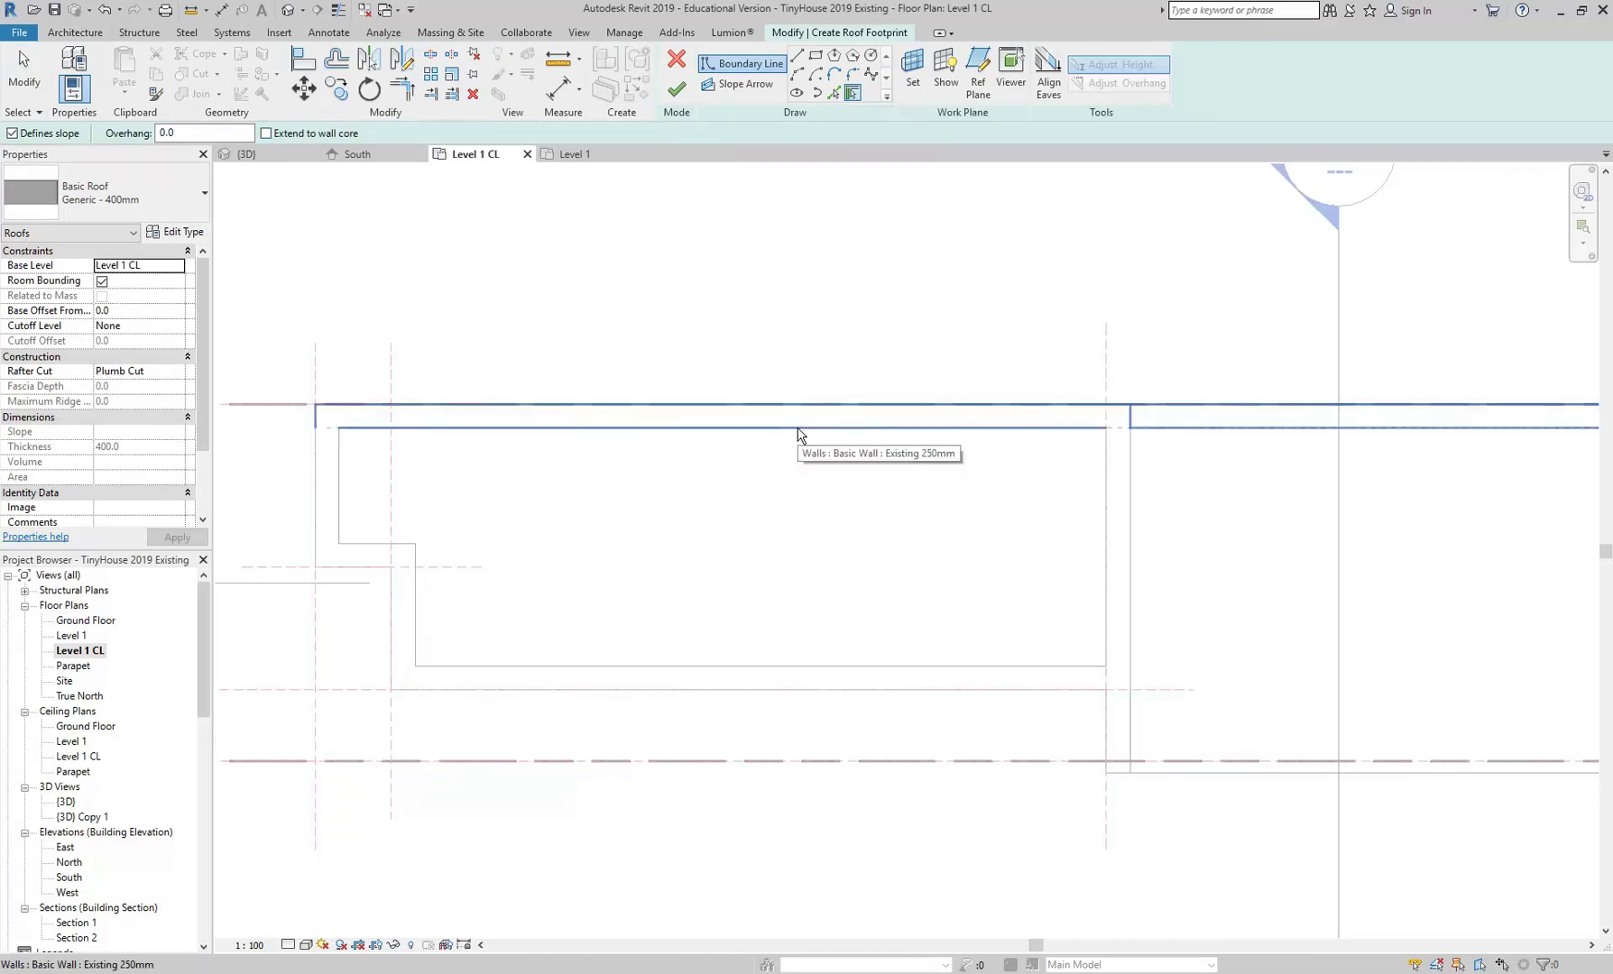
click(720, 436)
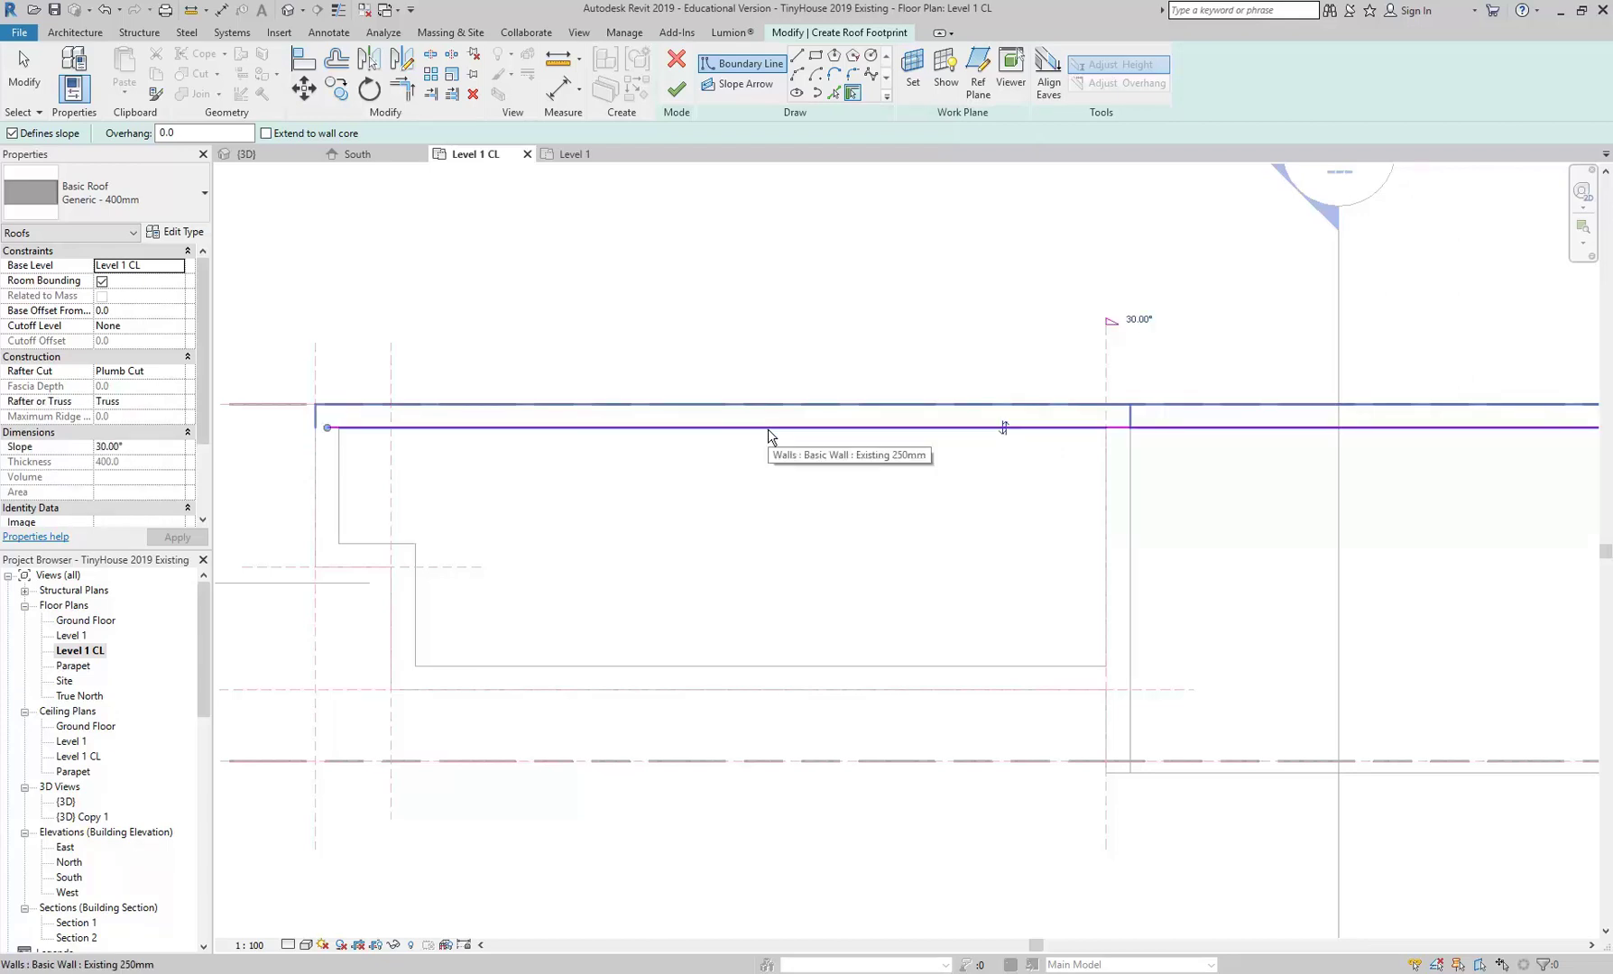
click(343, 498)
click(361, 547)
click(418, 605)
click(1101, 542)
click(1130, 552)
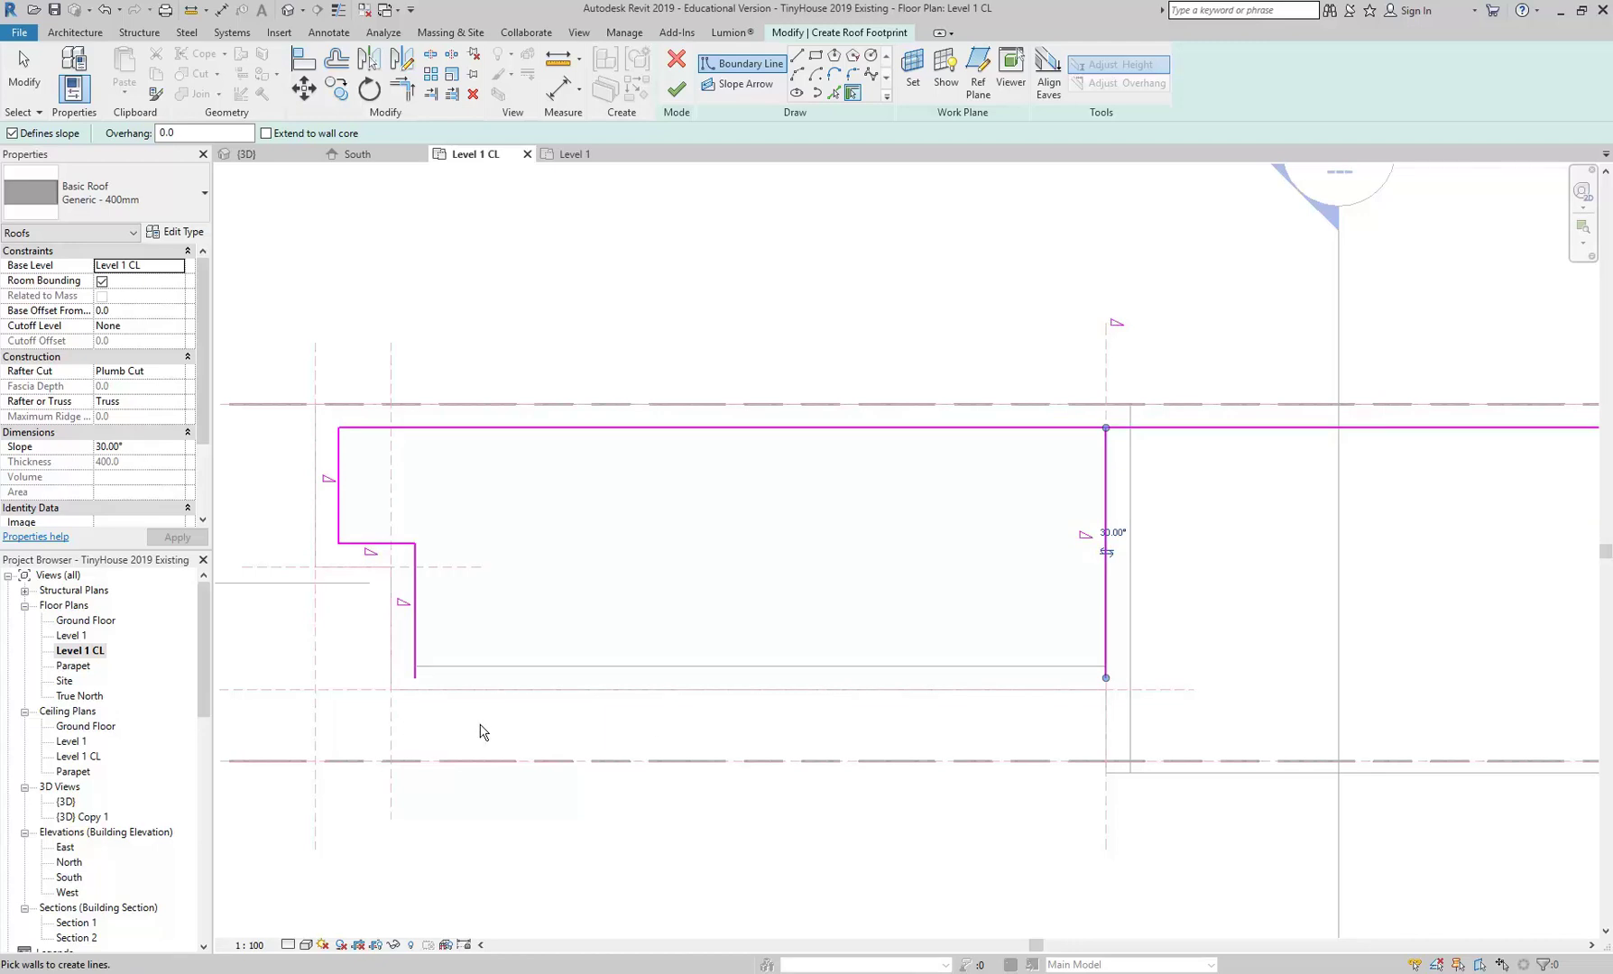
click(646, 701)
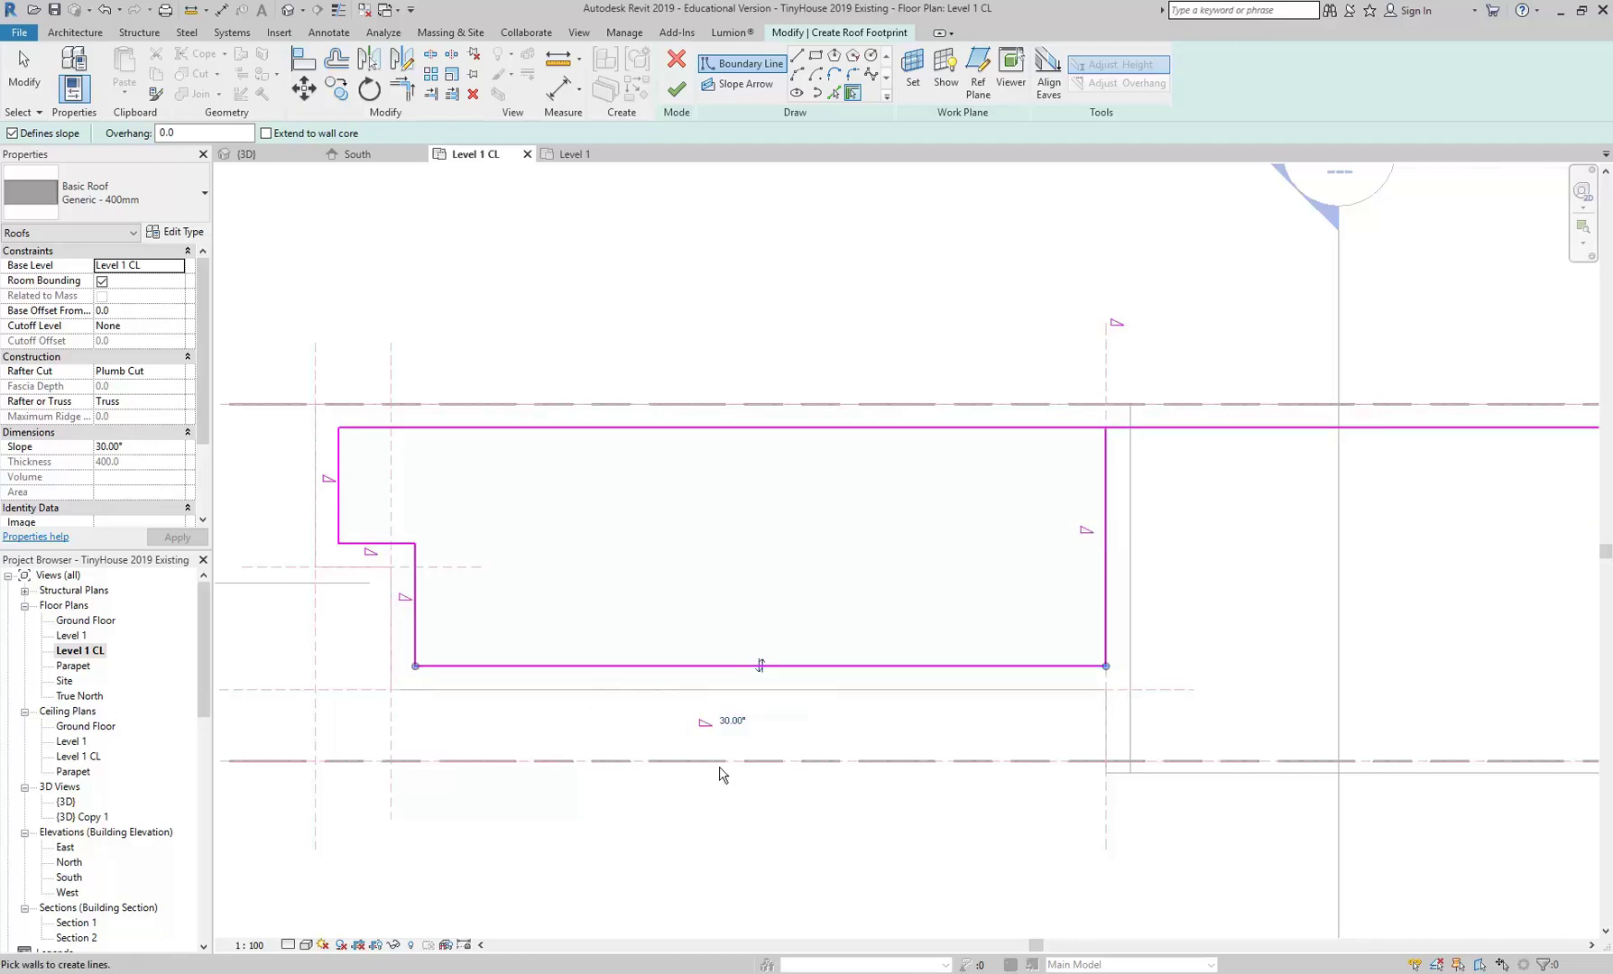
Flip the boundary lines between the walls' outer and inner faces, ending on the inner face
click(761, 667)
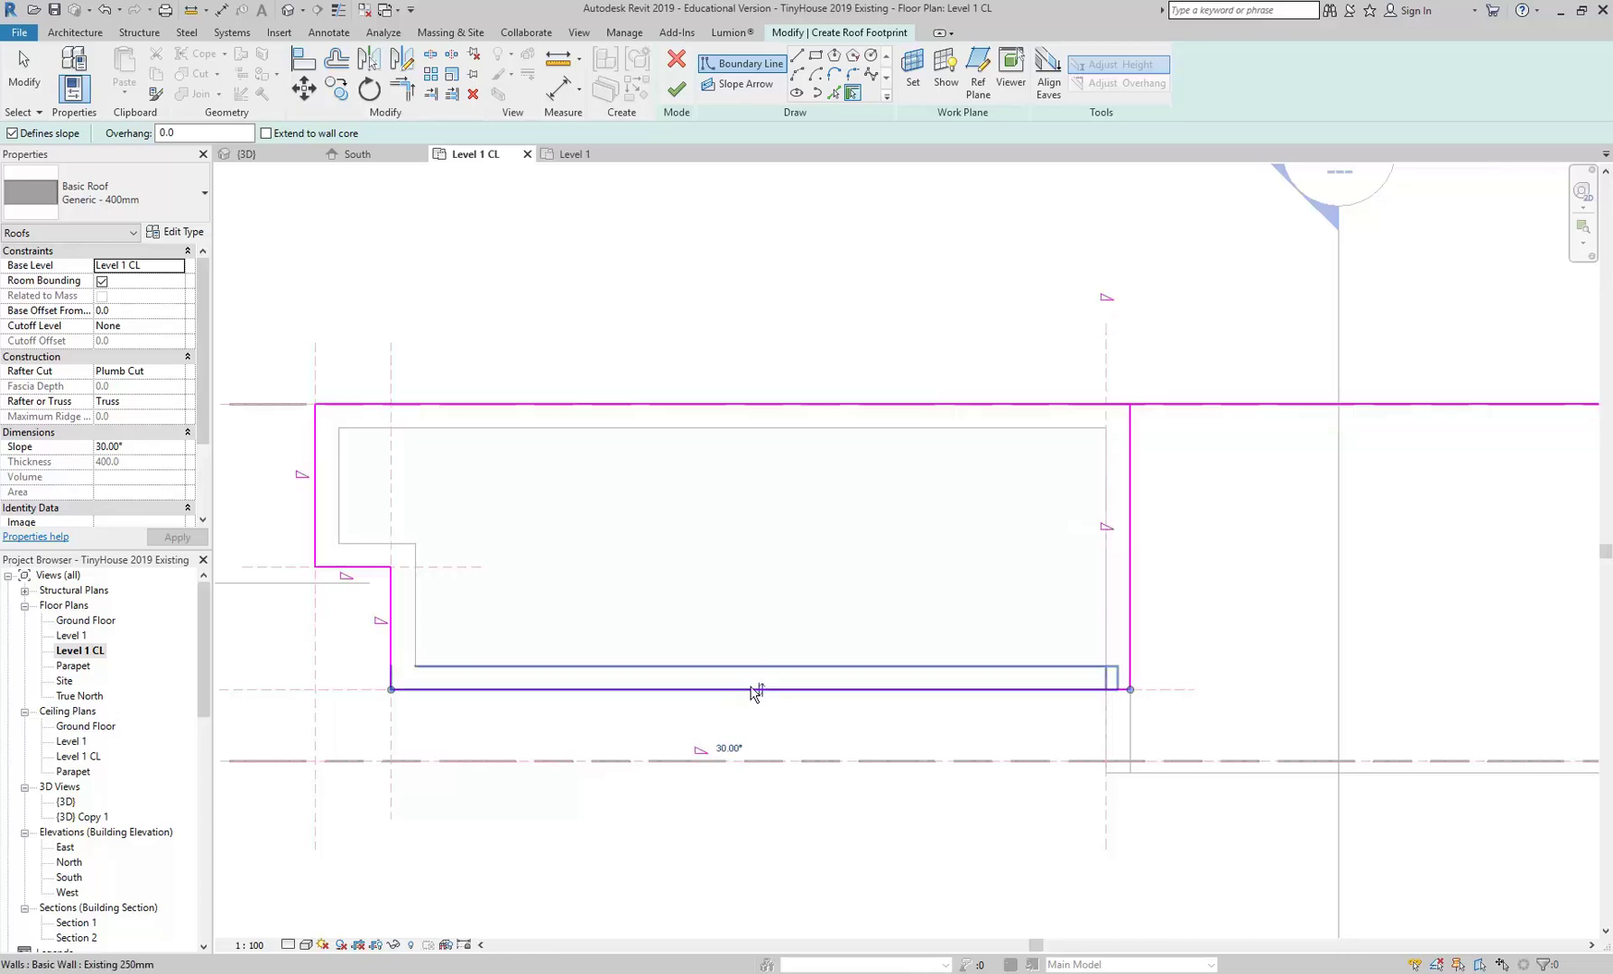
click(760, 690)
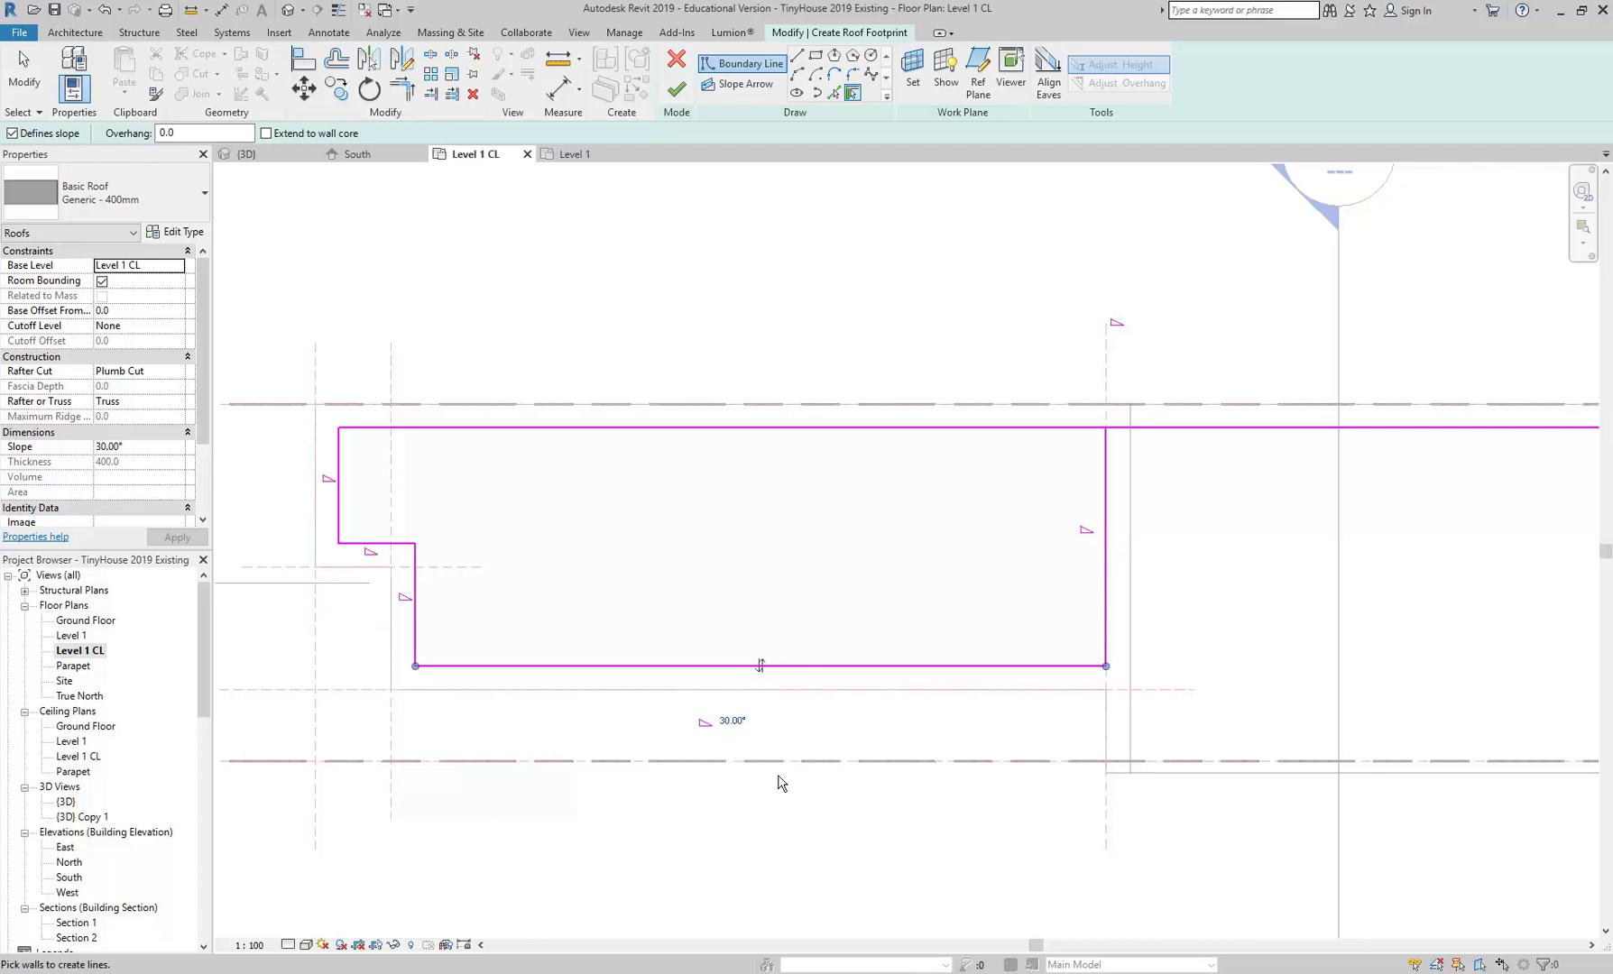
click(760, 669)
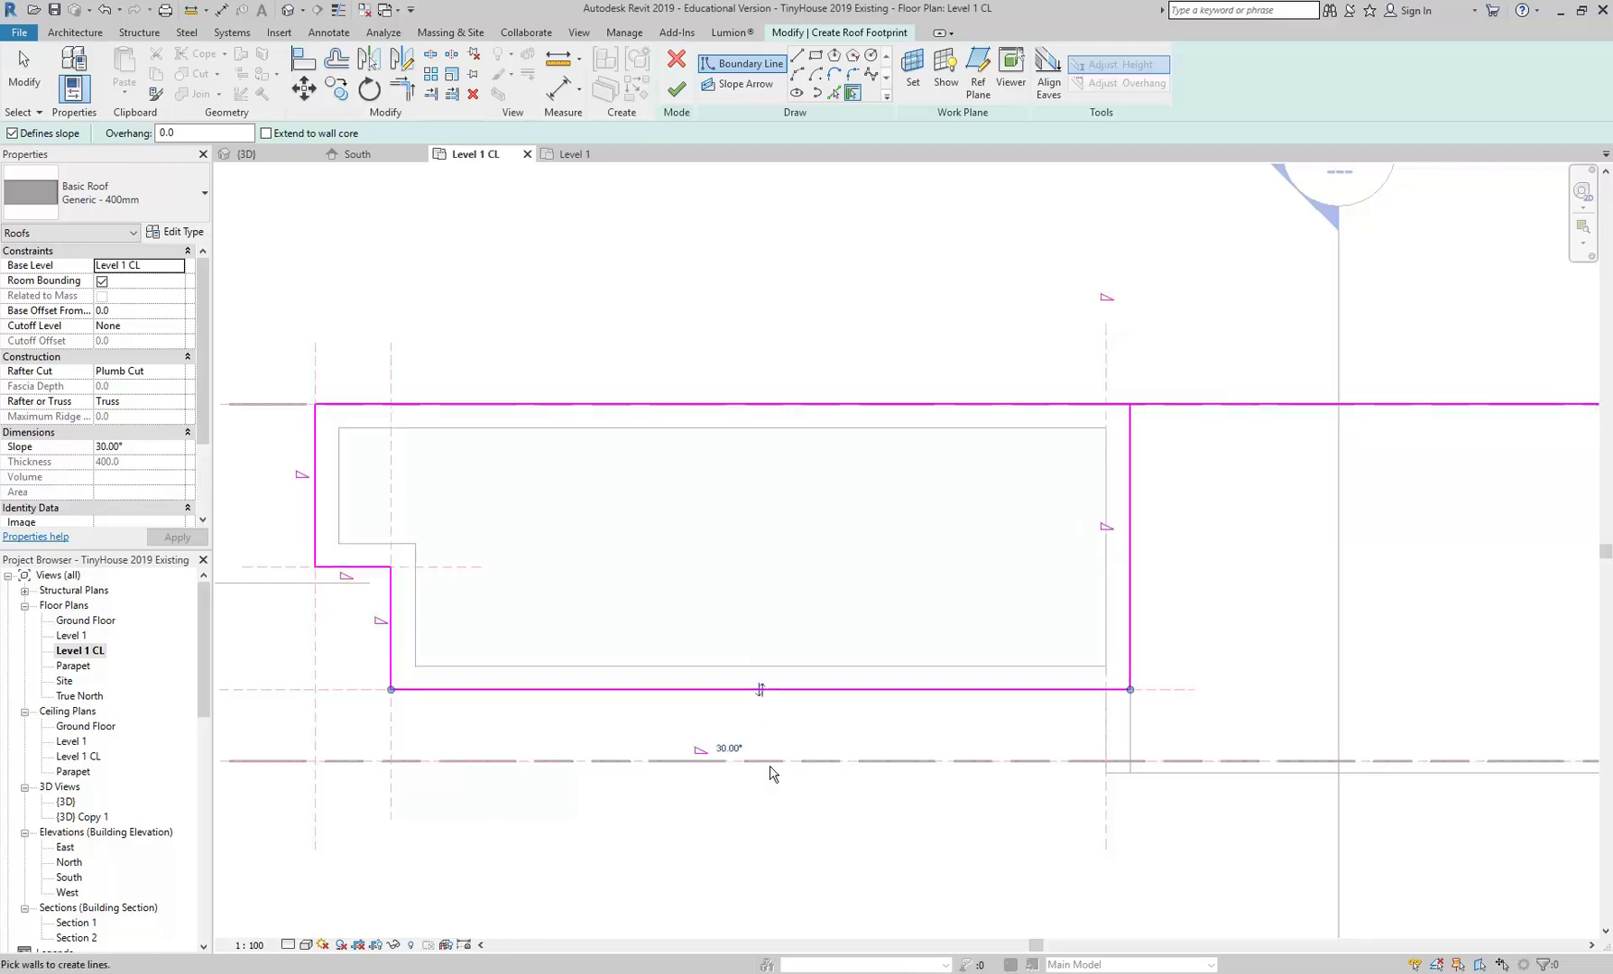
click(762, 689)
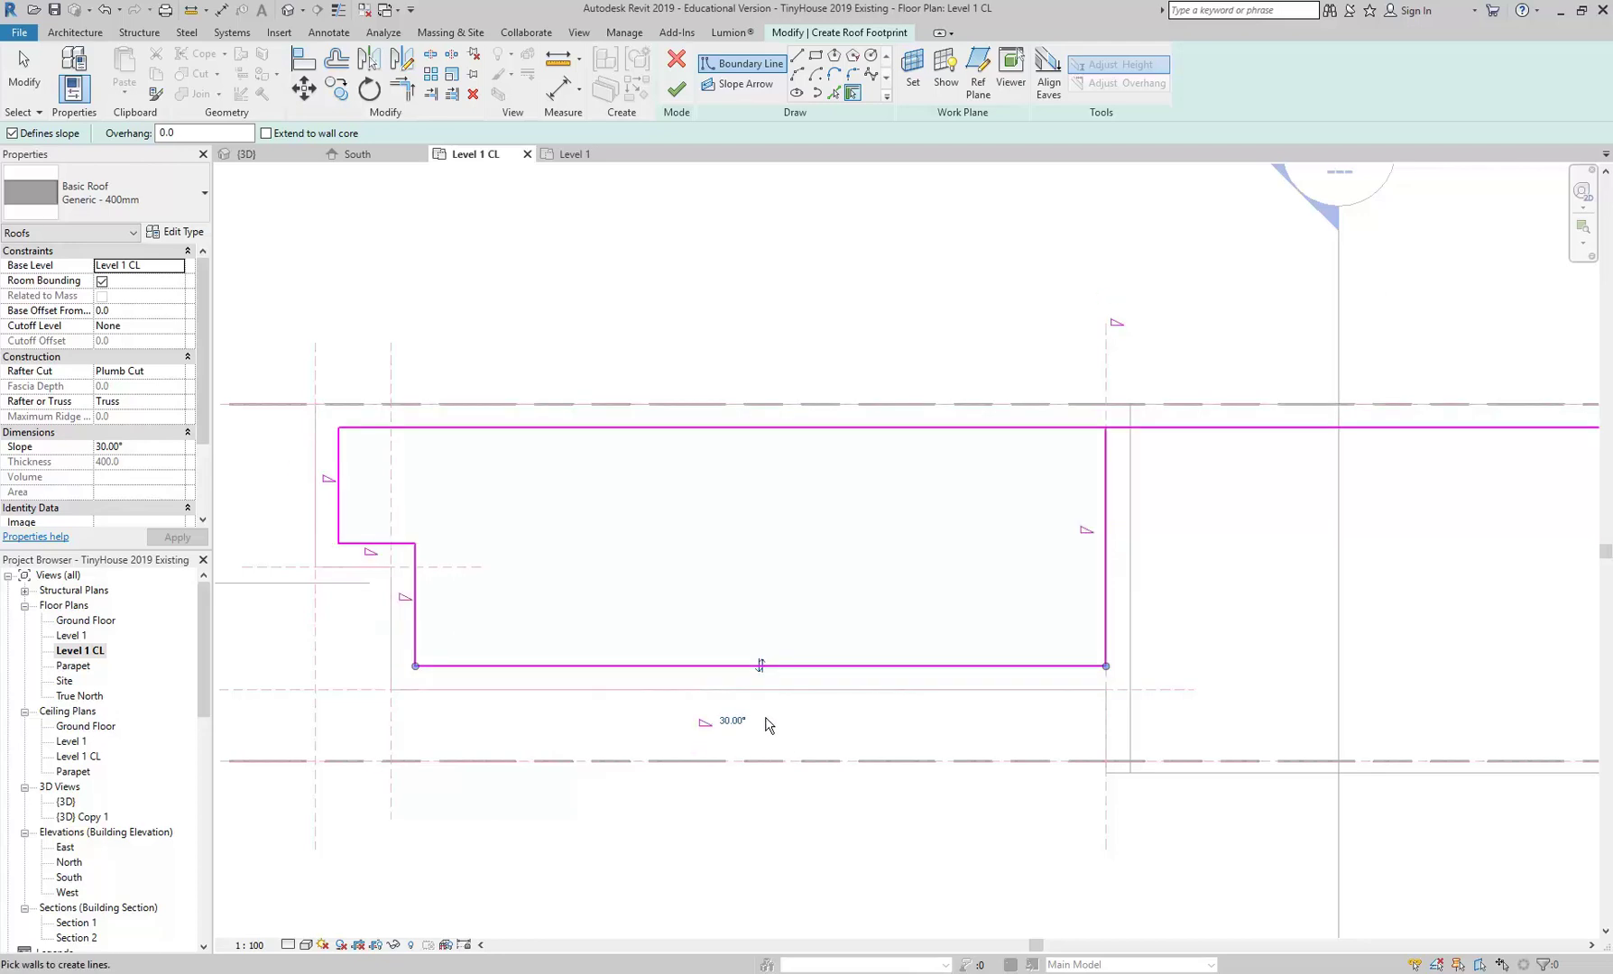
Undo the last three sketch edits, removing the bottom roof boundary line
click(104, 9)
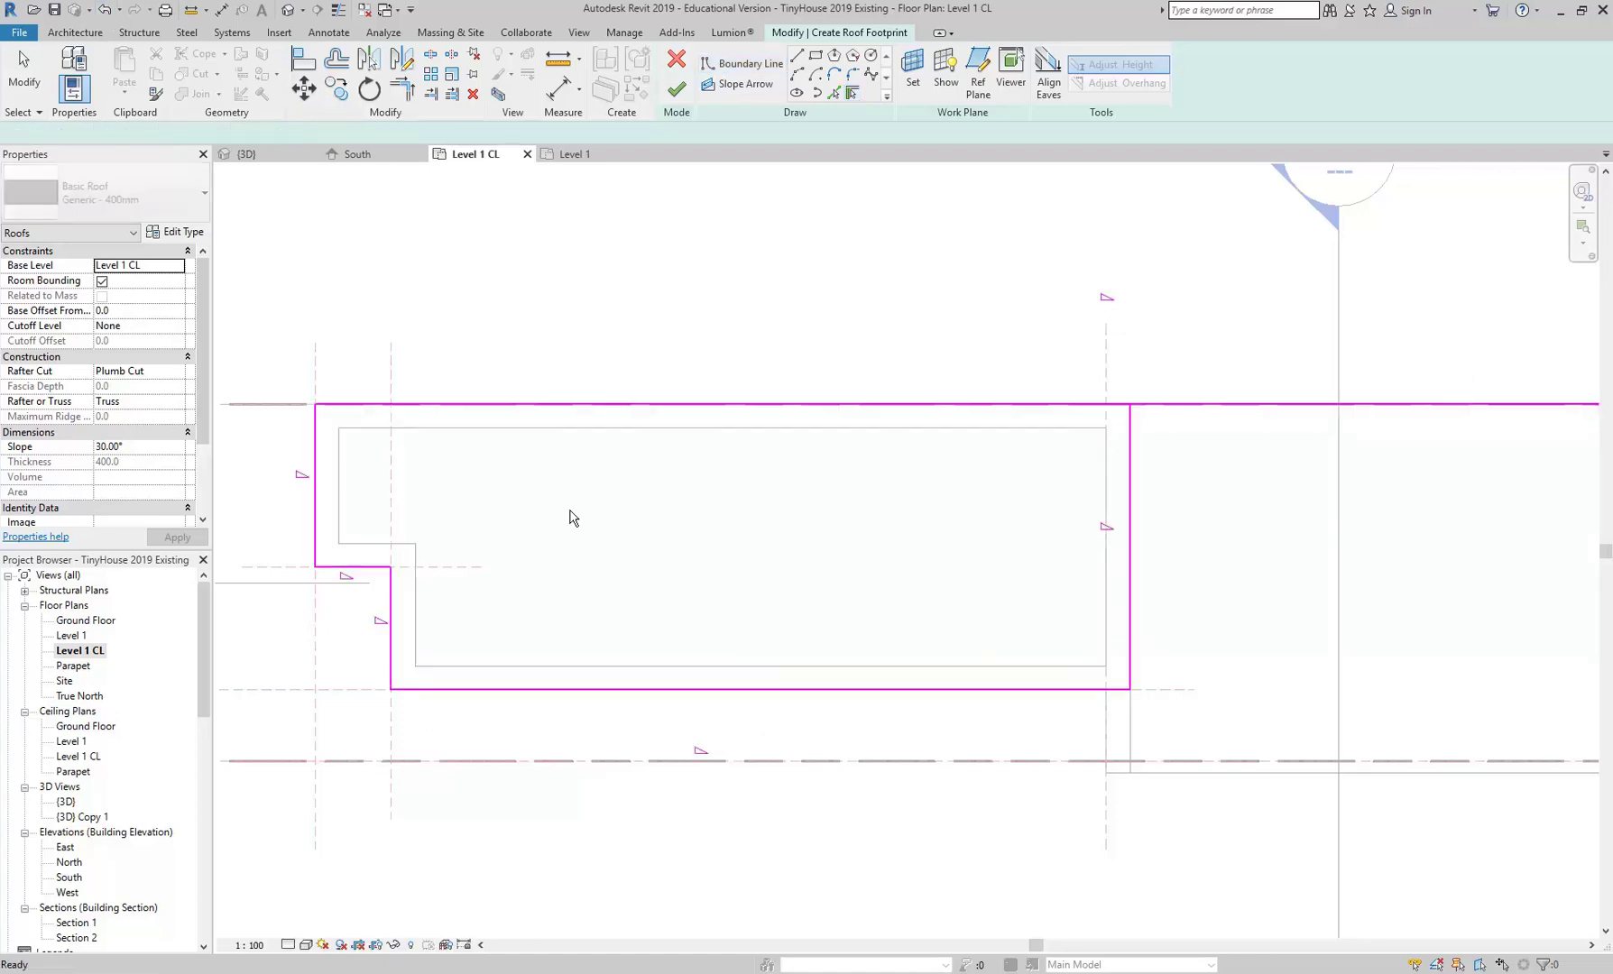
click(106, 15)
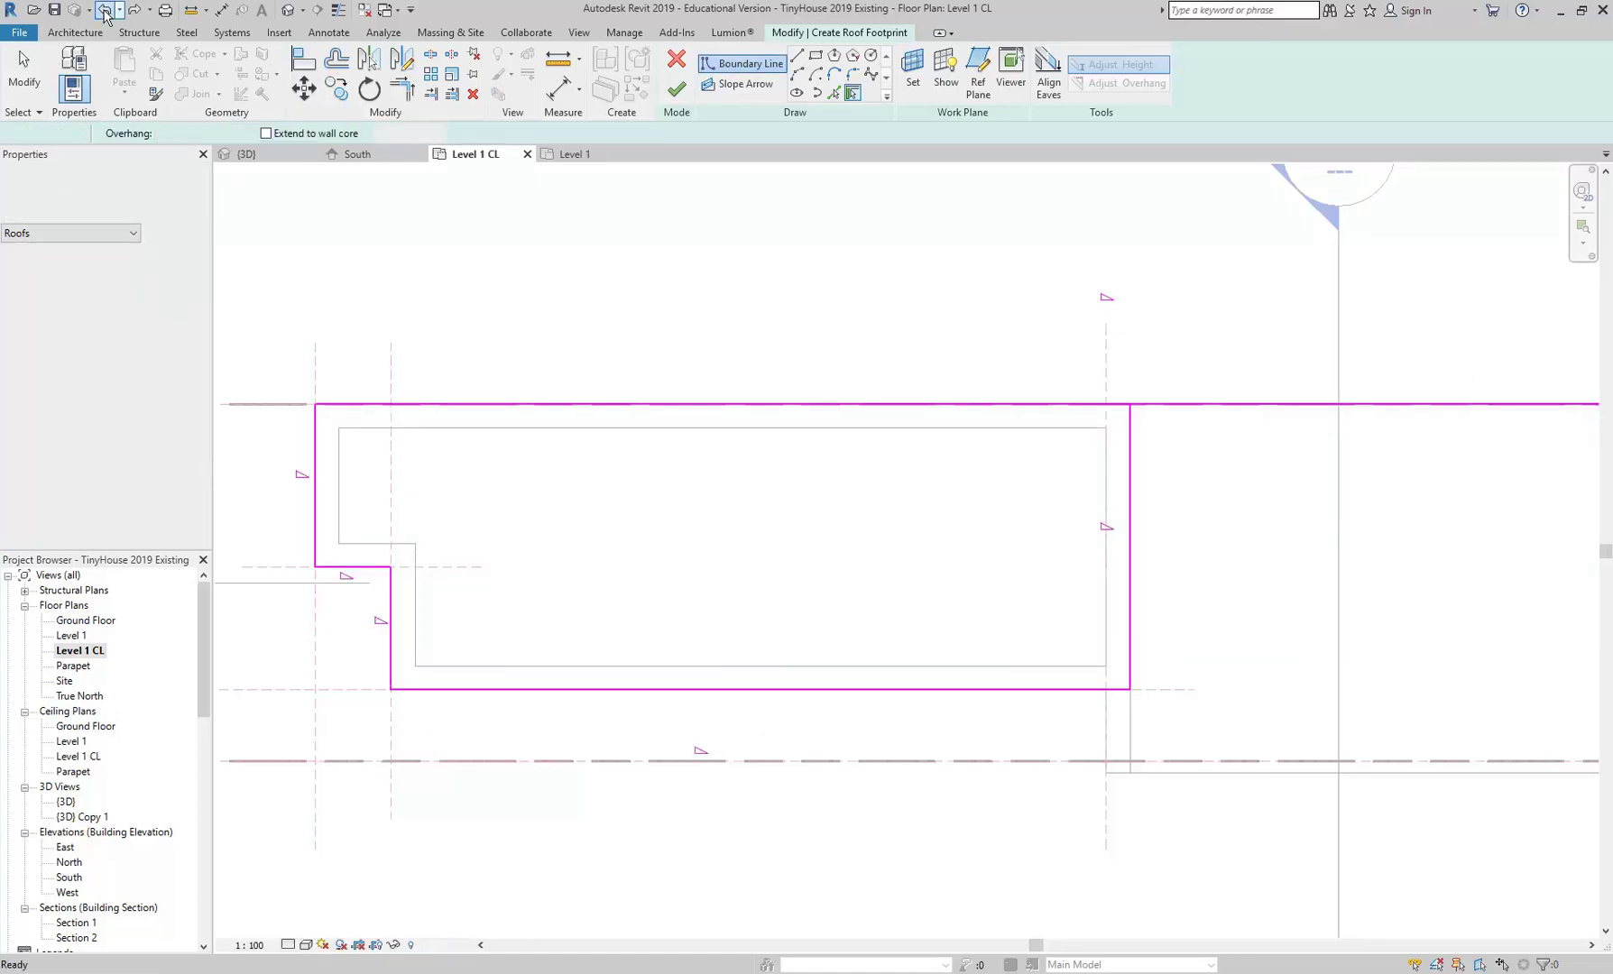
click(104, 11)
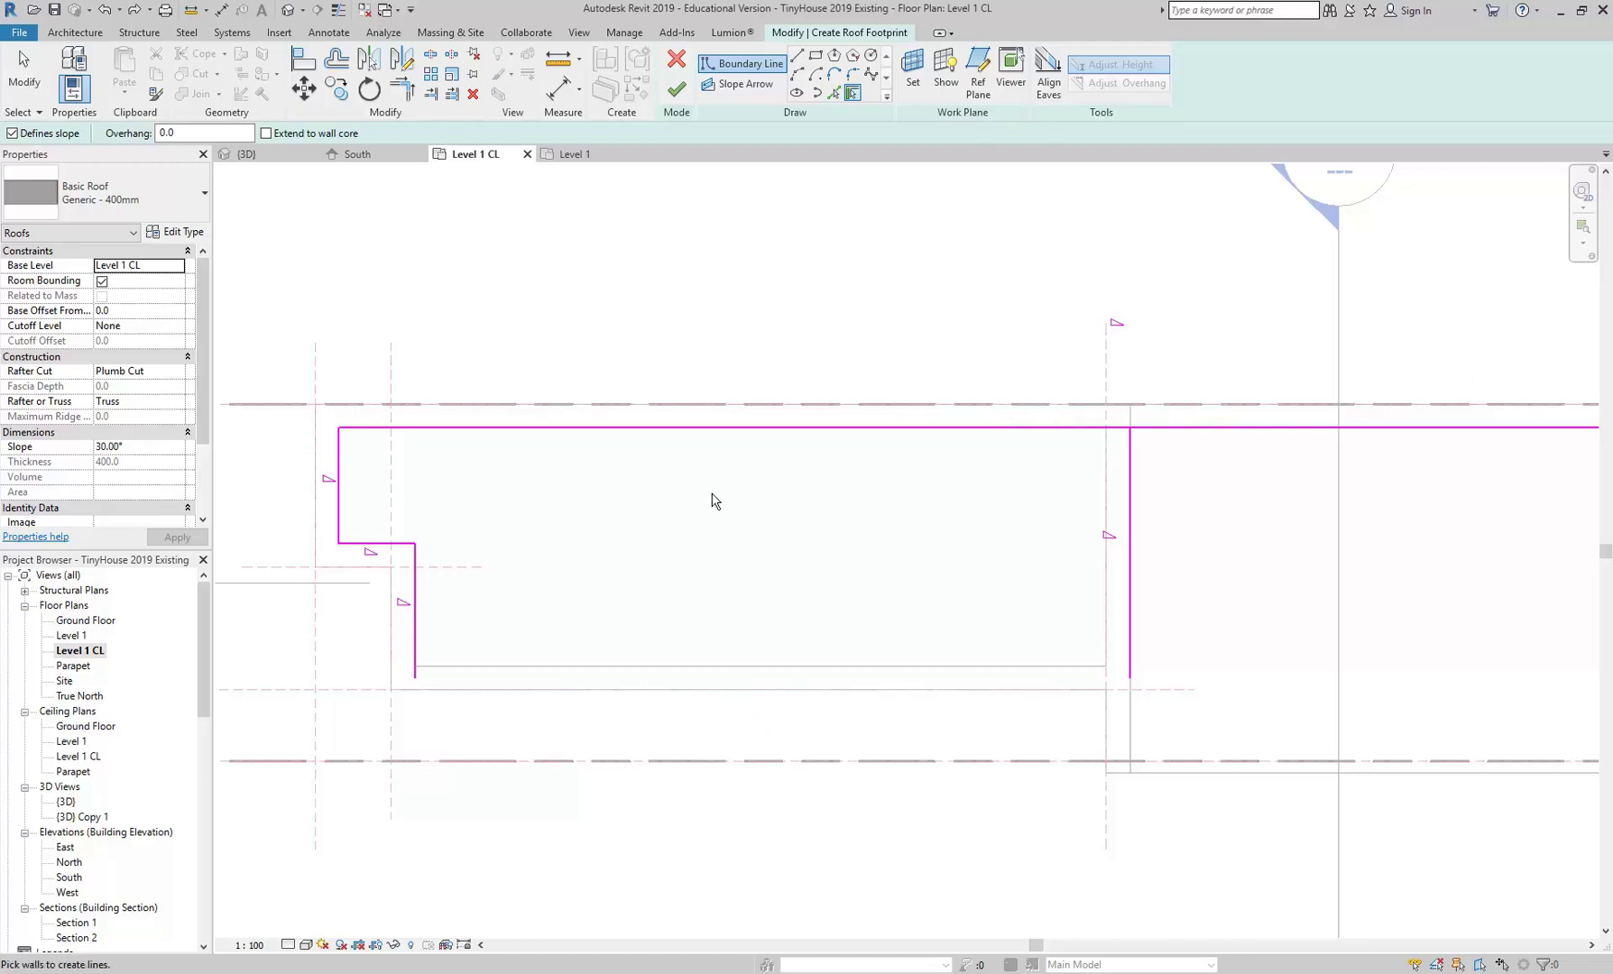
Redraw the bottom boundary line, shortened to 4000 long and moved up 250
click(839, 699)
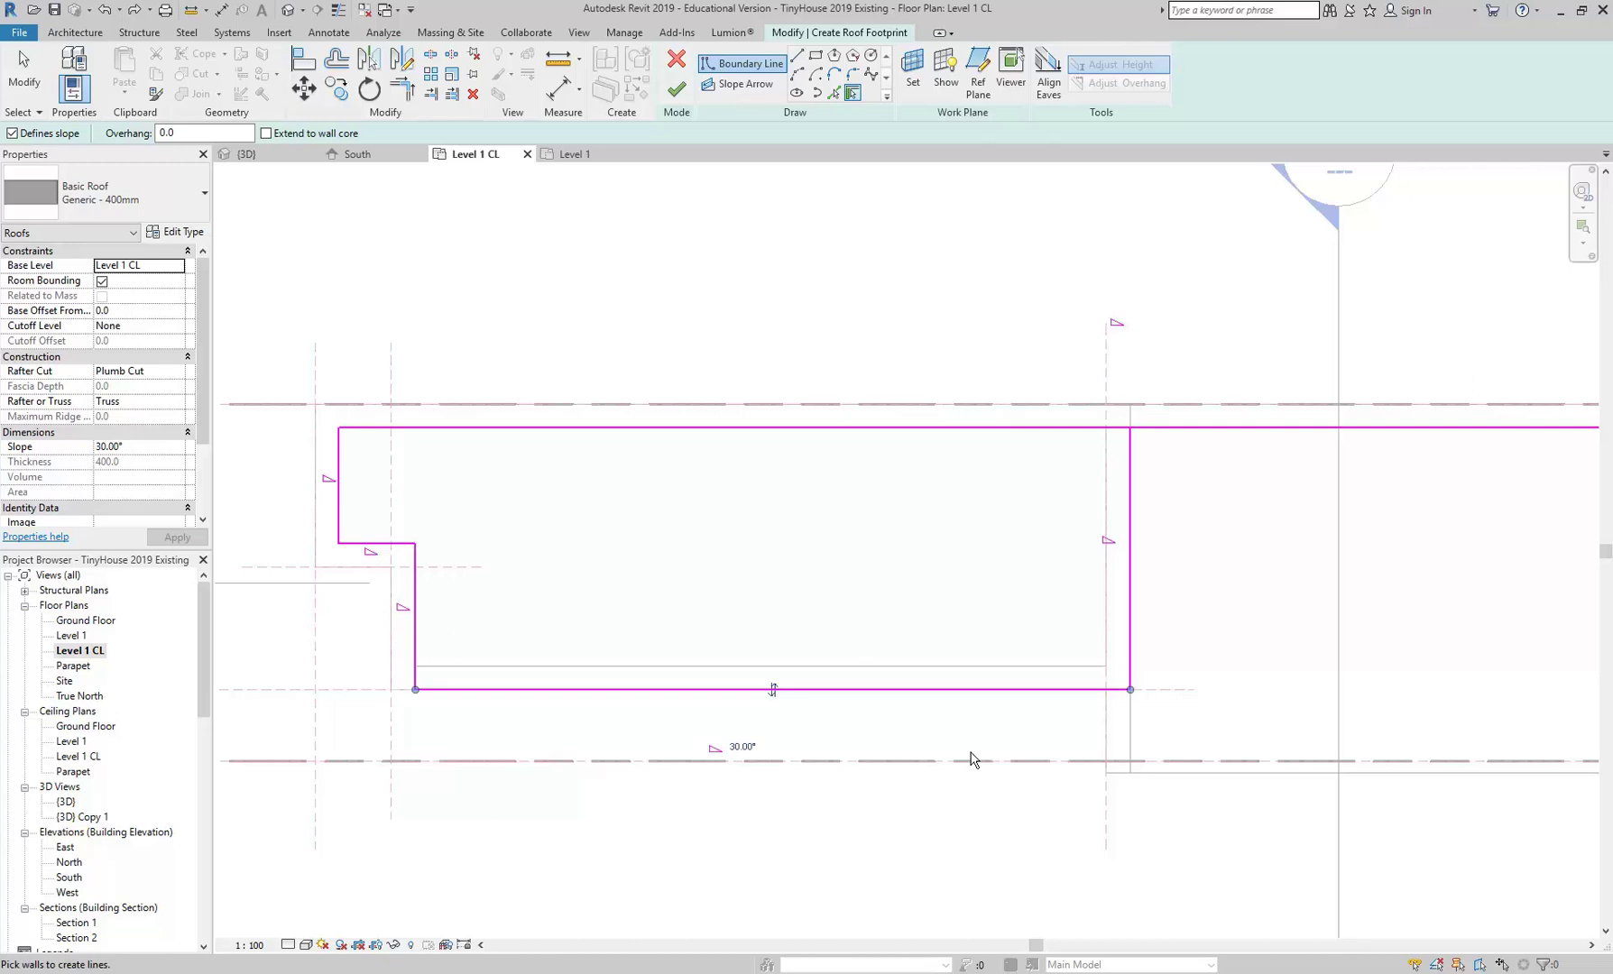
drag(1130, 689, 985, 689)
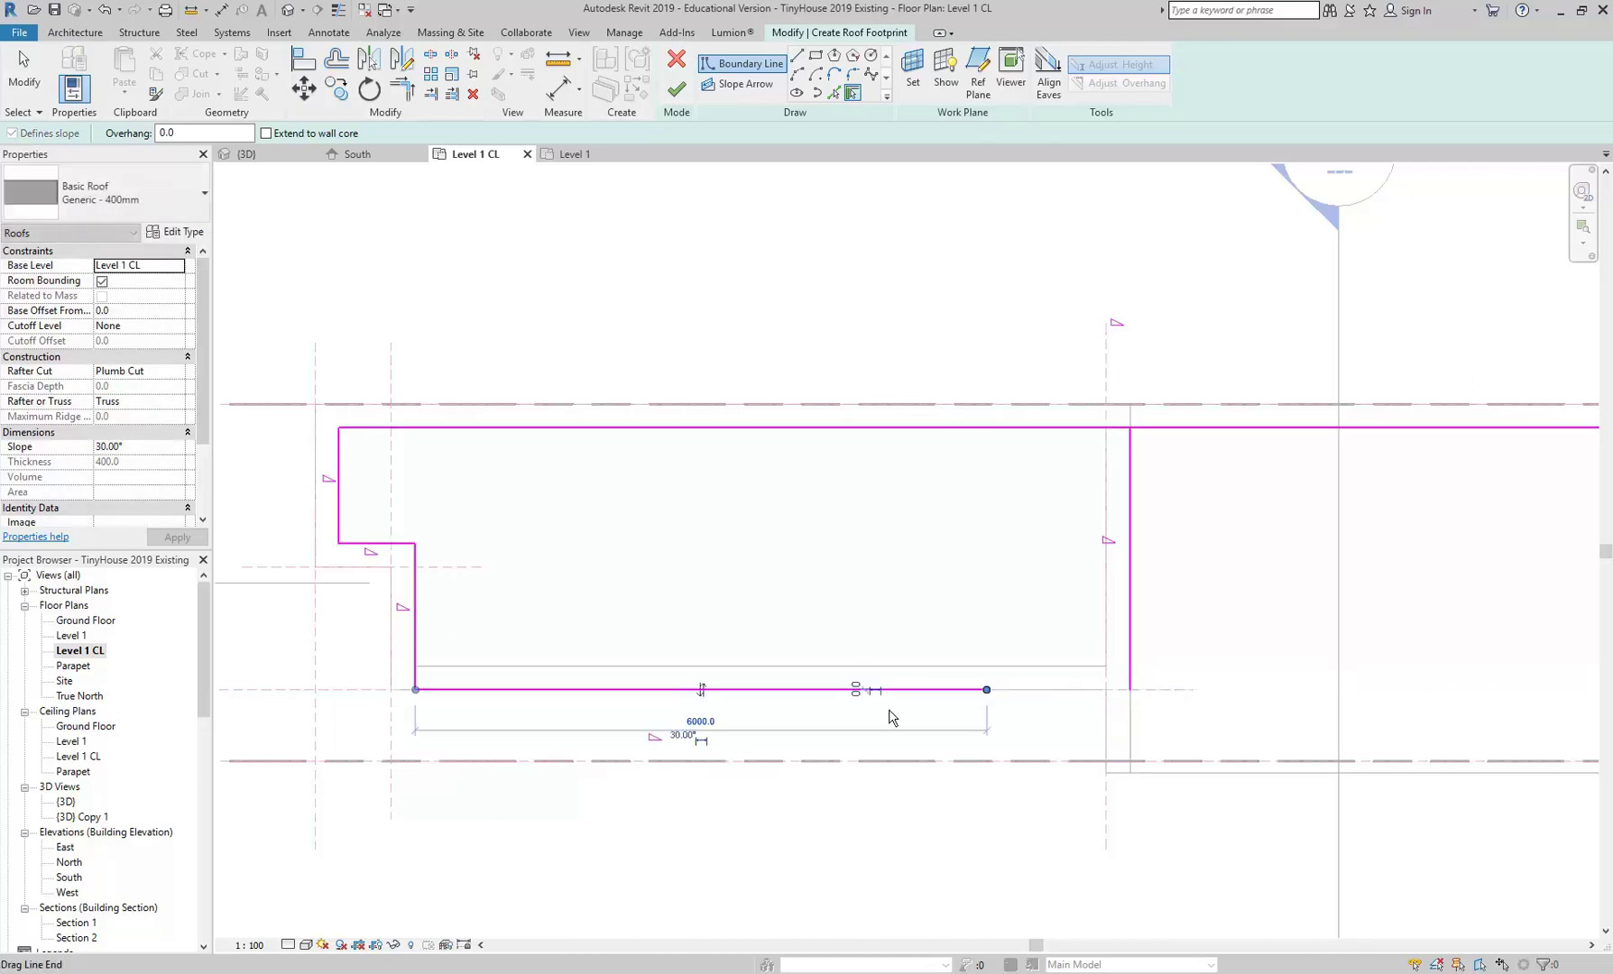
drag(415, 690, 604, 678)
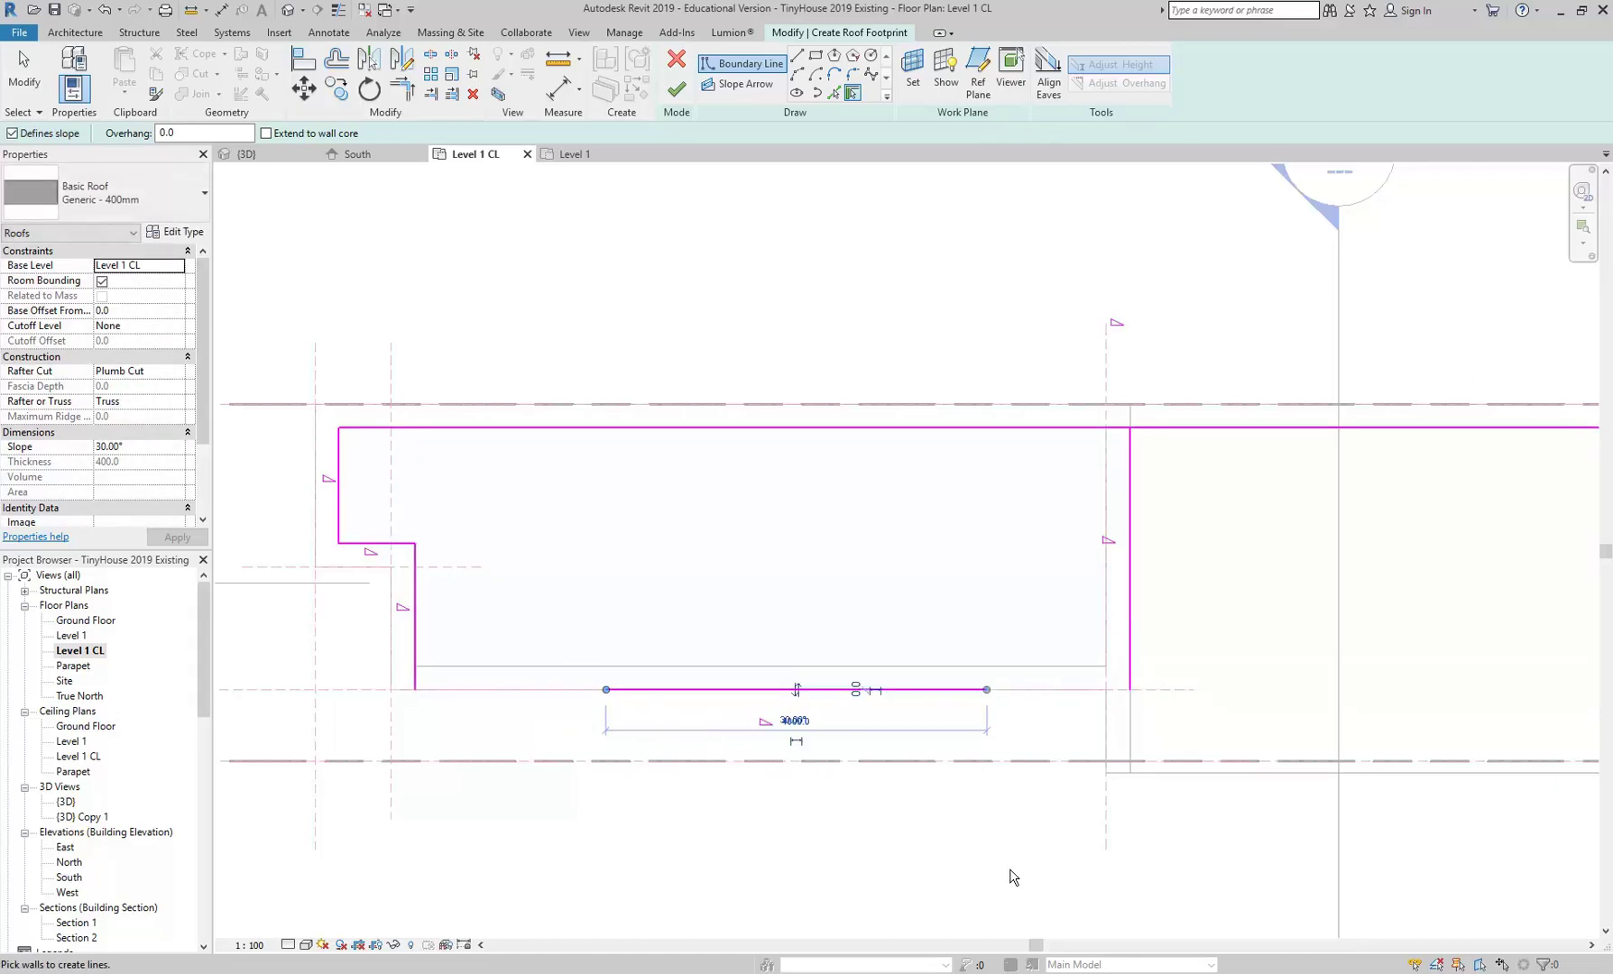
drag(797, 689, 798, 666)
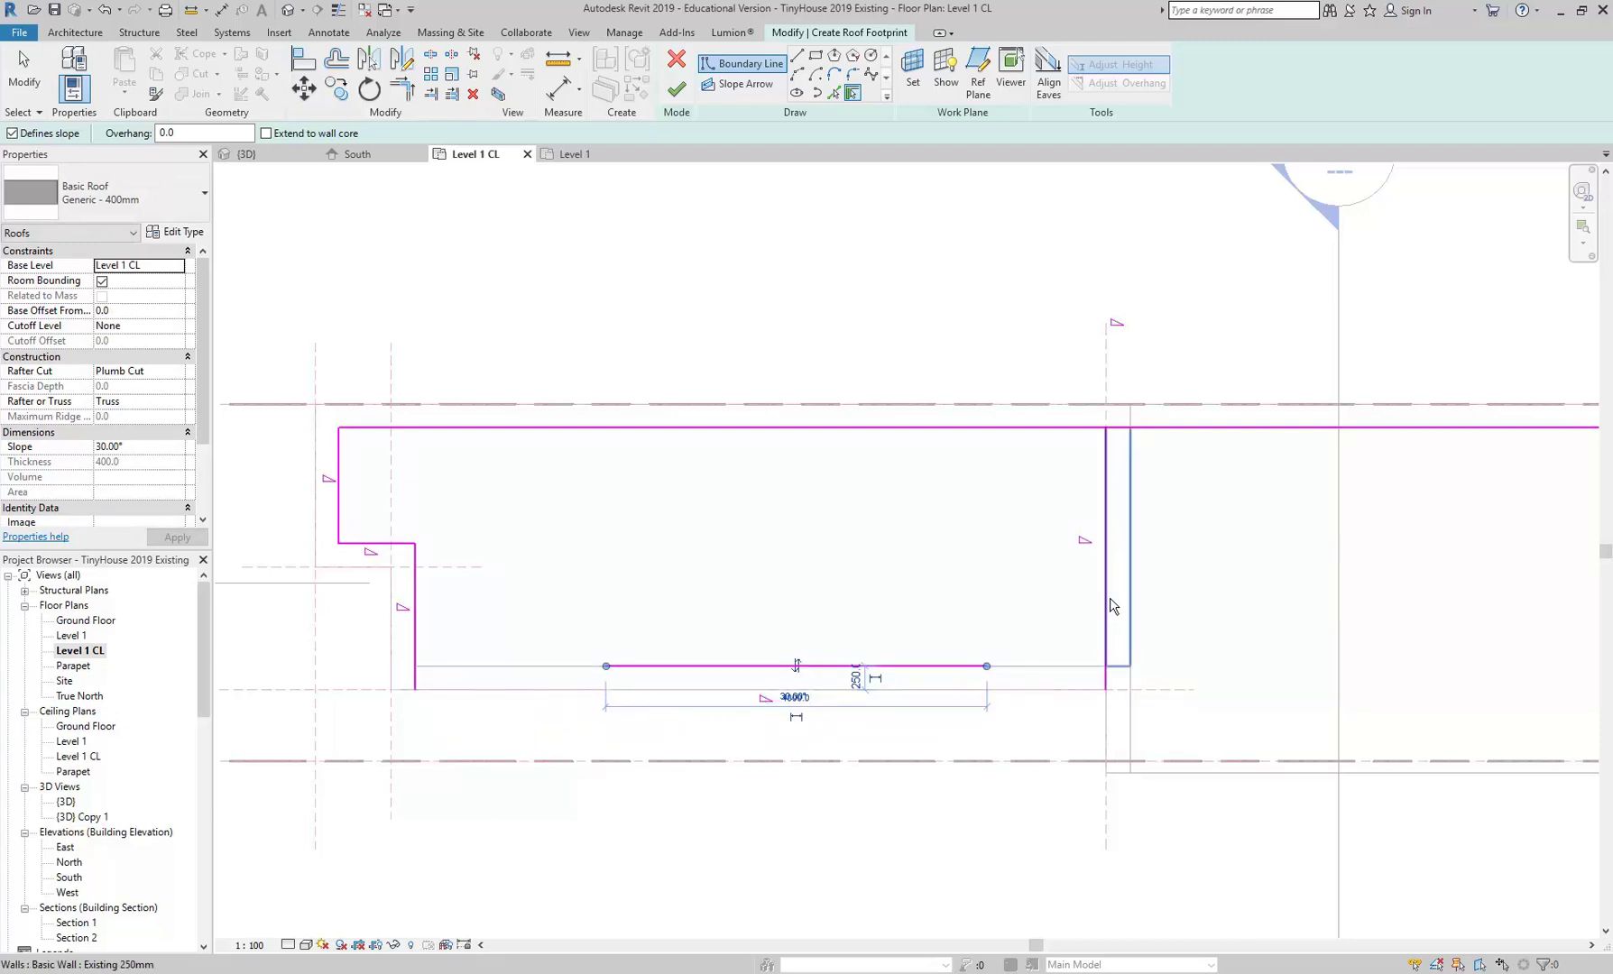
right_click(787, 276)
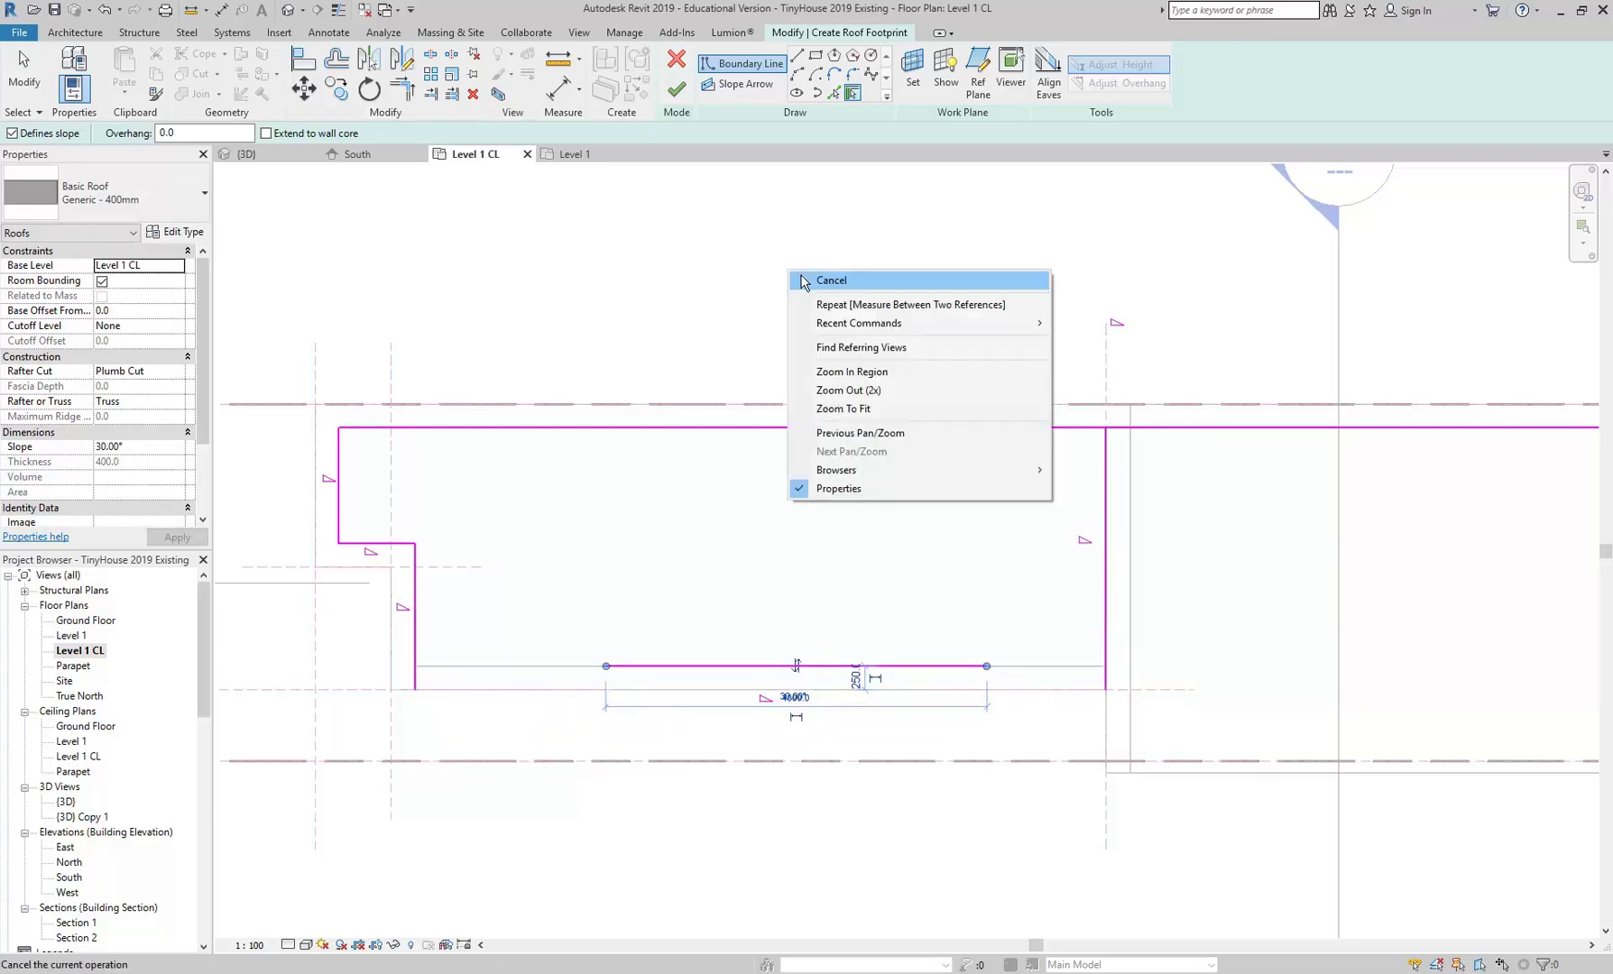
click(805, 284)
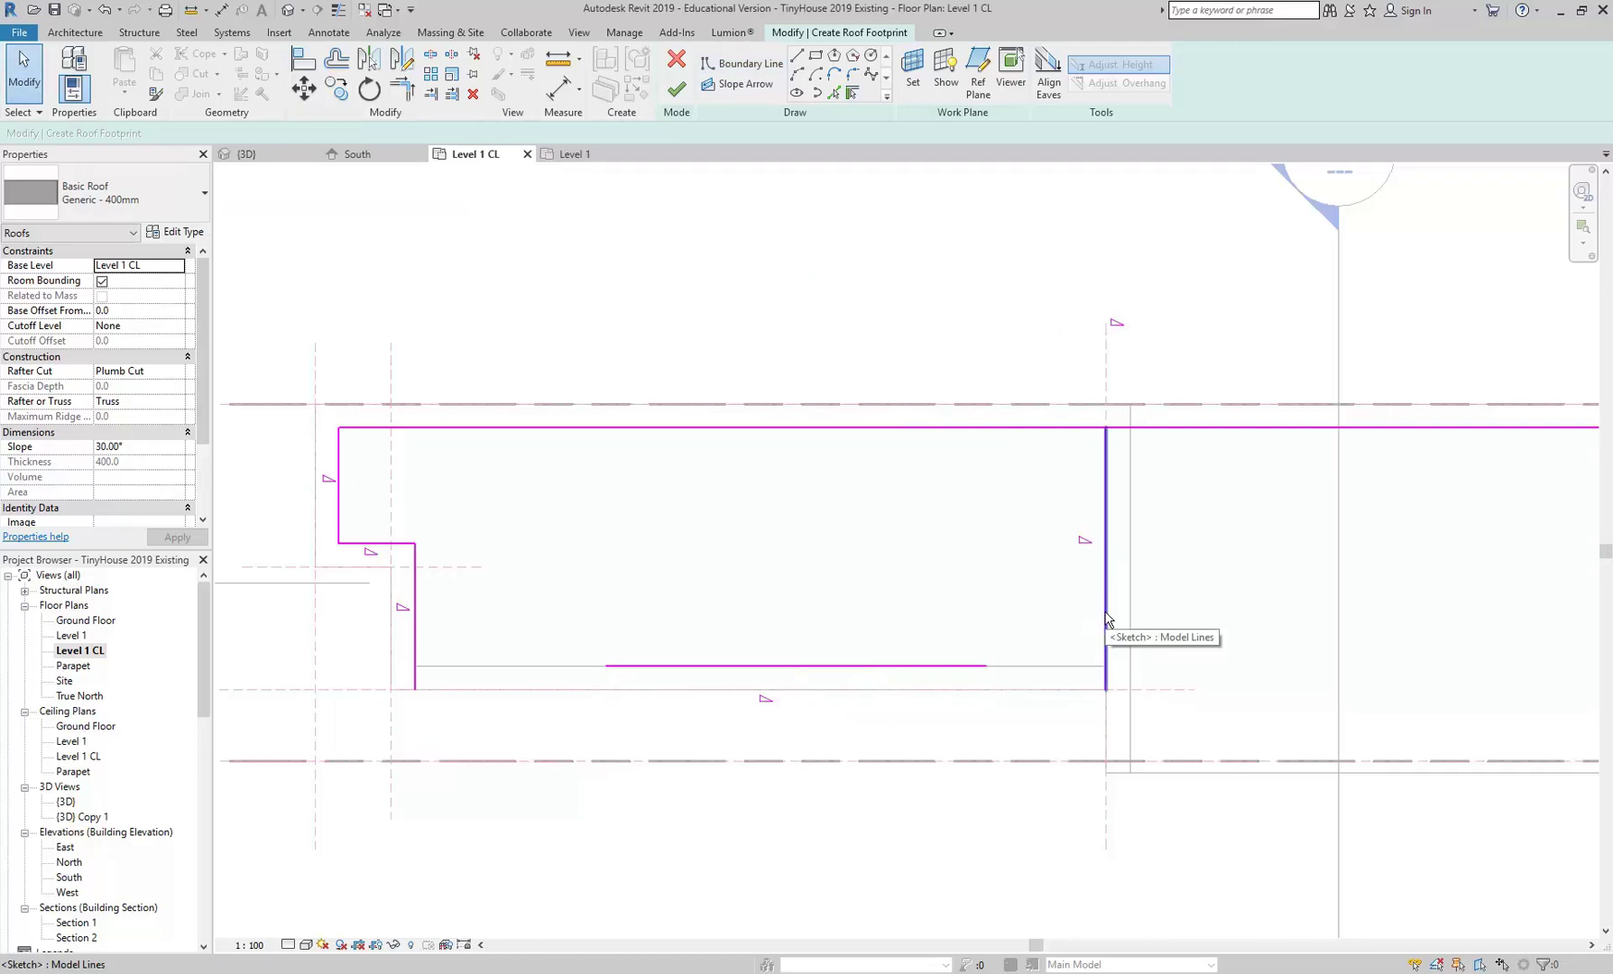
Delete the right boundary line and redraw it from the right wall corner
click(1107, 621)
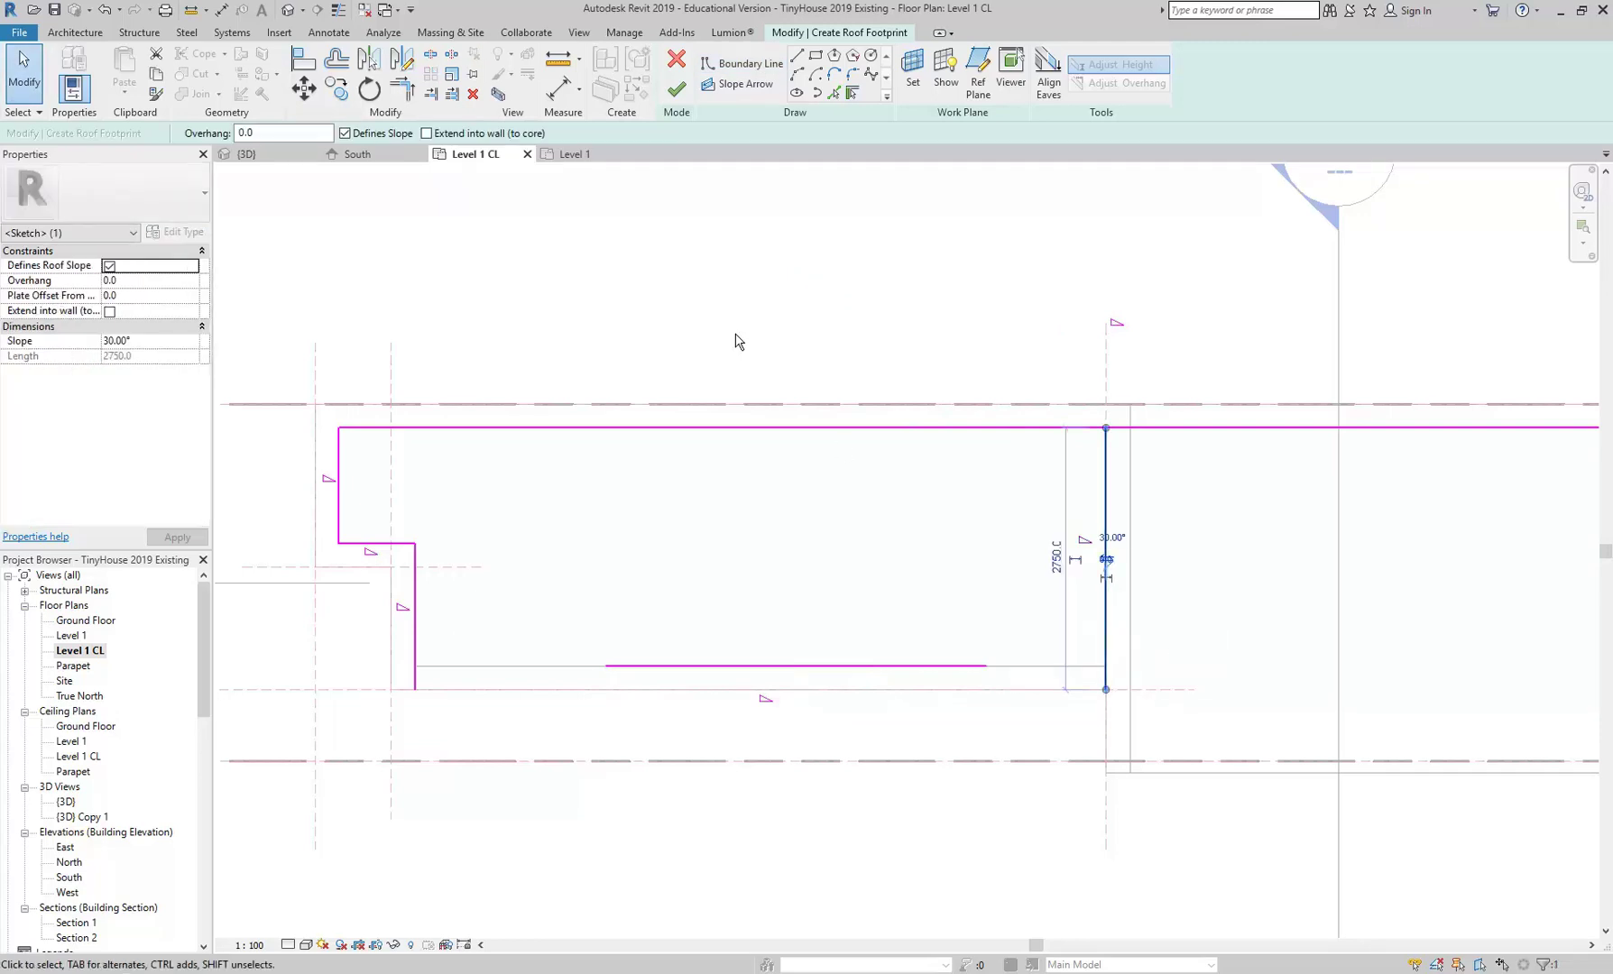
key(Delete)
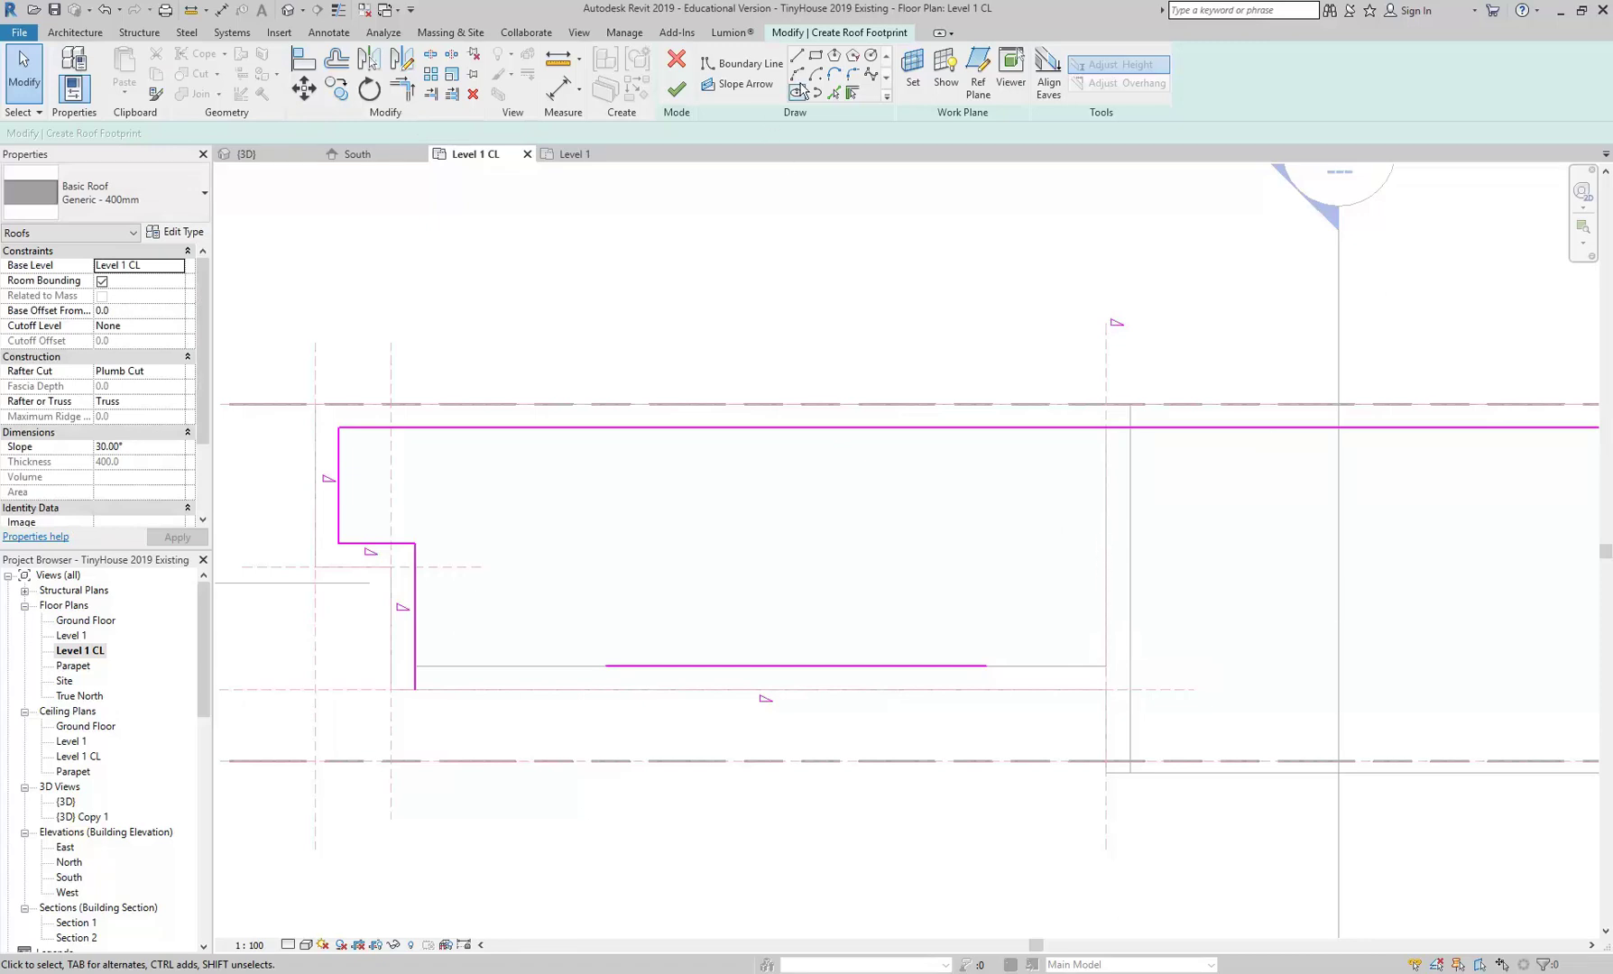
click(798, 56)
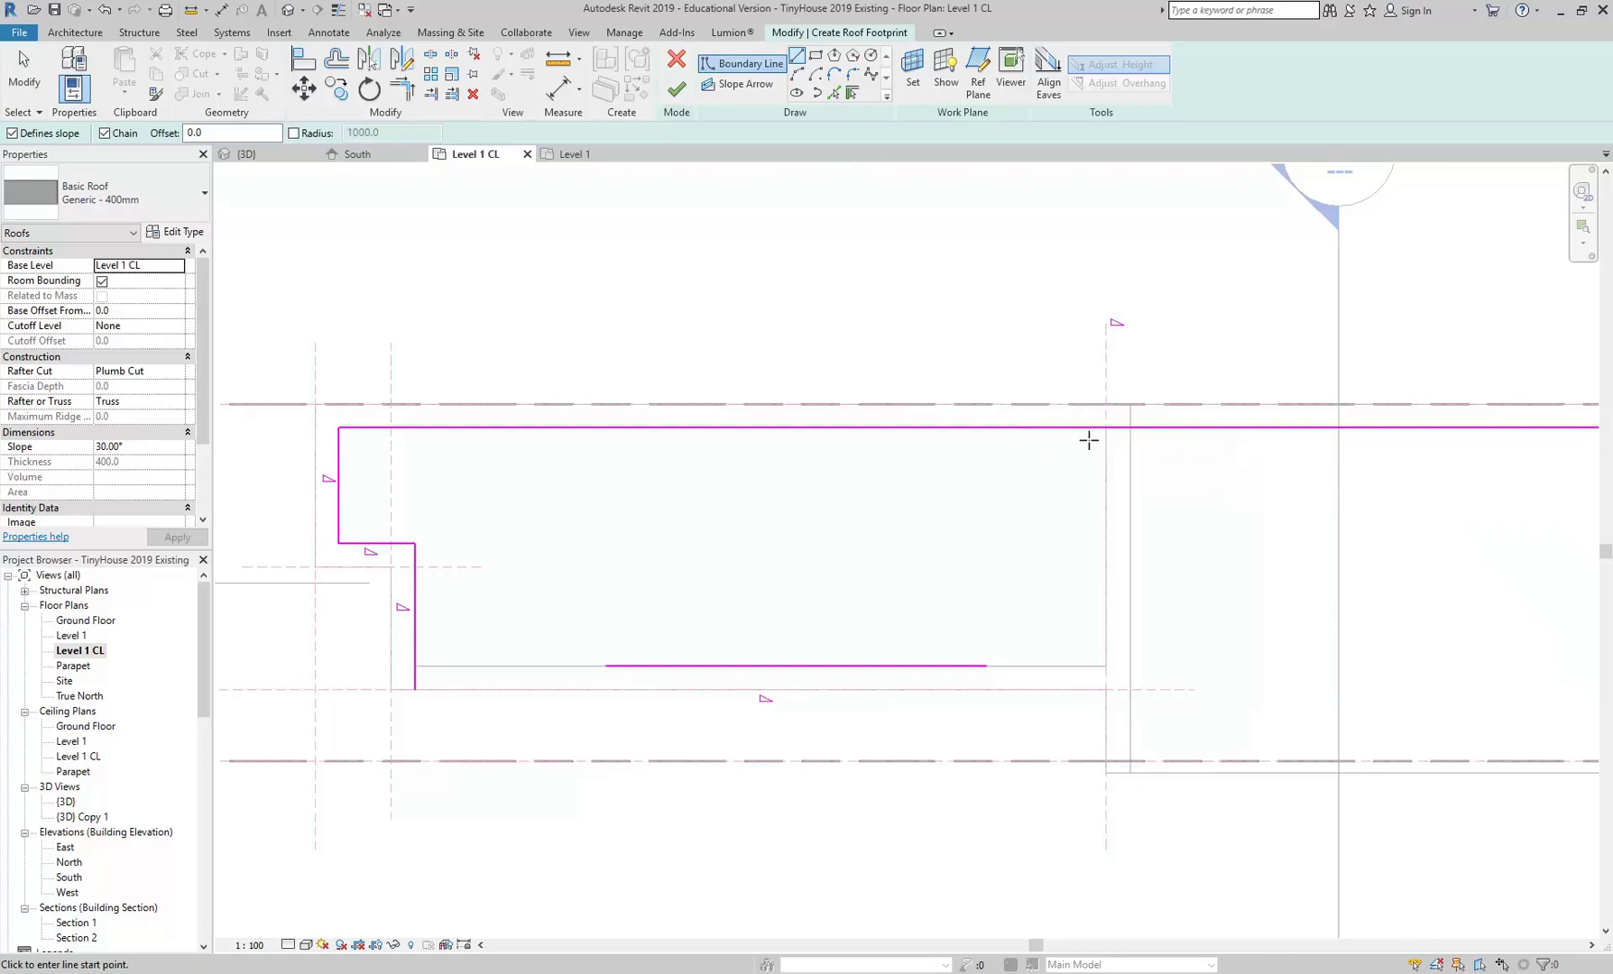
click(1106, 428)
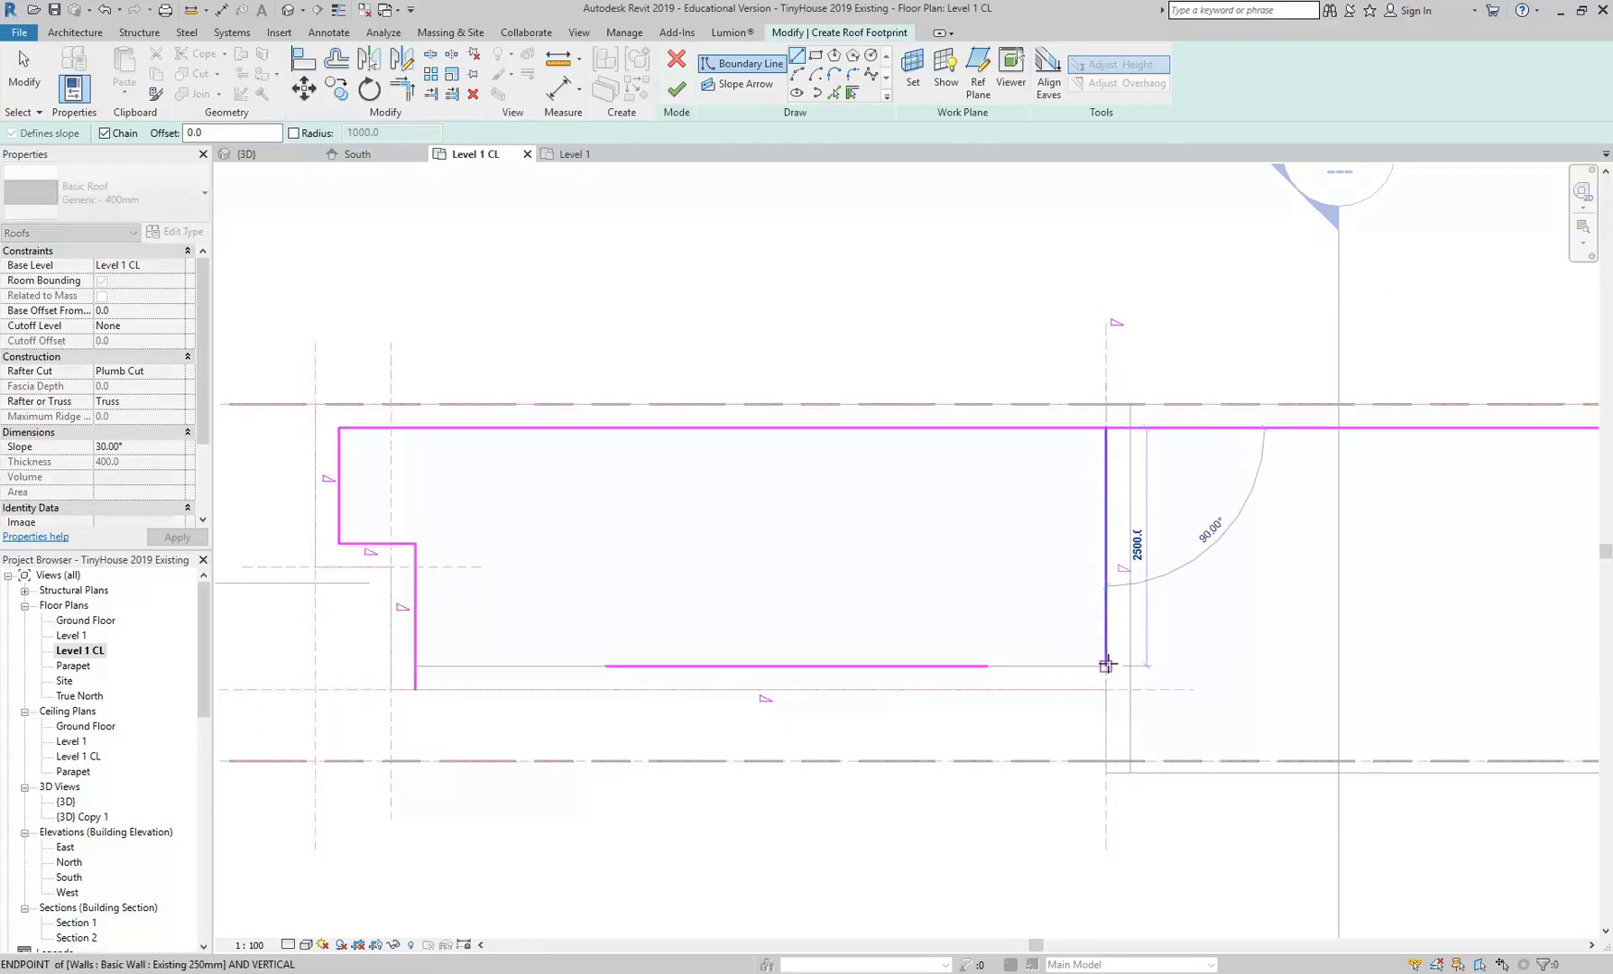
right_click(837, 288)
right_click(958, 296)
click(995, 306)
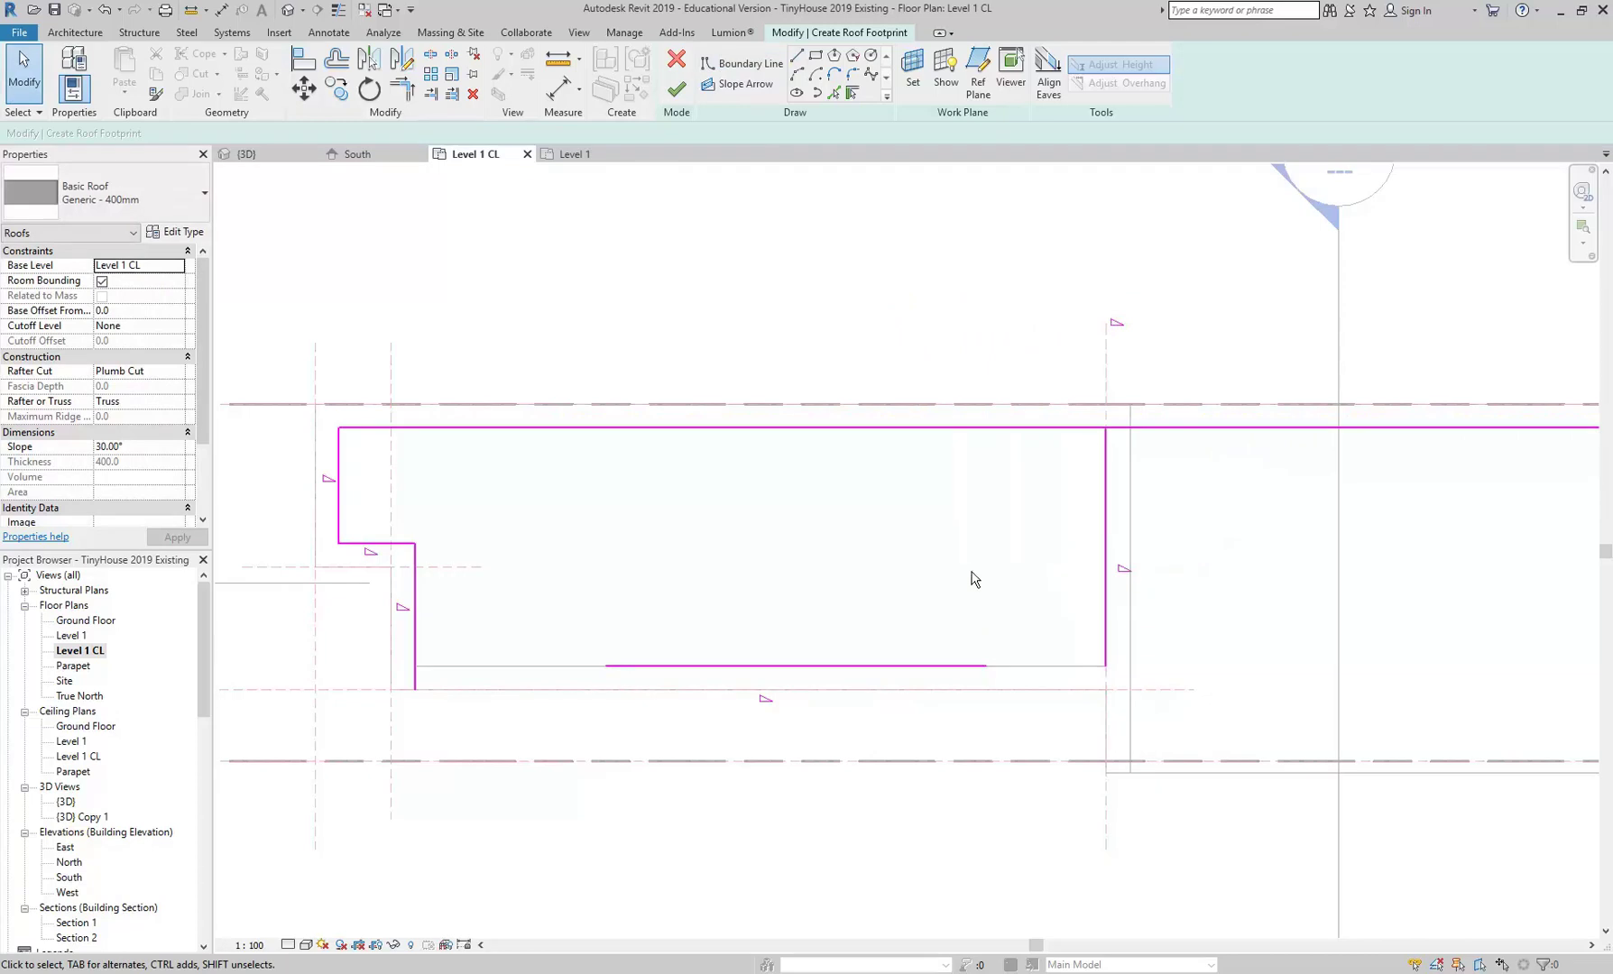
Flip the bottom boundary onto the outer wall face, then select the top and left lines
click(834, 668)
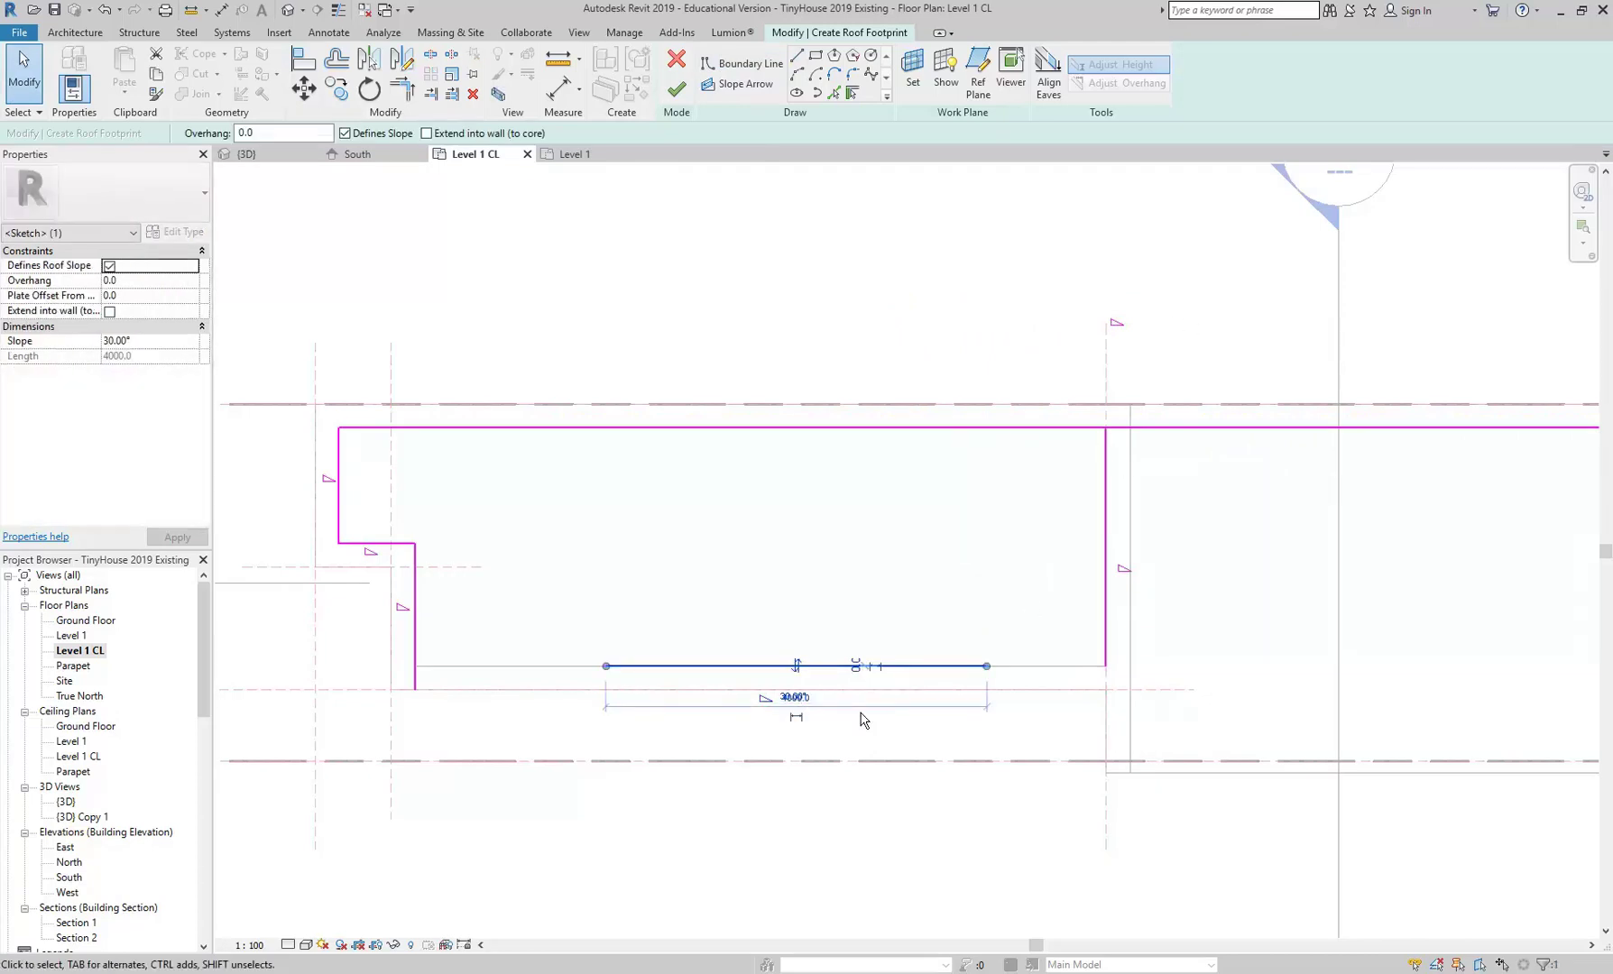
click(796, 668)
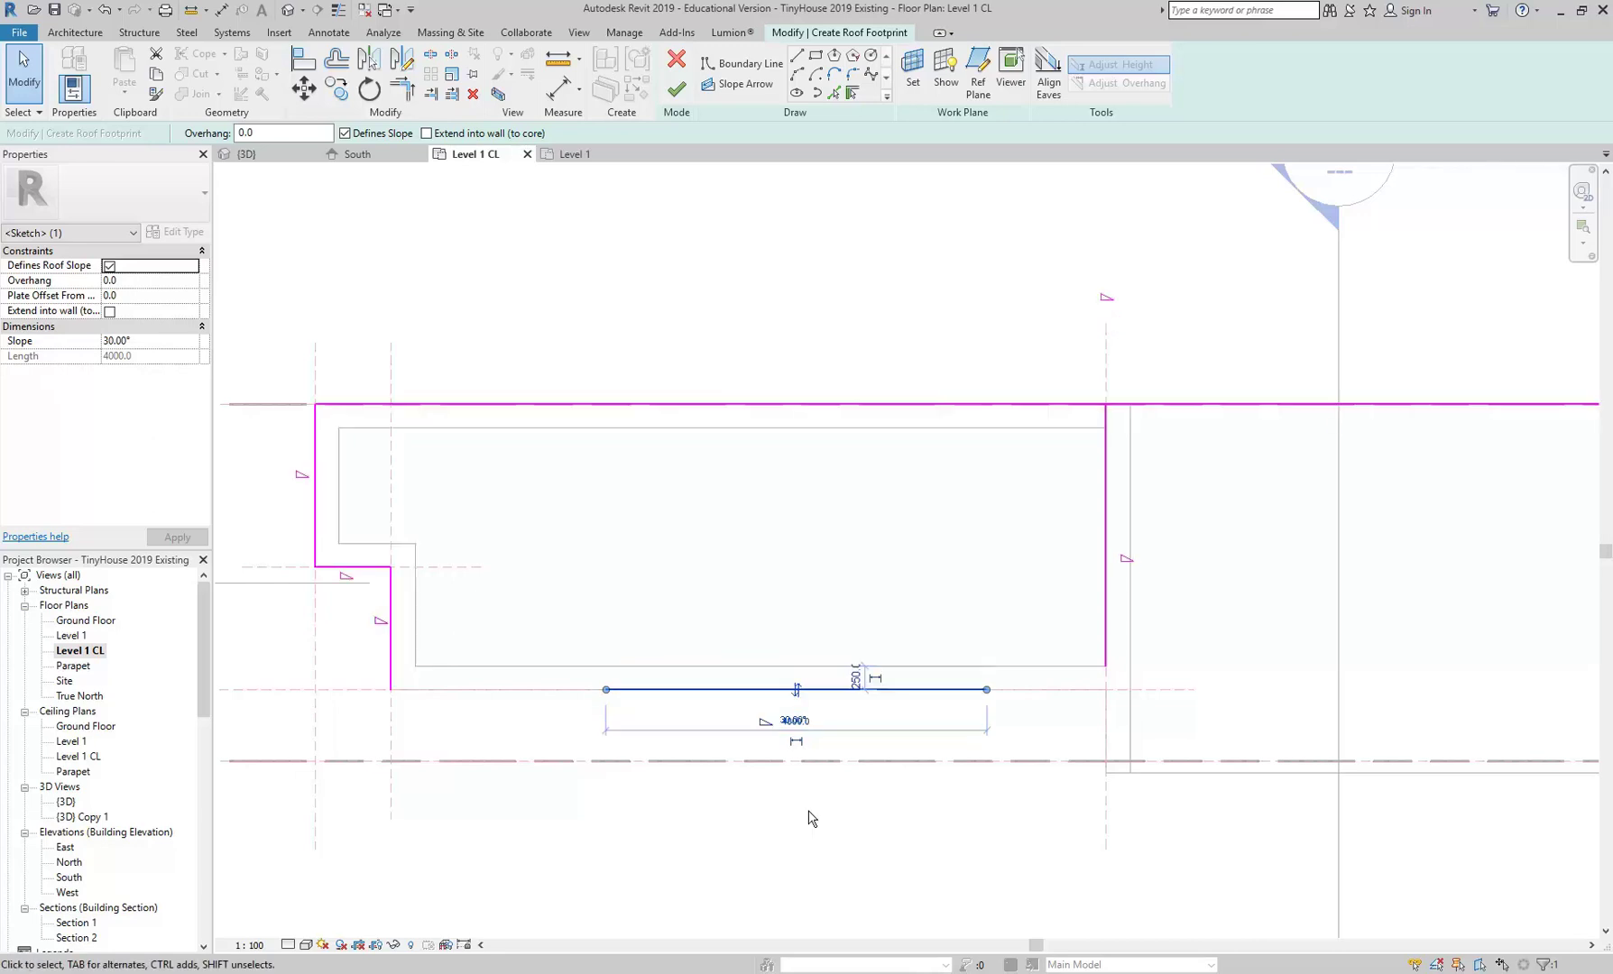
click(795, 689)
click(795, 668)
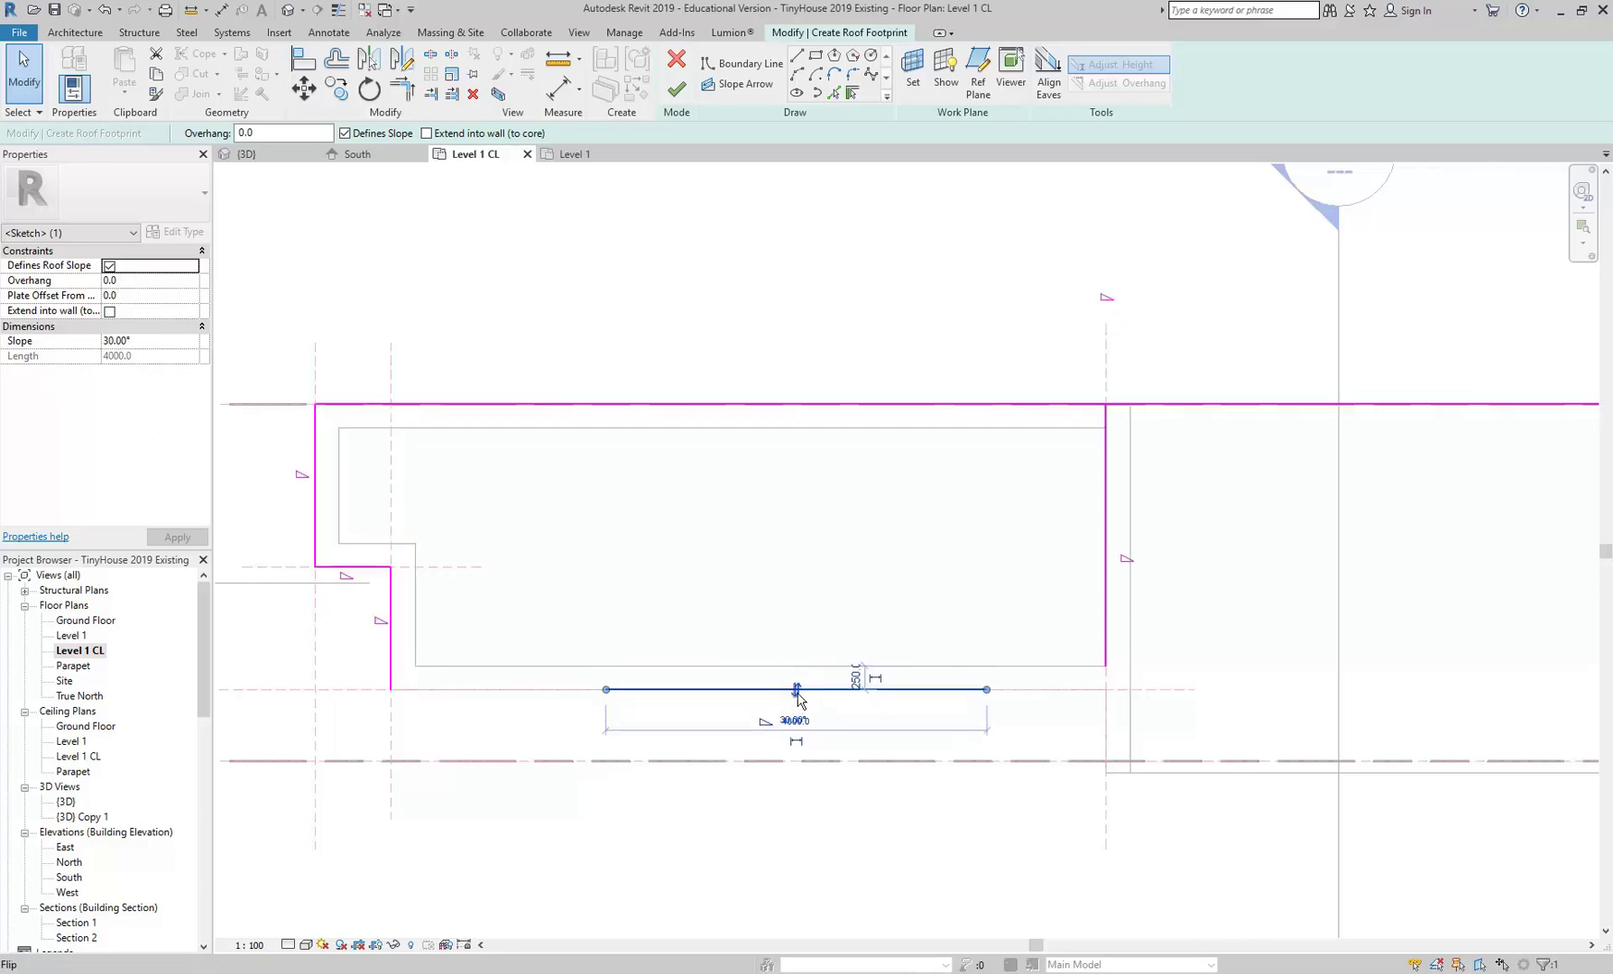
click(796, 689)
click(796, 668)
drag(658, 299, 303, 628)
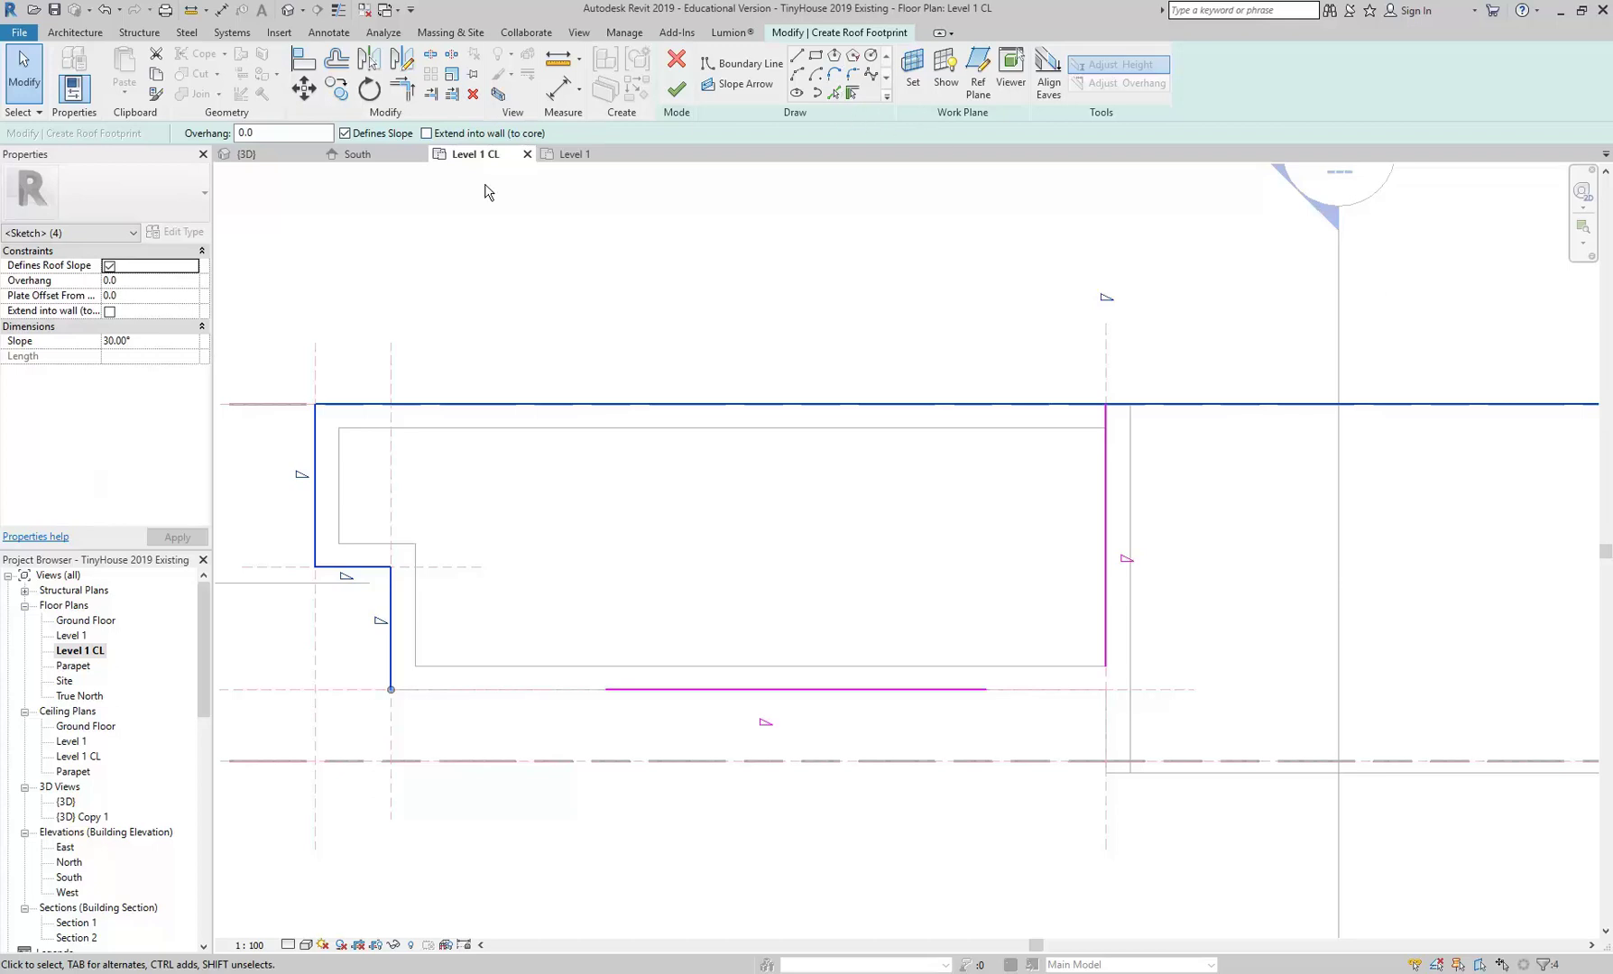
Replace the top and left lines with a chain along the top wall, left side and 800 step
click(473, 93)
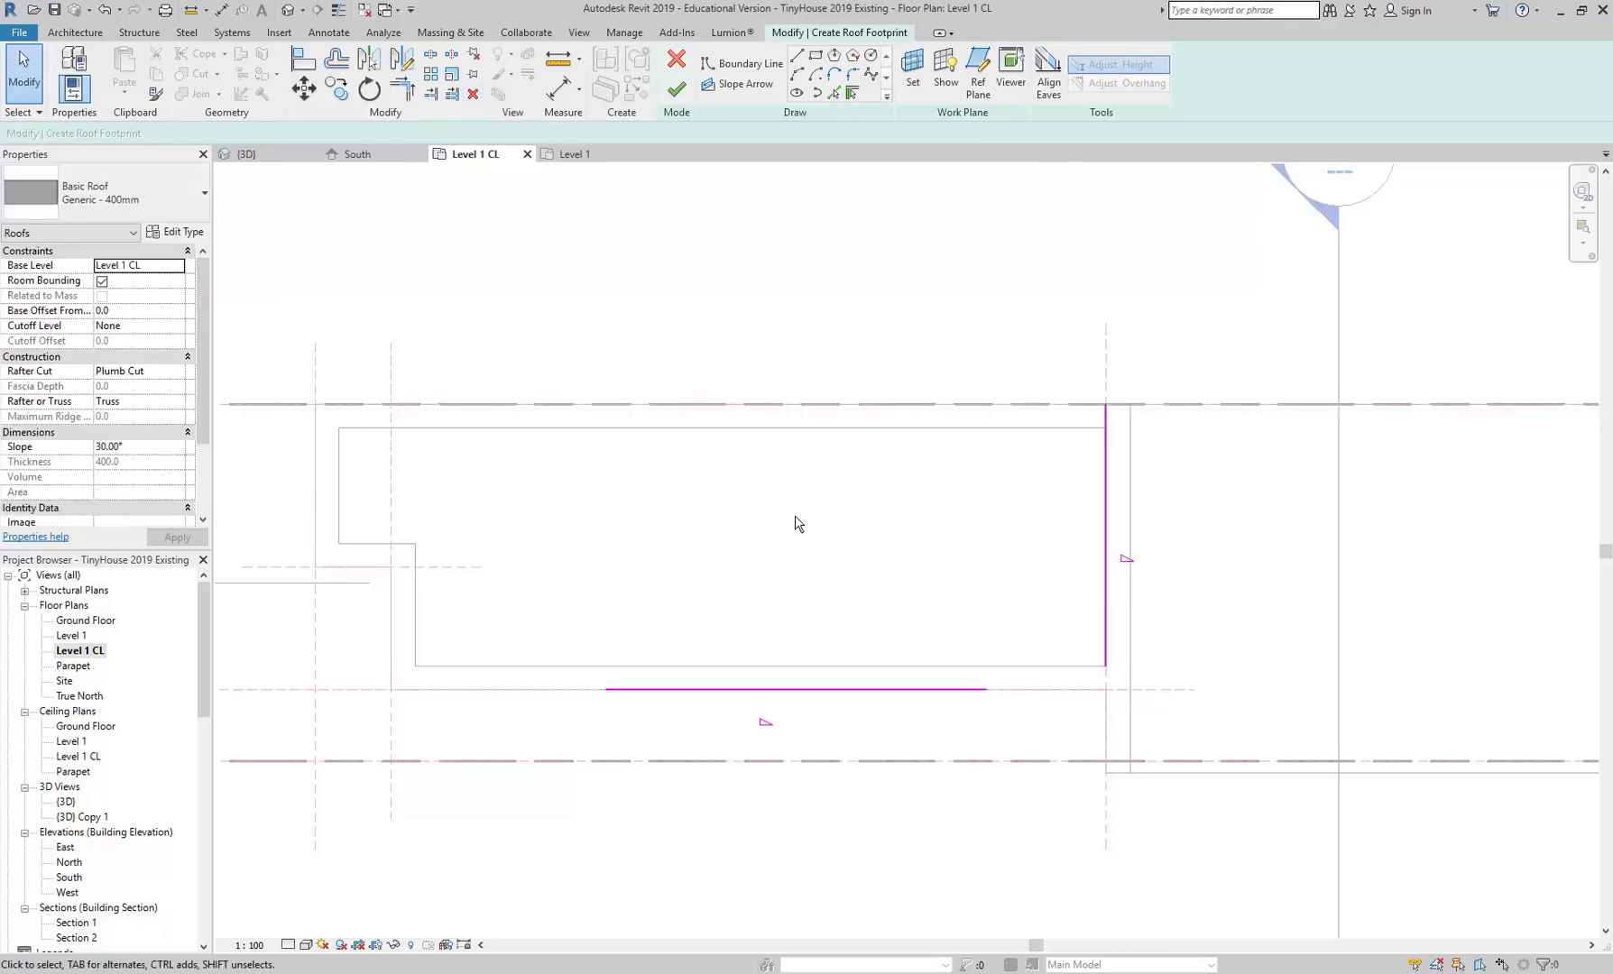
click(798, 60)
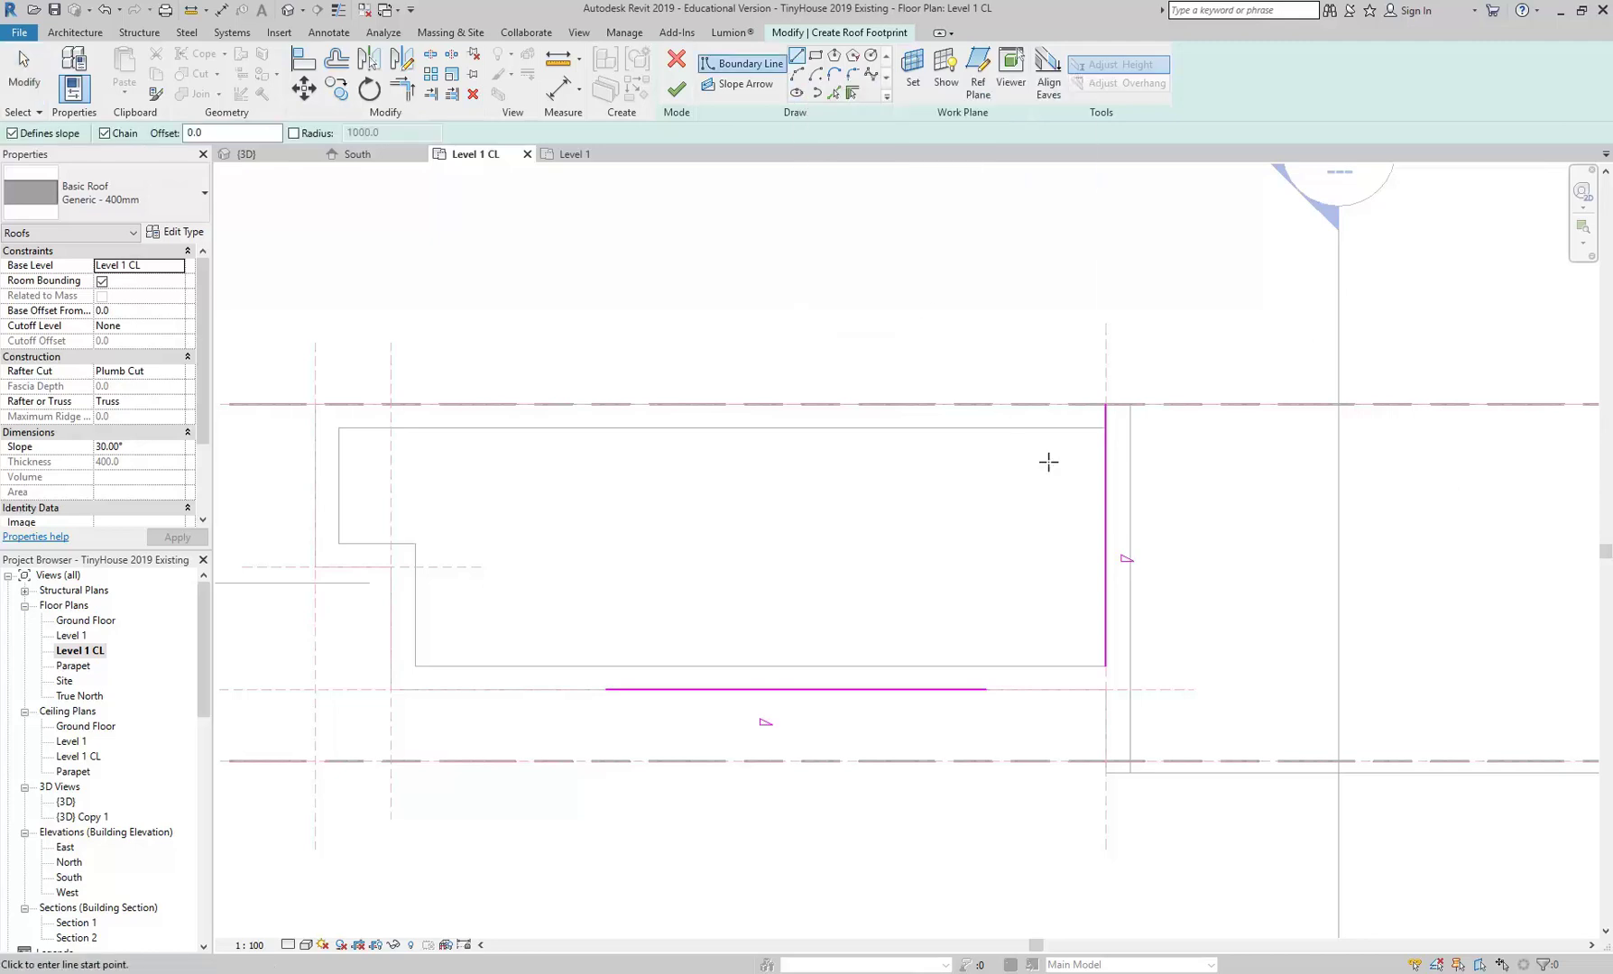
click(1105, 427)
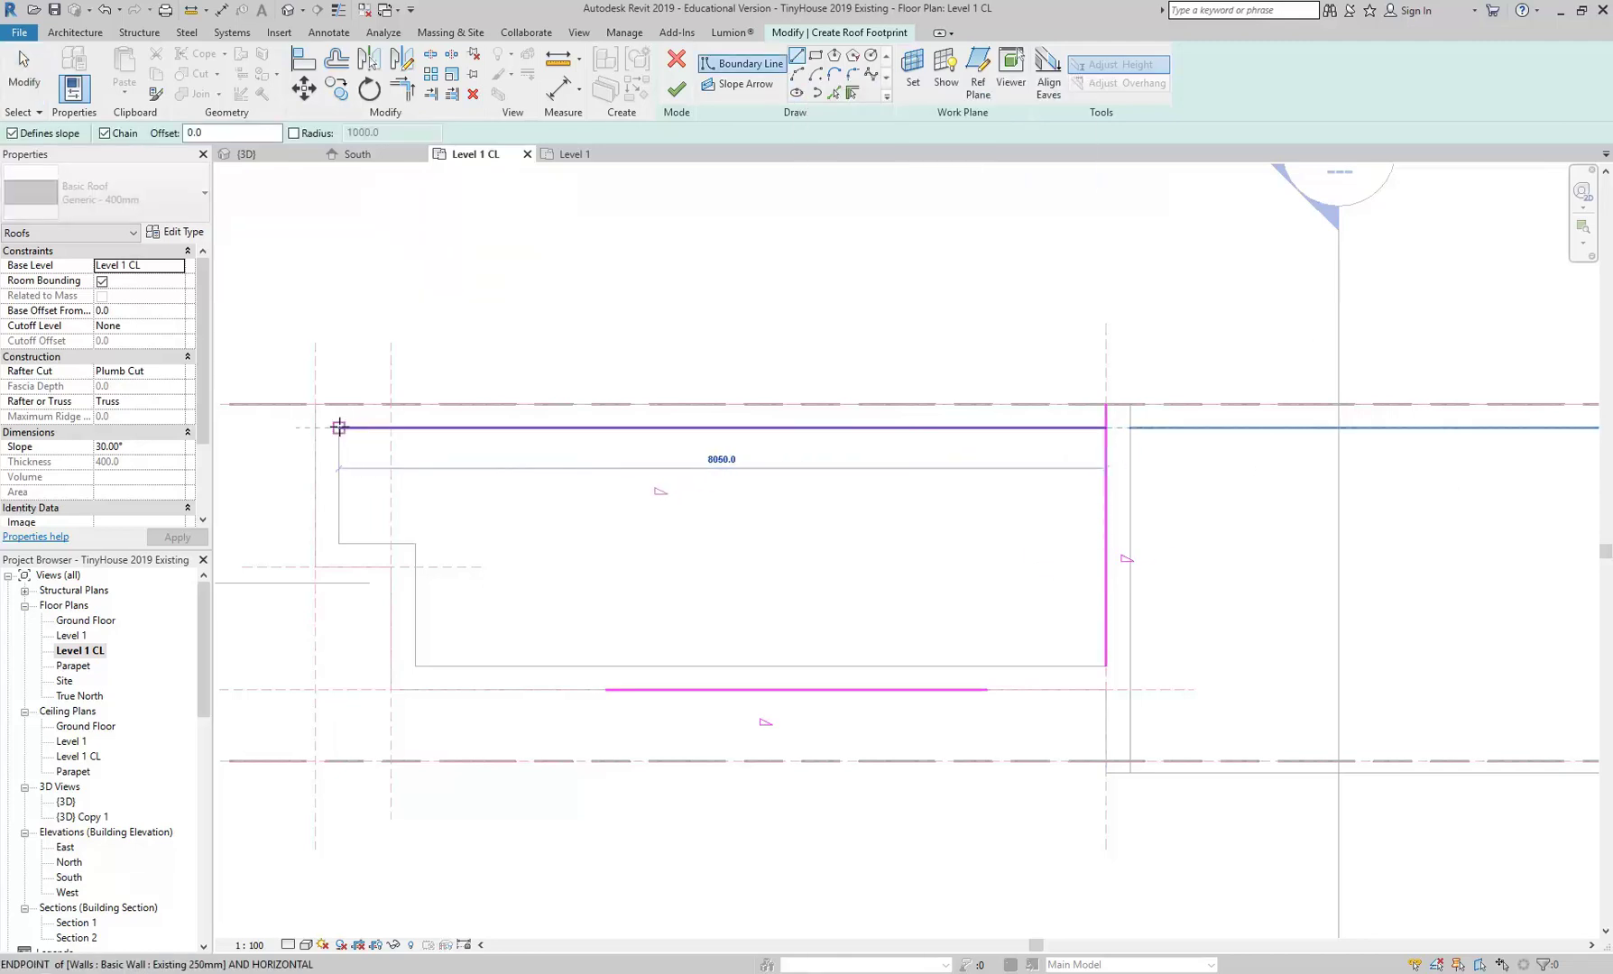
click(339, 428)
click(338, 543)
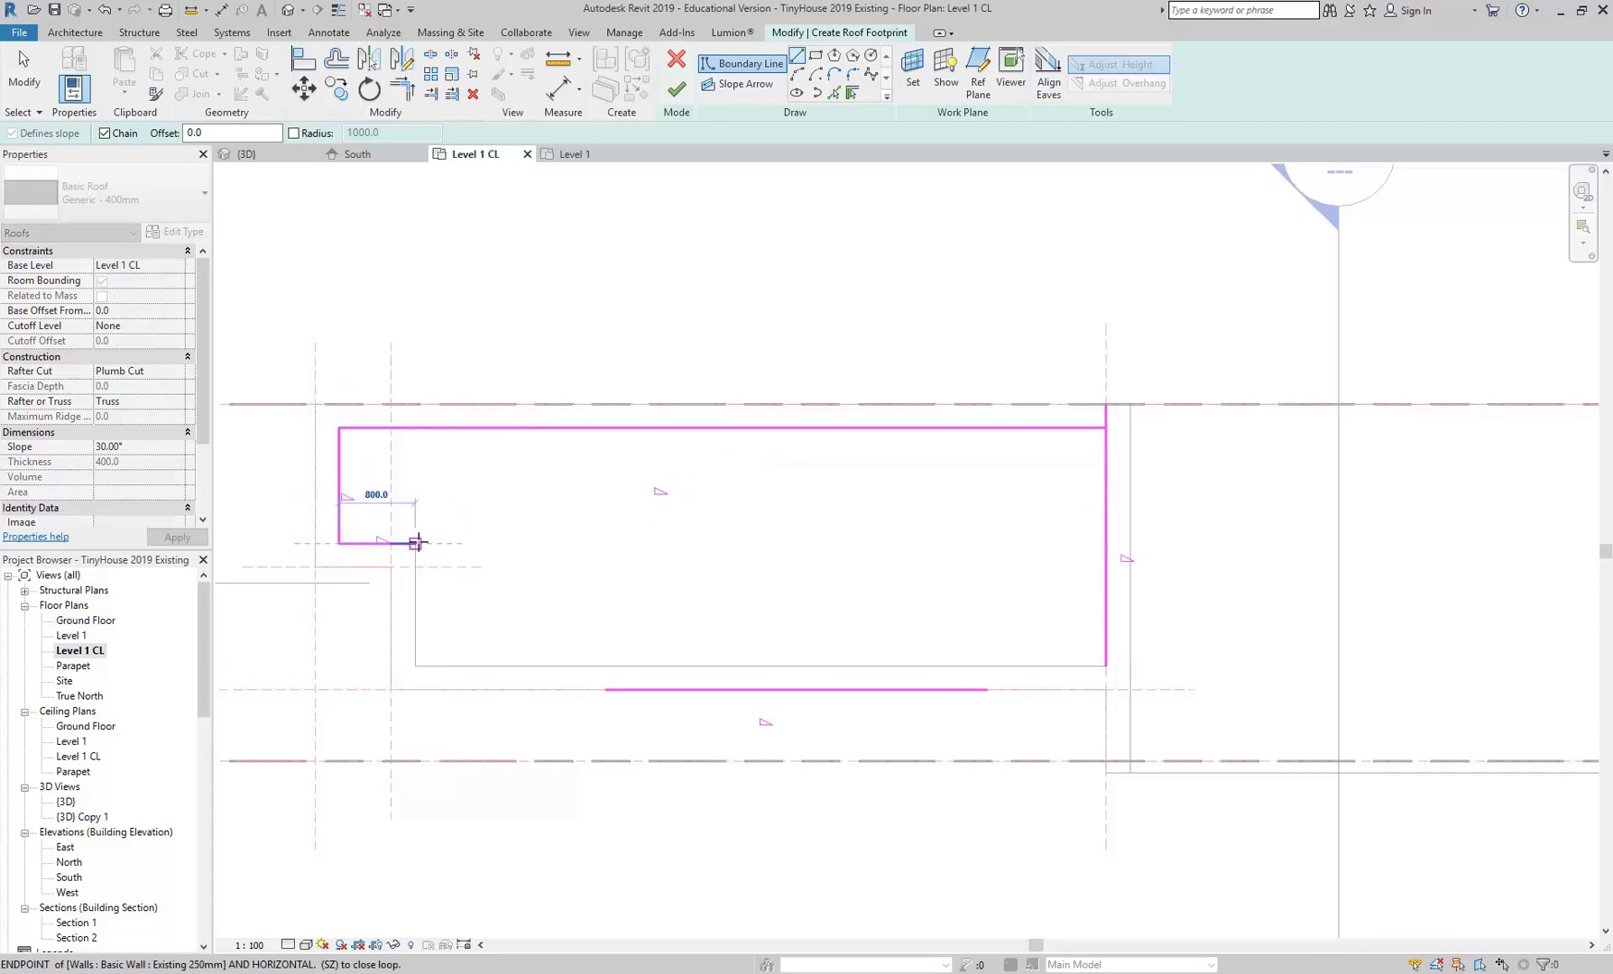
click(415, 543)
click(415, 665)
right_click(590, 246)
click(646, 262)
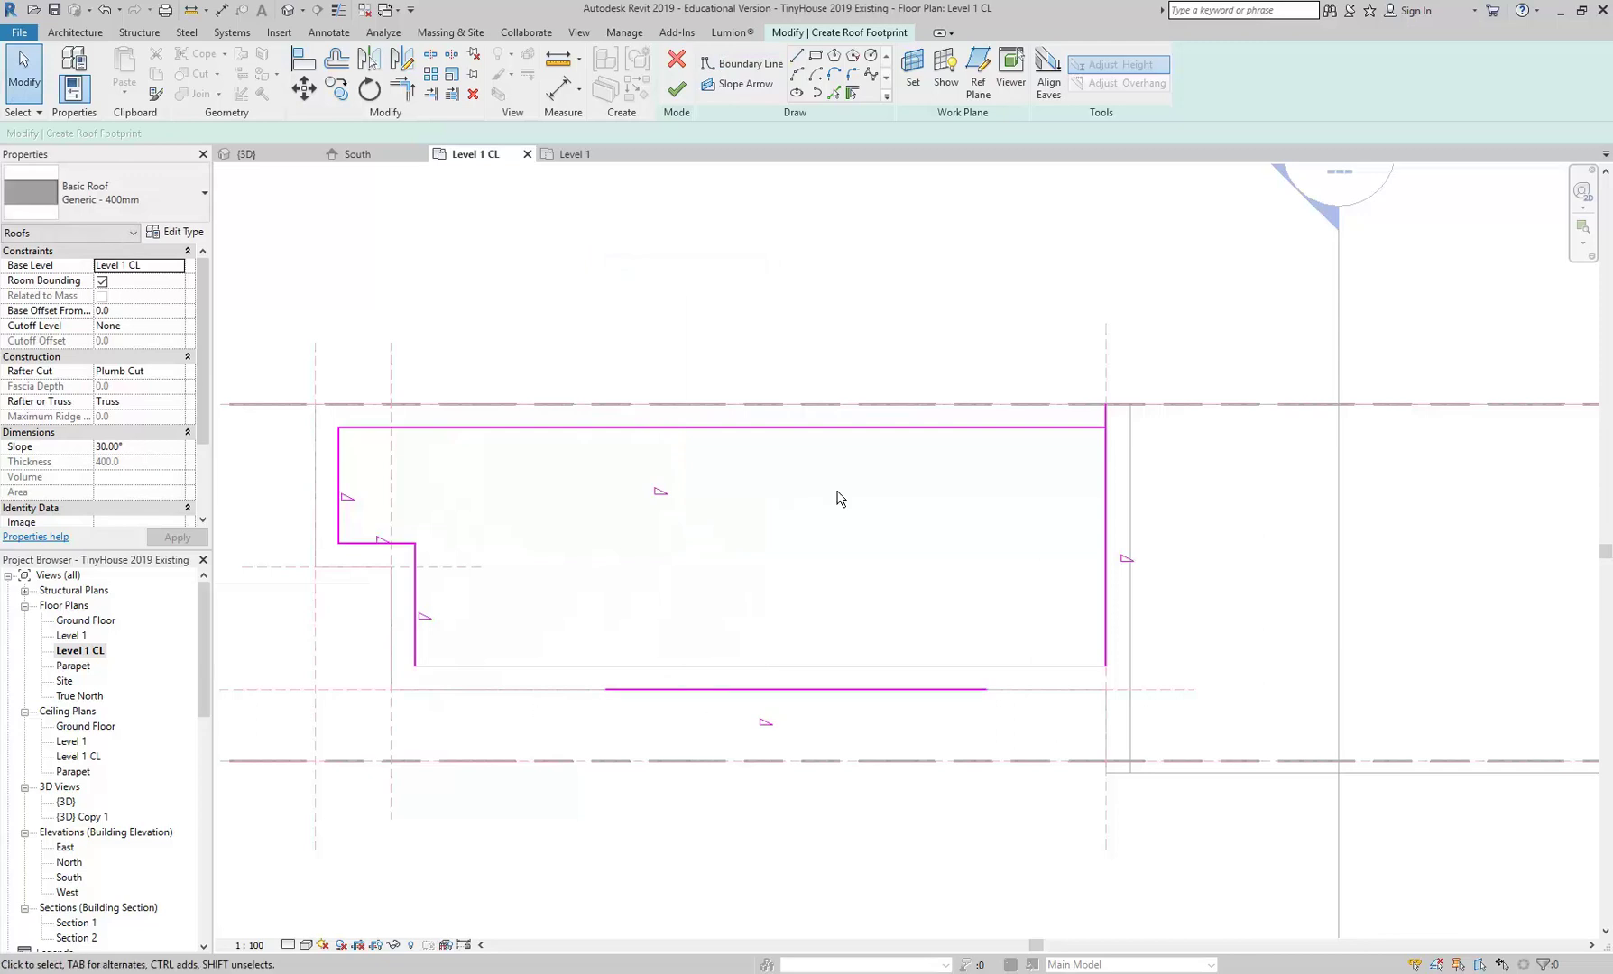
click(402, 89)
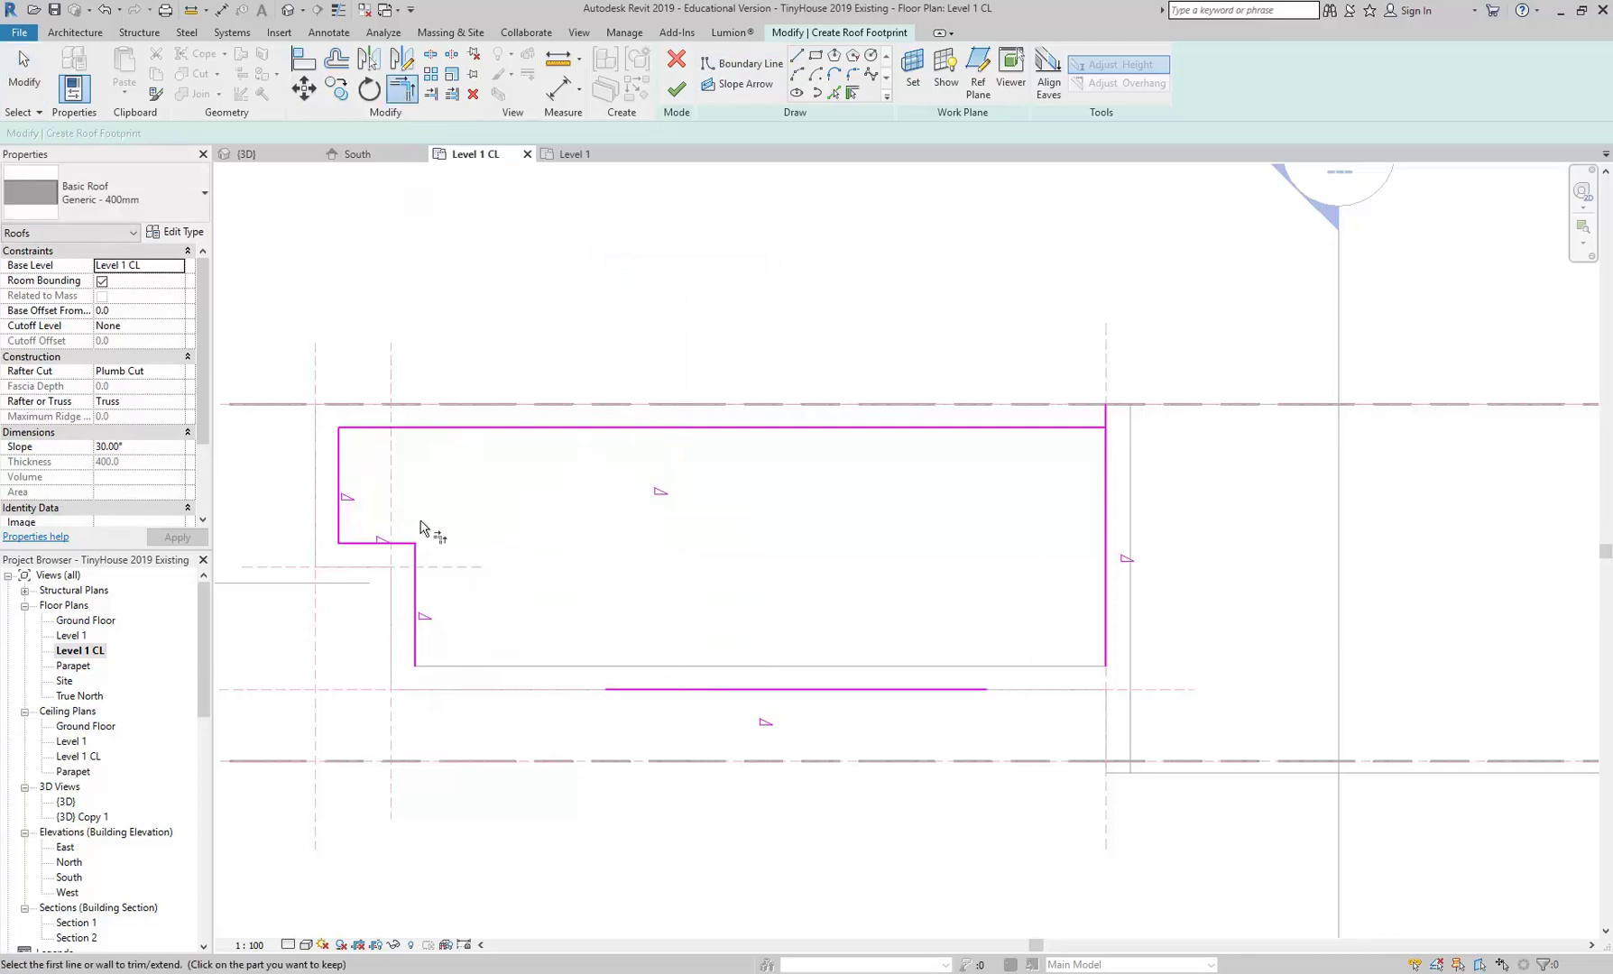
Trim the bottom-left, bottom-right and top-right corners so the footprint closes
click(416, 610)
click(659, 691)
click(1073, 689)
click(1105, 613)
click(1108, 528)
click(1102, 428)
Leave the trim tool and select every footprint edge except the bottom one
right_click(498, 308)
click(540, 325)
right_click(551, 311)
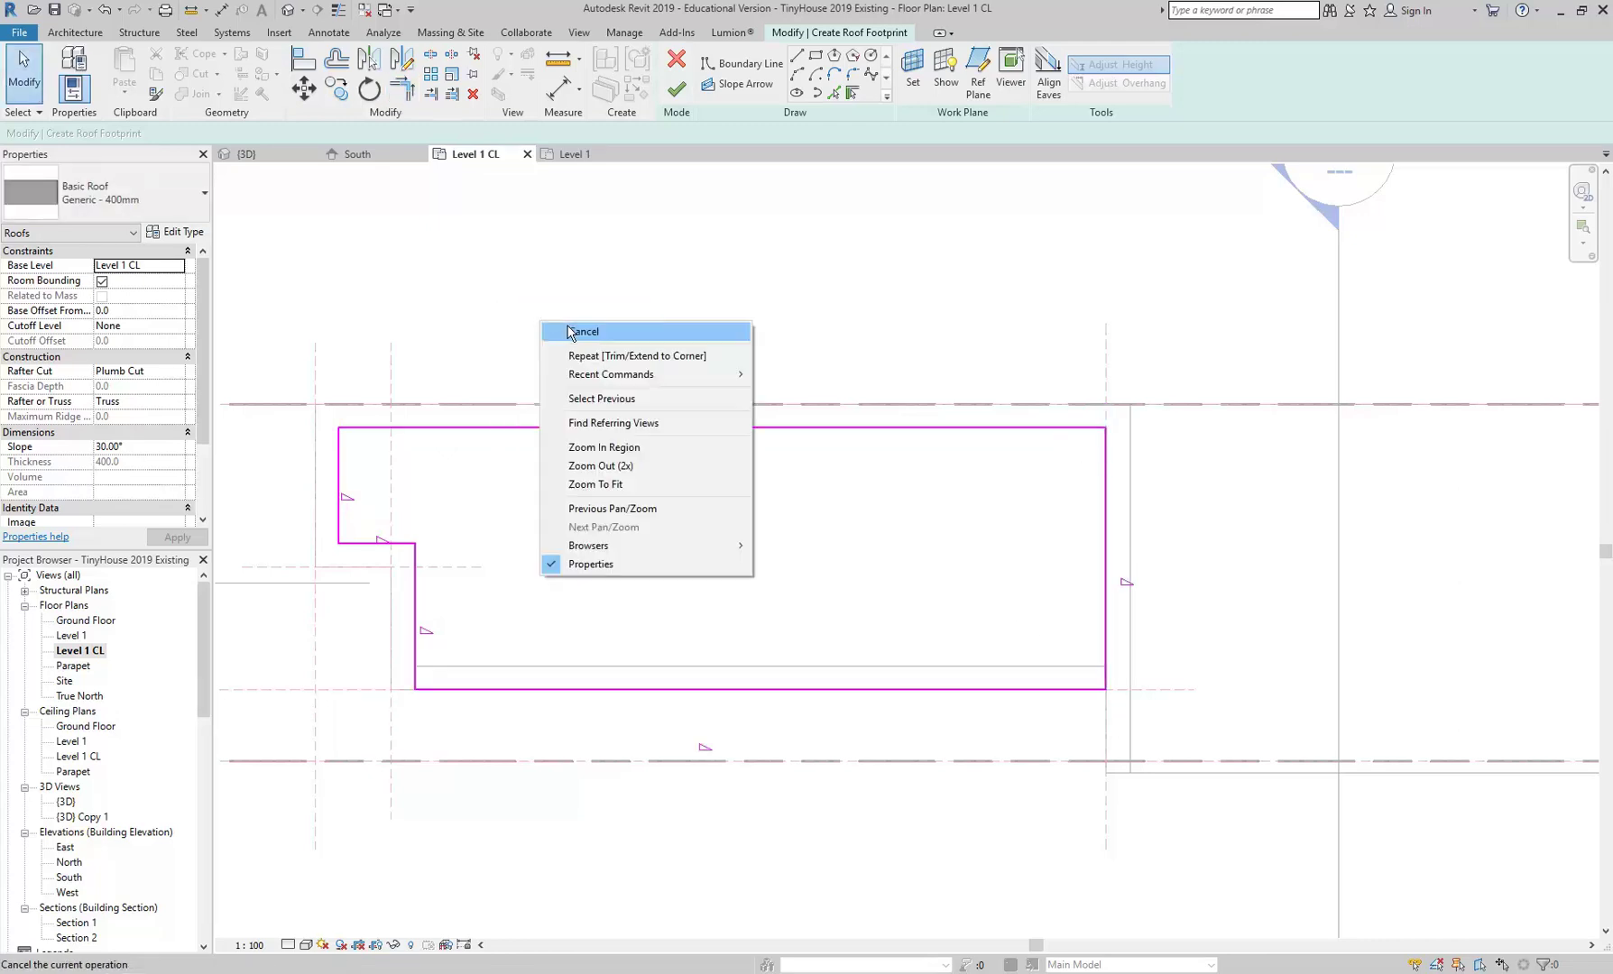
click(577, 327)
middle_drag(575, 507, 604, 498)
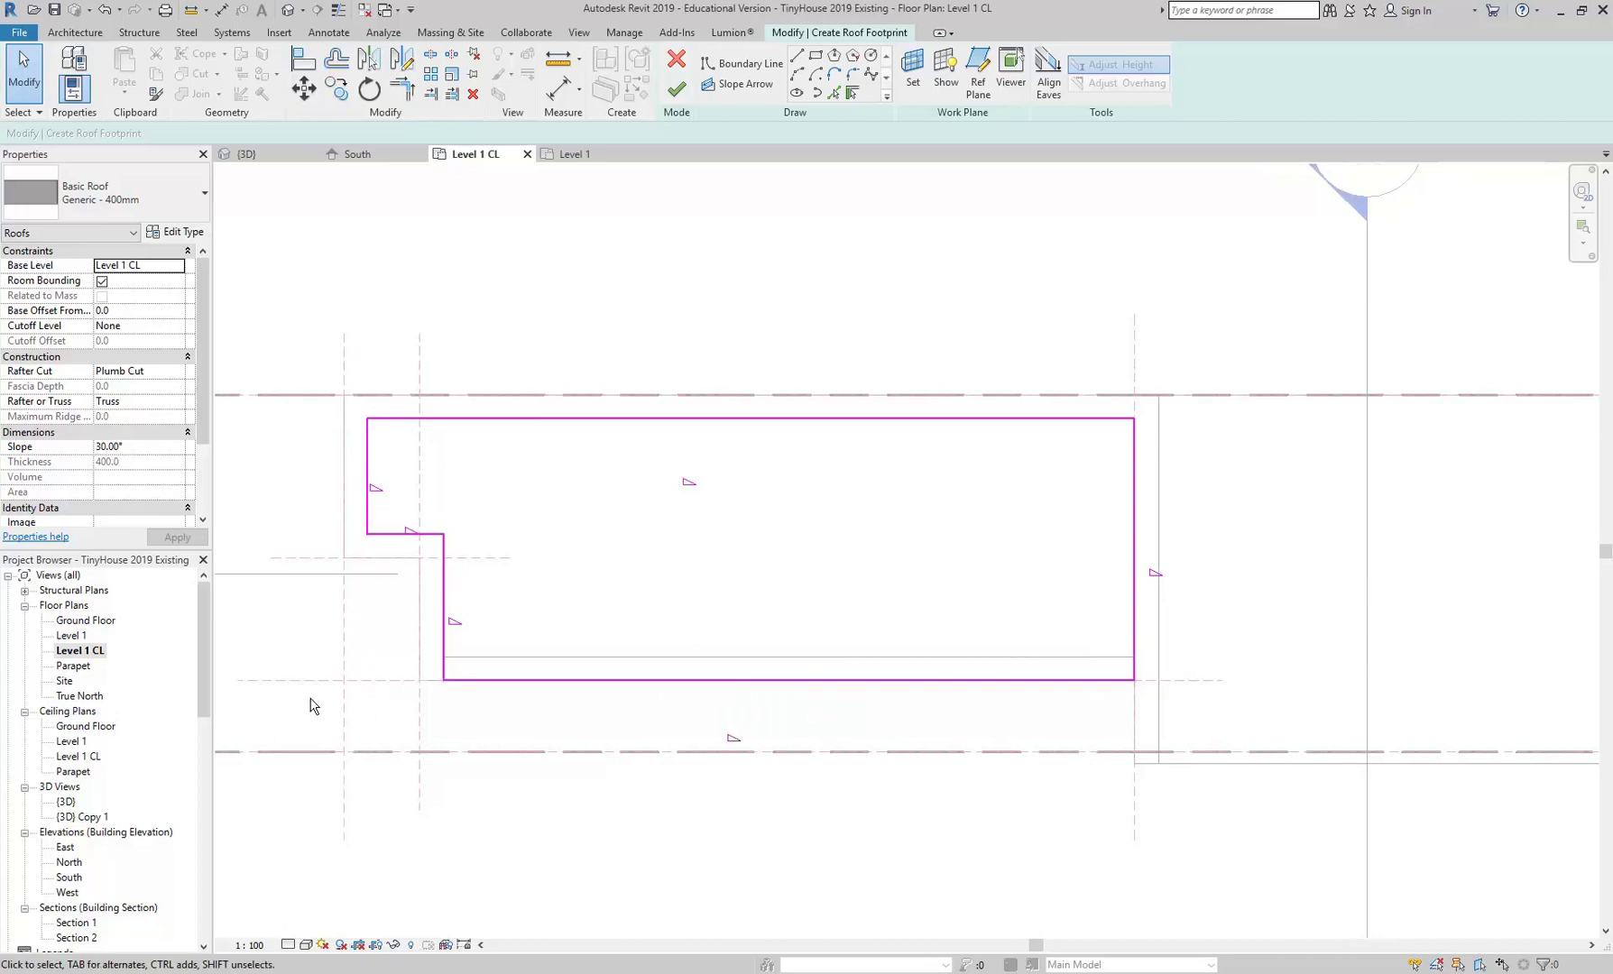
drag(1206, 350, 342, 630)
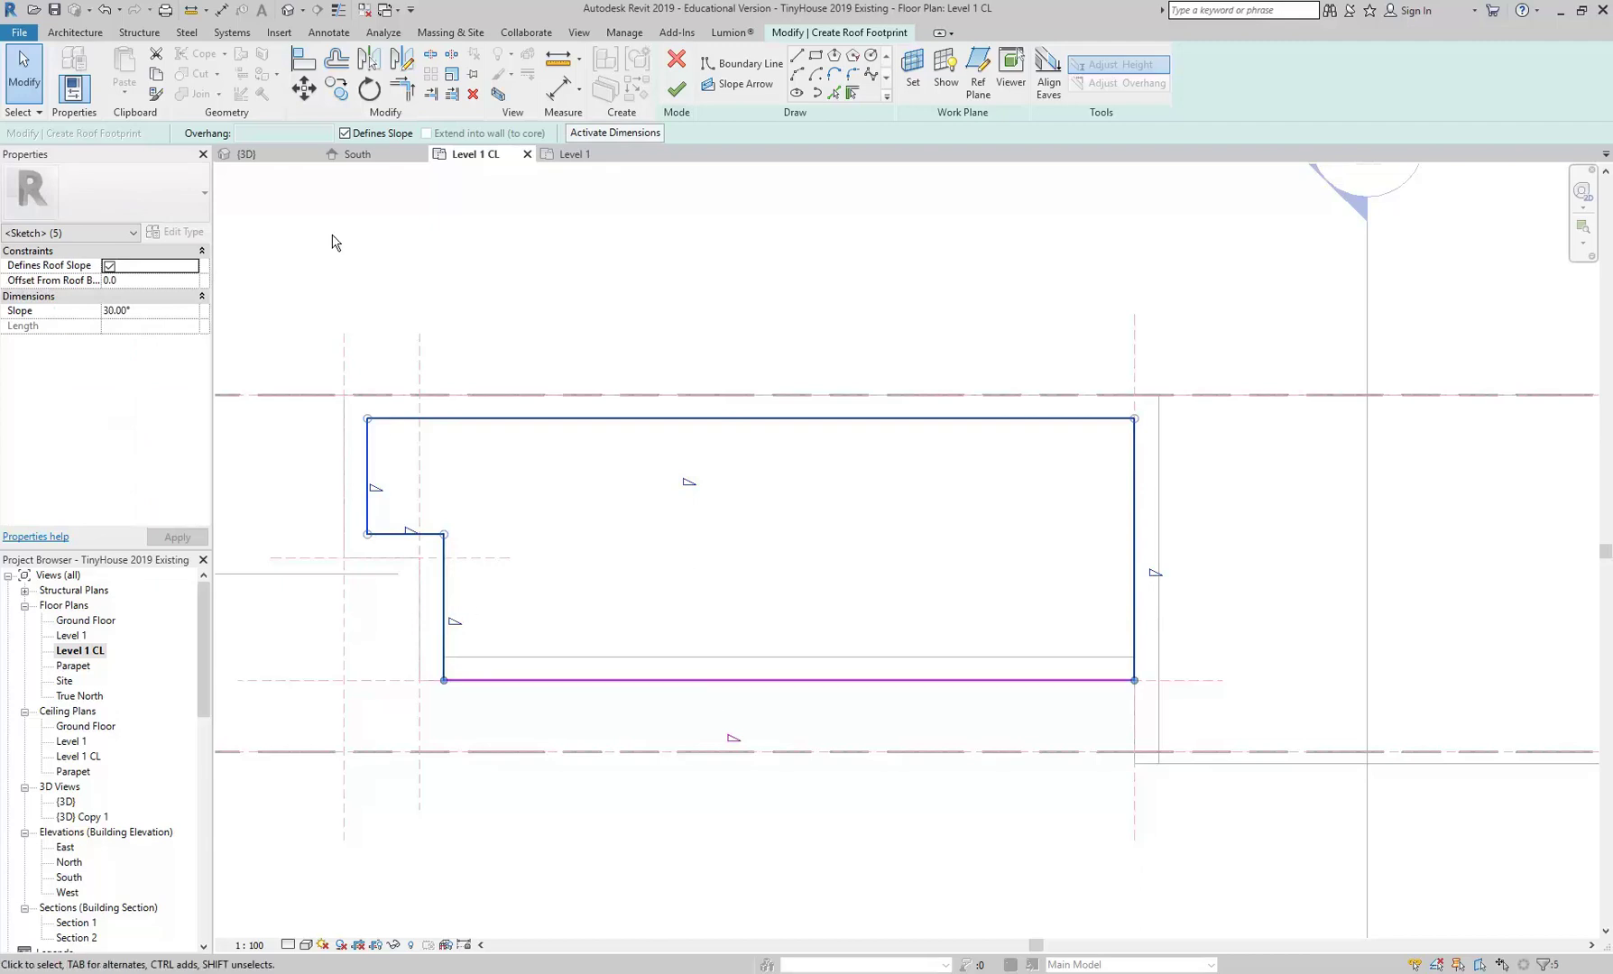
Untick Defines Slope on all footprint edges except the bottom one
click(345, 134)
key(Escape)
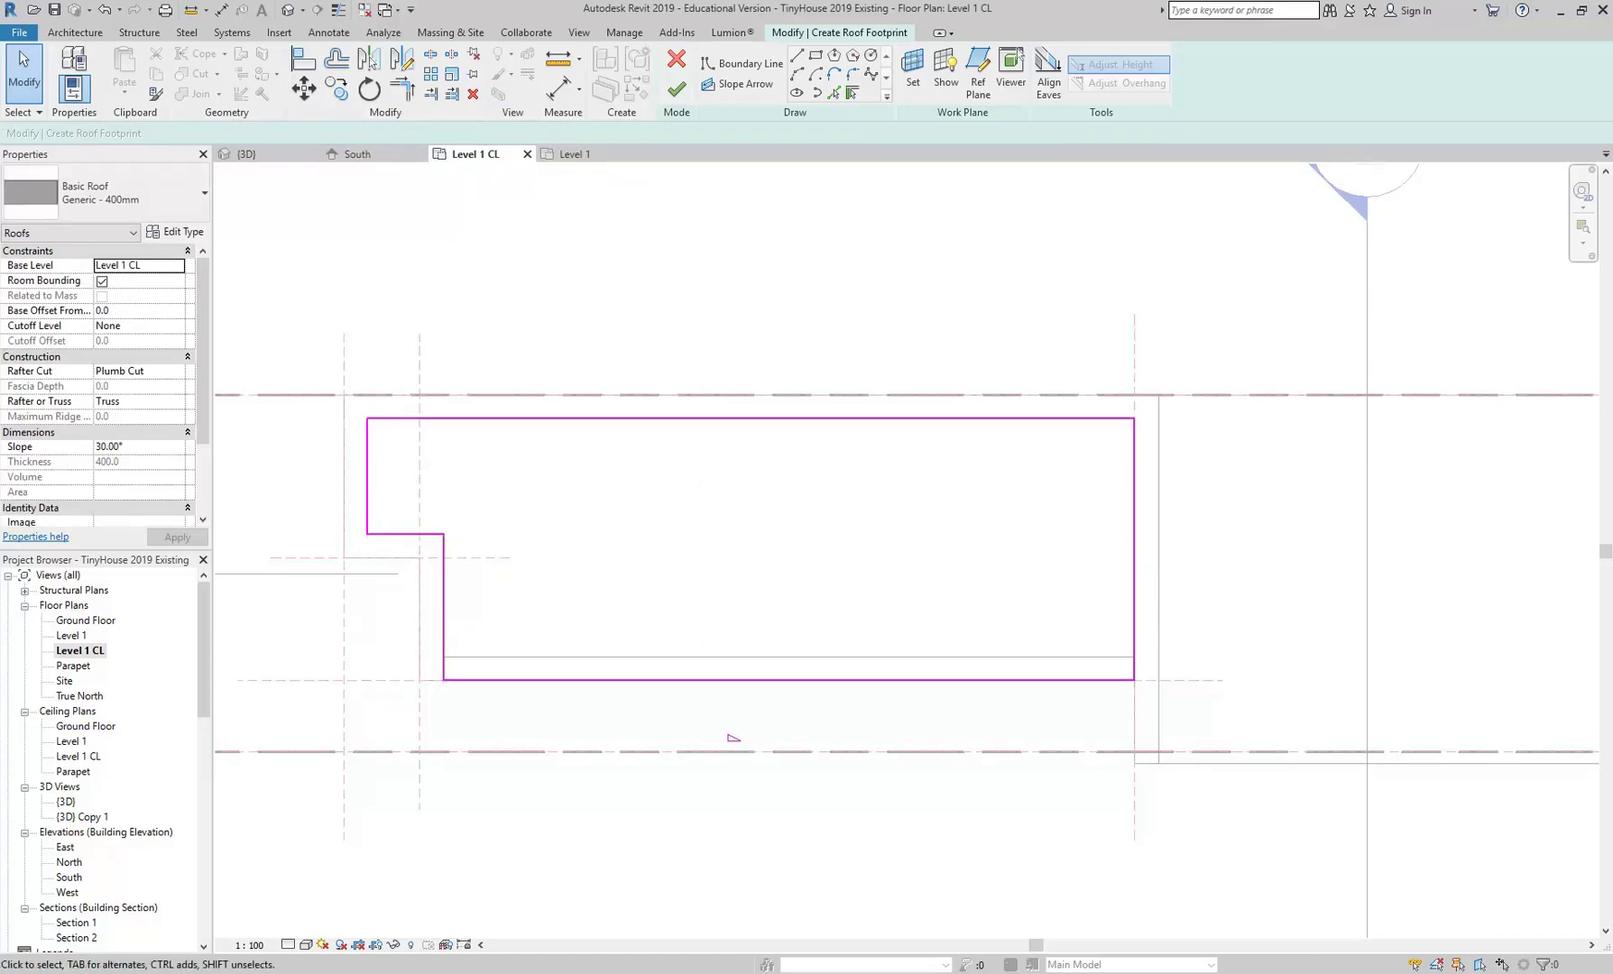
key(alt+Tab)
key(alt+Tab)
Change the bottom edge's slope from 30.00° to 5.00°
click(659, 681)
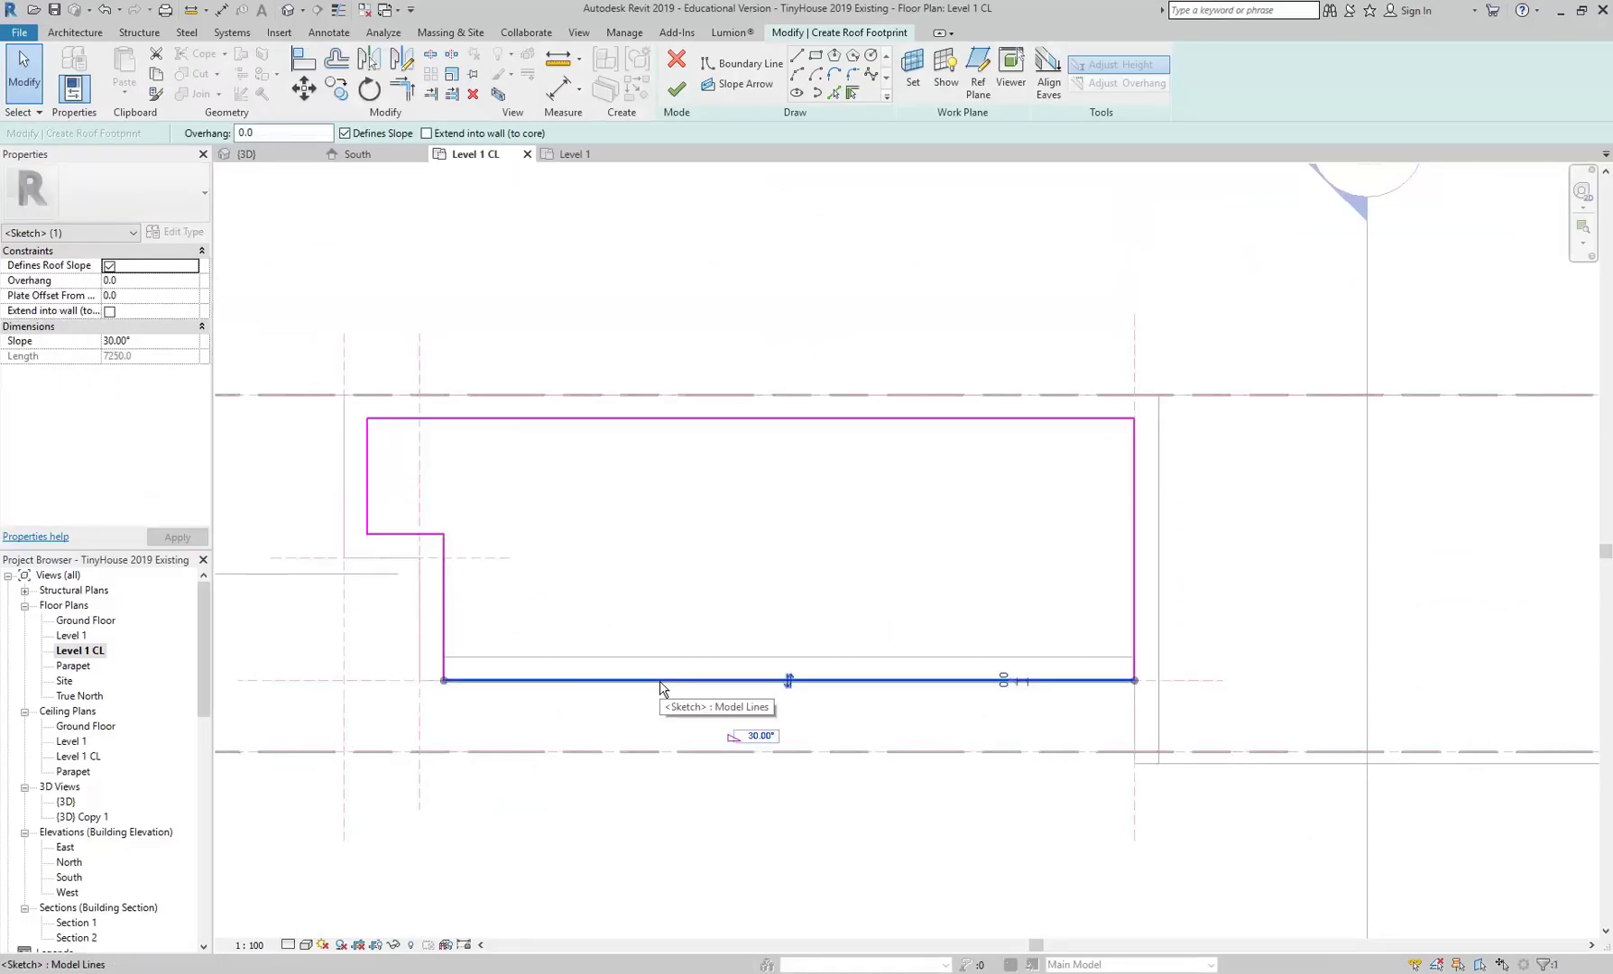
click(388, 534)
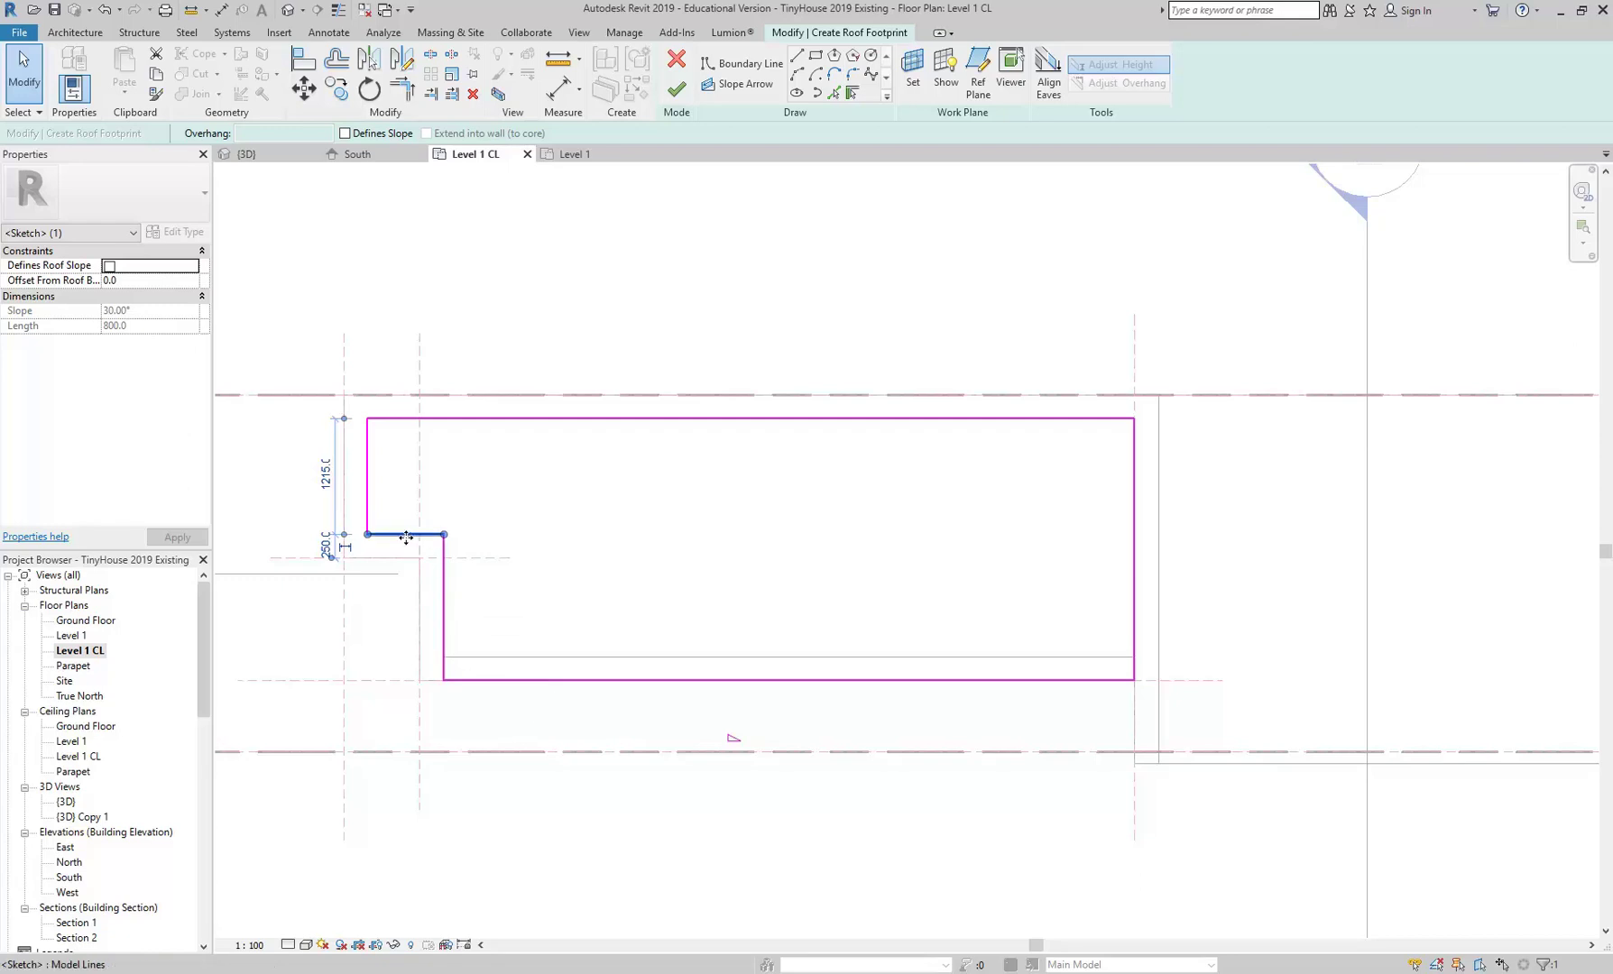
click(641, 681)
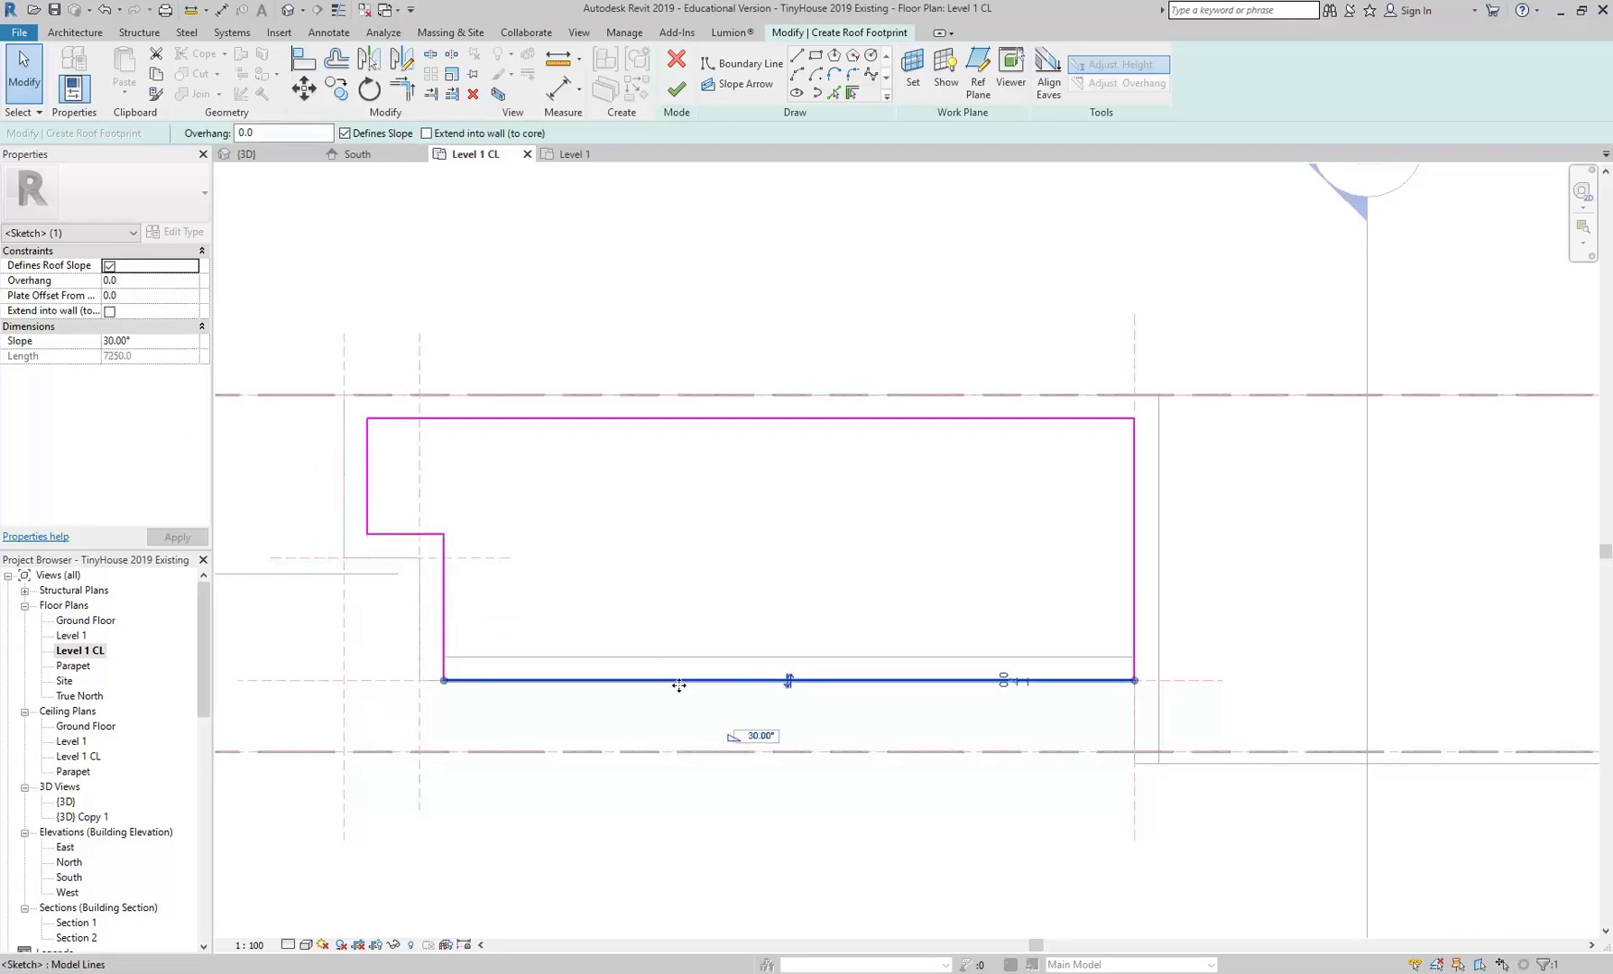
click(758, 737)
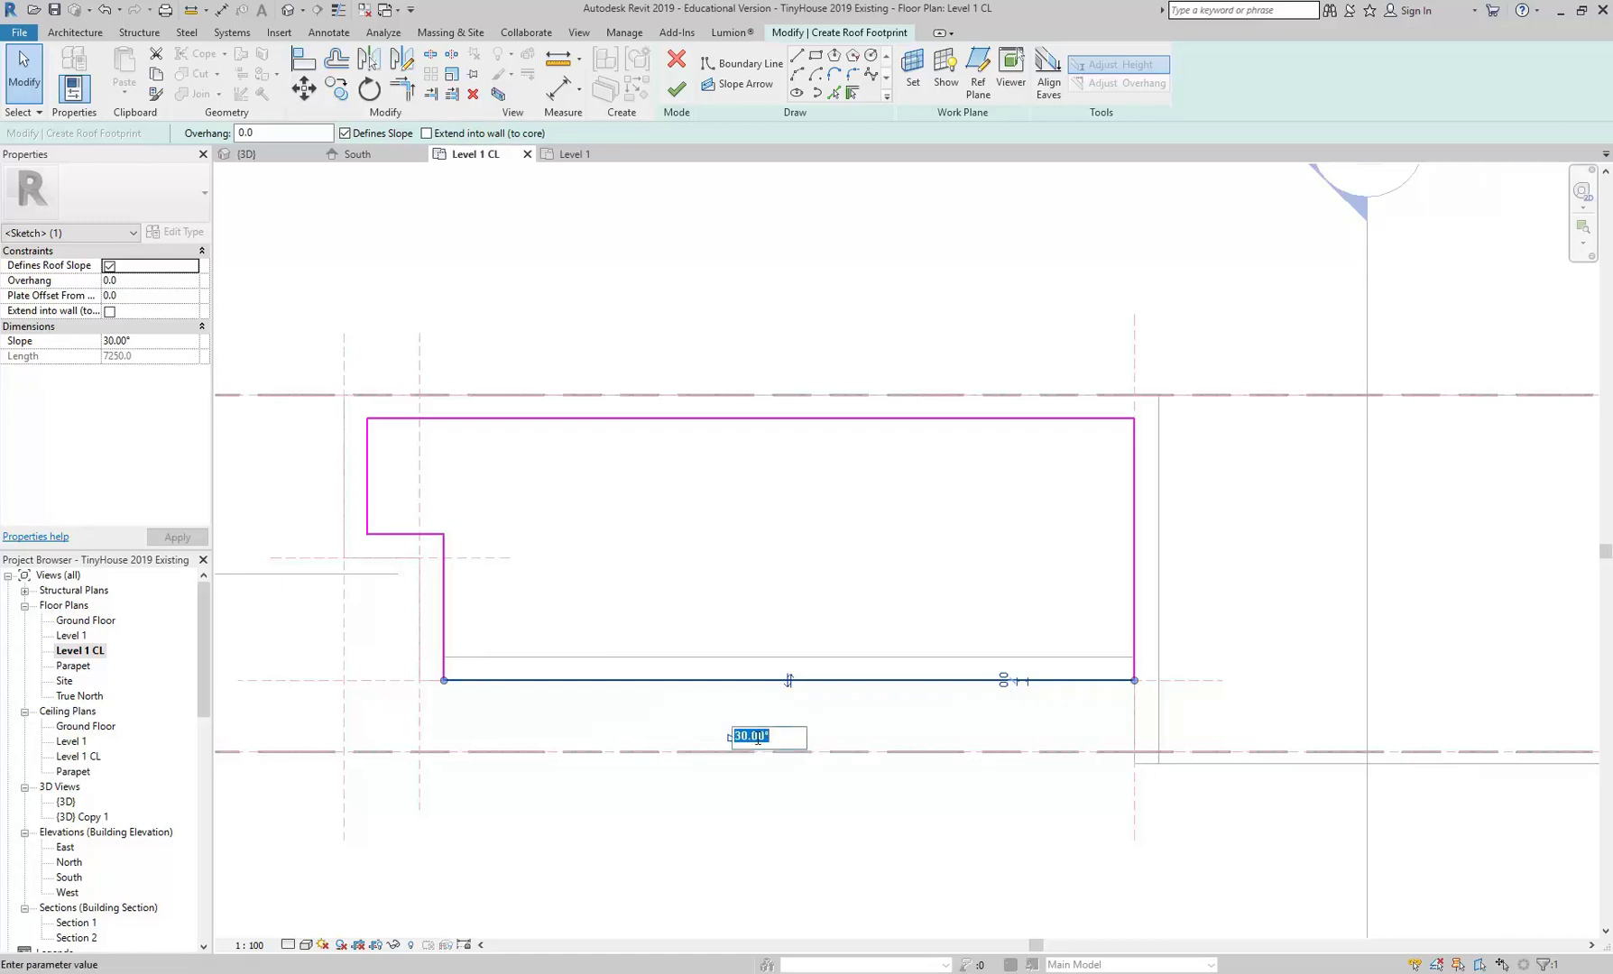
text(5)
key(Return)
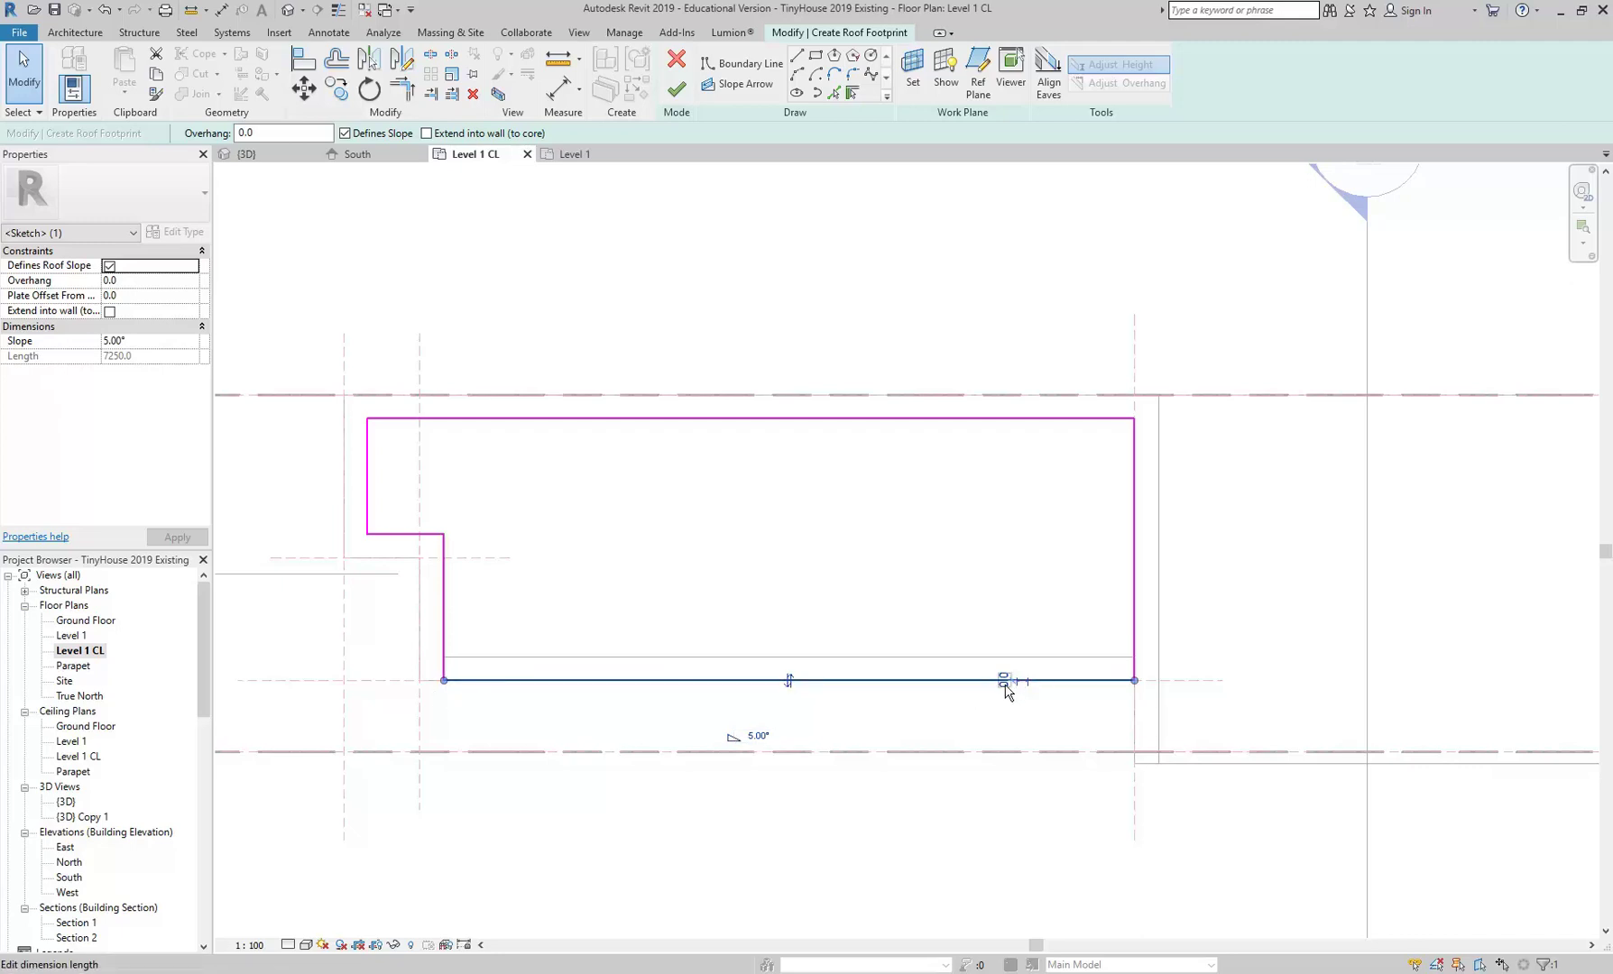
click(896, 809)
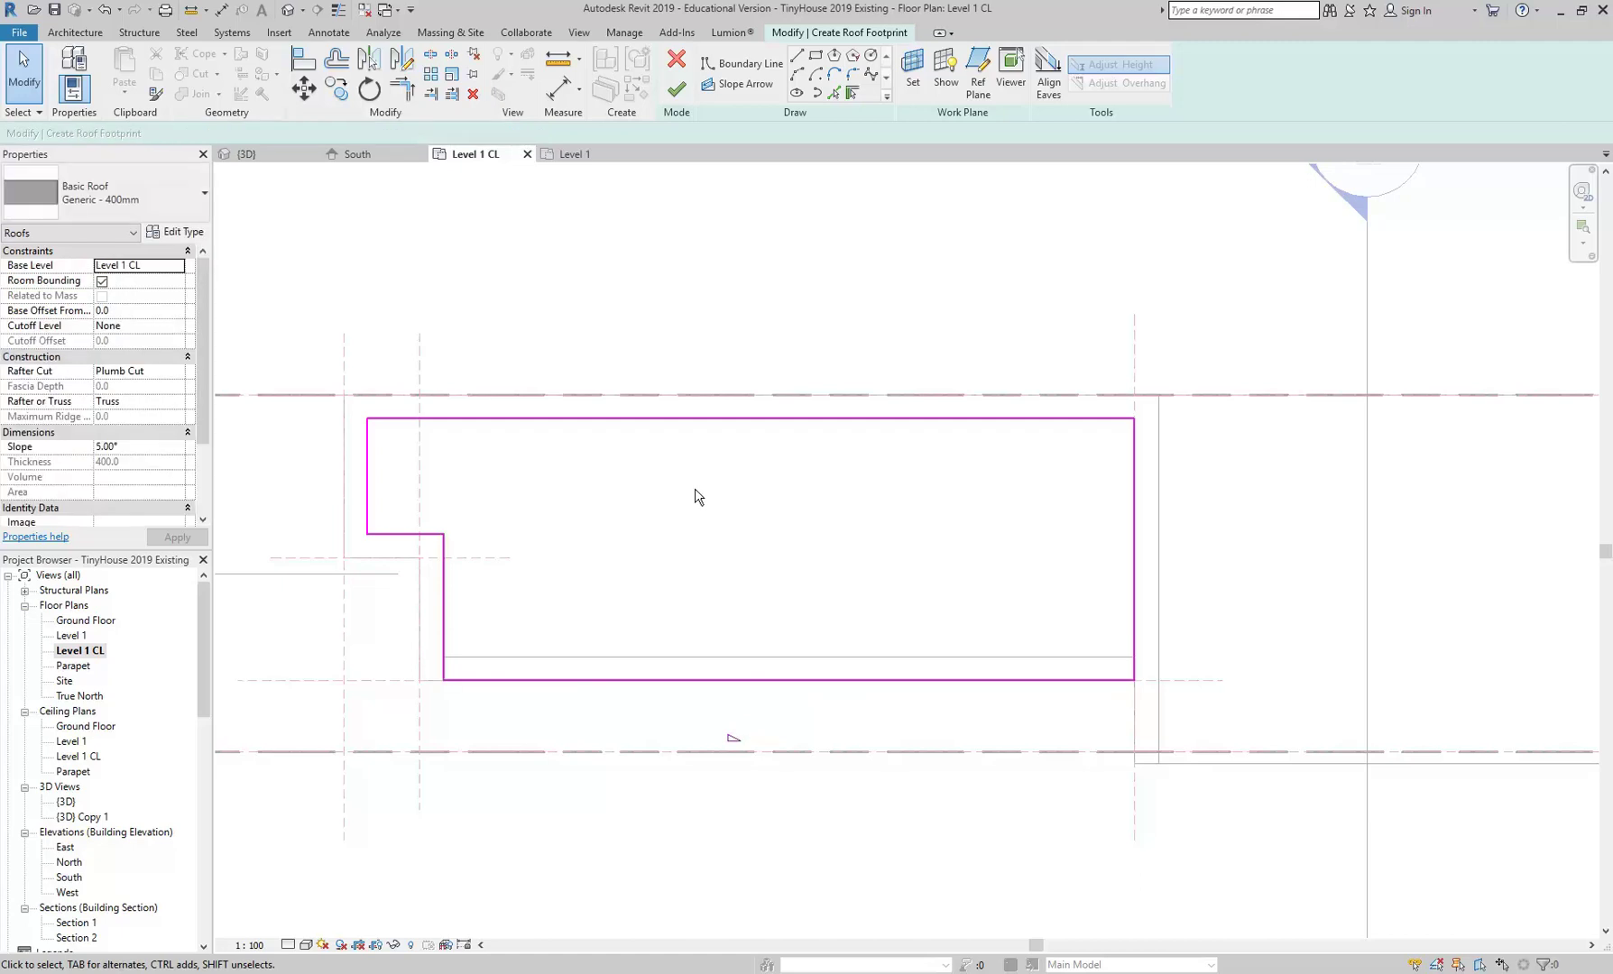
Finish the roof sketch and view the new 5° roof in the {3D} view
click(676, 89)
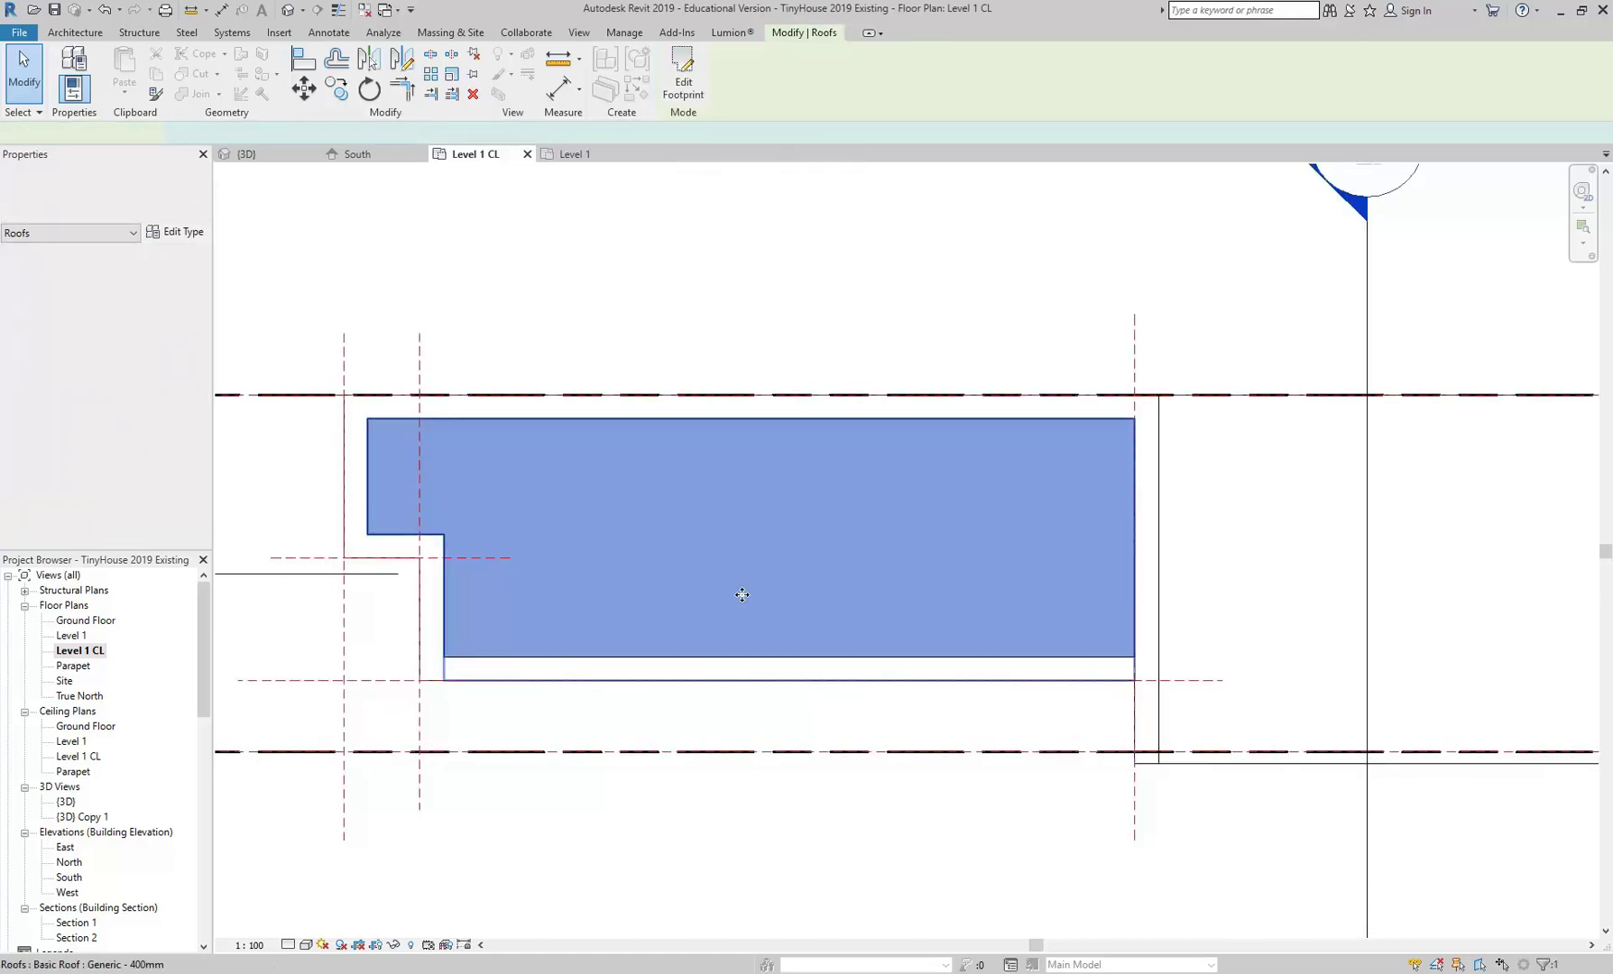
double_click(66, 802)
scroll(647, 596, down, 3)
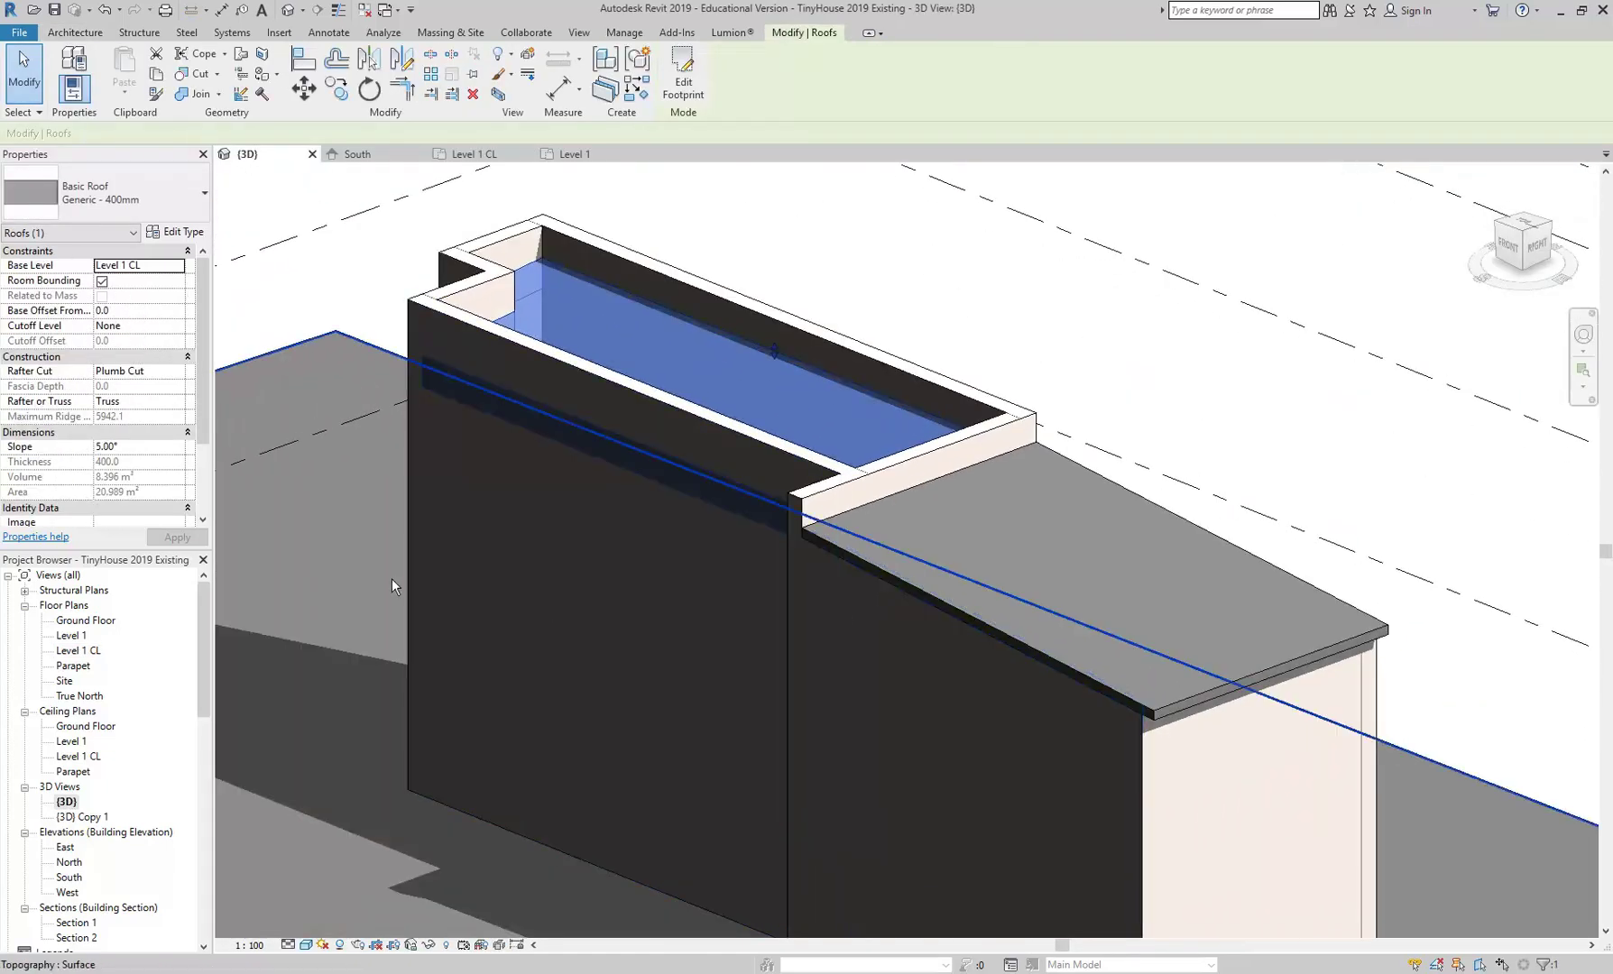
shift+middle_drag(393, 578, 692, 623)
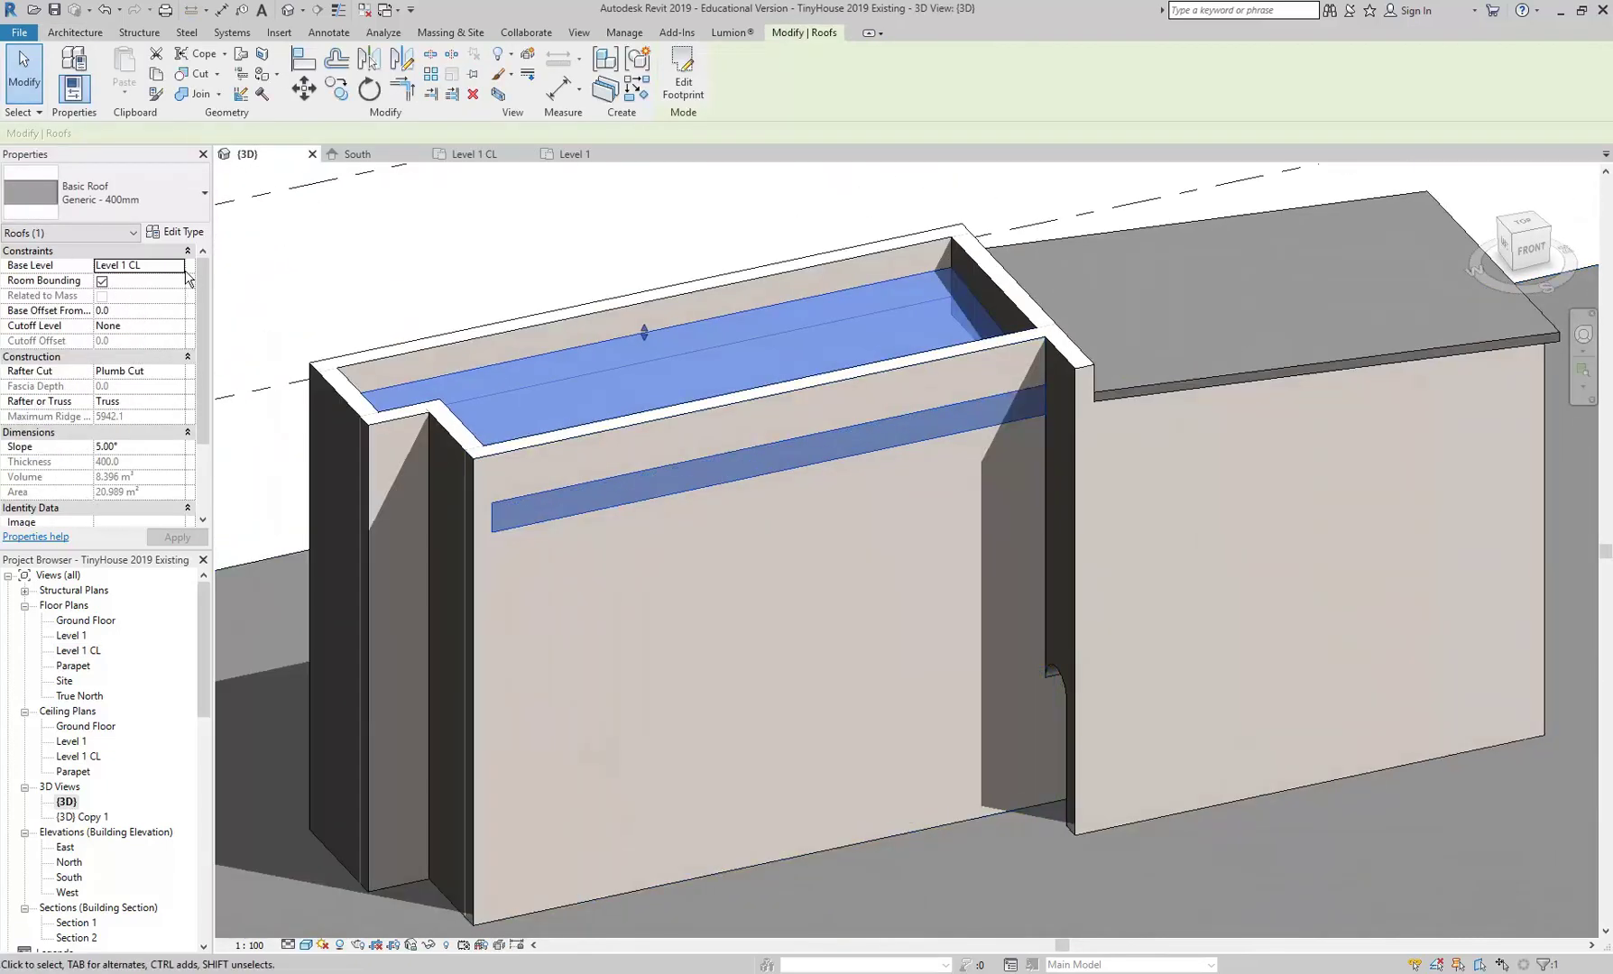
Change the new roof's type to Generic - 125mm
click(127, 185)
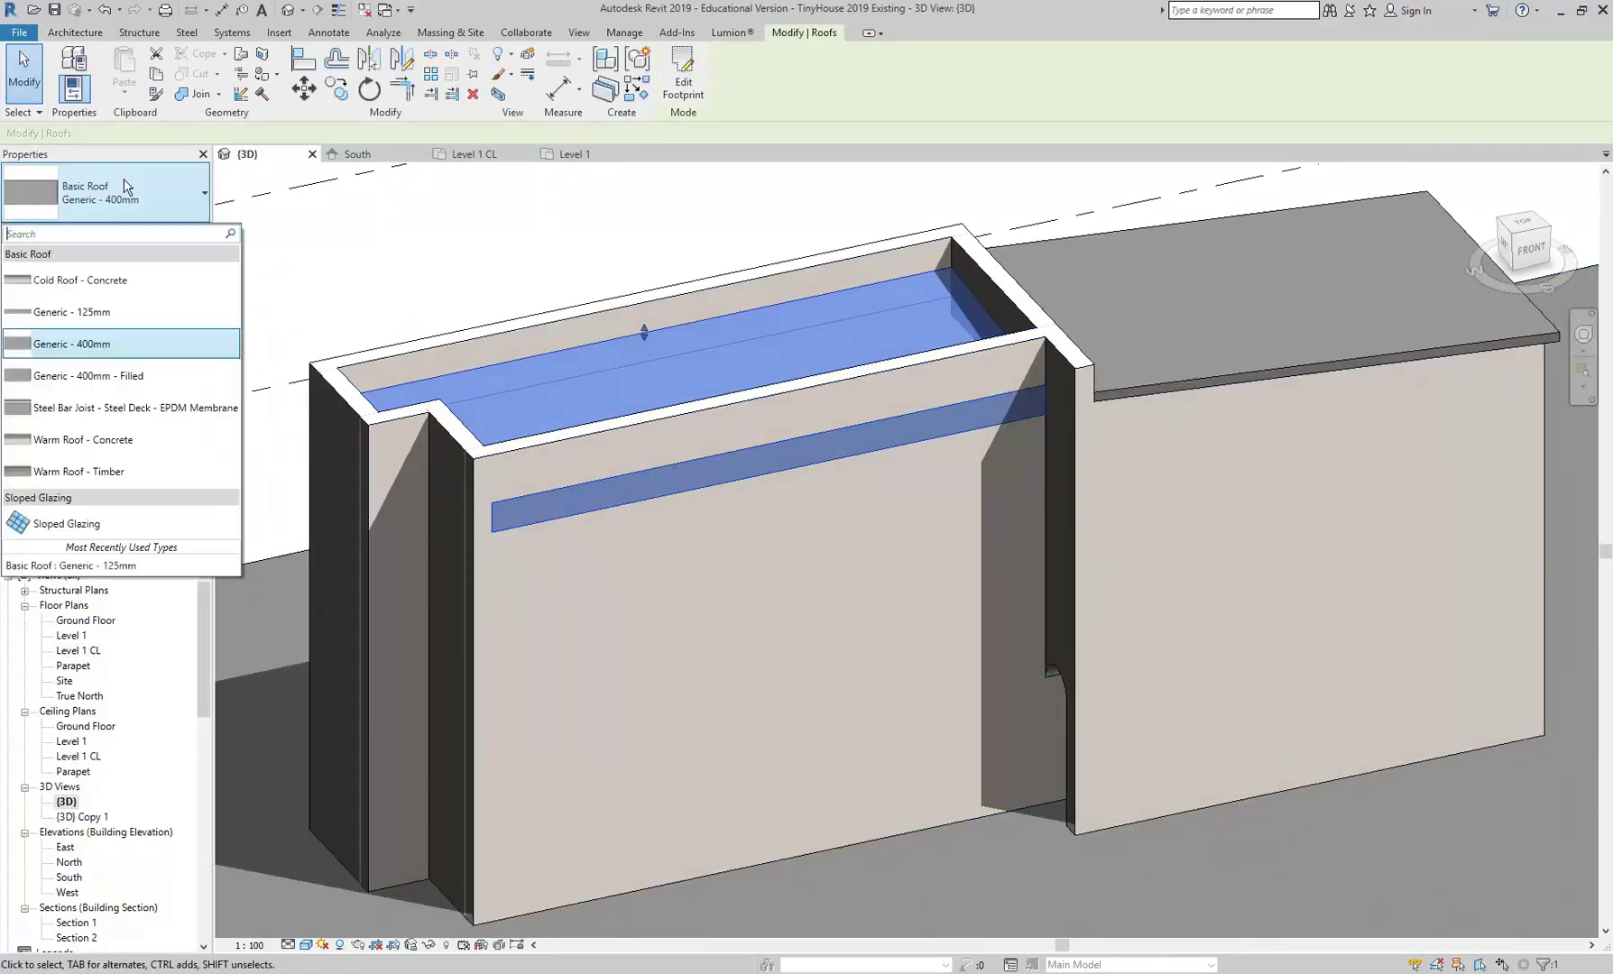
click(86, 312)
click(481, 221)
scroll(541, 284, up, 5)
scroll(519, 307, down, 3)
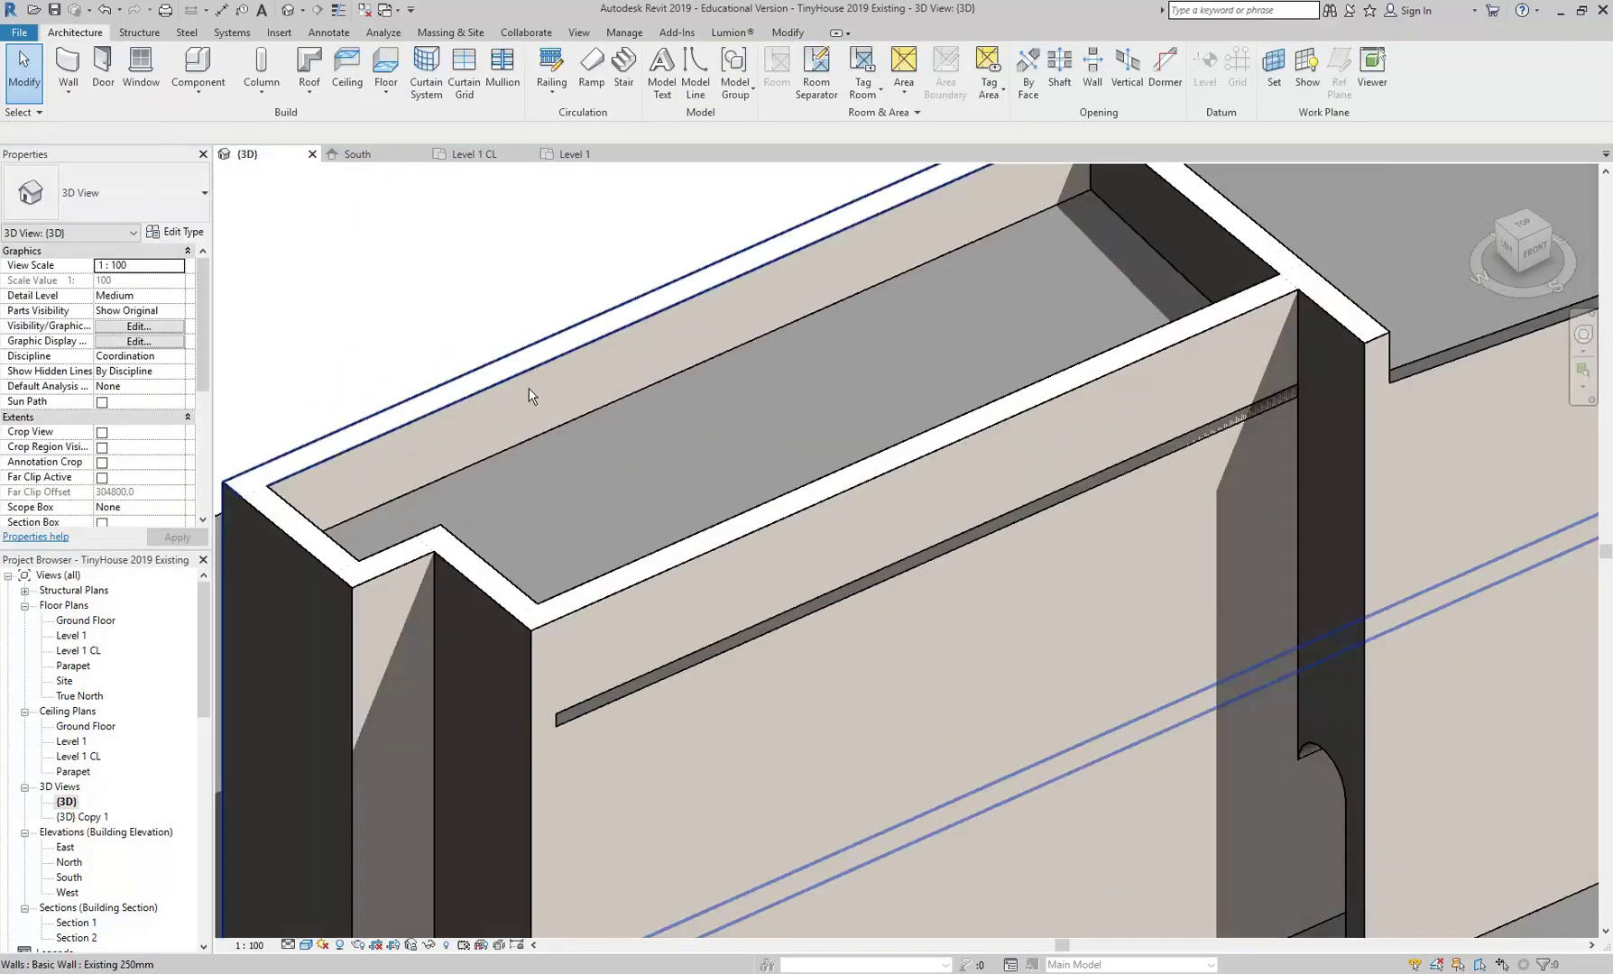
scroll(607, 696, up, 3)
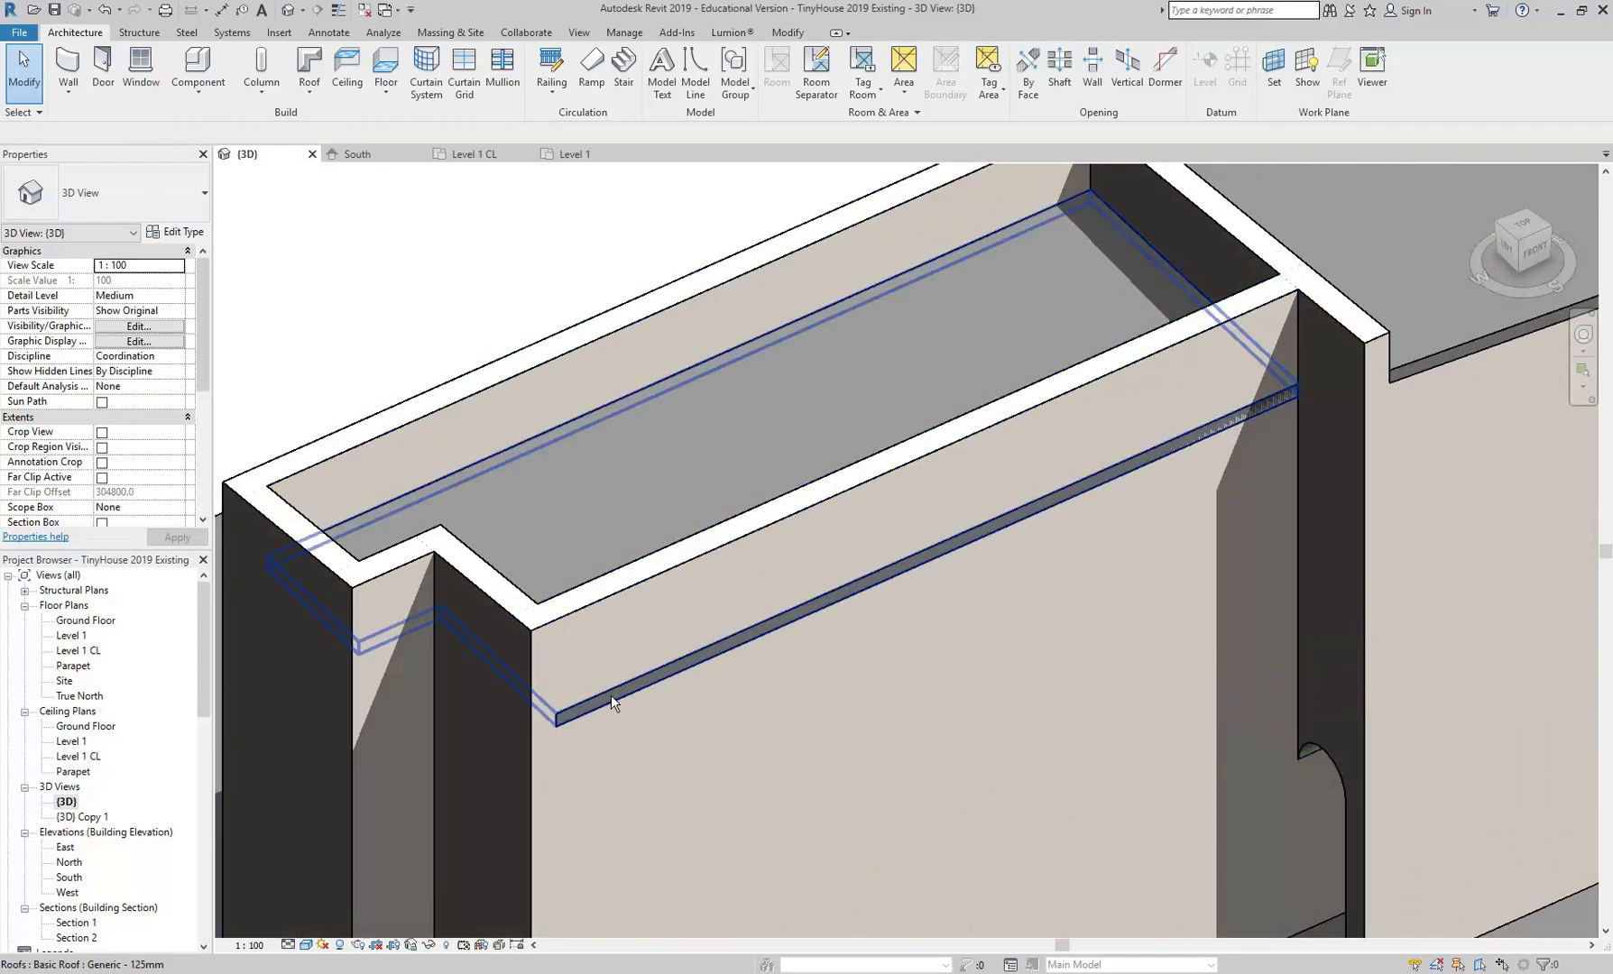
Attach the top of the long wall to the underside of the lower roof
click(708, 536)
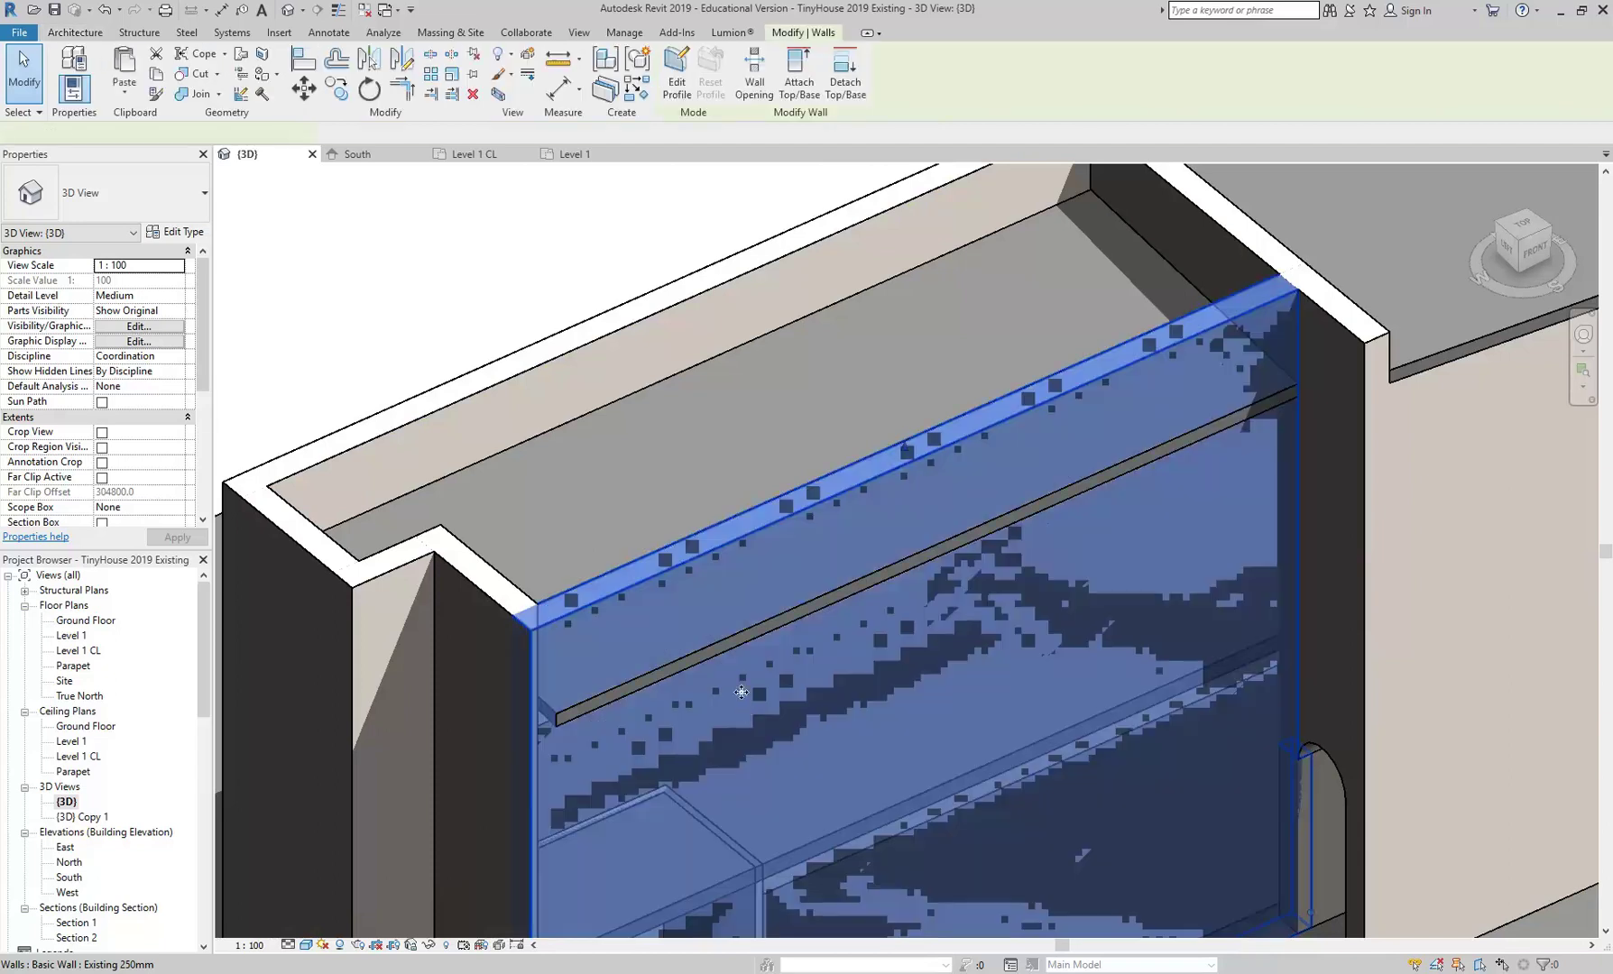
click(802, 72)
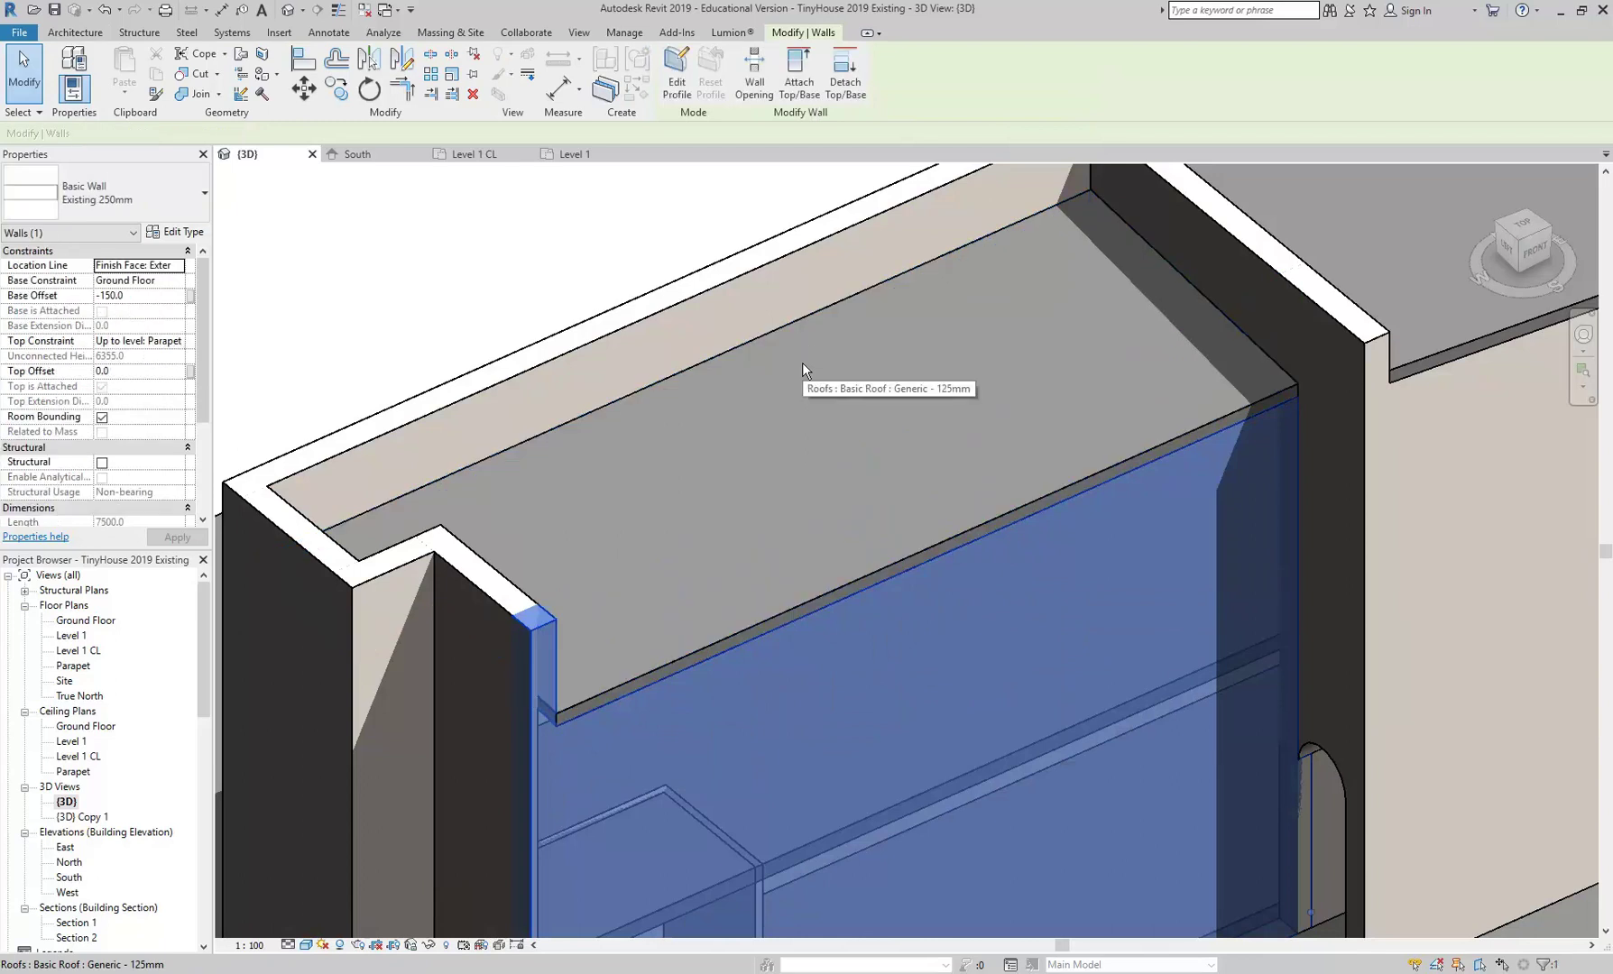
click(803, 364)
key(Escape)
Orbit and pan around the parapet to inspect the attached wall
shift+middle_drag(635, 472, 853, 471)
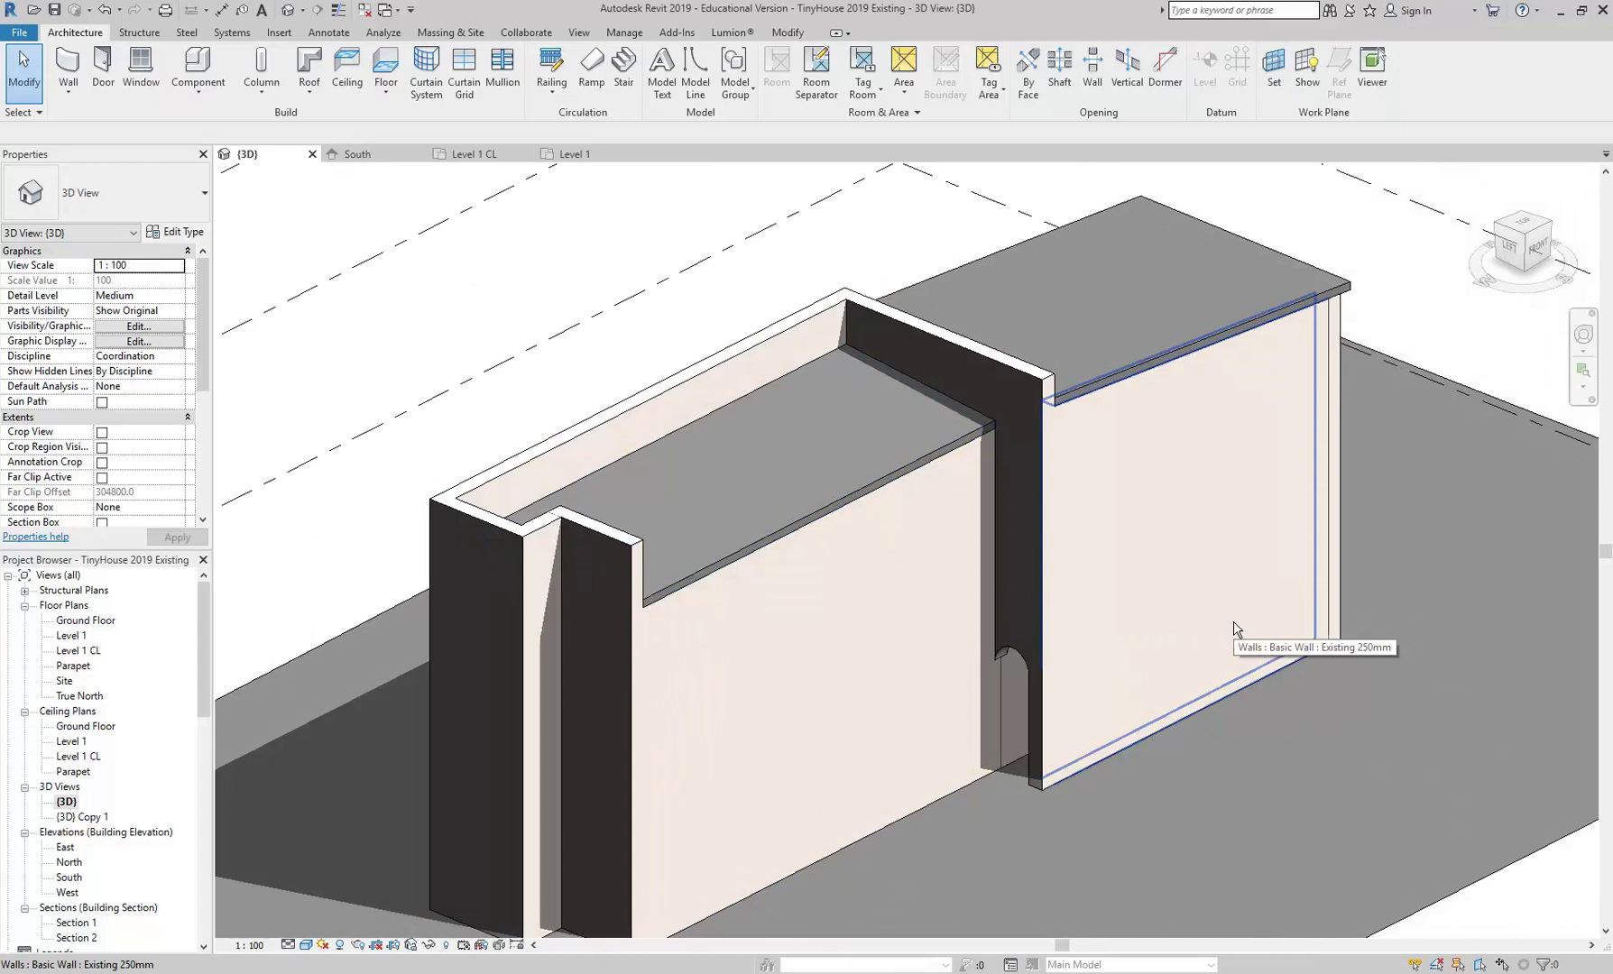
scroll(514, 509, up, 3)
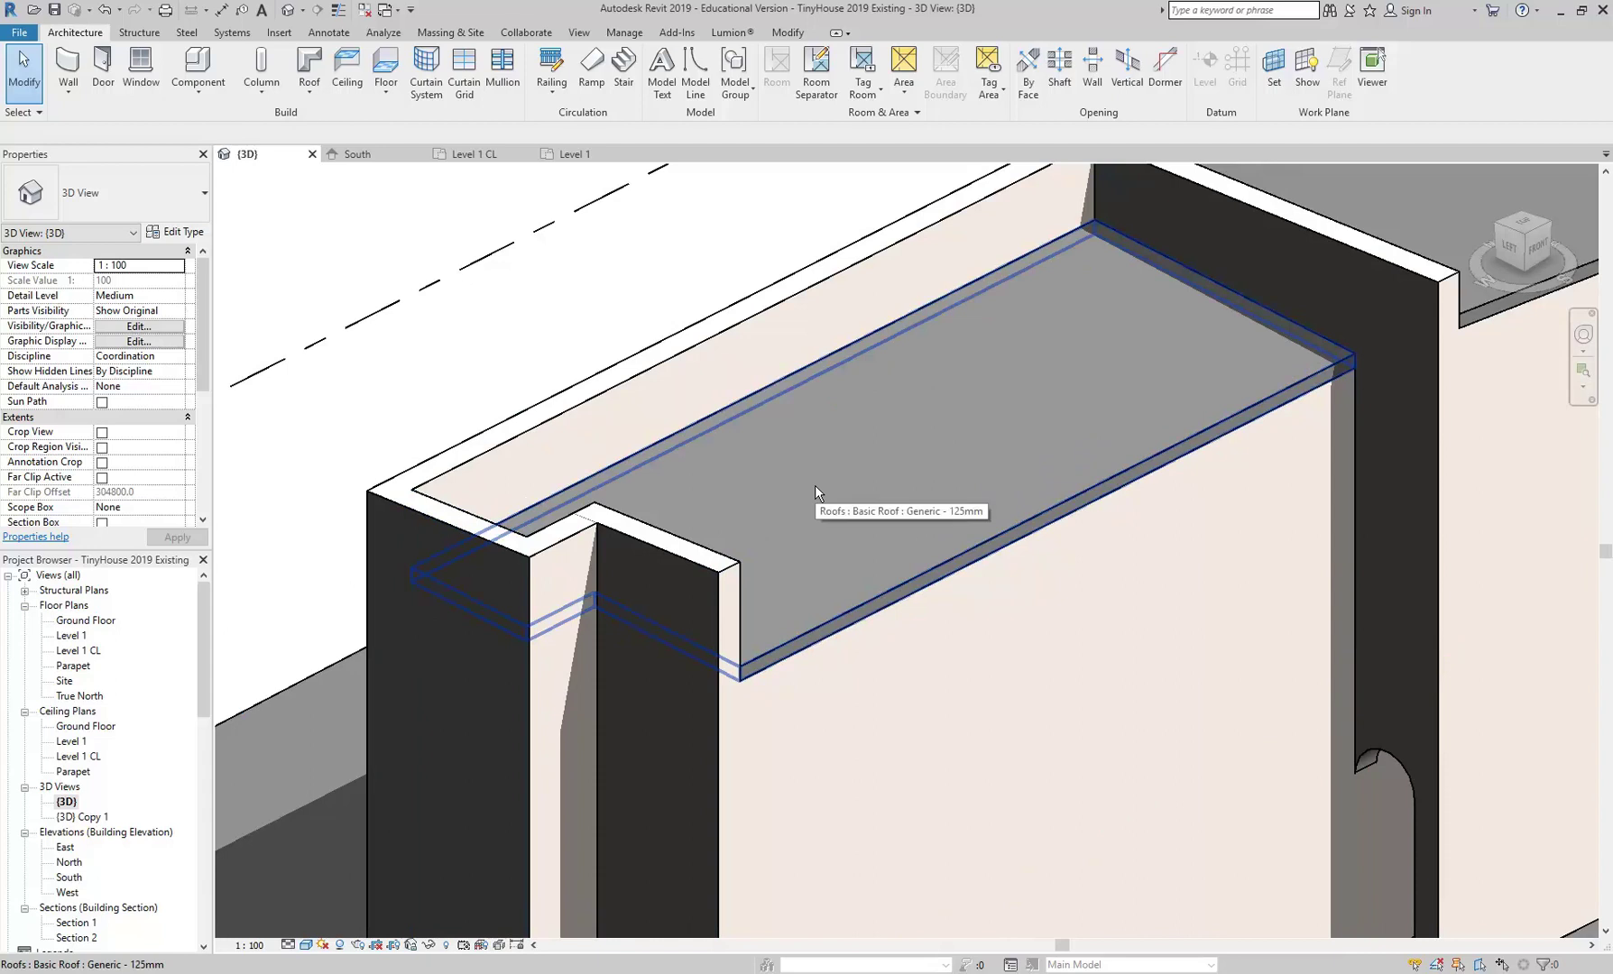
middle_drag(813, 484, 720, 393)
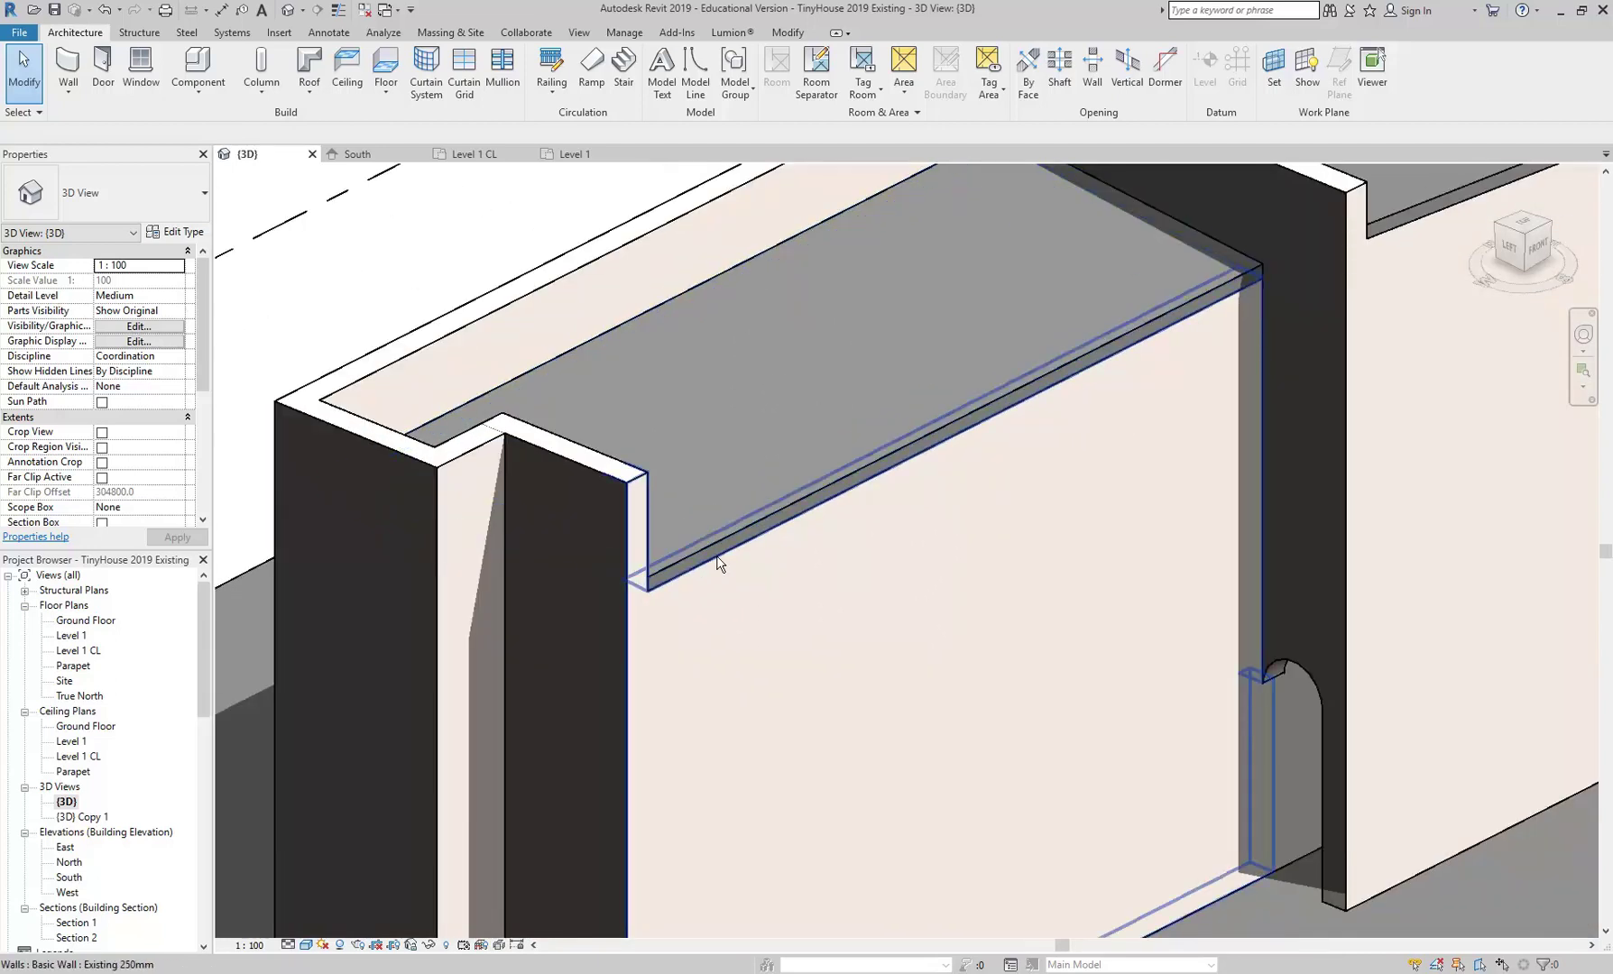
shift+middle_drag(684, 468, 726, 521)
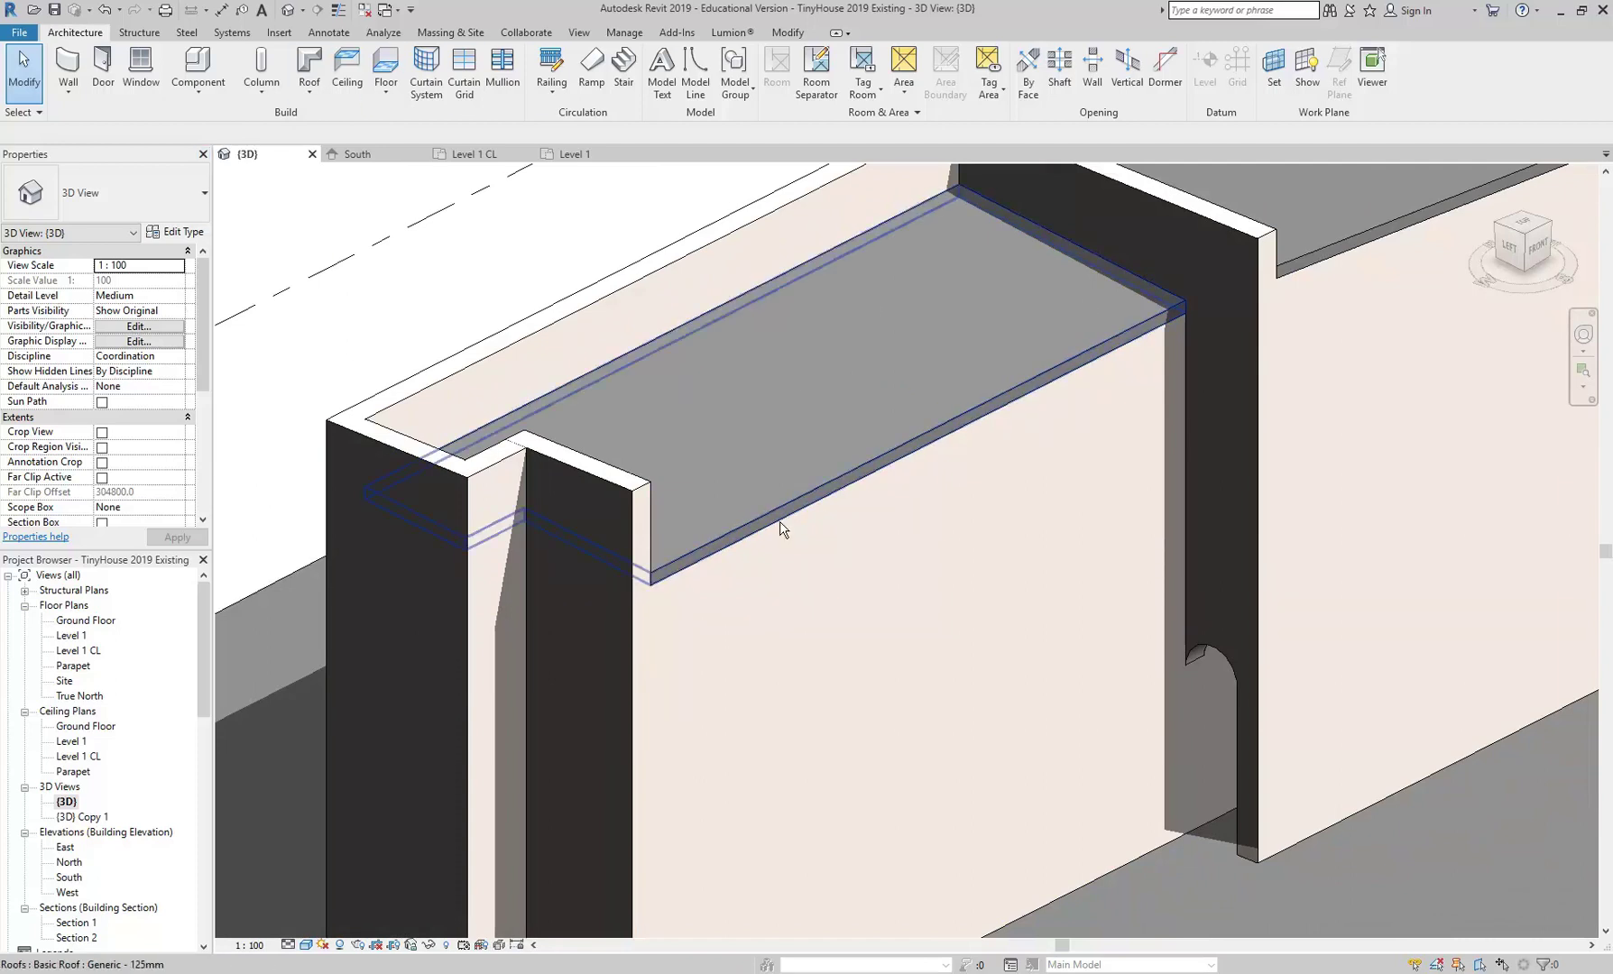
Add a Roof: Fascia along the lower roof's front edge
click(304, 89)
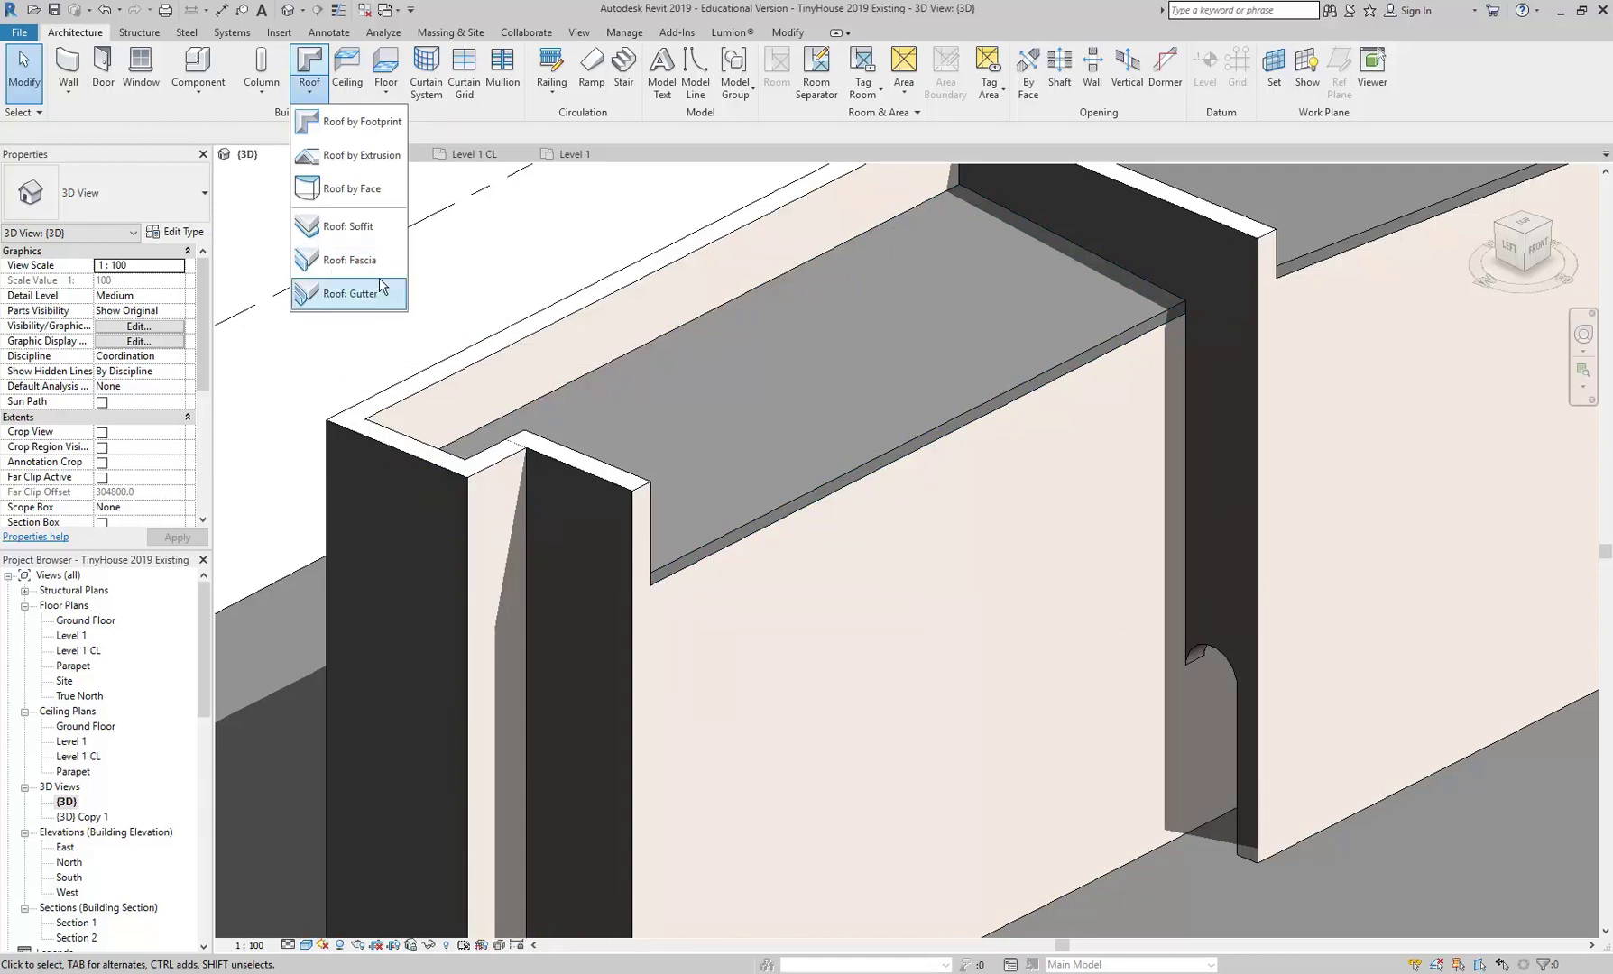
key(Escape)
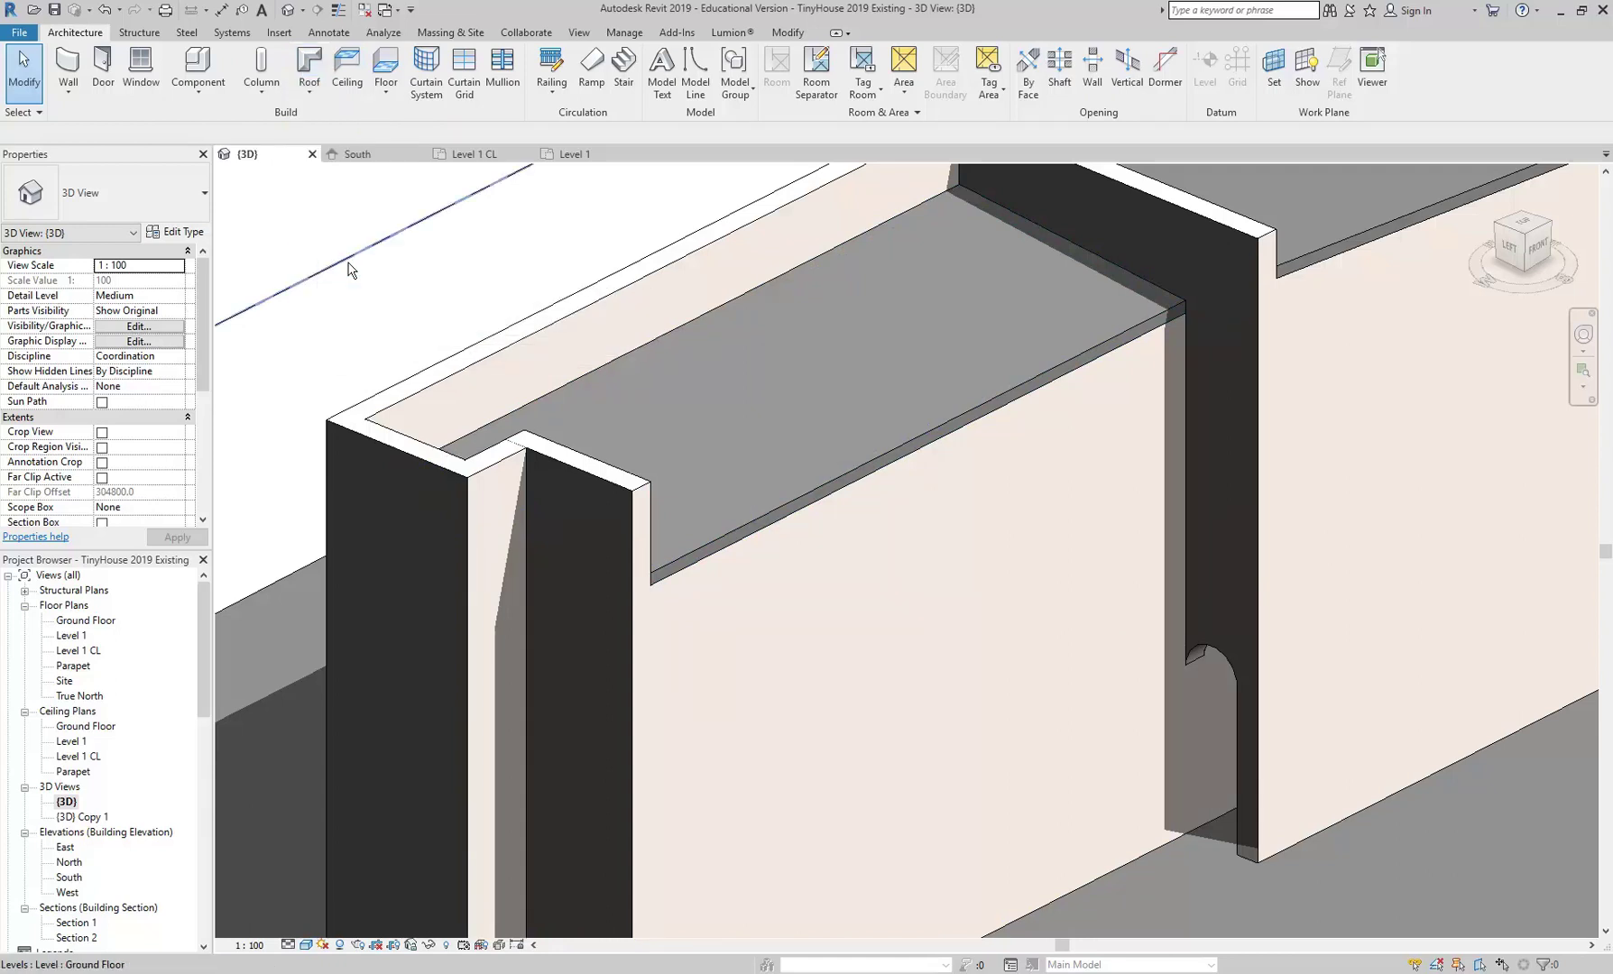
click(309, 88)
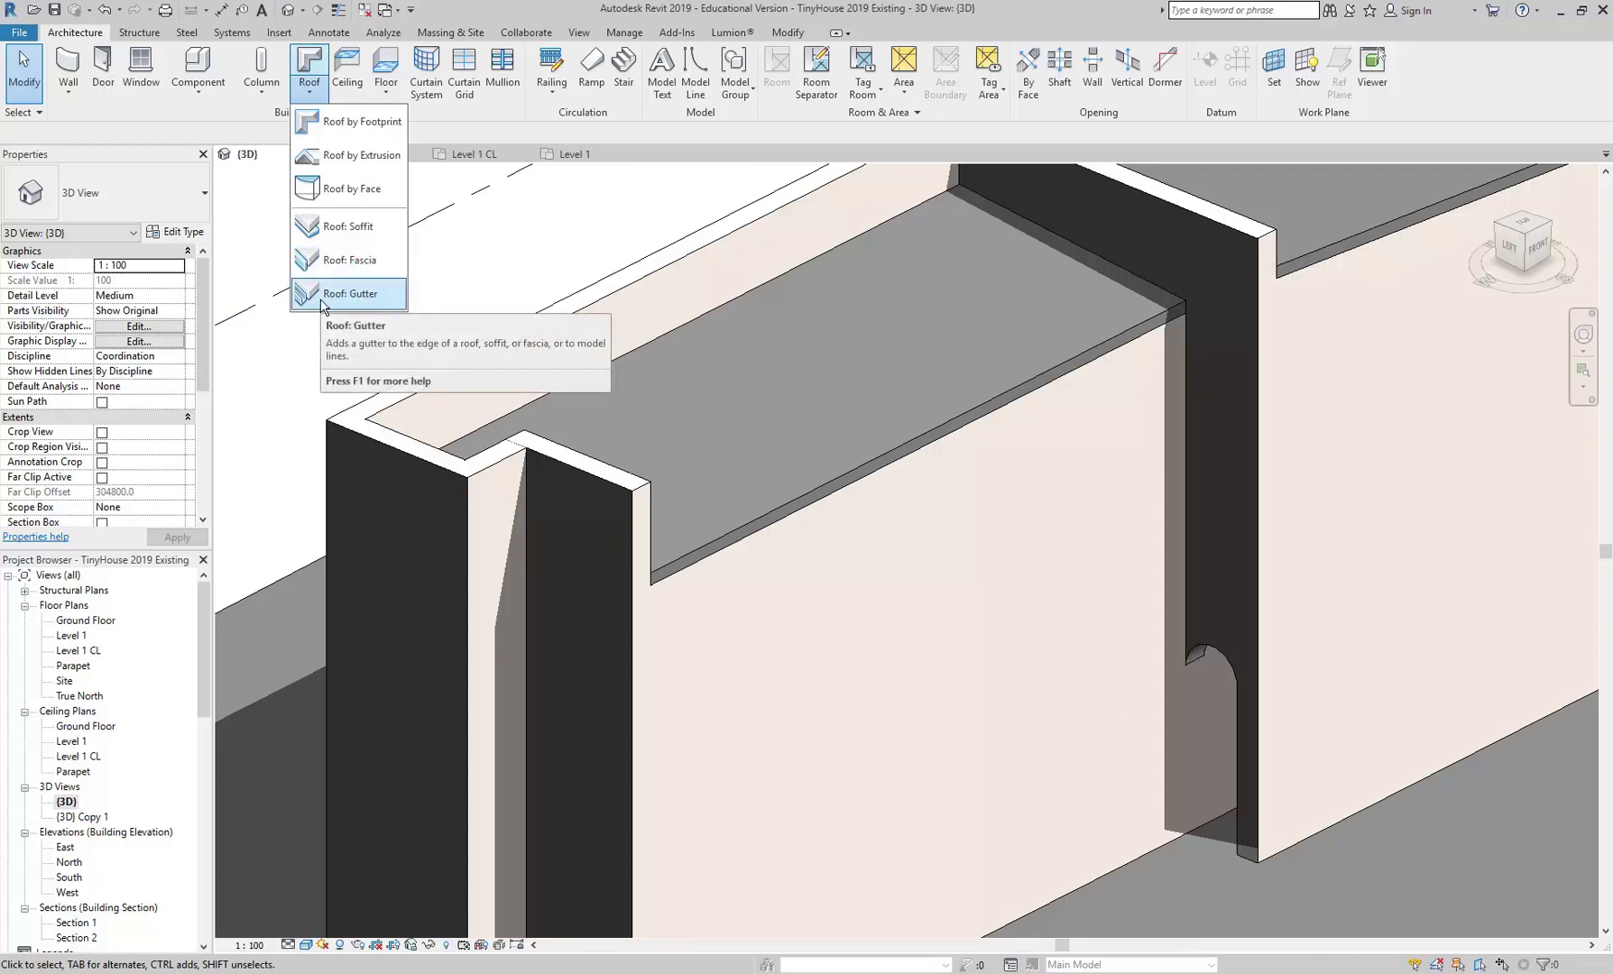
click(343, 261)
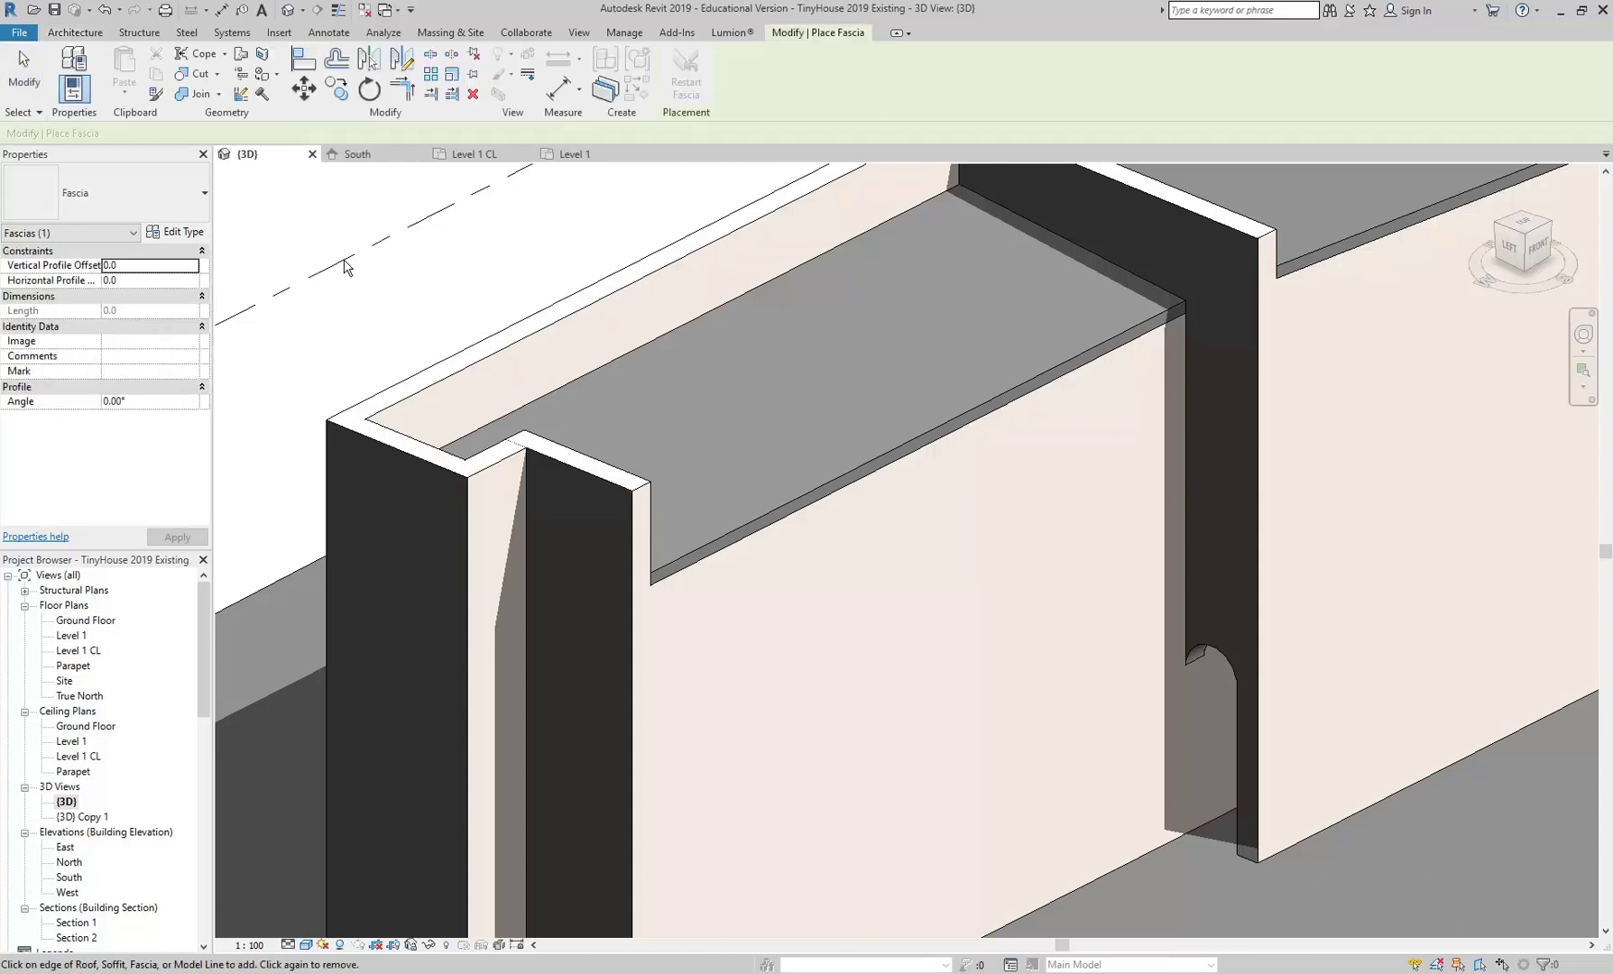
click(774, 518)
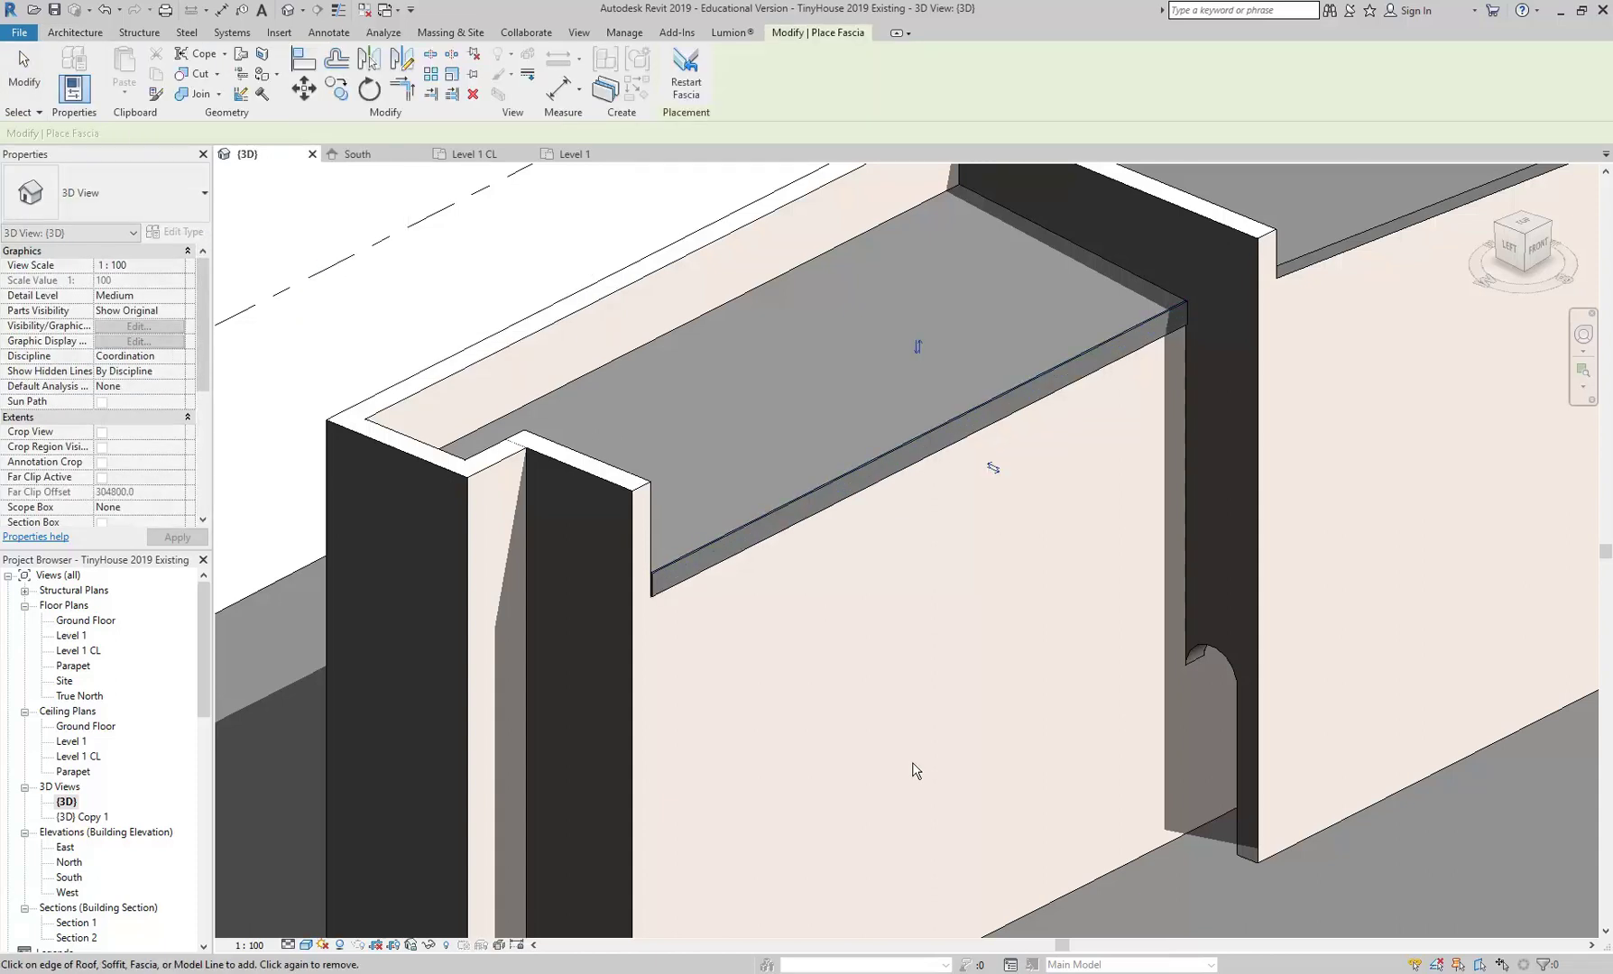
Add a second fascia along the upper roof's eave edge
scroll(745, 529, down, 3)
shift+middle_drag(745, 529, 813, 527)
scroll(992, 505, up, 5)
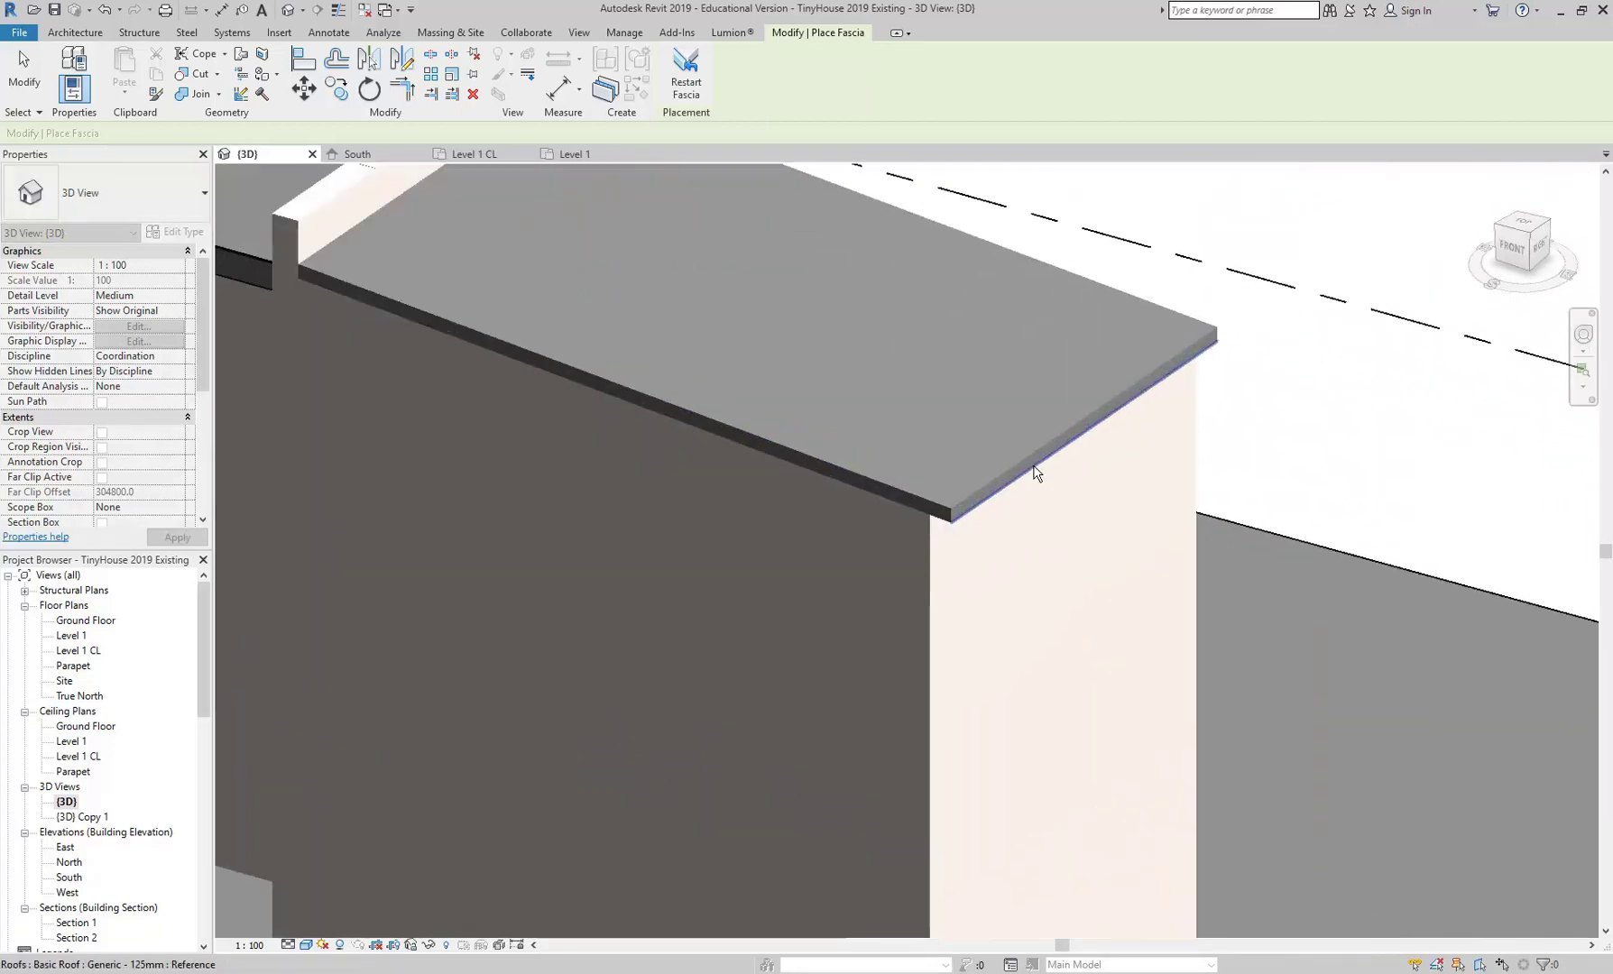
click(1022, 470)
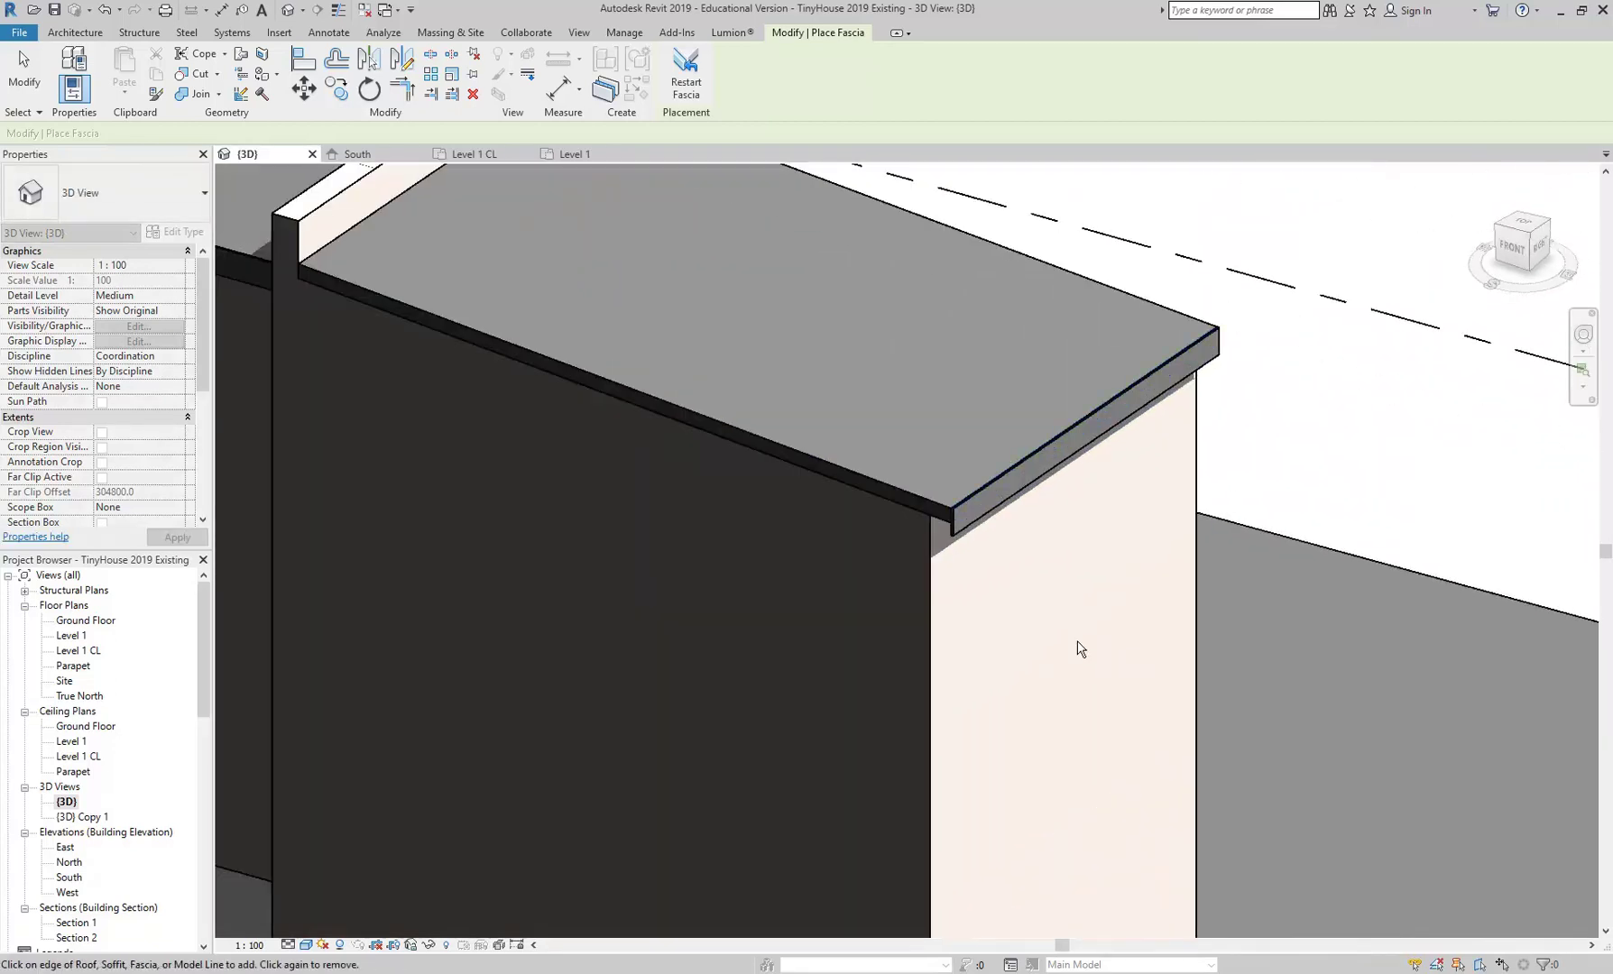
scroll(897, 595, down, 8)
shift+middle_drag(790, 495, 1198, 493)
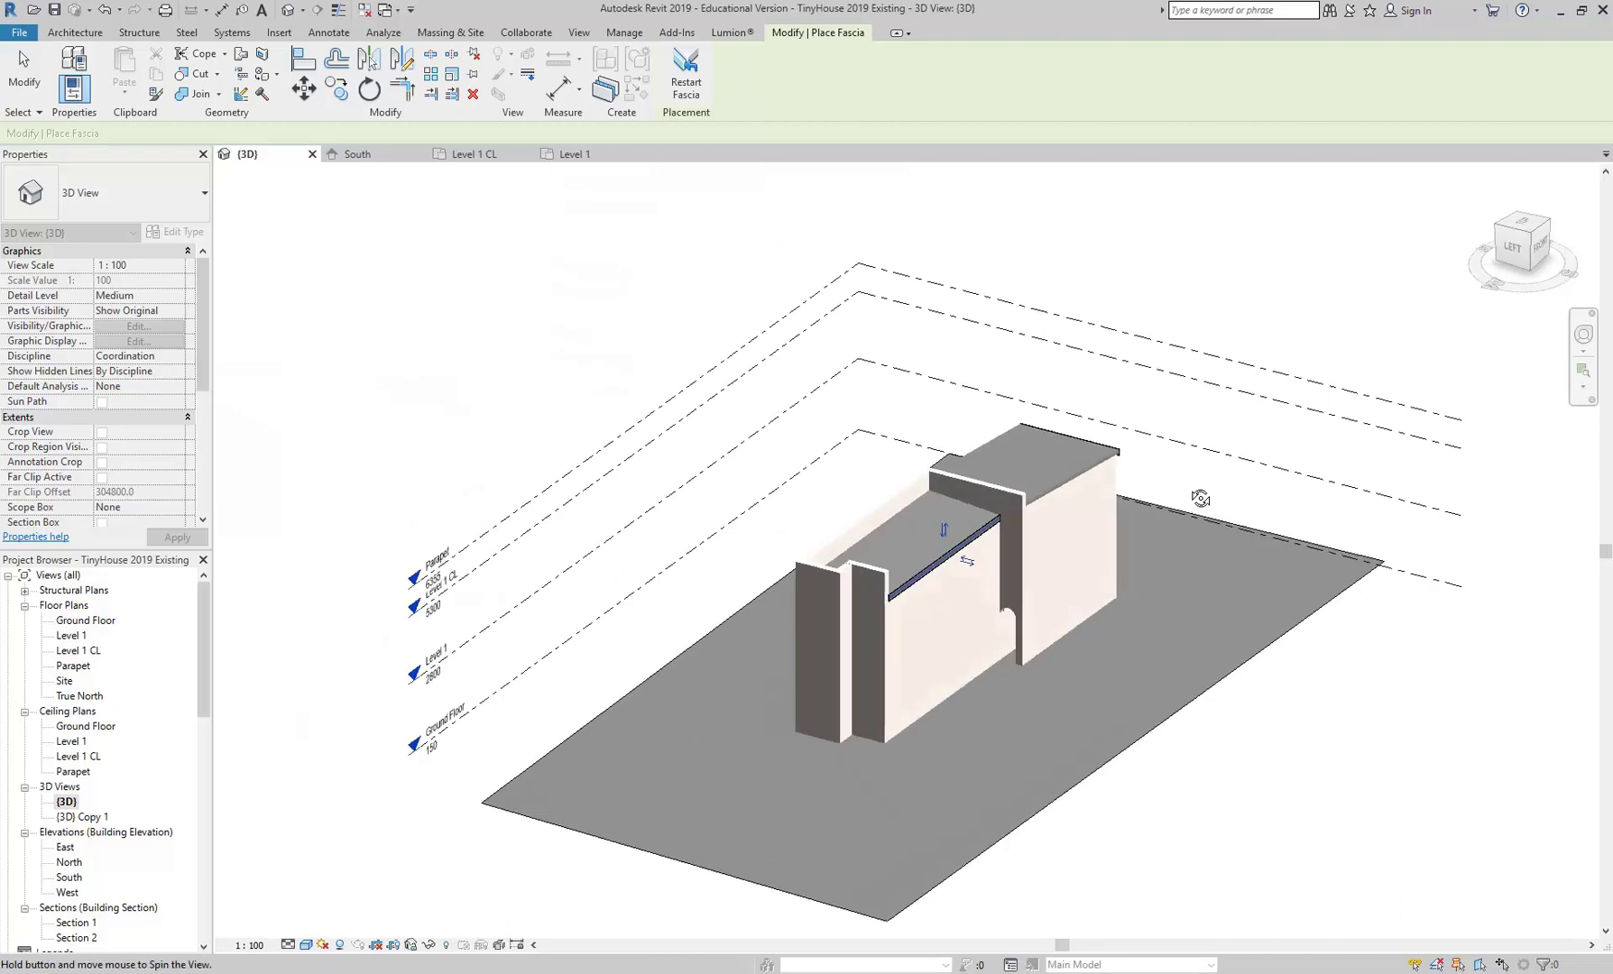
scroll(902, 593, up, 6)
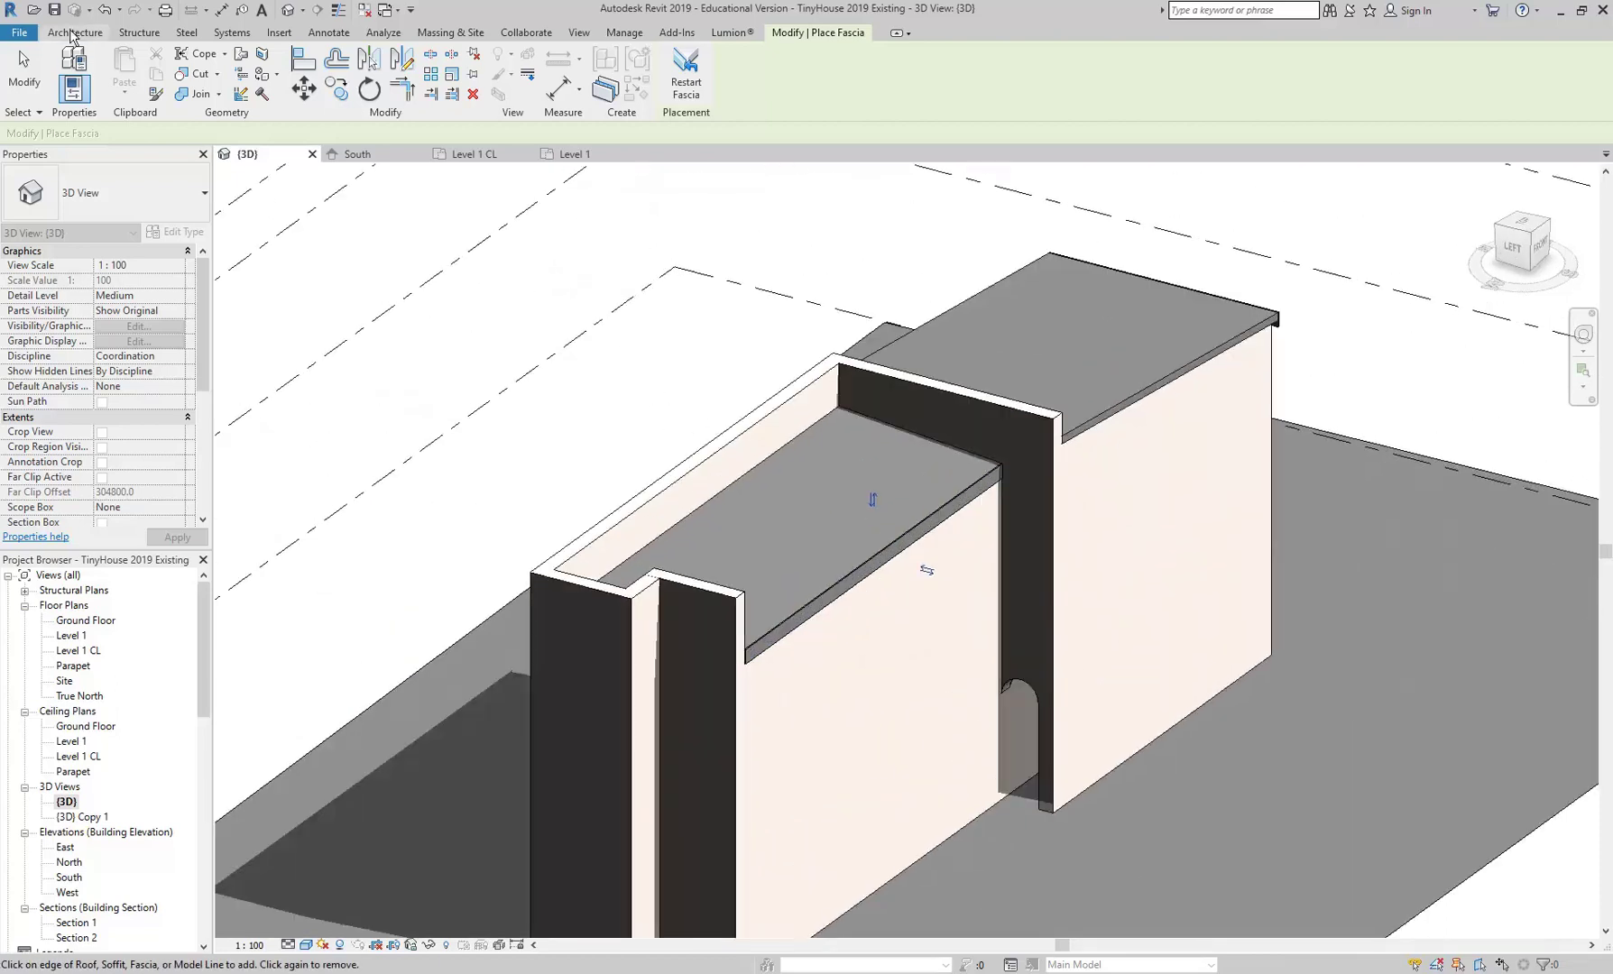
click(73, 34)
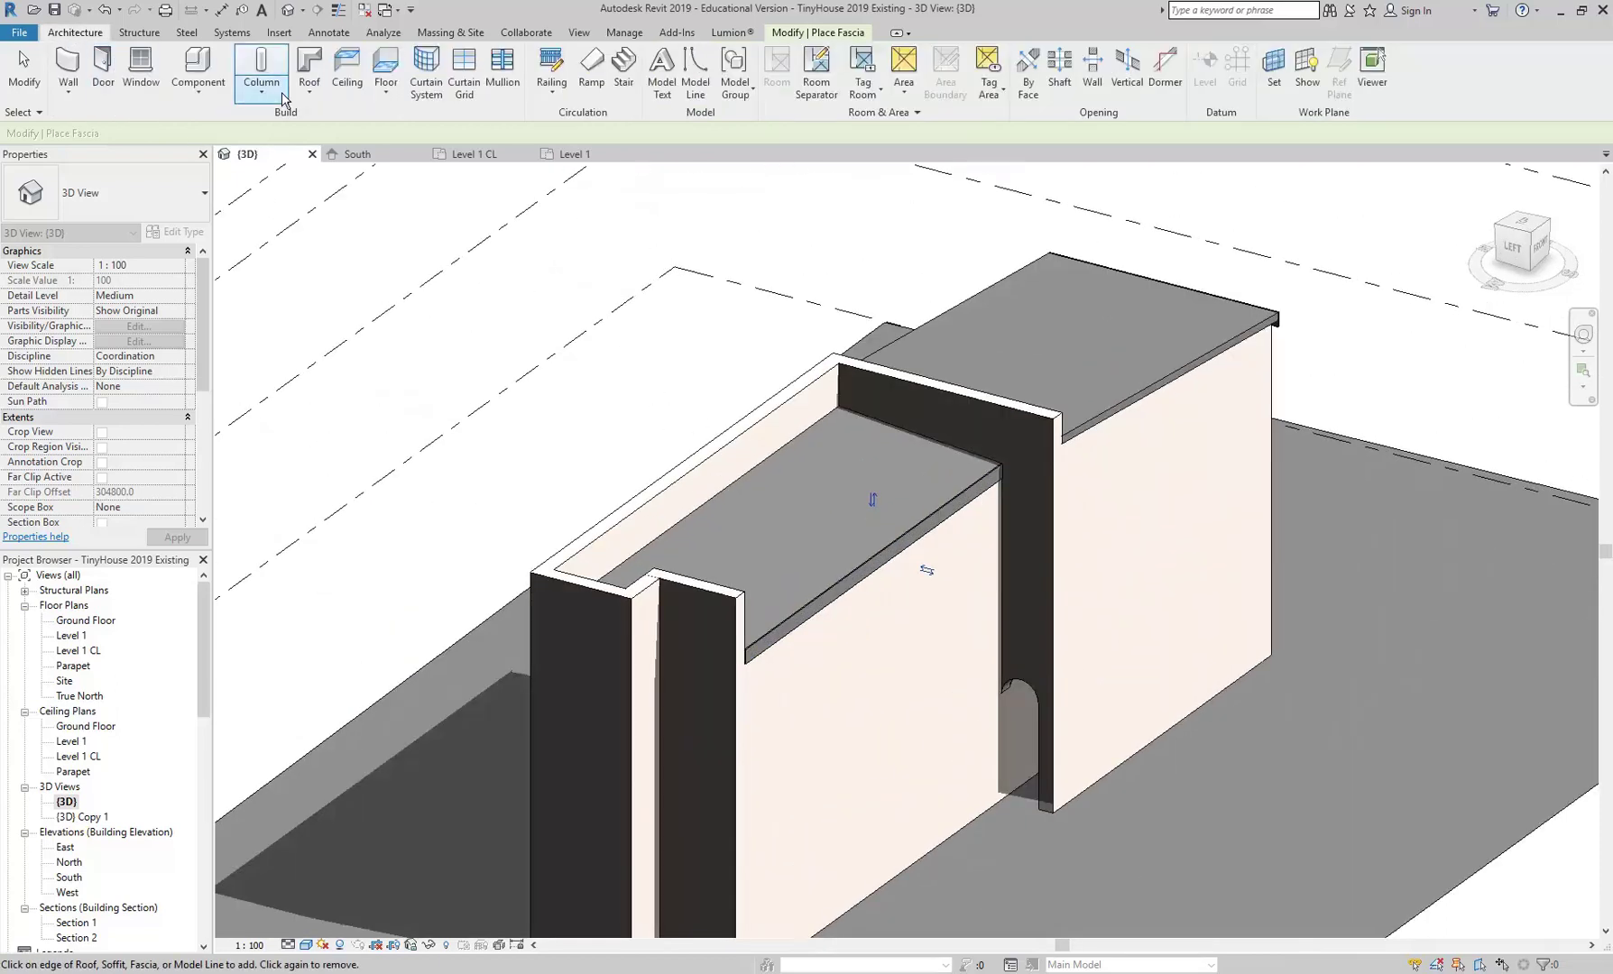
Add a Roof: Gutter along the lower roof's fascia
click(308, 94)
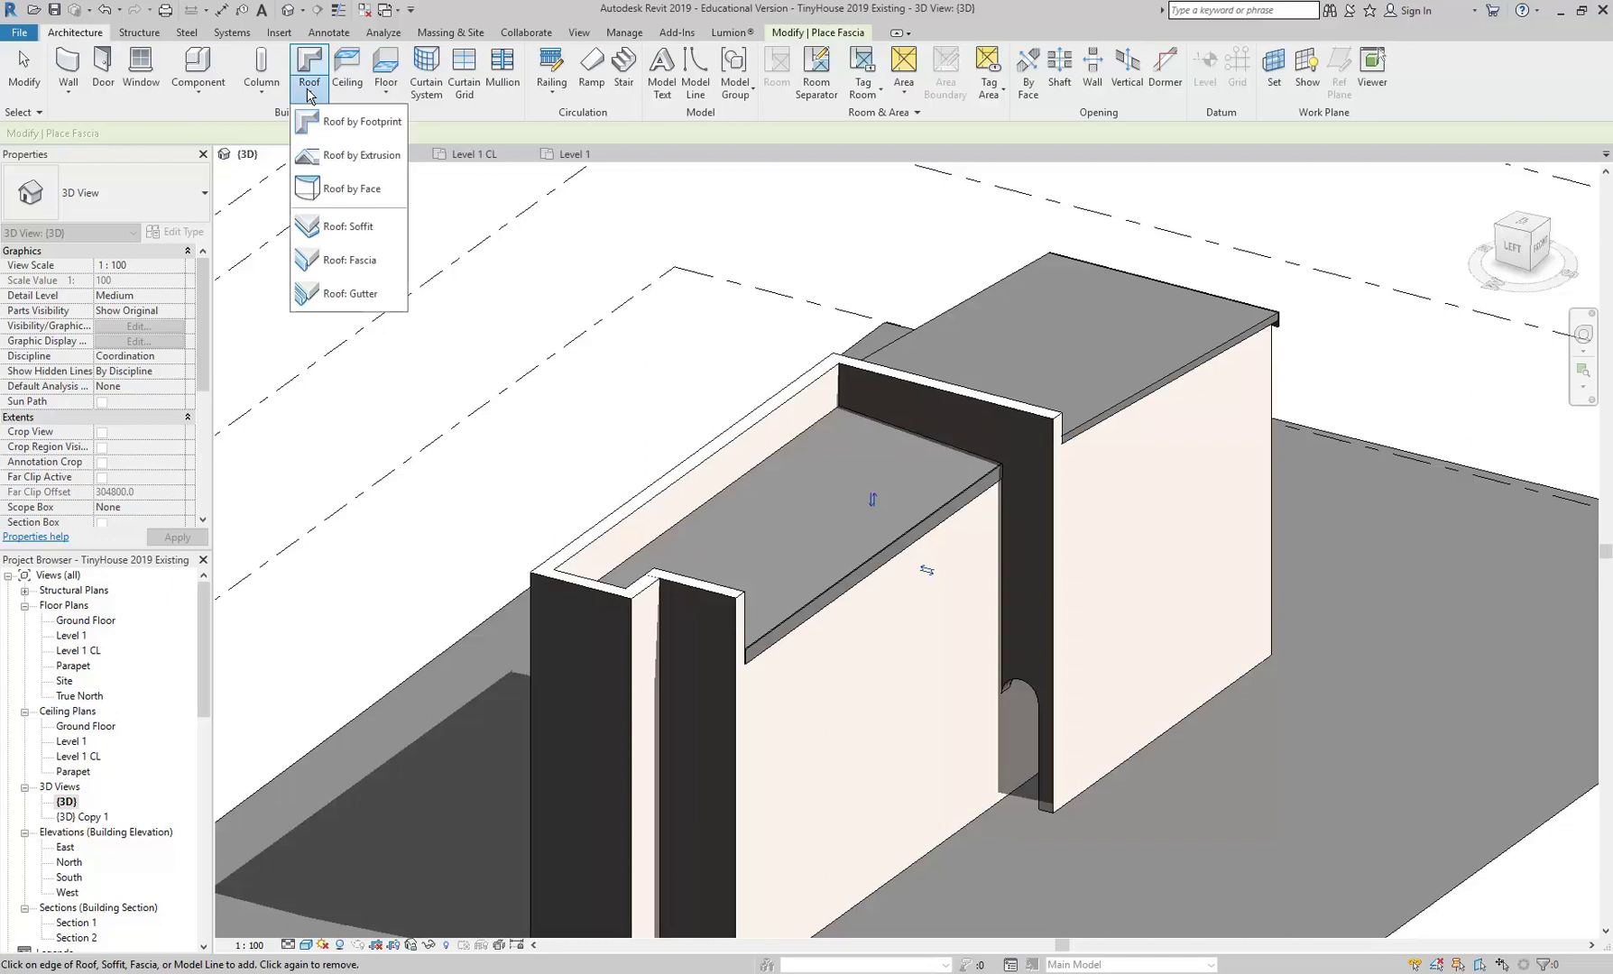
click(341, 293)
scroll(777, 666, up, 8)
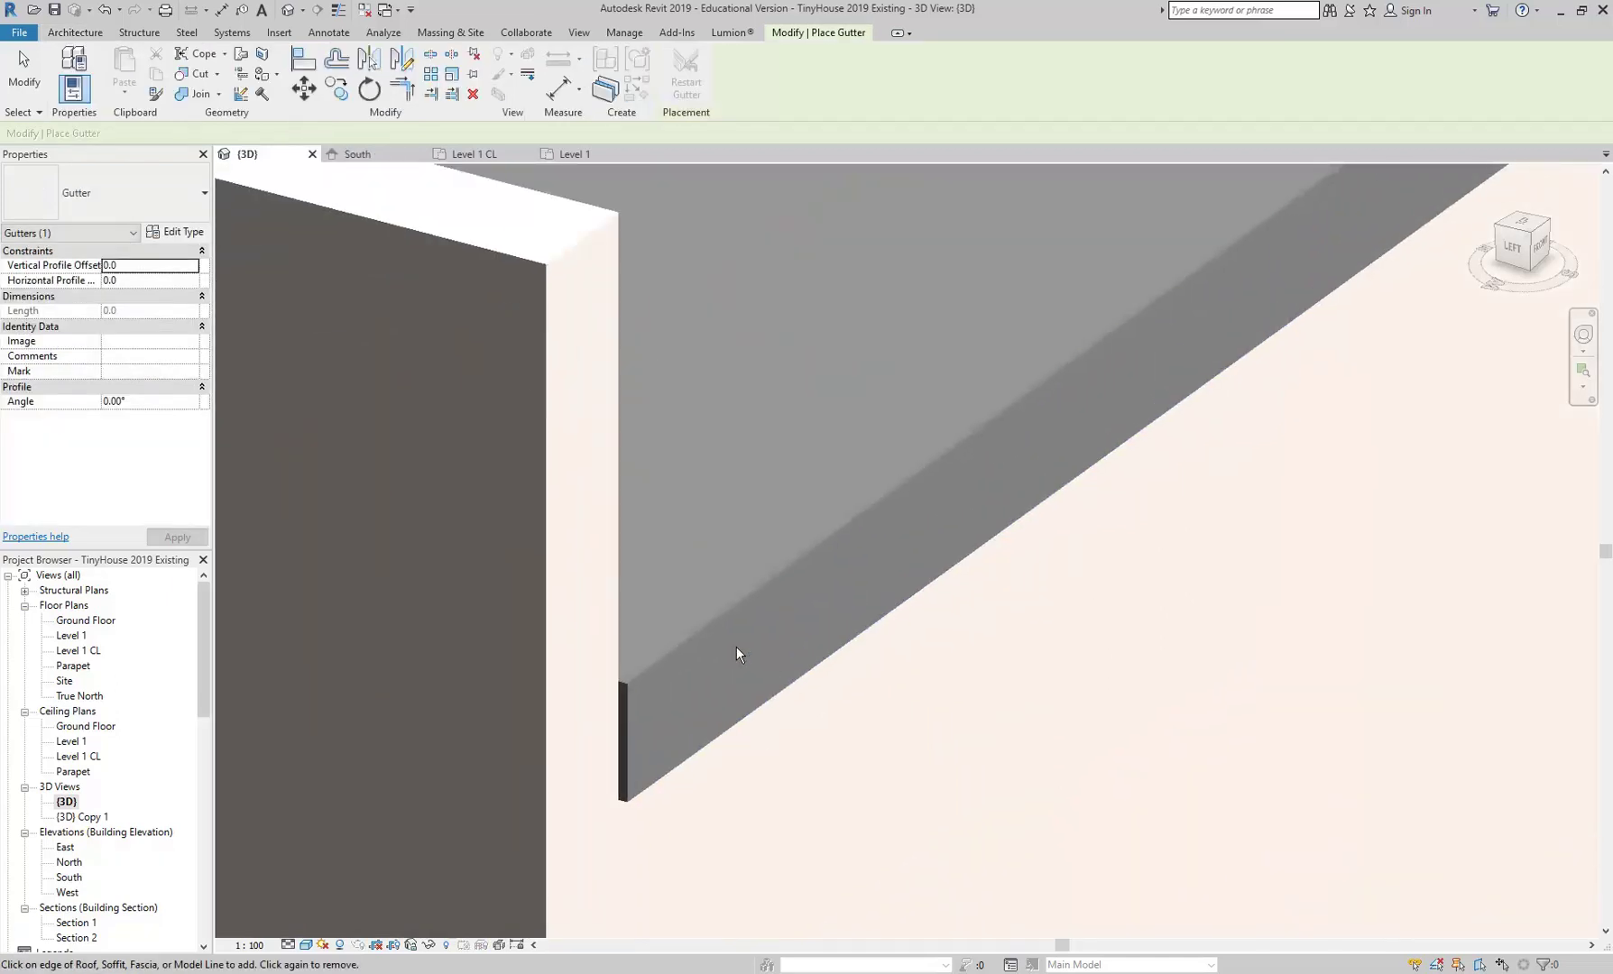
click(632, 646)
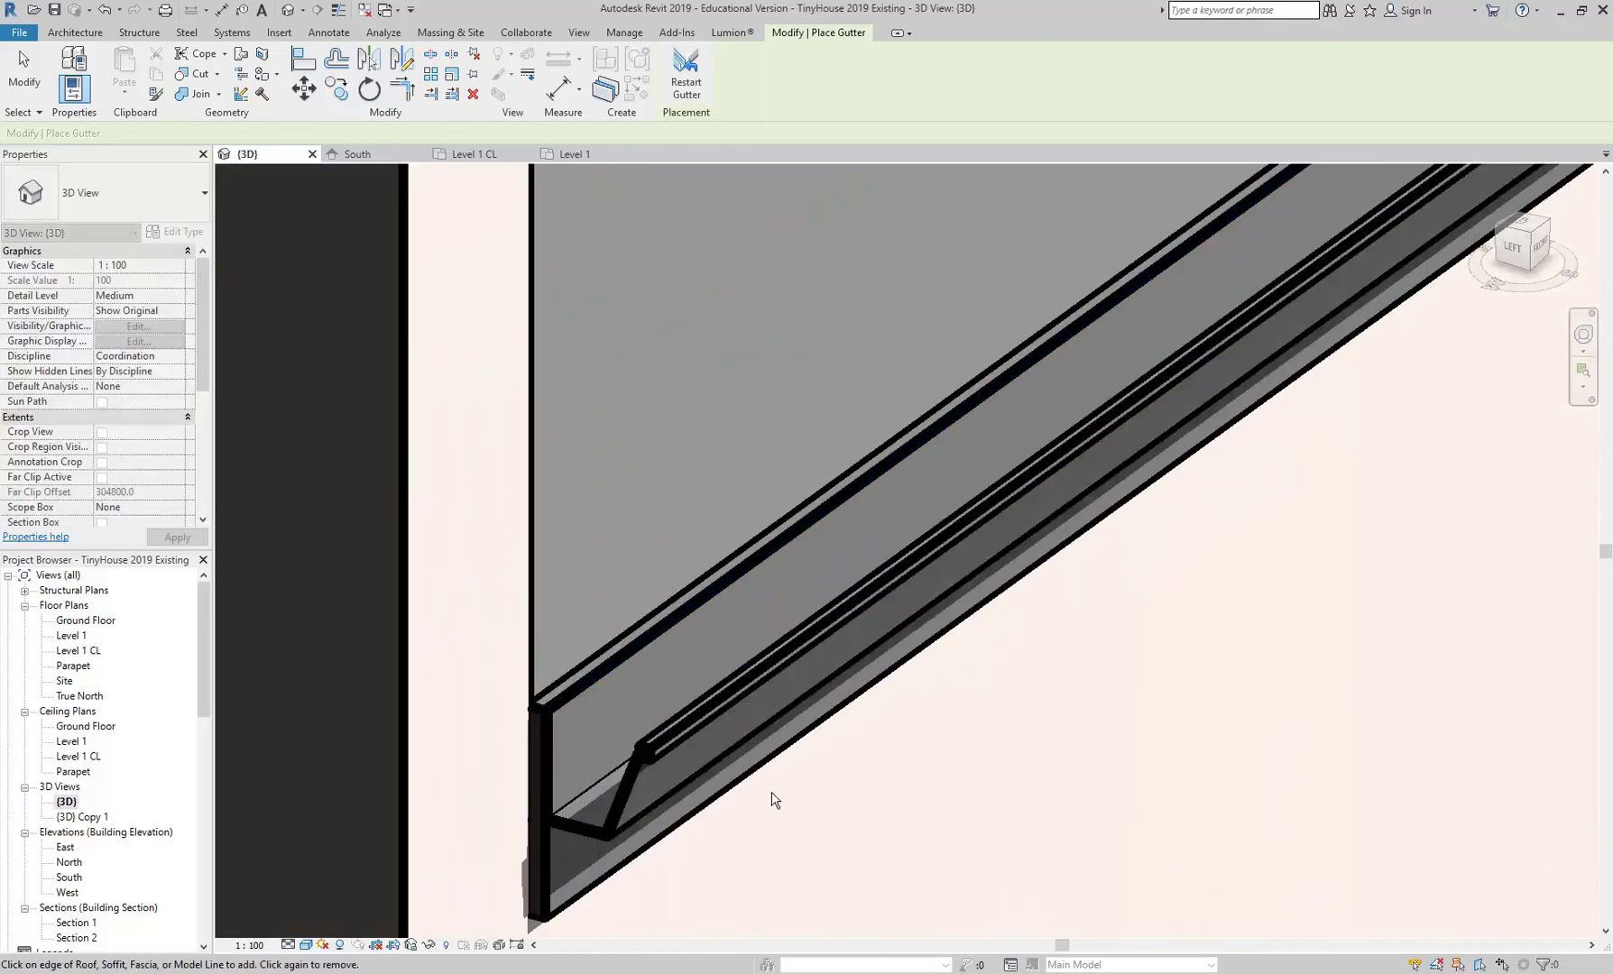
middle_drag(773, 798, 817, 408)
Place a gutter along the upper roof's edge and end gutter placement
scroll(1166, 447, down, 5)
scroll(1388, 518, up, 4)
scroll(816, 404, up, 3)
click(764, 428)
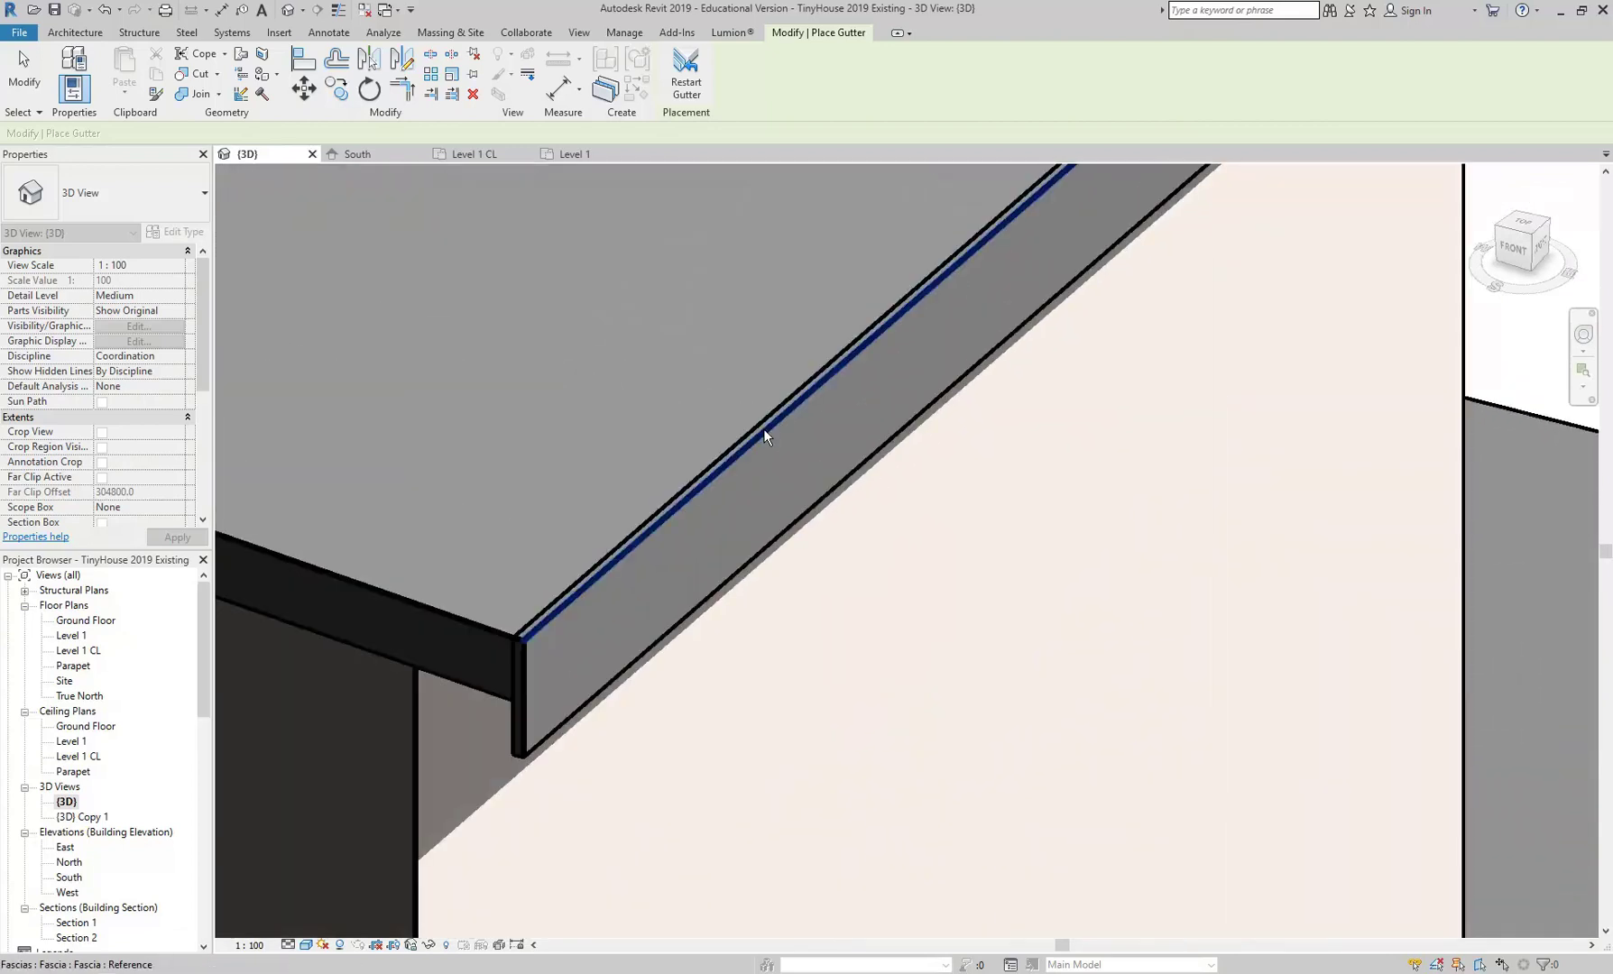
scroll(577, 402, down, 6)
shift+middle_drag(569, 402, 544, 284)
right_click(543, 287)
click(563, 292)
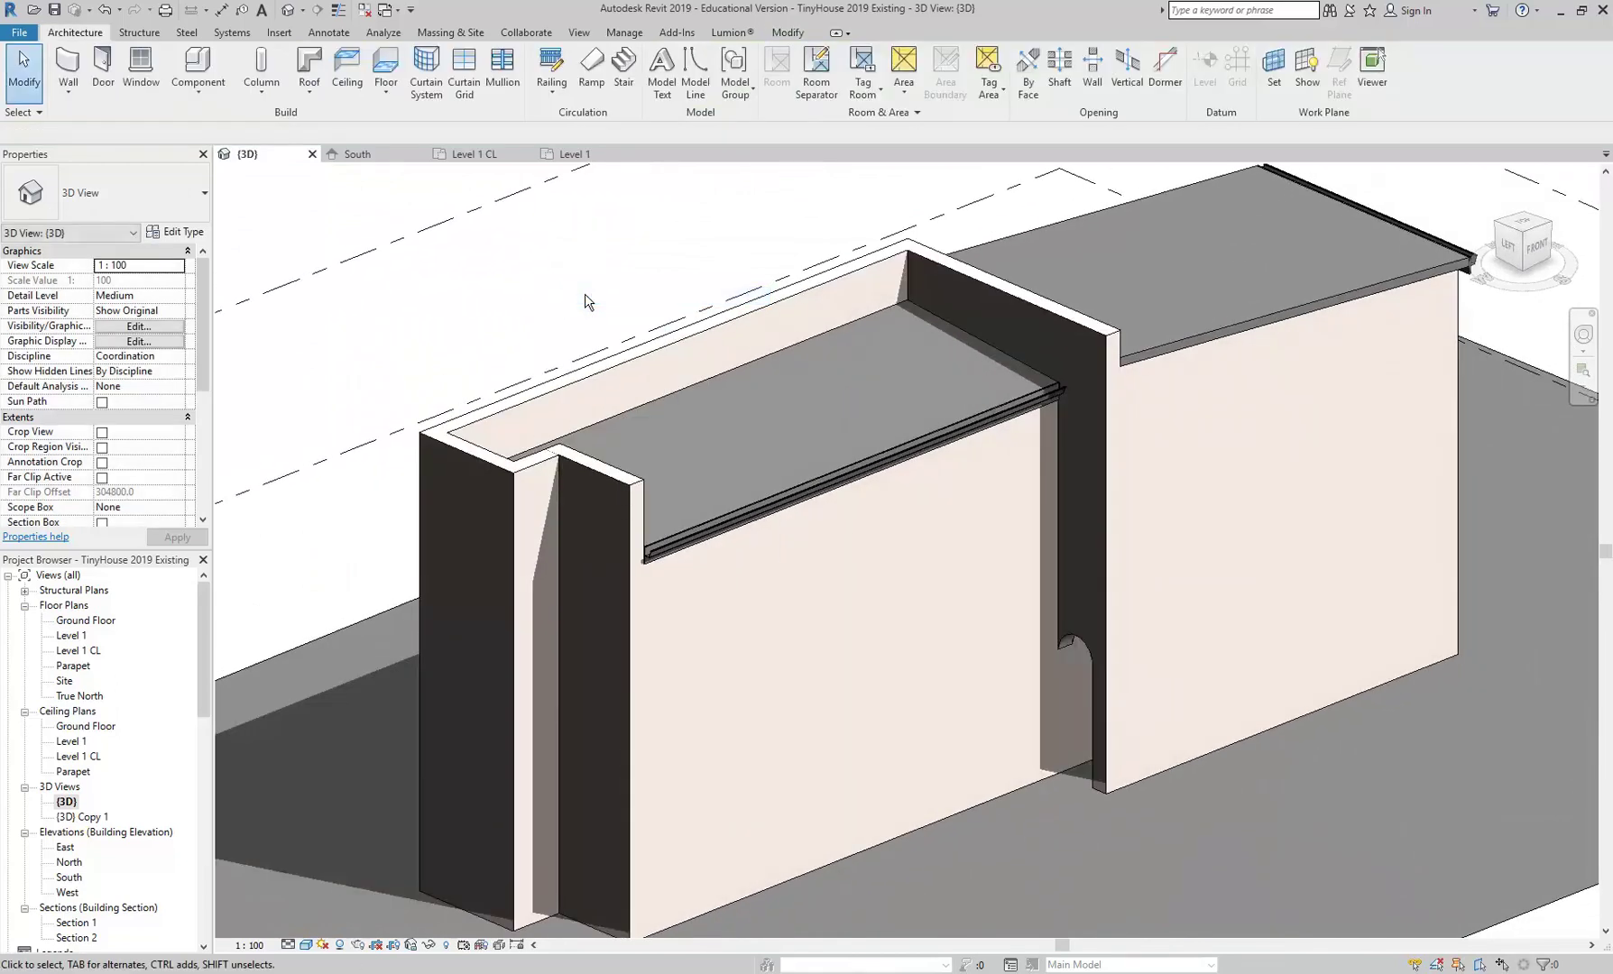
shift+middle_drag(1130, 428, 1127, 374)
scroll(896, 465, up, 3)
scroll(1172, 368, up, 3)
scroll(1121, 458, up, 2)
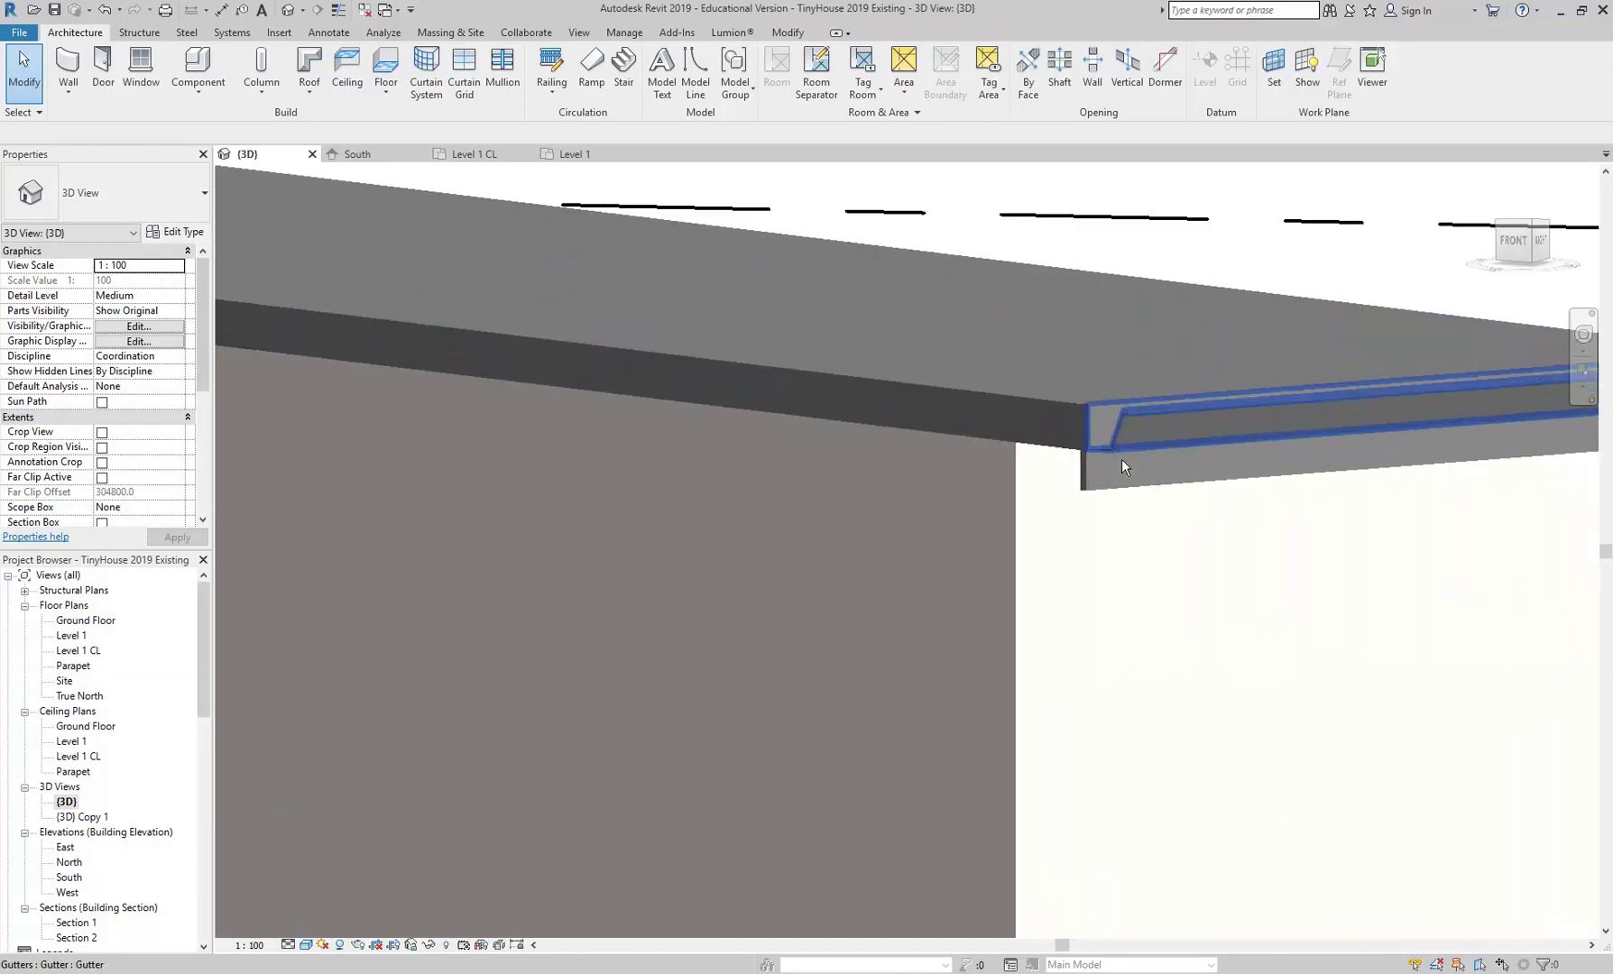
middle_drag(1121, 458, 911, 601)
scroll(902, 595, up, 2)
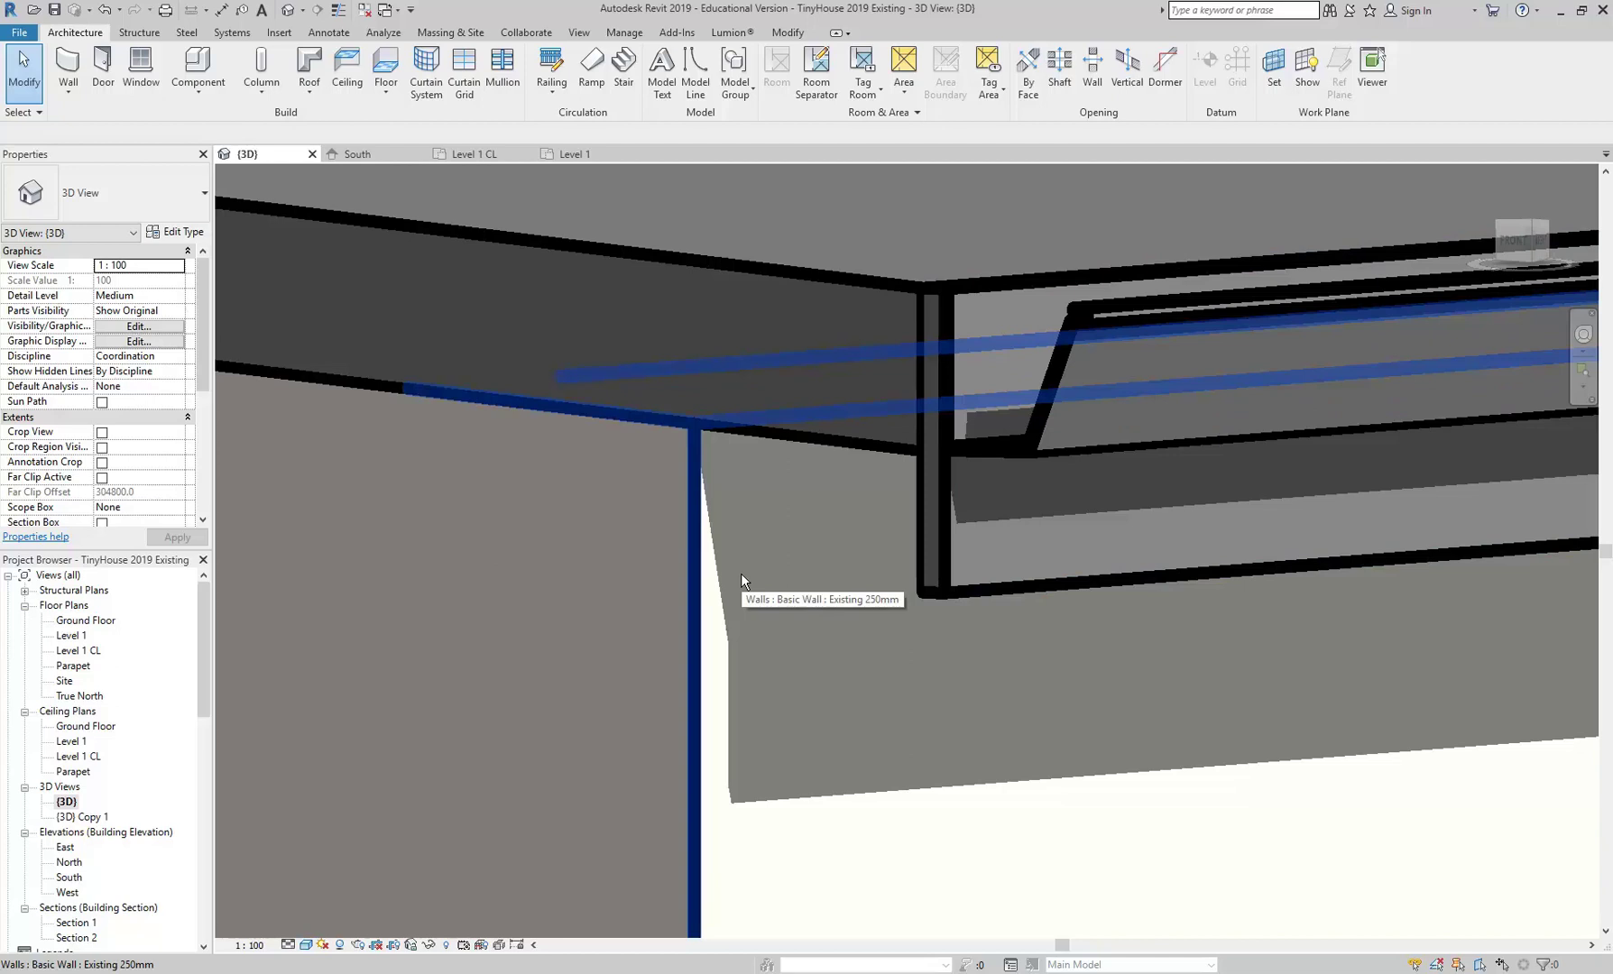
scroll(741, 574, down, 5)
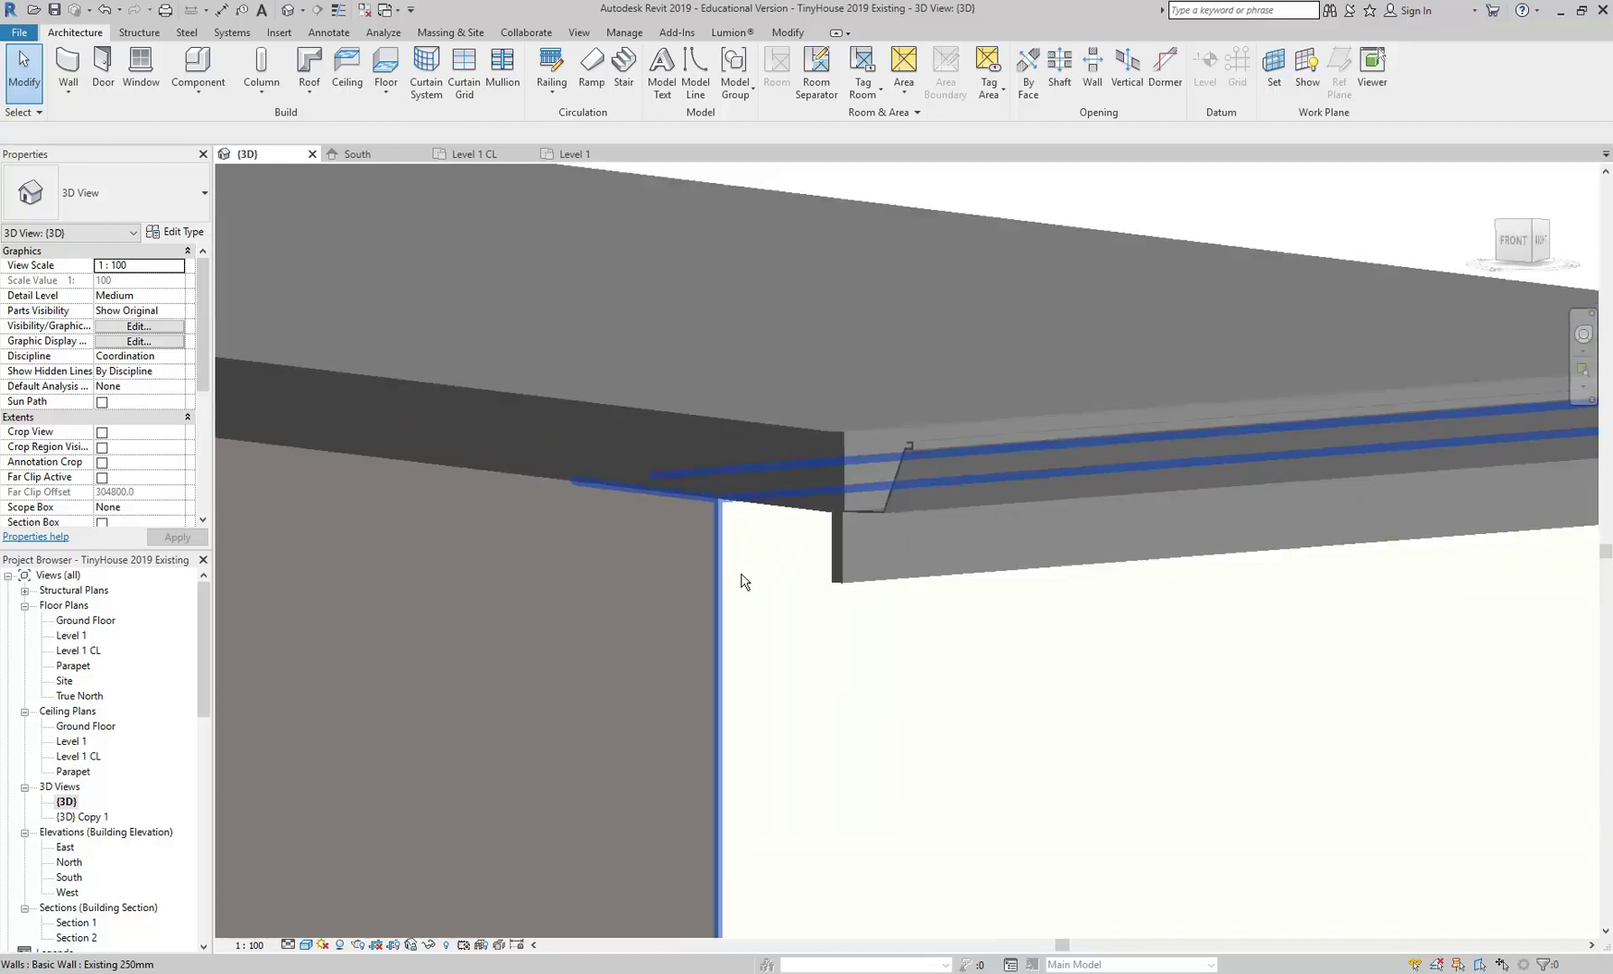
scroll(765, 666, down, 3)
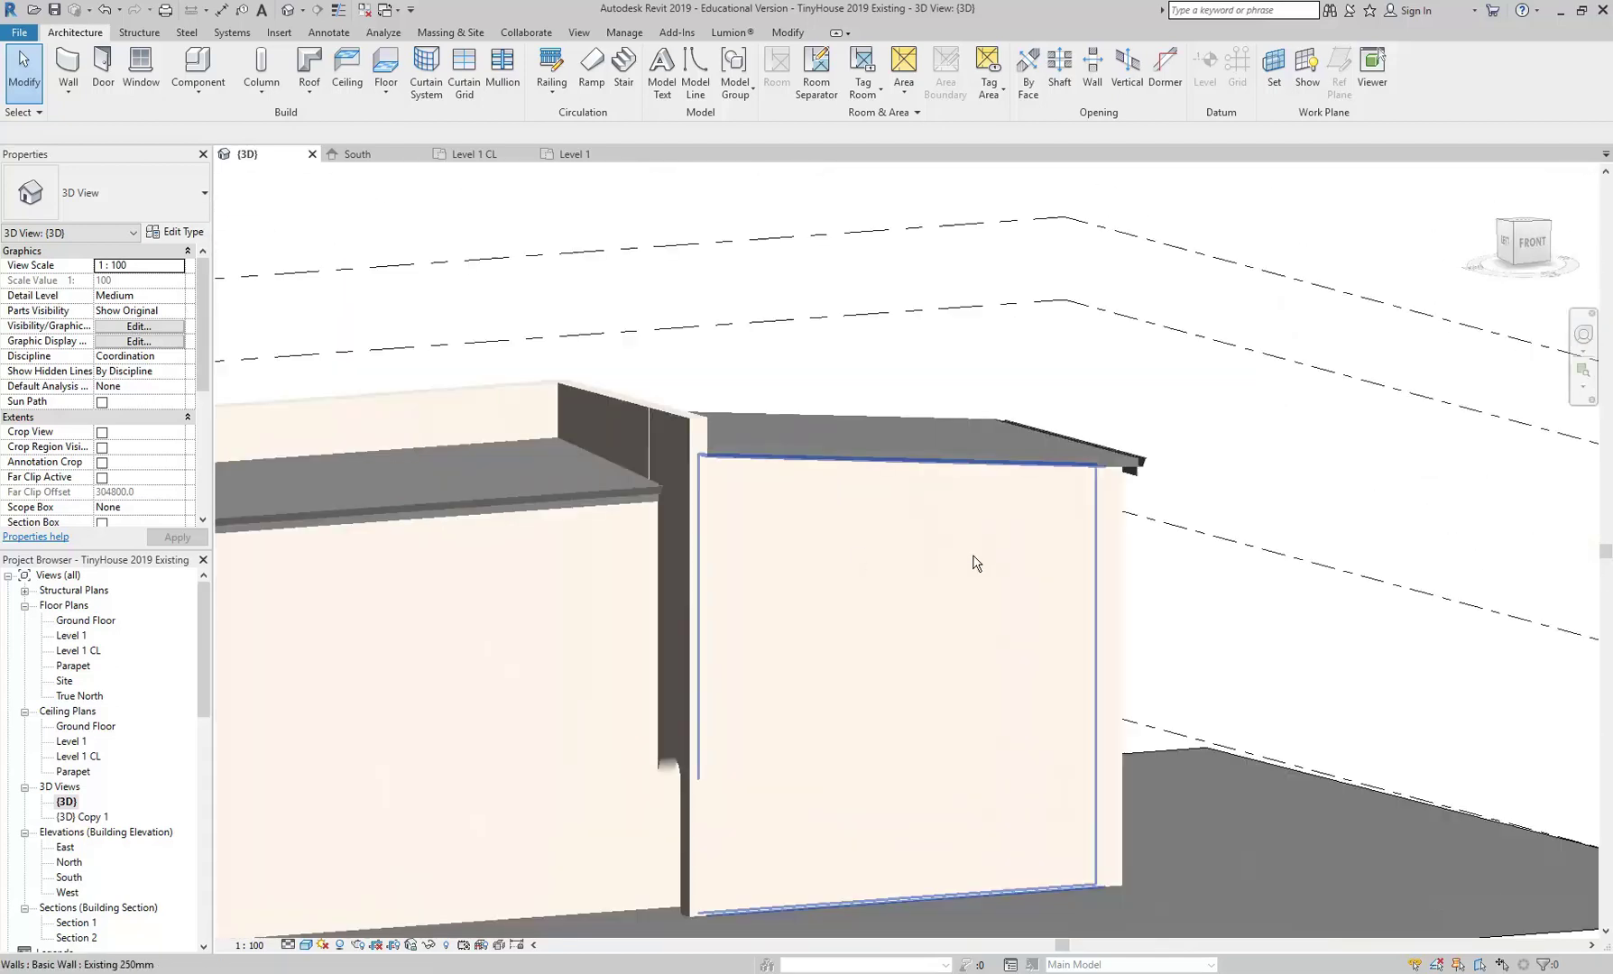
shift+middle_drag(972, 561, 849, 663)
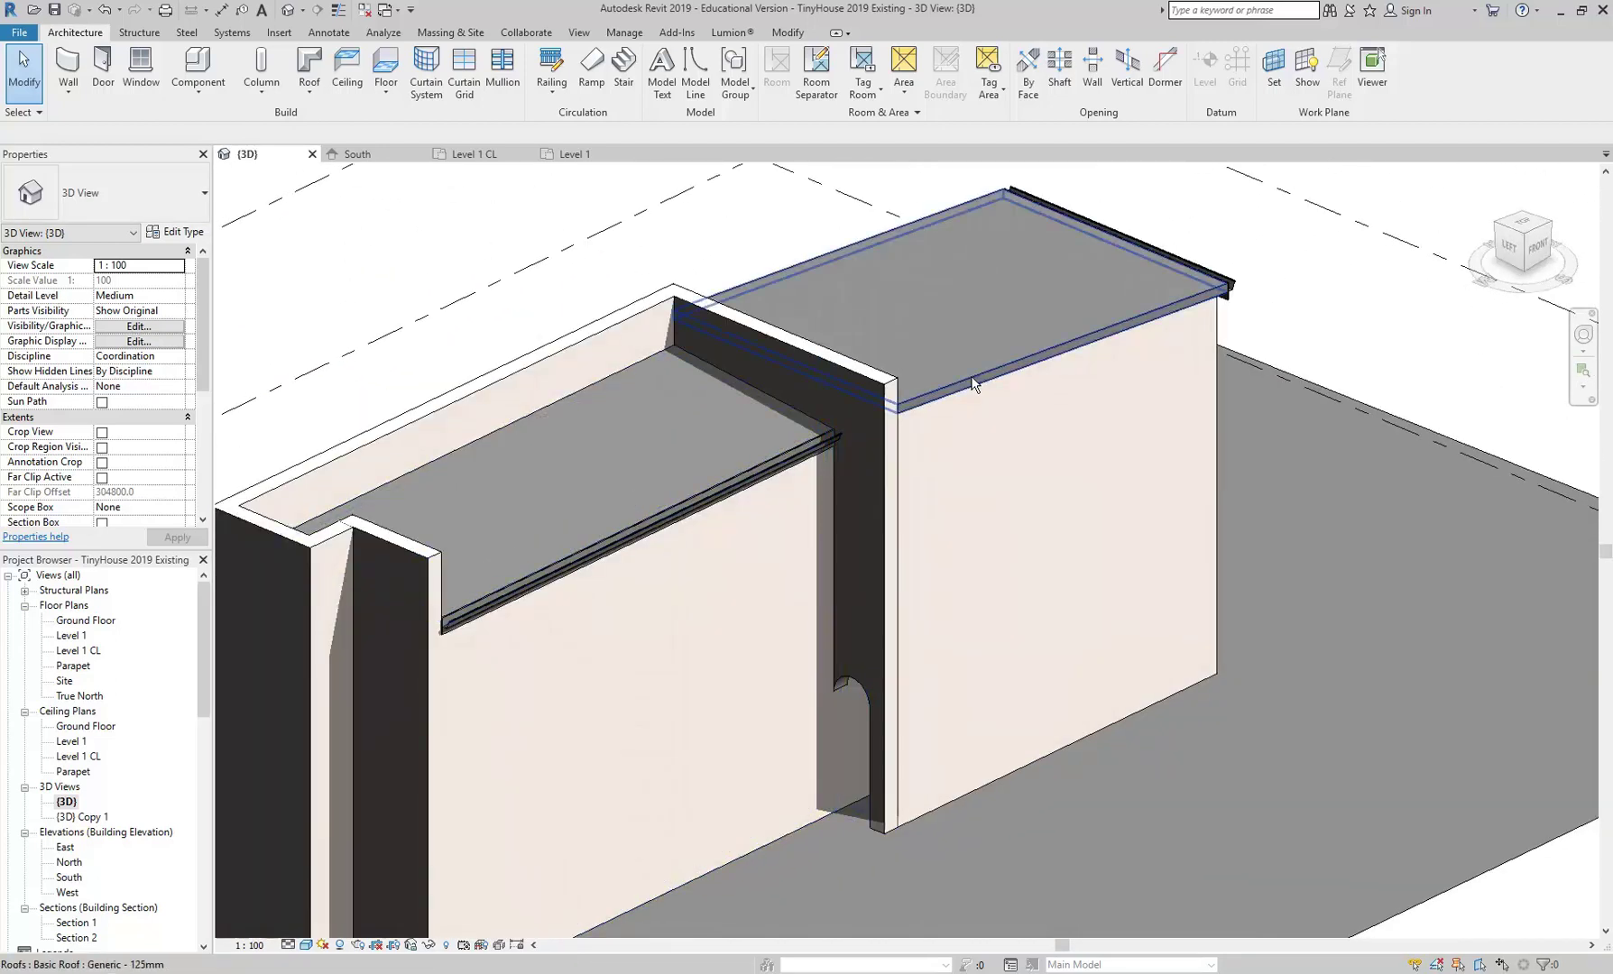
middle_drag(629, 490, 632, 599)
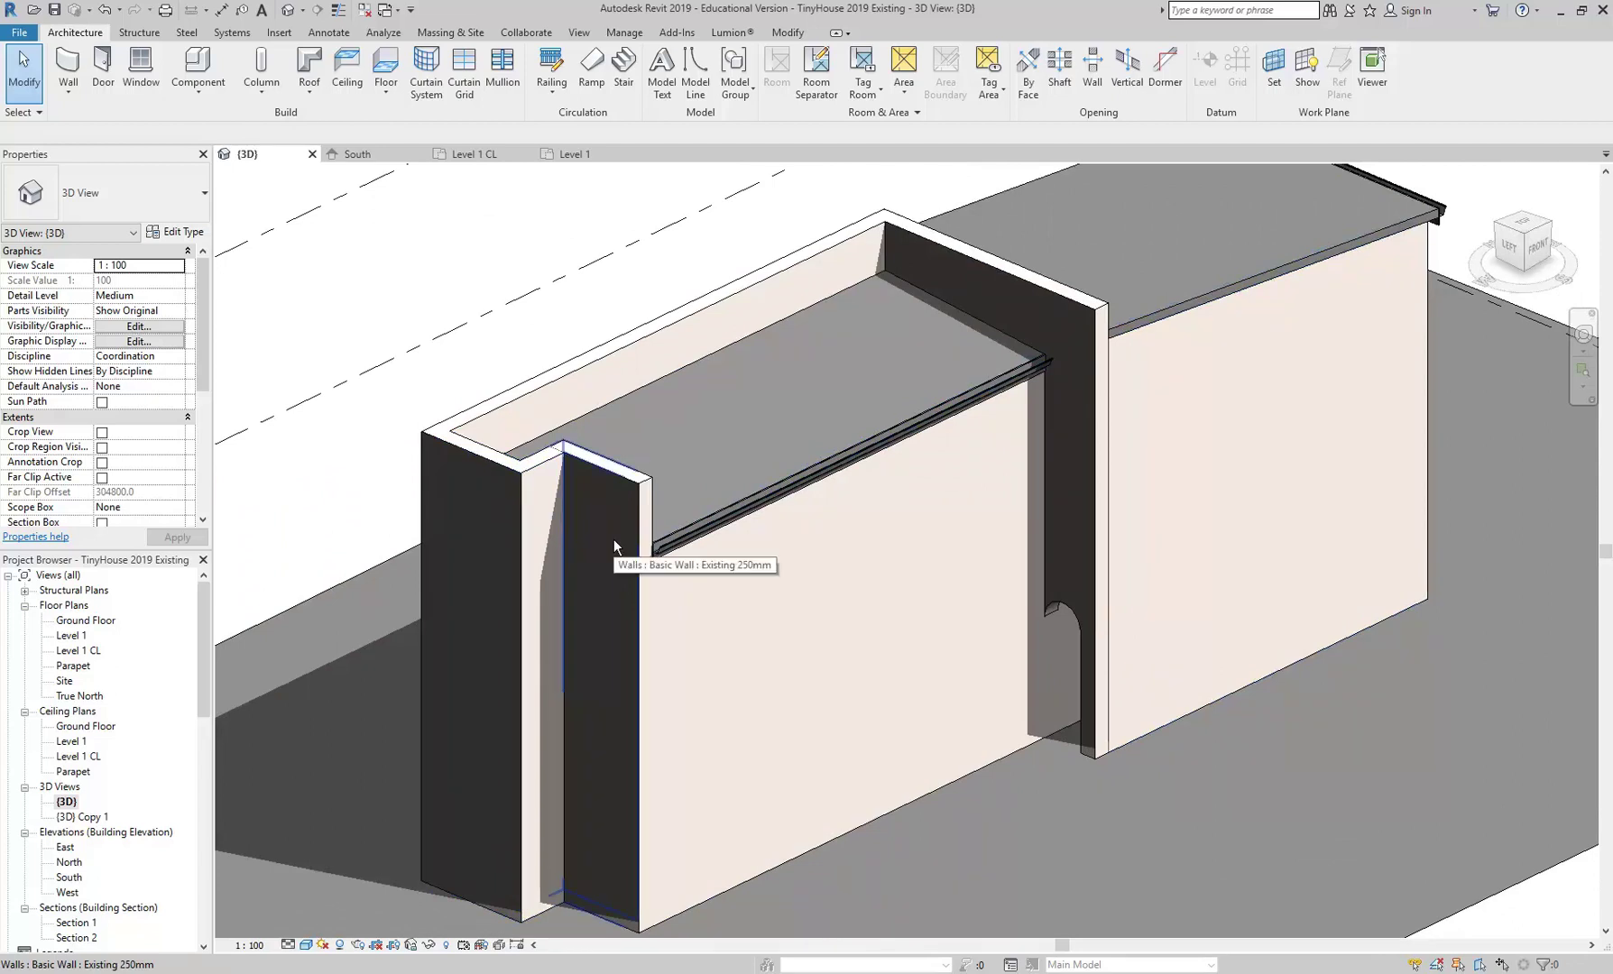
scroll(613, 537, down, 1)
middle_drag(614, 537, 508, 628)
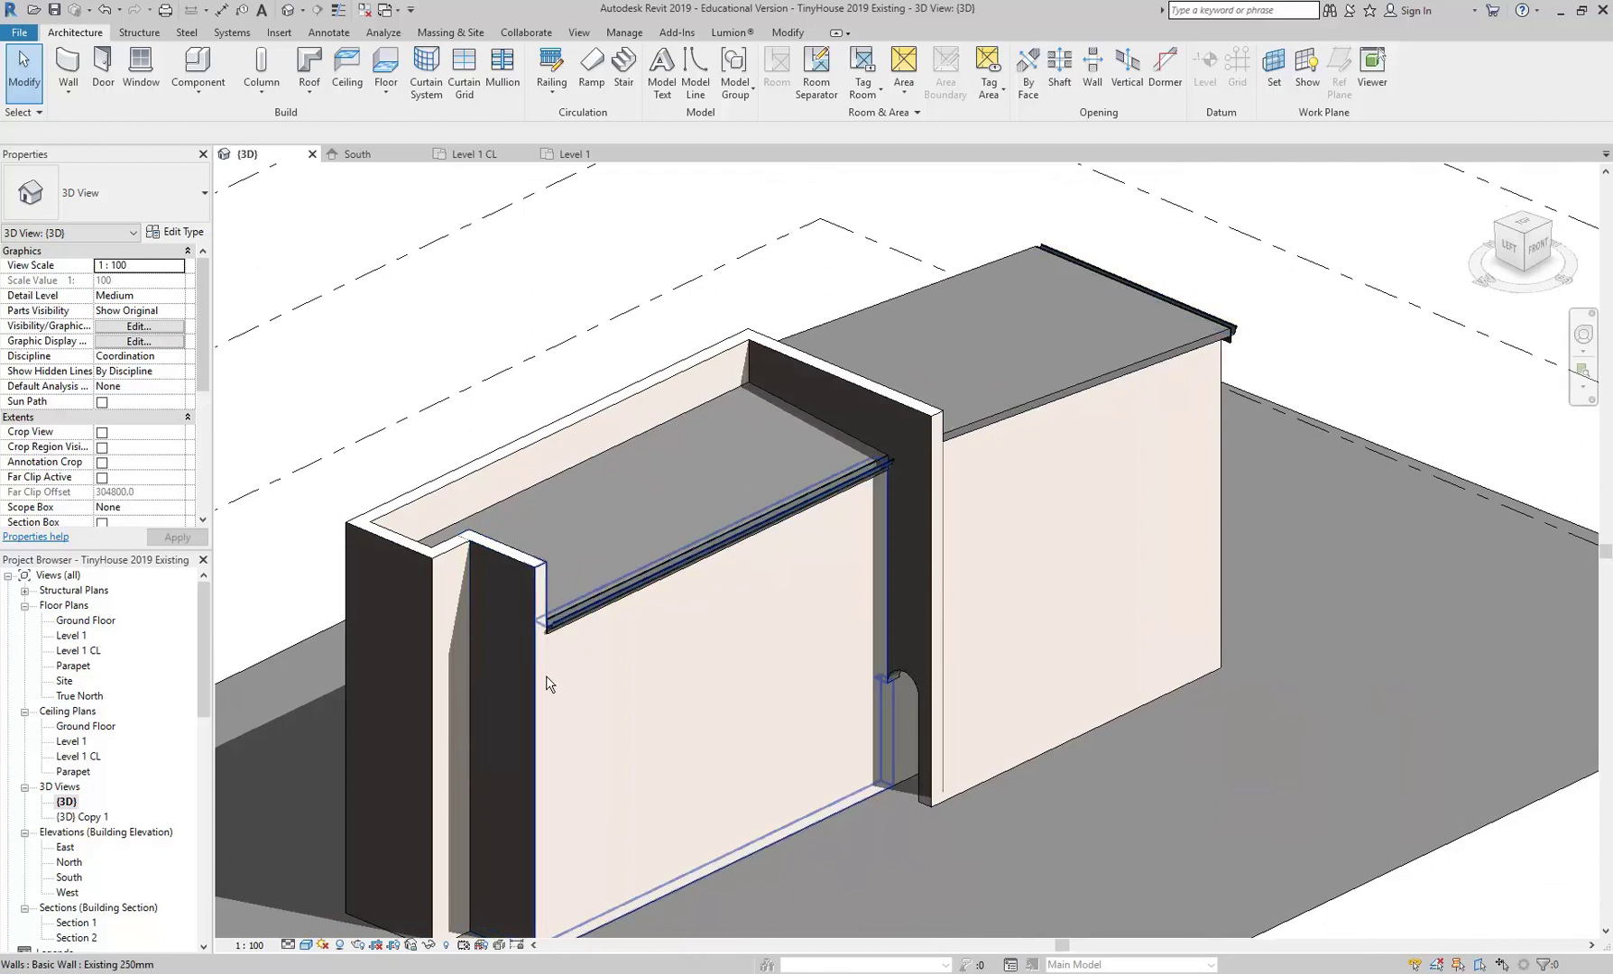